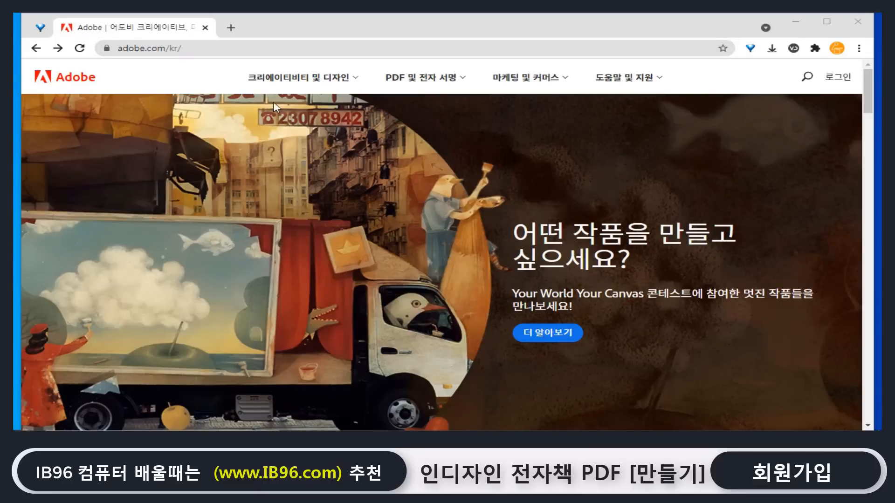
Step: Open the InDesign product page on Adobe's site and start the individual free trial for InDesign alone
click(356, 83)
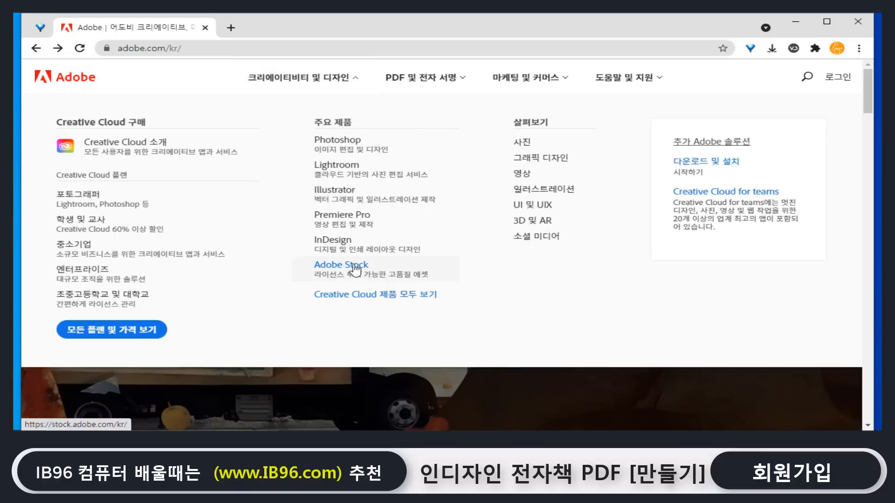
click(349, 243)
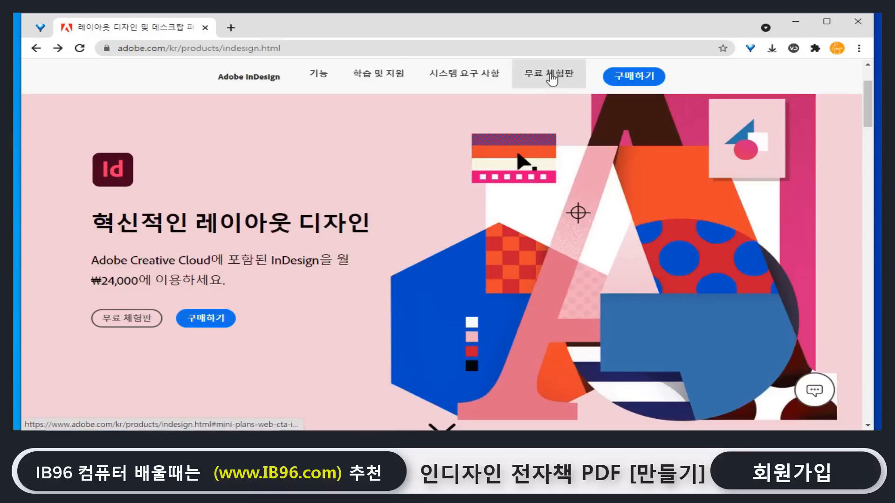
click(549, 75)
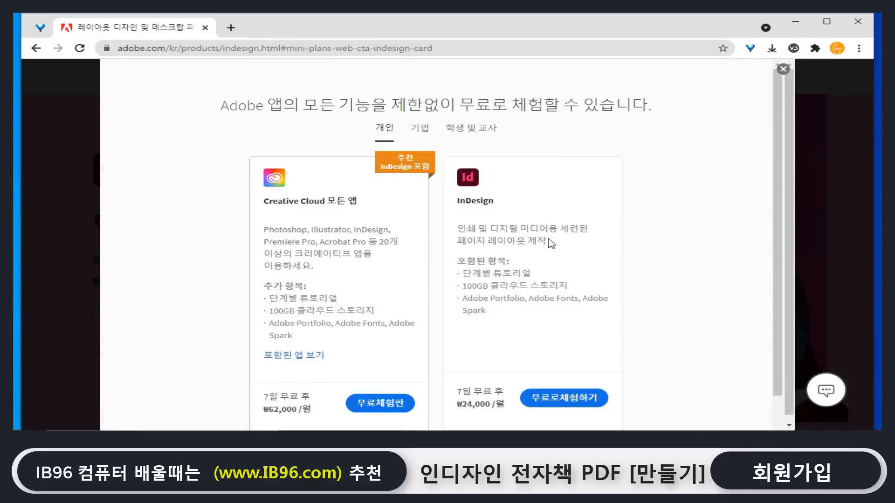
scroll(552, 243, down, 1)
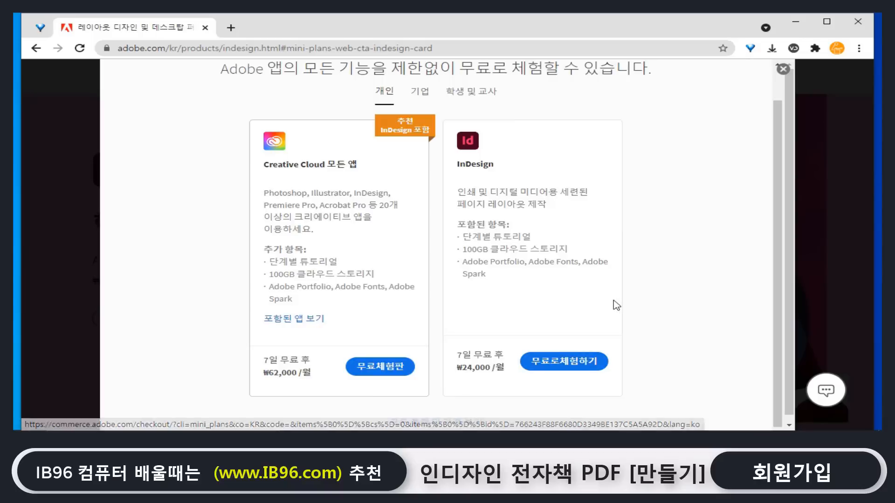
click(592, 363)
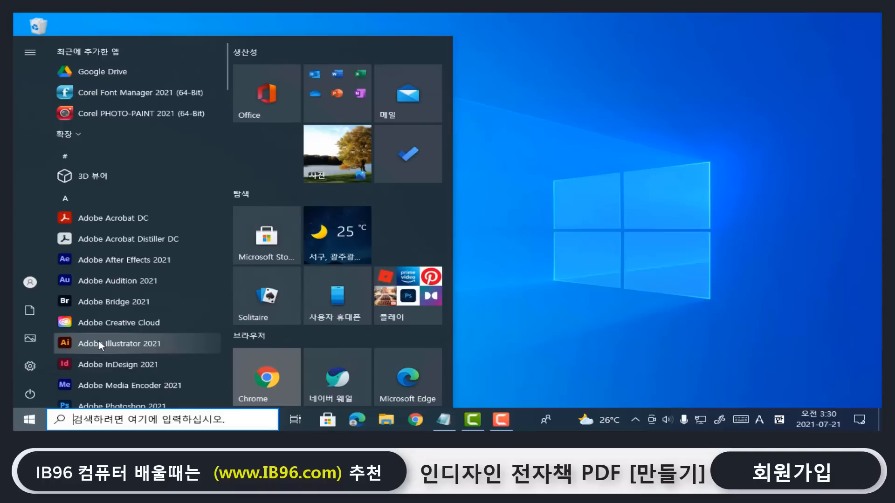
Step: Launch Adobe InDesign 2021 and open the new document setup with more presets
scroll(98, 339, down, 2)
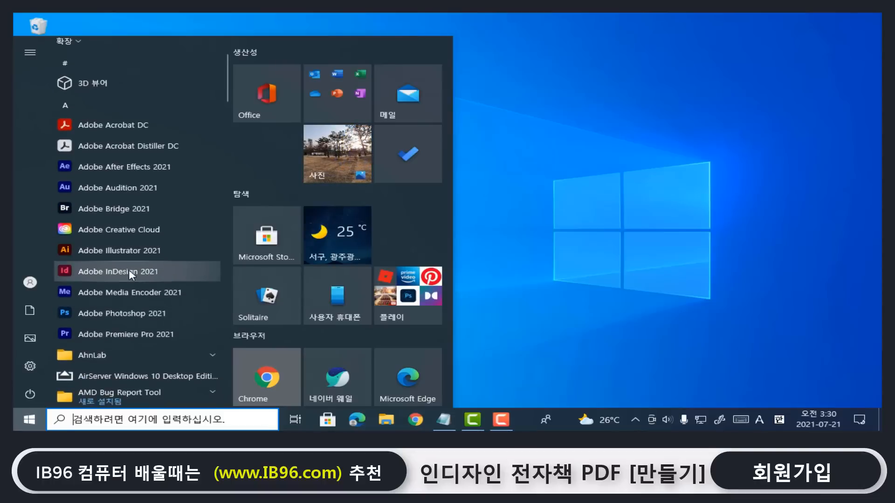
click(129, 271)
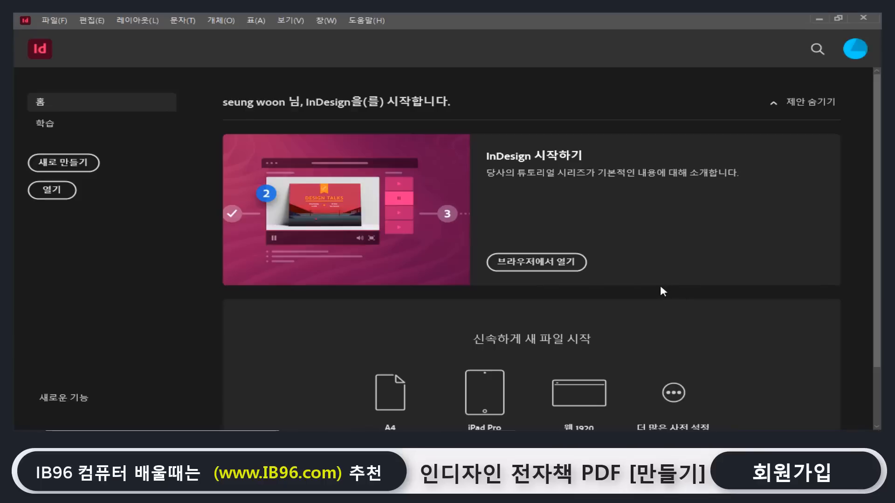
scroll(638, 282, down, 2)
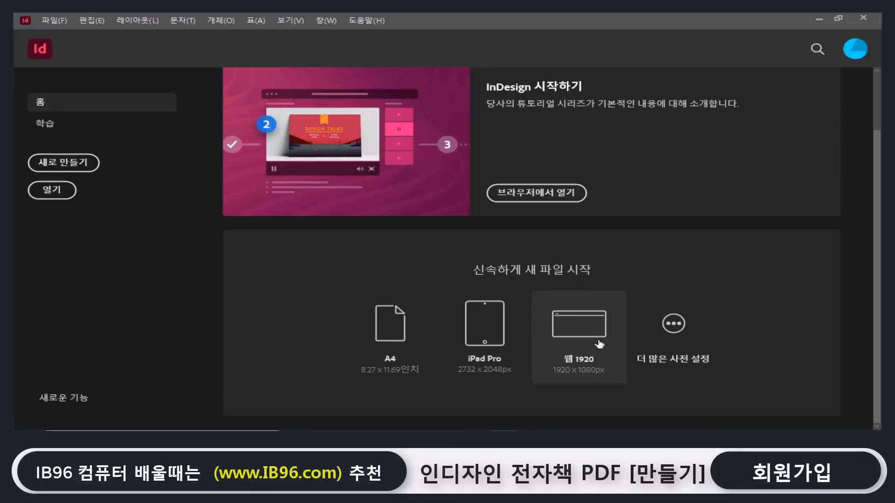
click(681, 323)
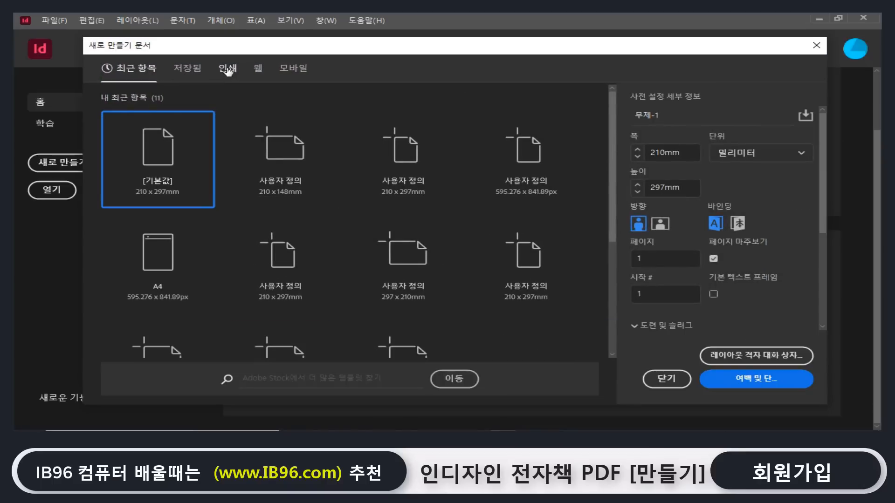
Step: Review the print, web and mobile presets, set up a 297 x 210 mm landscape document and continue to its margins and columns
click(228, 70)
click(257, 69)
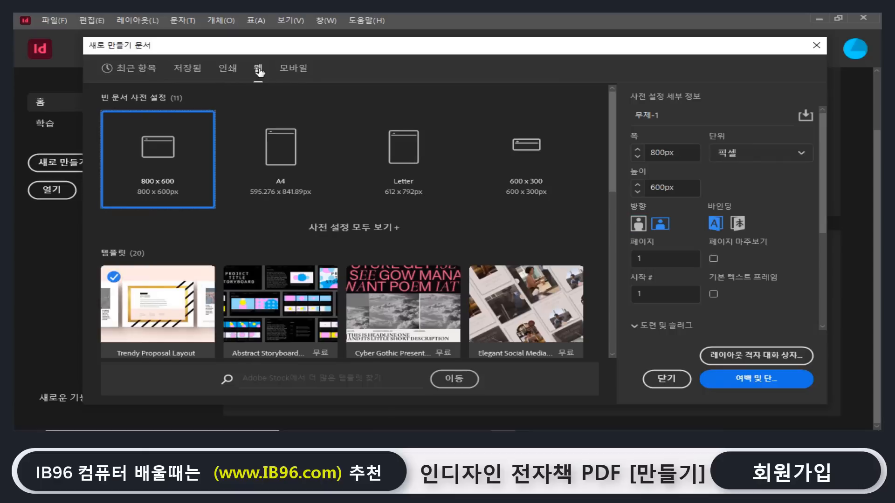
click(301, 70)
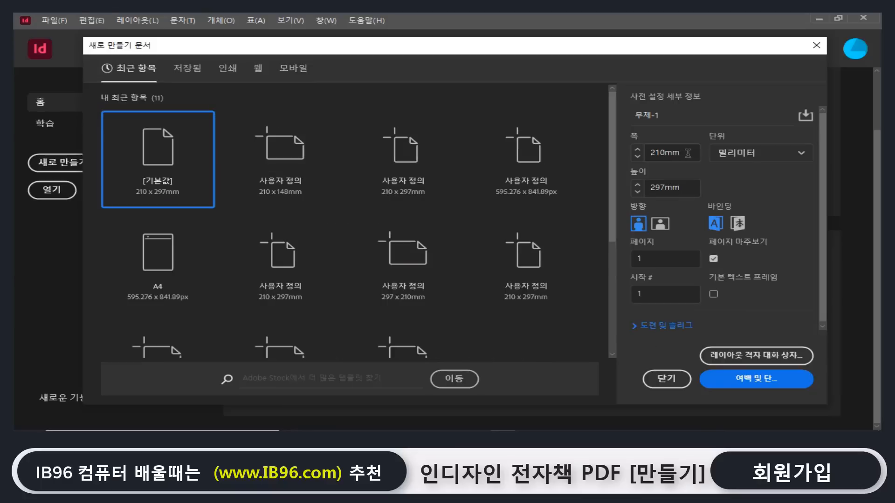
drag(685, 153, 641, 150)
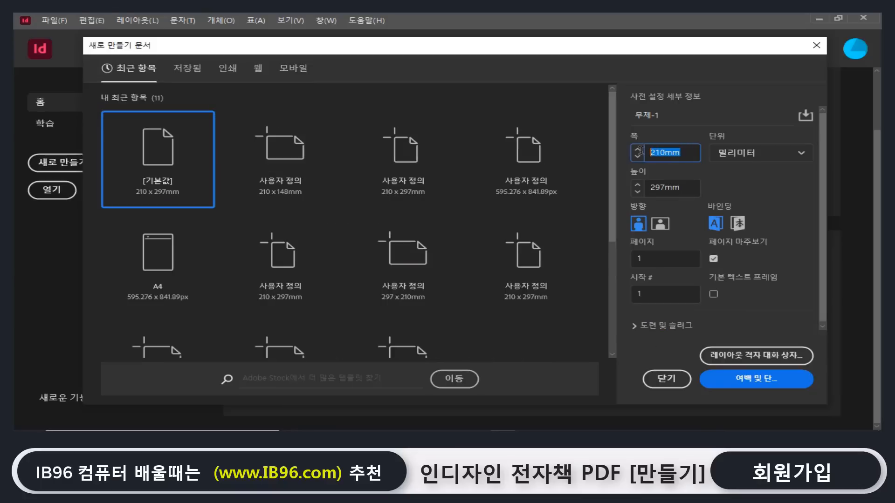
click(678, 187)
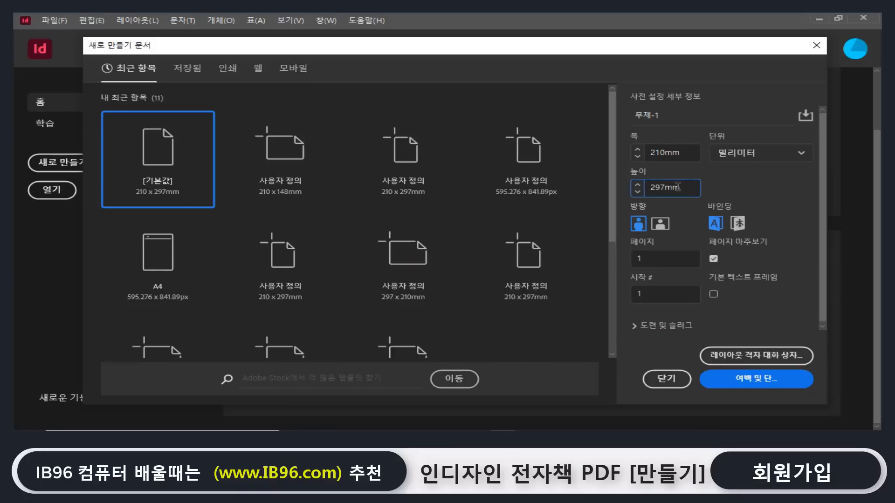
drag(690, 187, 648, 187)
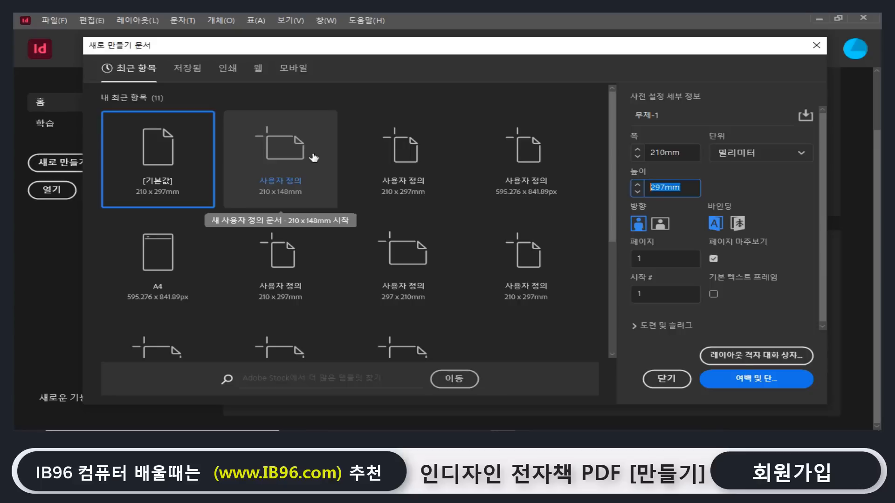
click(289, 165)
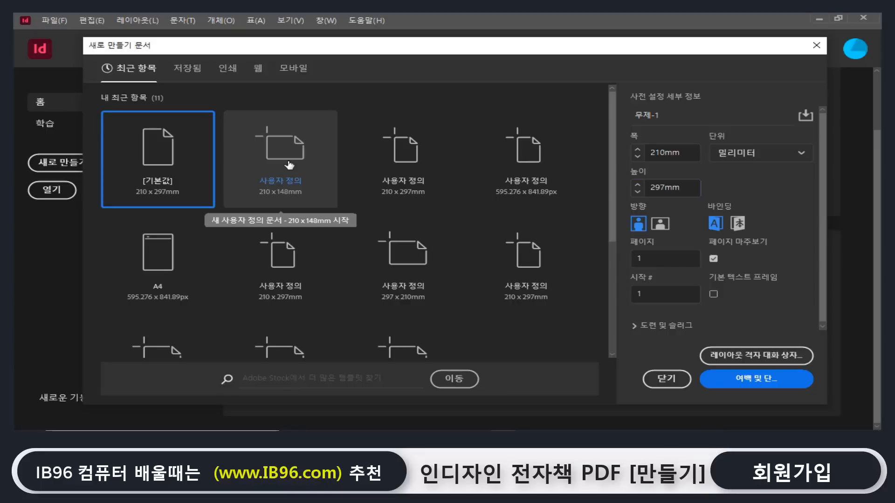
click(774, 386)
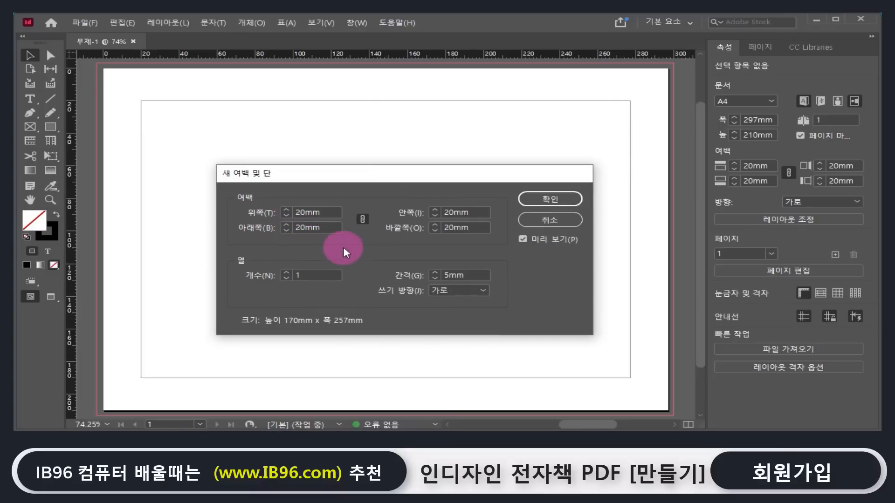
Step: Try a two-column layout, return the column count to 1 and create the document with 20 mm margins
click(286, 273)
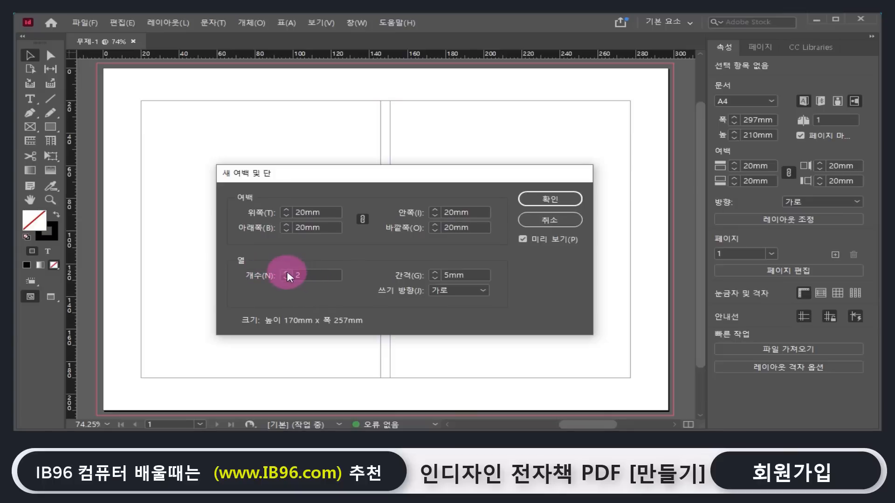
drag(339, 176, 312, 262)
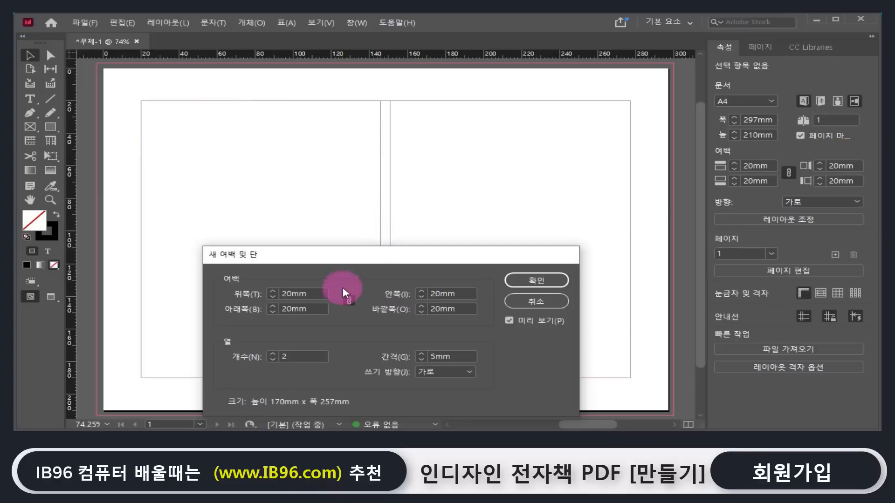
click(275, 359)
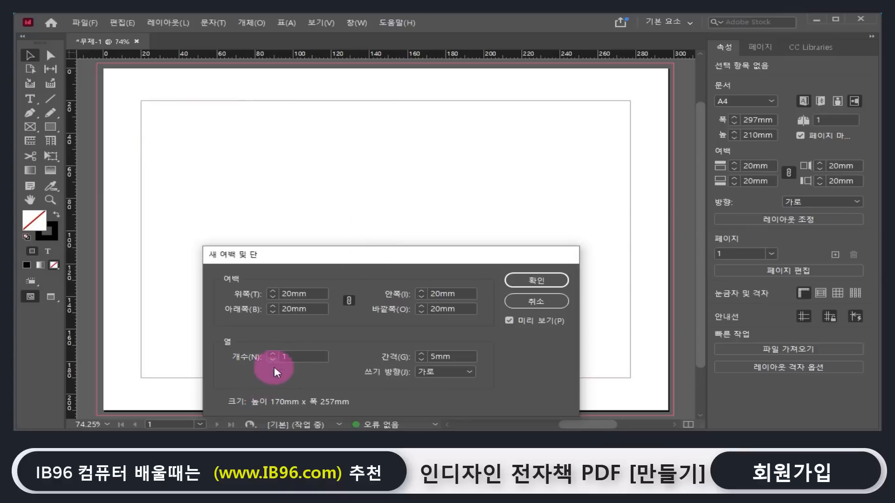
drag(349, 262, 352, 242)
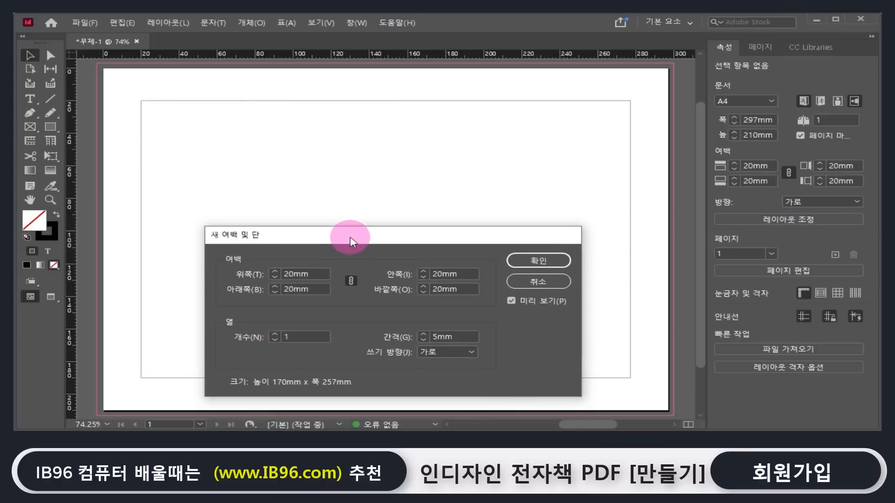
click(511, 301)
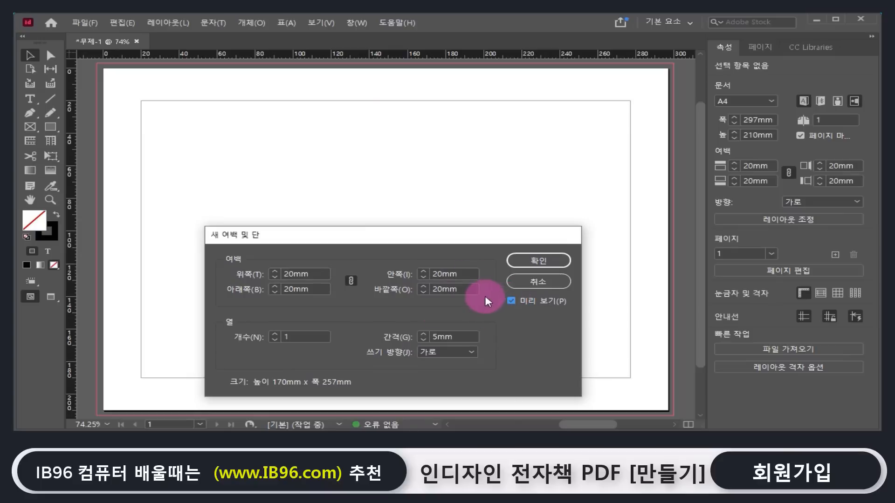
click(527, 259)
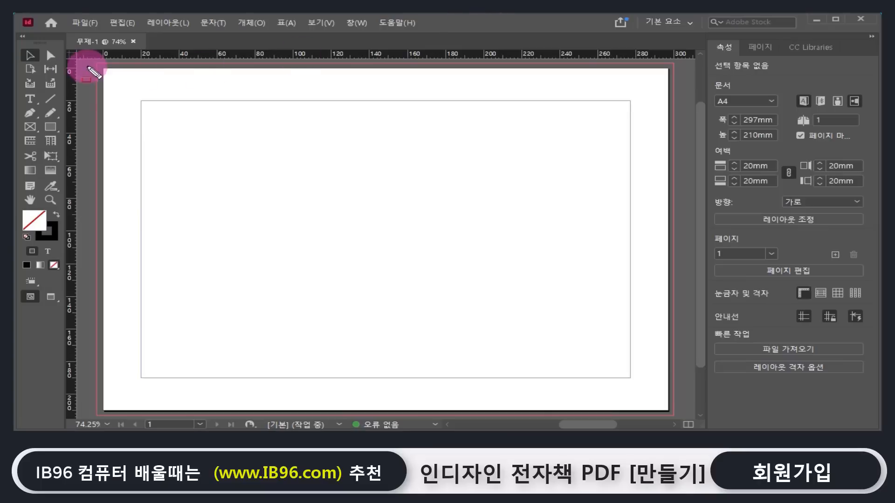
drag(42, 18, 635, 38)
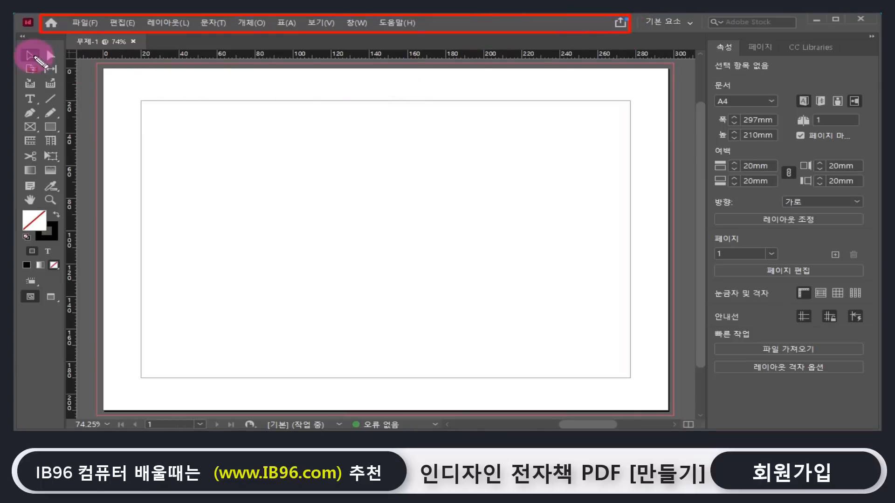
mouse_move(17, 35)
mouse_down()
mouse_move(70, 155)
mouse_move(69, 377)
mouse_up()
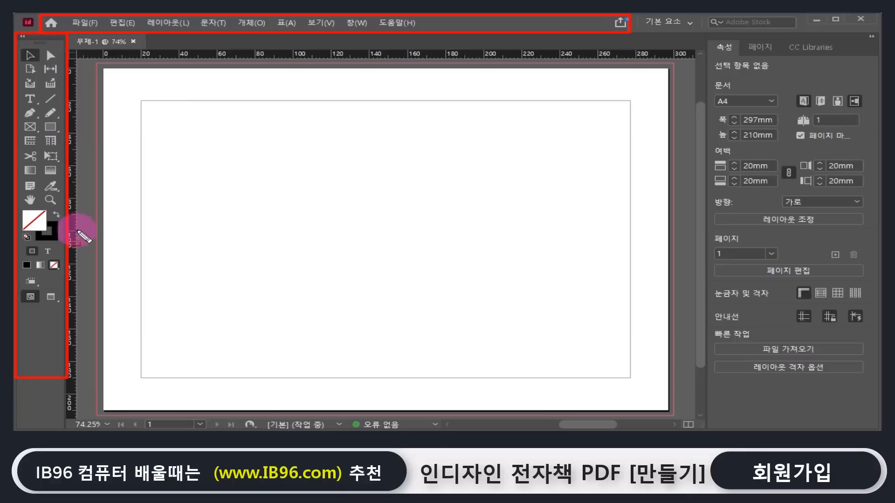
drag(71, 36, 256, 186)
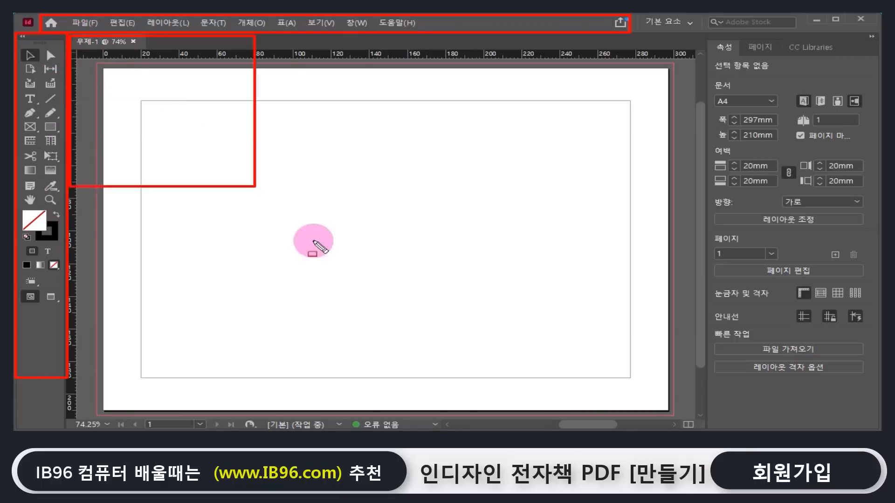
mouse_move(314, 241)
mouse_down()
mouse_move(647, 417)
mouse_move(689, 411)
mouse_up()
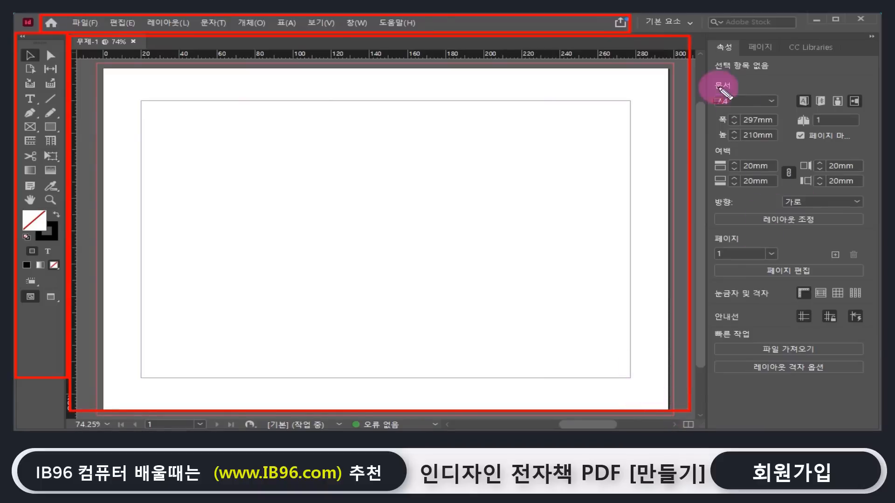
mouse_move(713, 42)
mouse_down()
mouse_move(859, 320)
mouse_move(866, 410)
mouse_move(877, 413)
mouse_up()
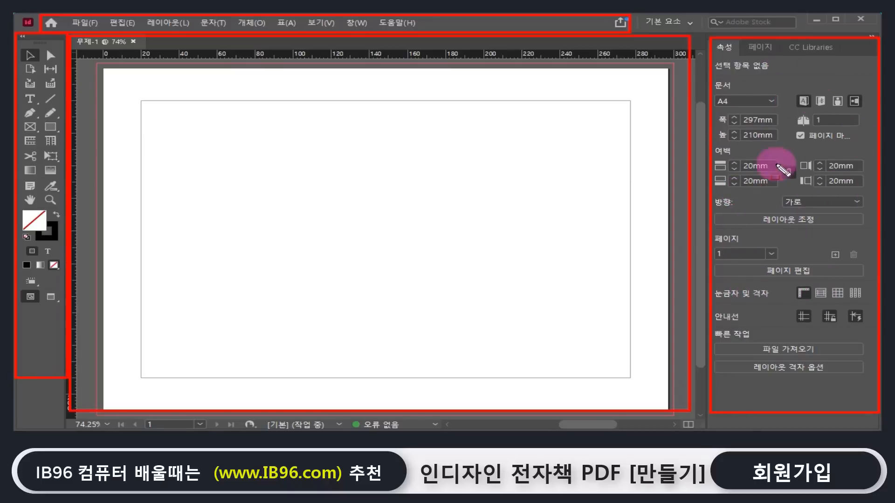
mouse_move(342, 16)
mouse_down()
mouse_move(402, 256)
mouse_move(375, 323)
mouse_up()
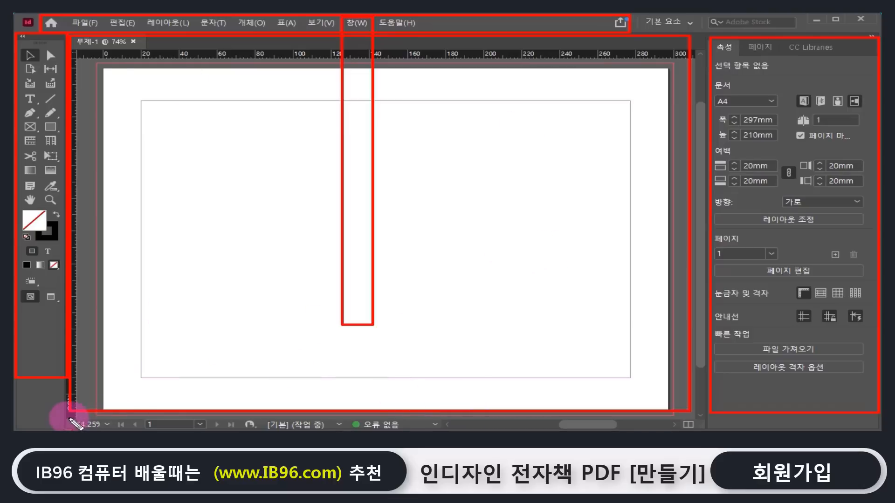
drag(66, 418, 614, 429)
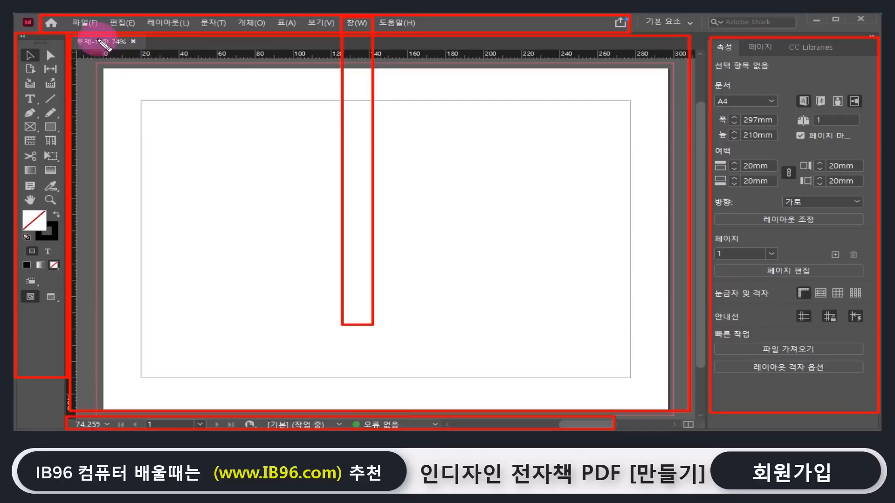
drag(90, 37, 143, 52)
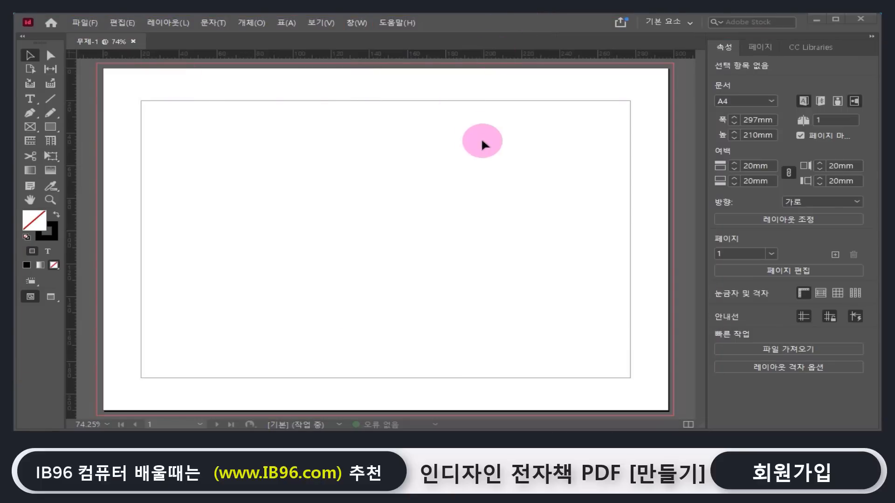
Step: Draw a text frame about 137 x 107 mm near the upper-left page margins and fill it with Korean placeholder text
click(30, 100)
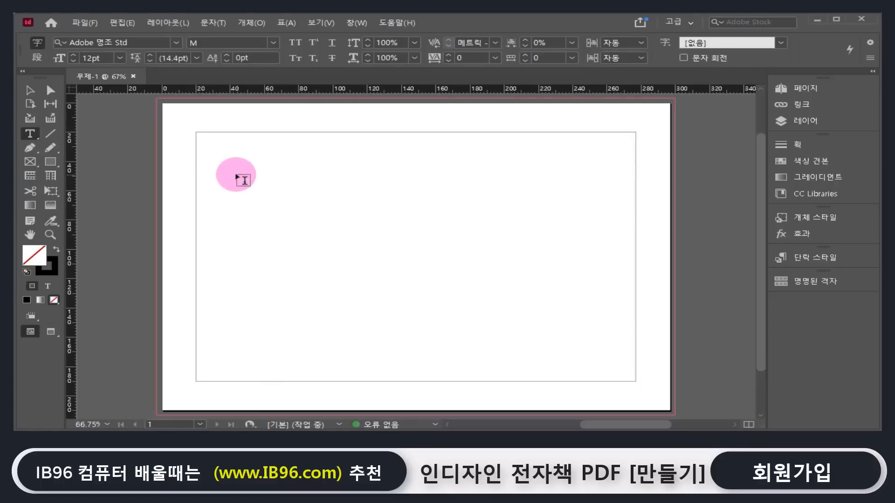
click(37, 141)
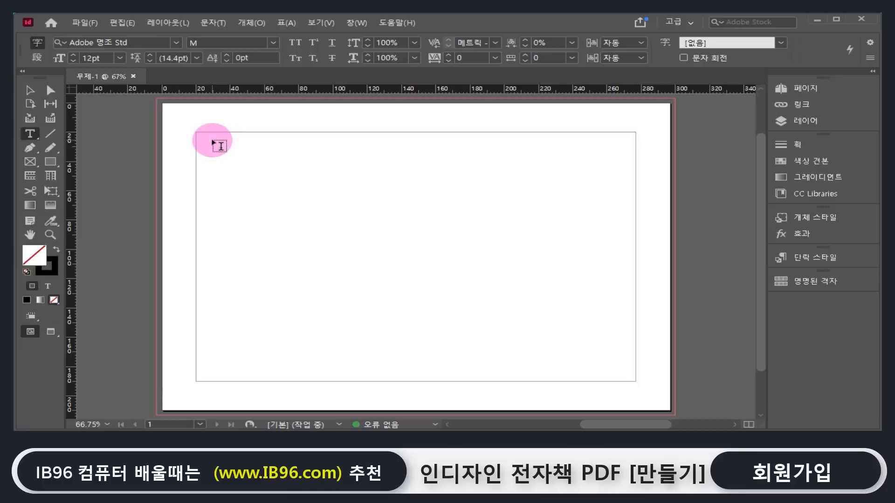
drag(212, 140, 448, 298)
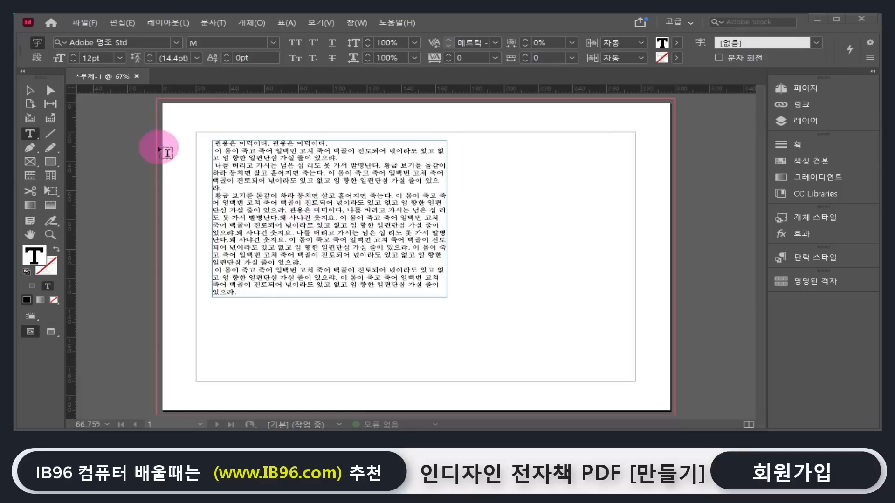
Step: Move the text frame to the lower-left part of the page, at about X 11.5 mm, Y 96.5 mm
click(33, 91)
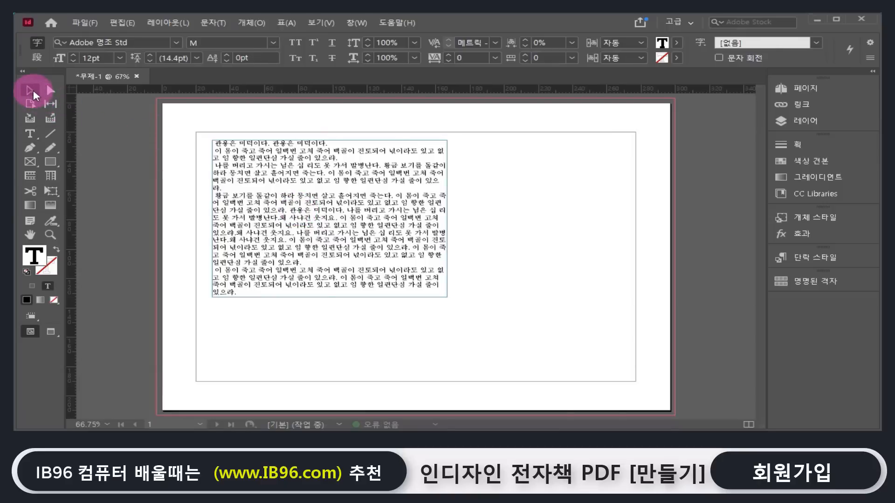
drag(335, 182, 364, 317)
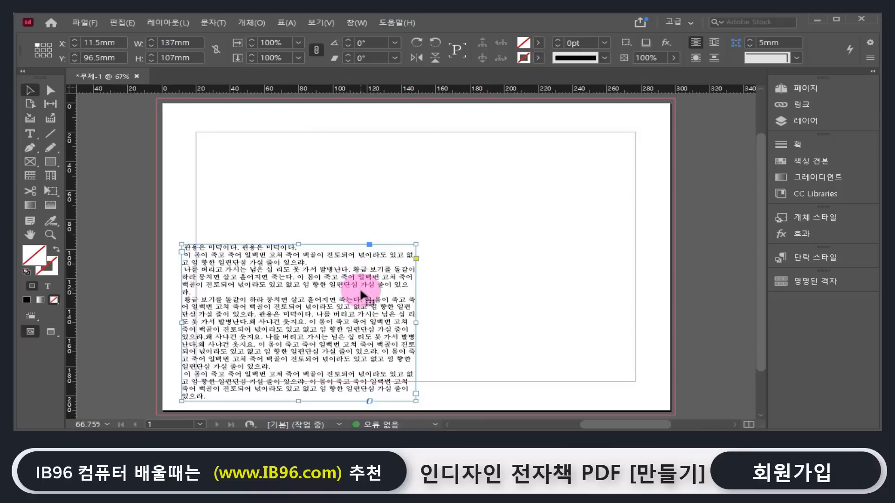
Step: Move the text frame to the page's upper-right area and back to the upper left at about X 15 mm, Y 15.5 mm
drag(313, 314, 515, 211)
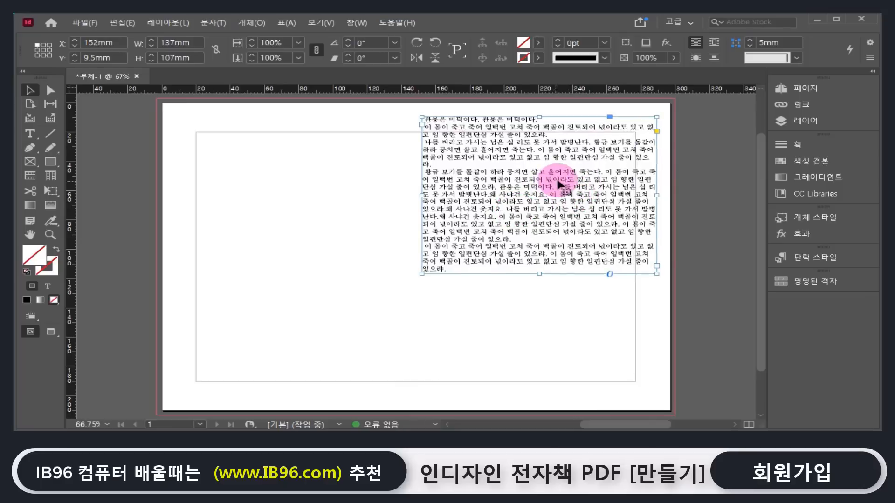
drag(578, 184, 344, 191)
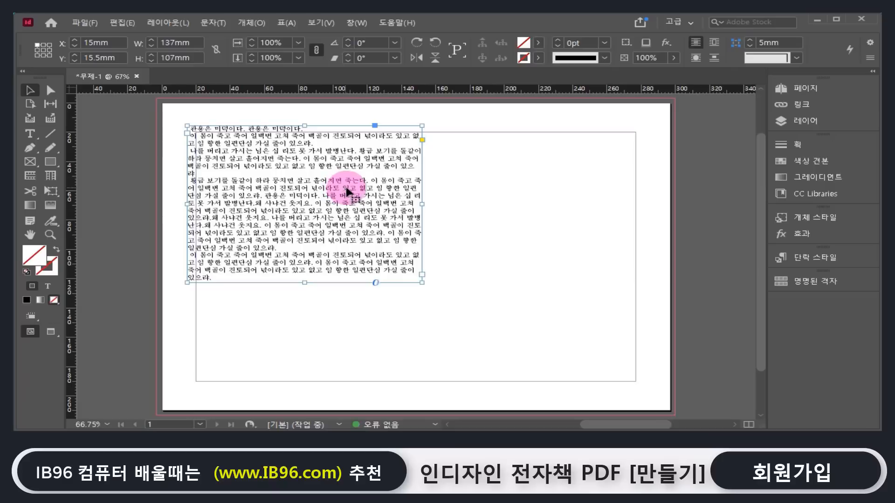
click(30, 93)
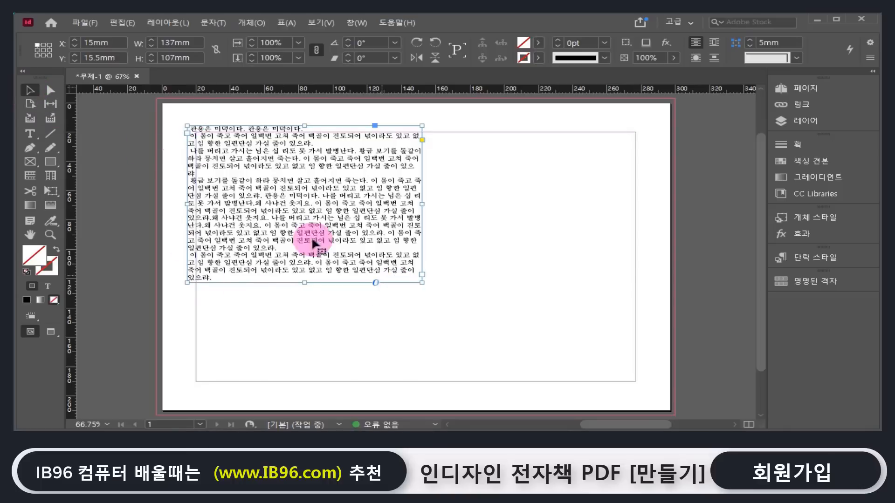
Step: Resize the text frame to about 133 x 116.5 mm, placed at about X 55 mm, Y 11 mm, and deselect it
drag(242, 203, 213, 197)
mouse_move(405, 277)
mouse_down()
mouse_move(313, 223)
mouse_move(398, 289)
mouse_up()
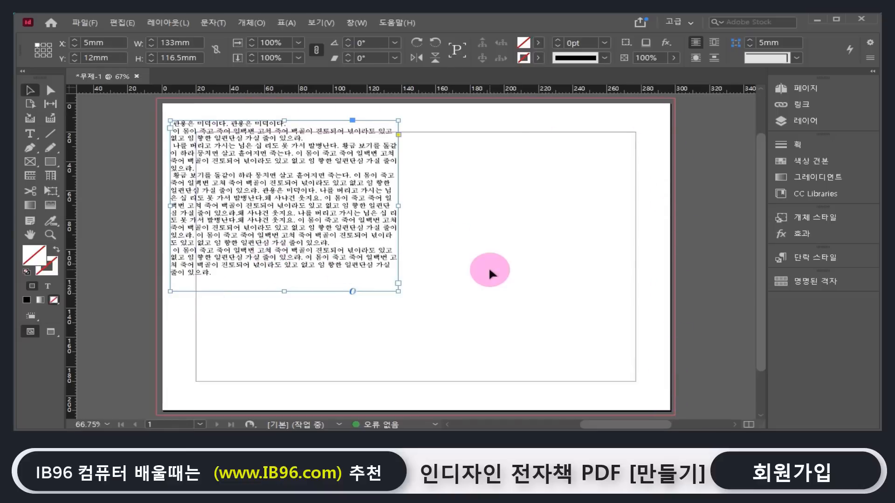
key(ctrl+z)
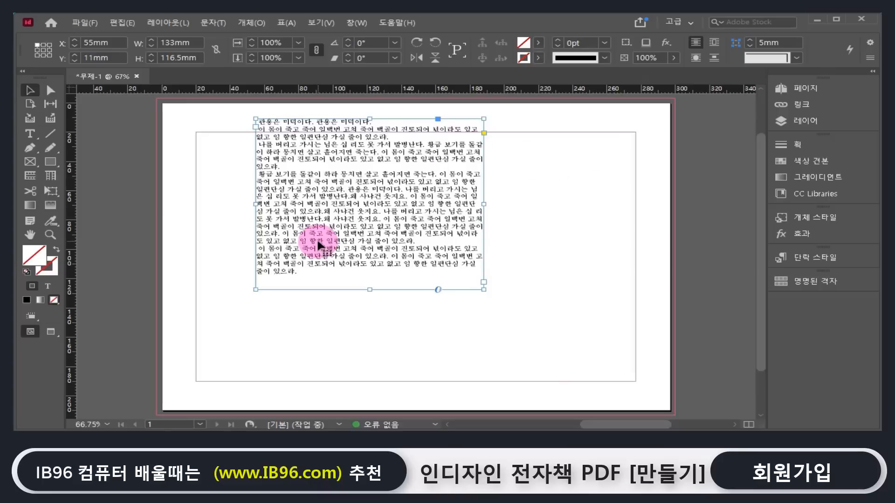
click(29, 91)
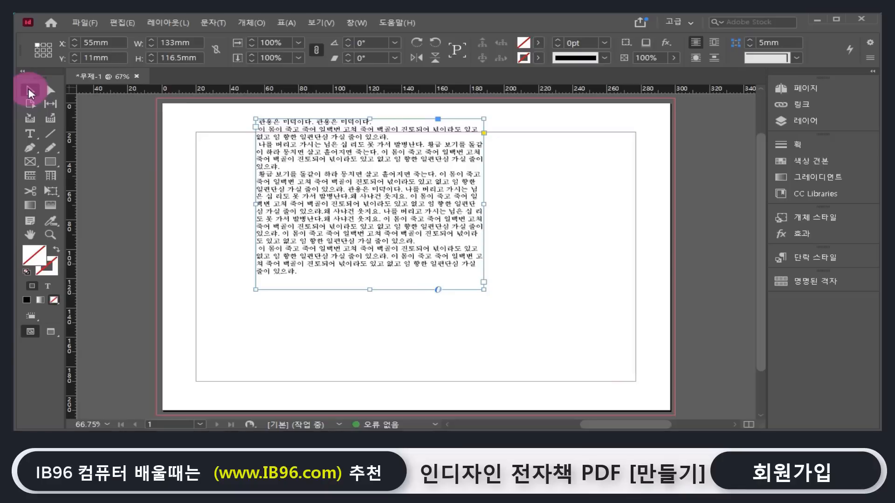
click(304, 180)
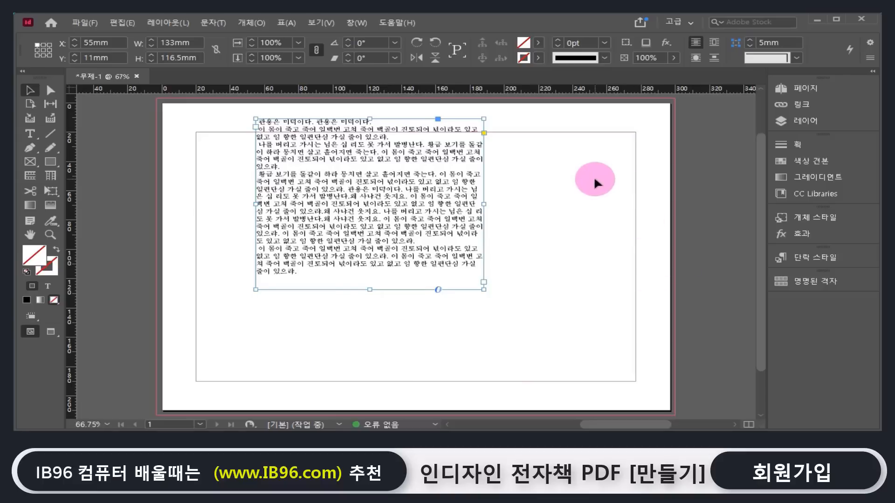
click(595, 180)
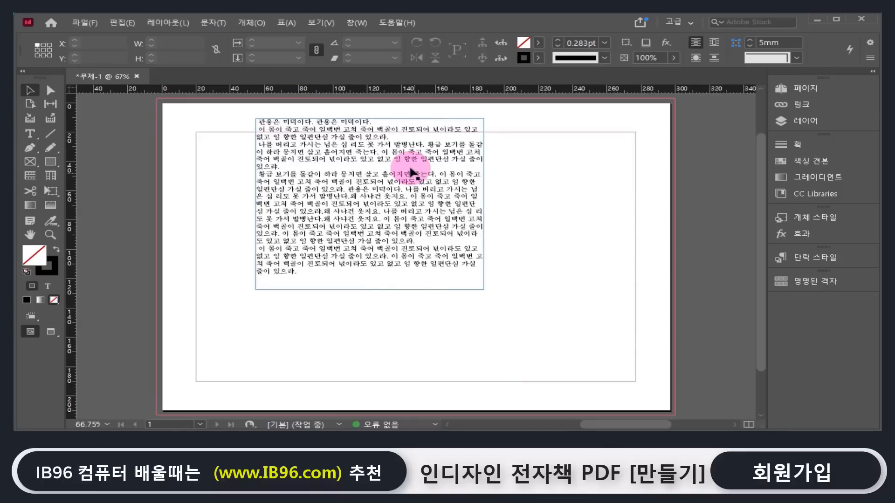
Step: Enlarge the text frame to about 159 x 133.5 mm and move it inside the margins to about X 26 mm, Y 25 mm
mouse_move(410, 170)
mouse_down()
mouse_move(337, 275)
mouse_move(376, 201)
mouse_move(419, 160)
mouse_up()
drag(491, 279, 518, 306)
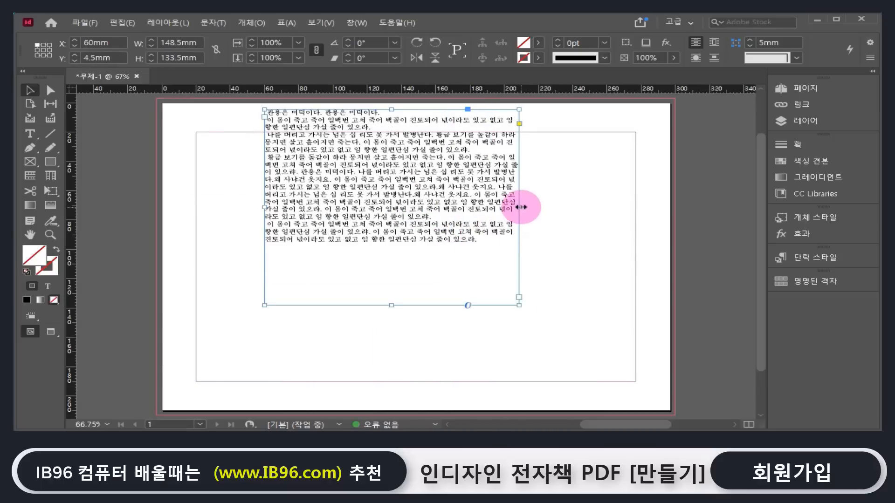
mouse_move(520, 207)
mouse_down()
mouse_move(449, 205)
mouse_move(536, 206)
mouse_up()
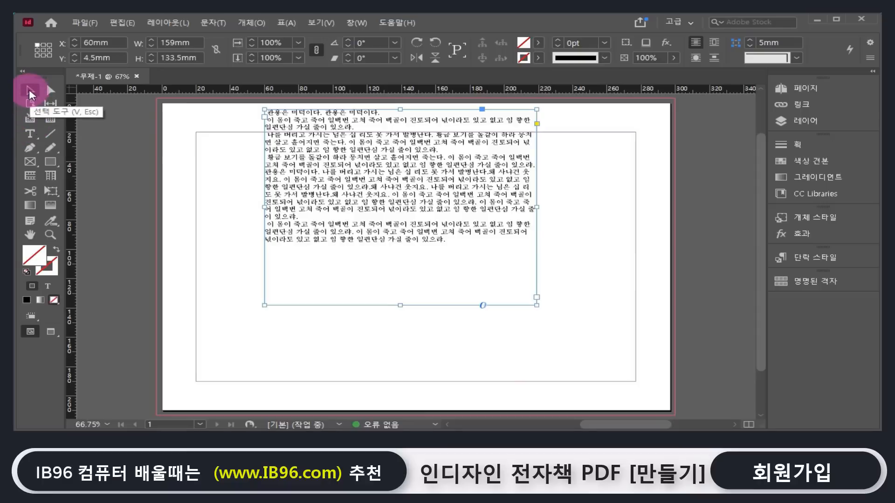
drag(357, 181, 322, 236)
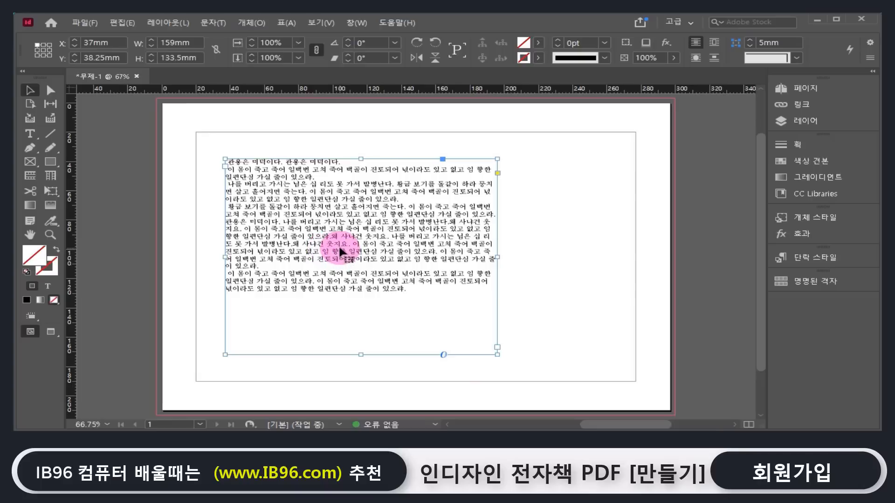
drag(340, 250, 321, 230)
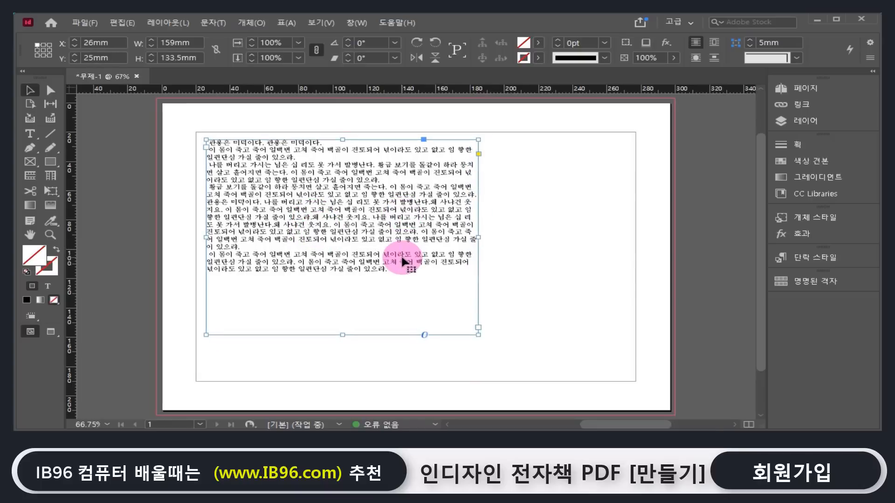
Step: Magnify the beginning of the placeholder text up to 300% with the Zoom tool and zoom back out to 75%
click(54, 237)
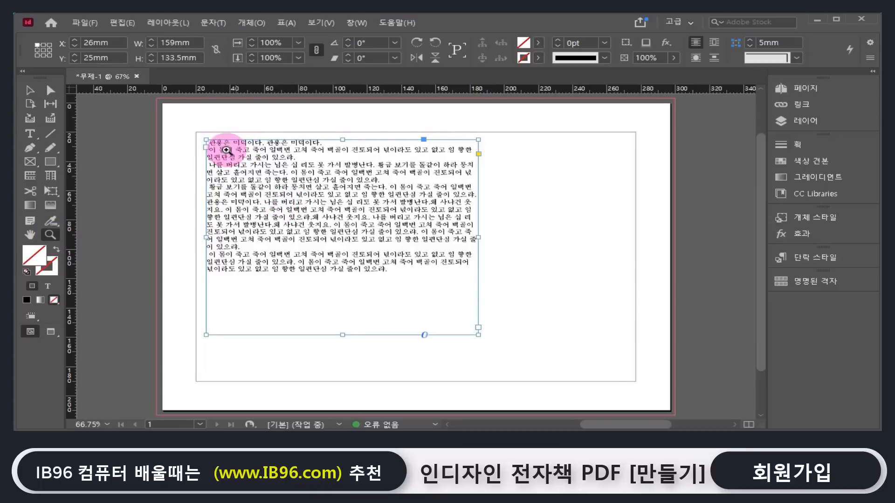
drag(198, 134, 430, 267)
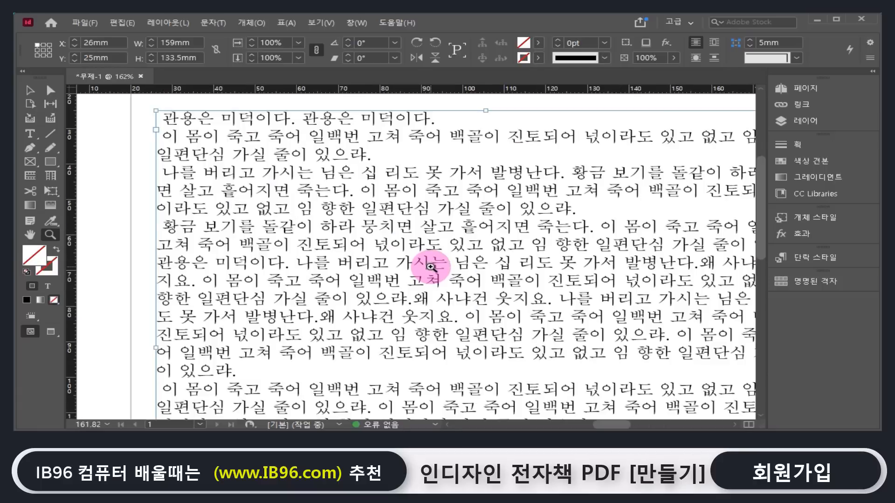
click(339, 182)
click(339, 181)
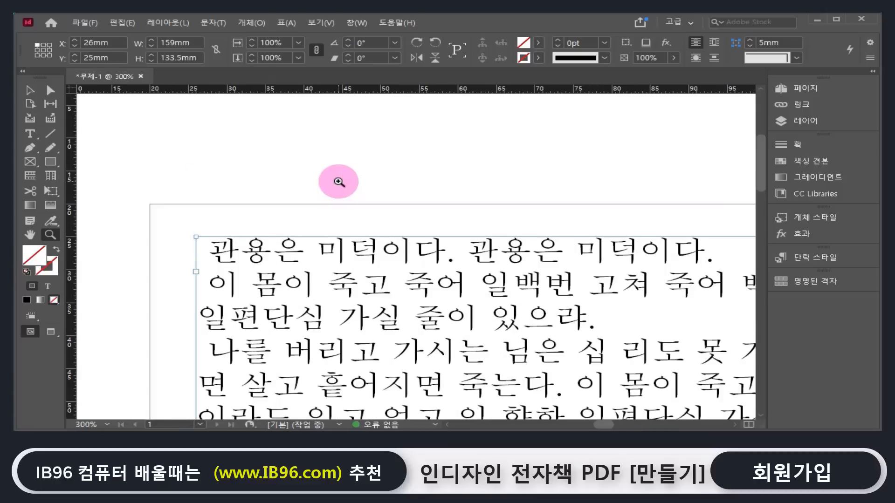
alt+click(419, 279)
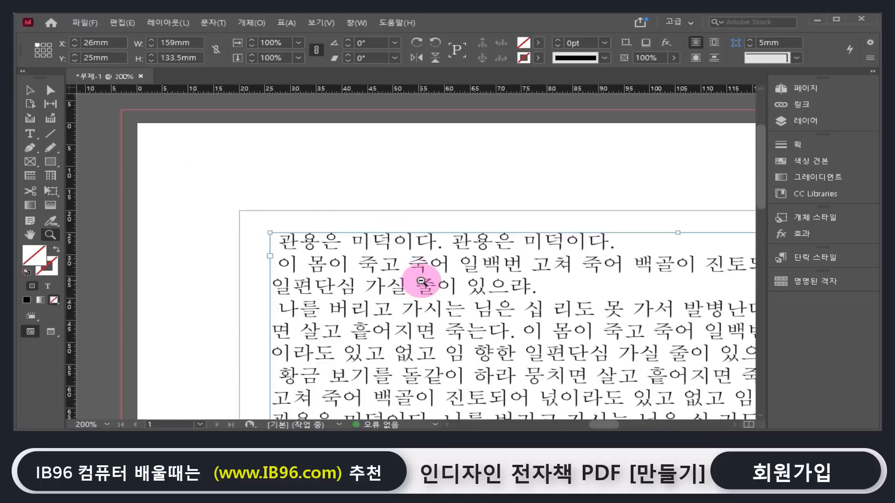
alt+click(422, 281)
alt+click(421, 281)
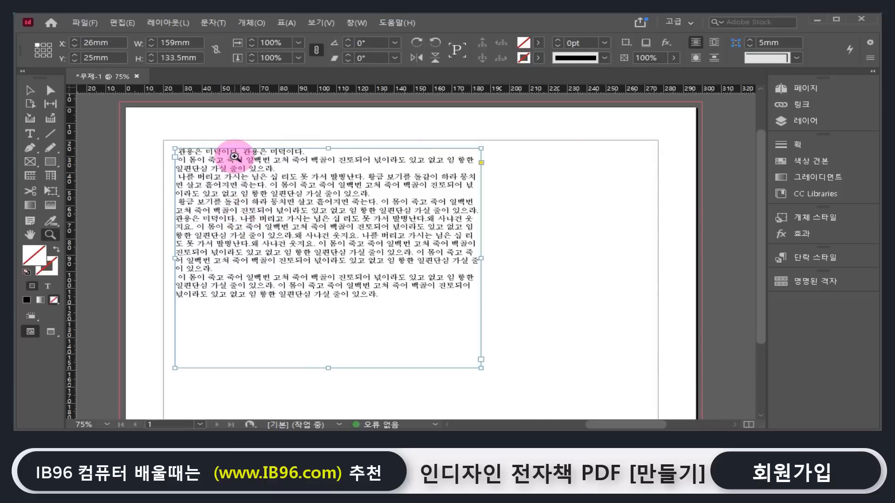
Step: Practise magnifying chosen areas of the text to about 300% and zooming out, and fit the whole page in the window
drag(285, 191, 346, 240)
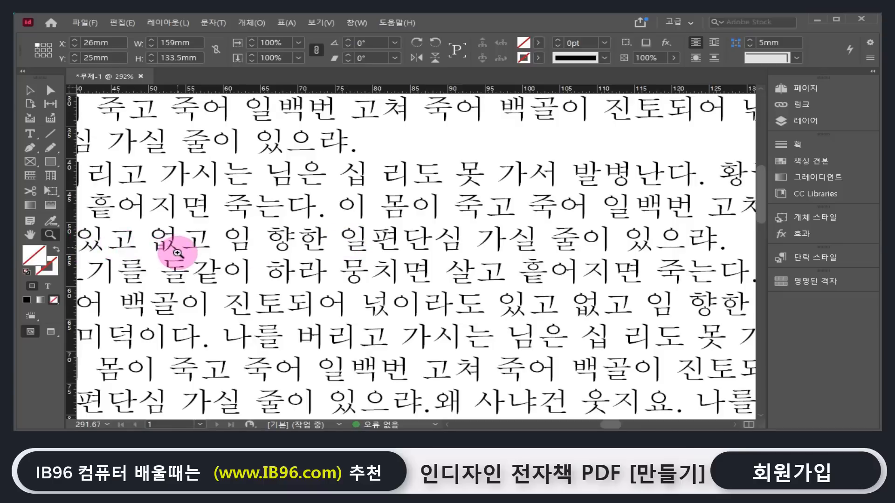
alt+click(254, 214)
alt+click(255, 214)
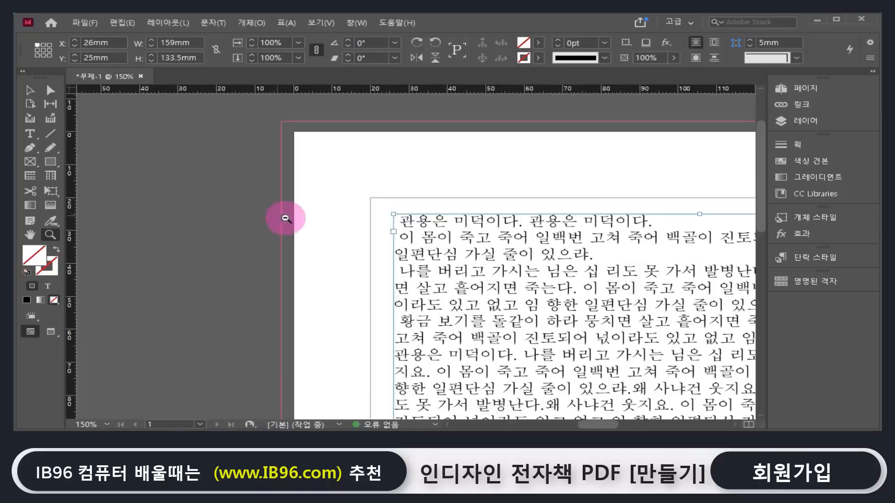
click(493, 232)
click(495, 233)
alt+click(496, 239)
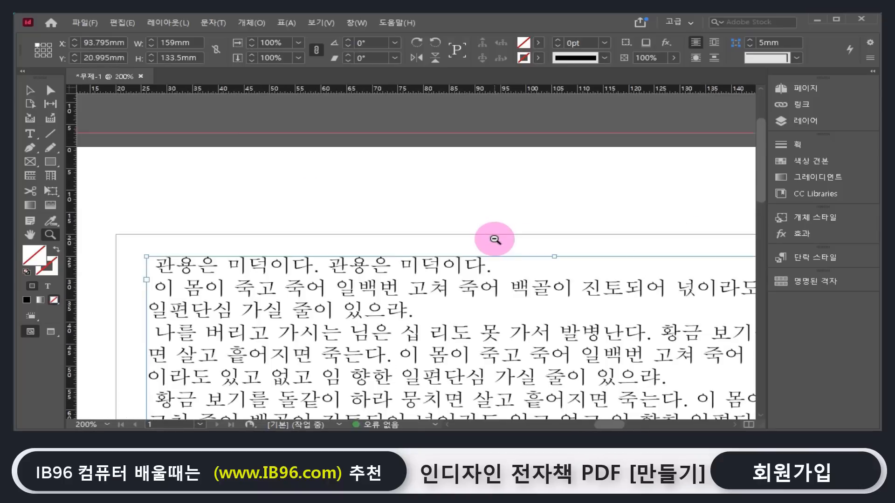
alt+click(492, 238)
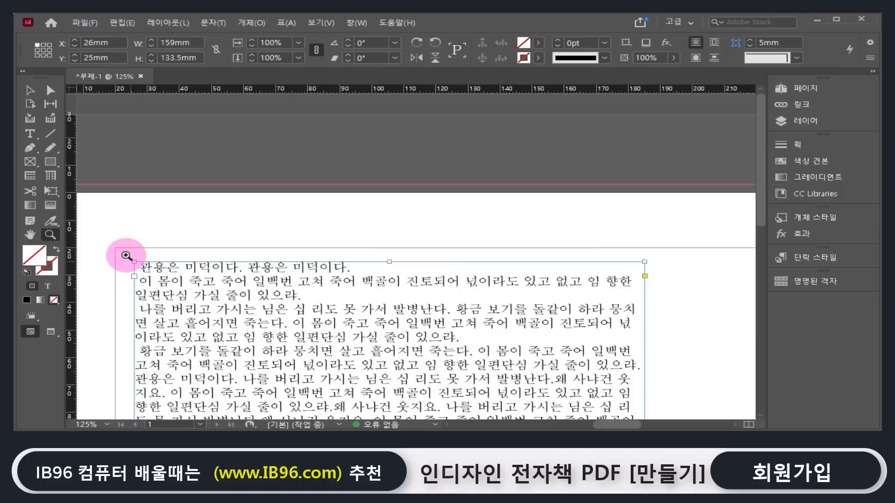
drag(124, 253, 410, 389)
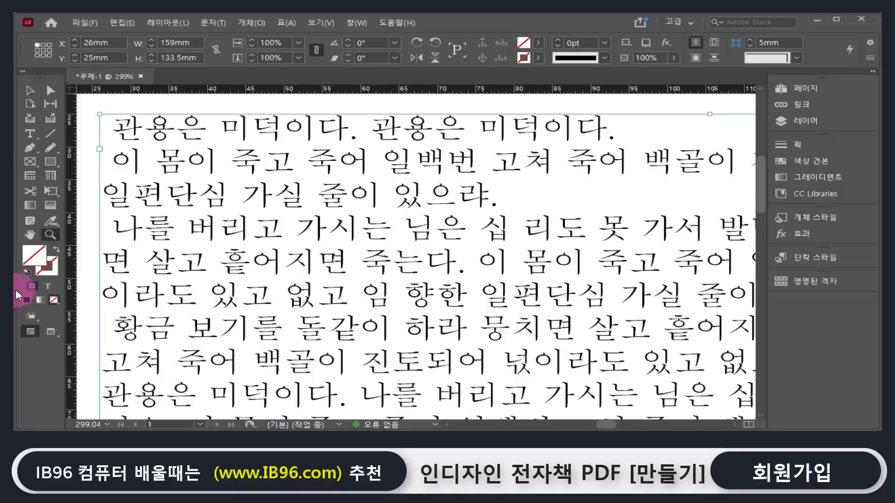
double_click(30, 236)
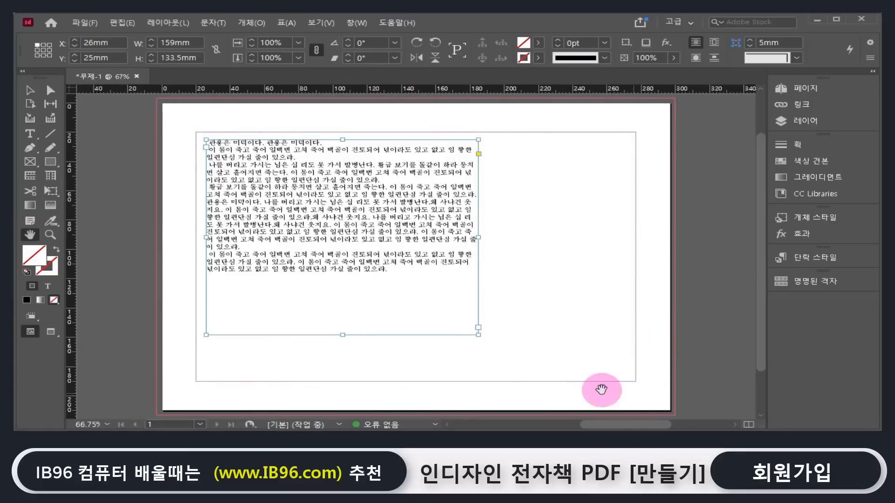
Step: Alternate between zooming and panning, and magnify the middle paragraphs of the text frame to about 181%
click(49, 237)
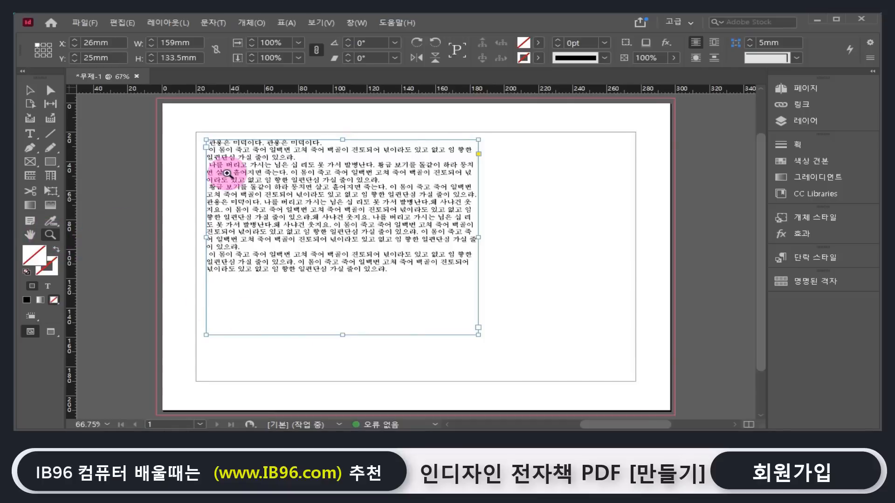
drag(215, 151, 359, 262)
click(30, 237)
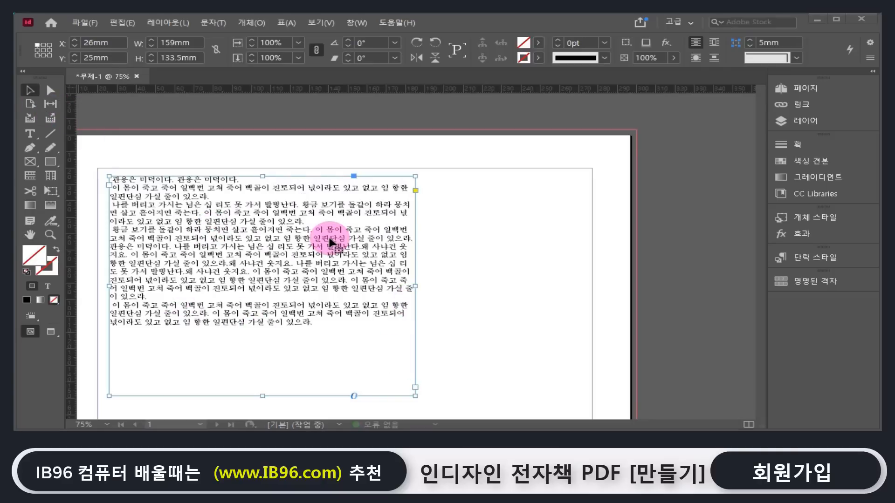
click(54, 237)
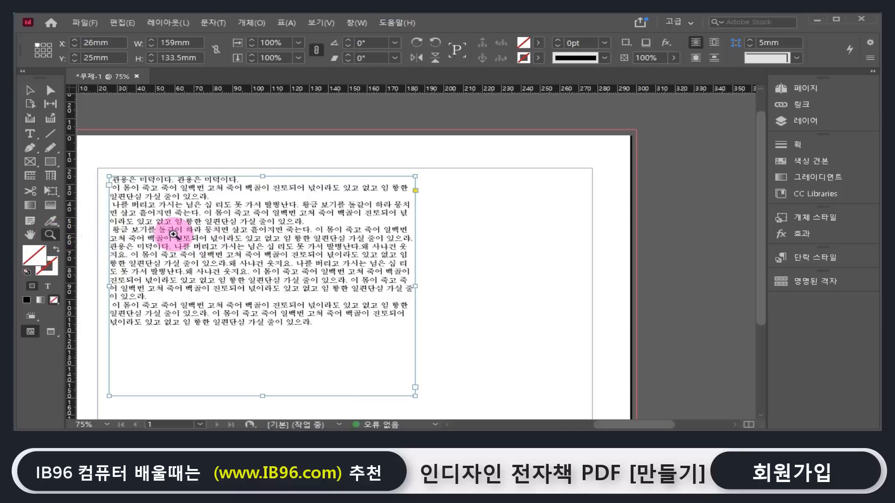
drag(168, 205, 340, 333)
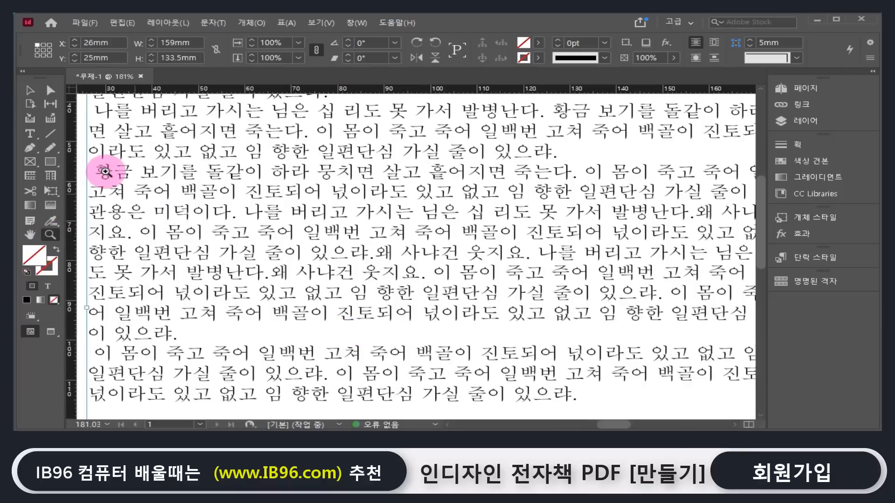
Step: Highlight the passage from "없고 임 향한" to "황금 보기를 돌같이", and return to the selected text frame with the whole page in view
click(29, 135)
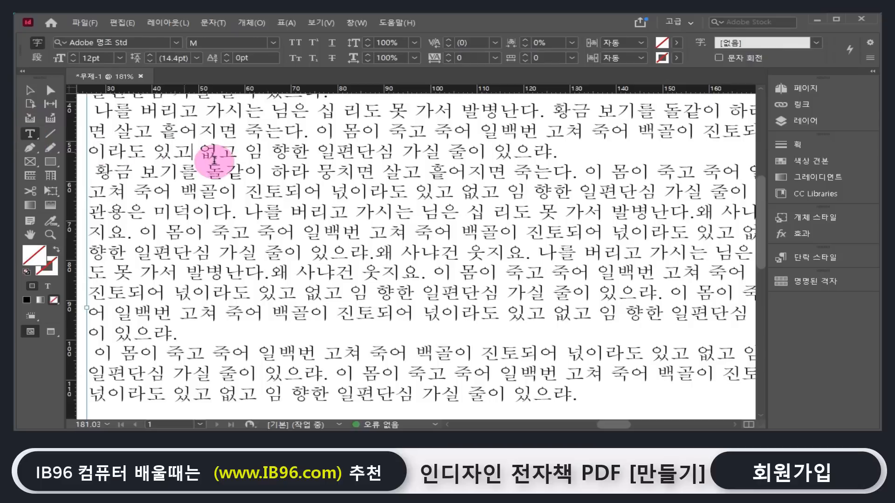
drag(194, 151, 265, 174)
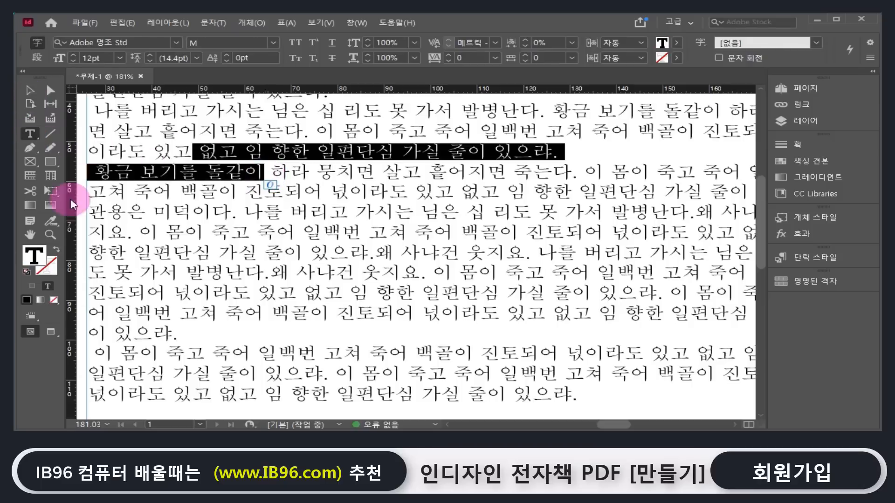
double_click(31, 234)
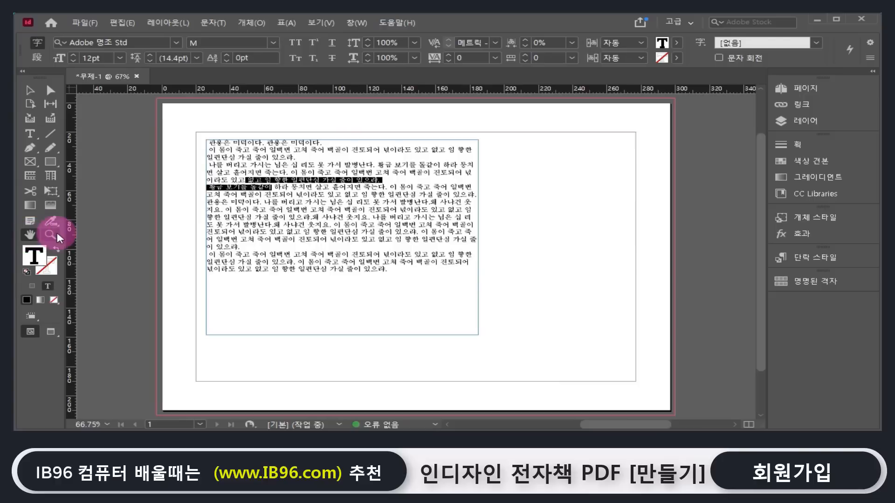
click(29, 90)
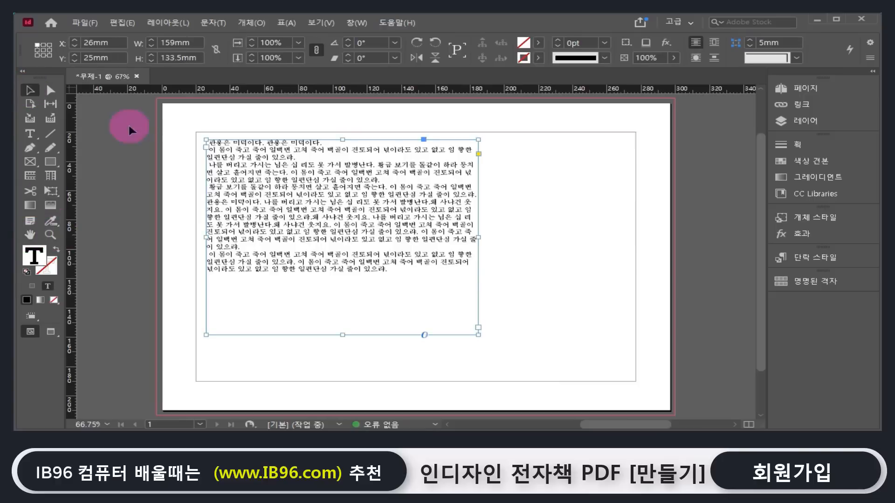
click(270, 221)
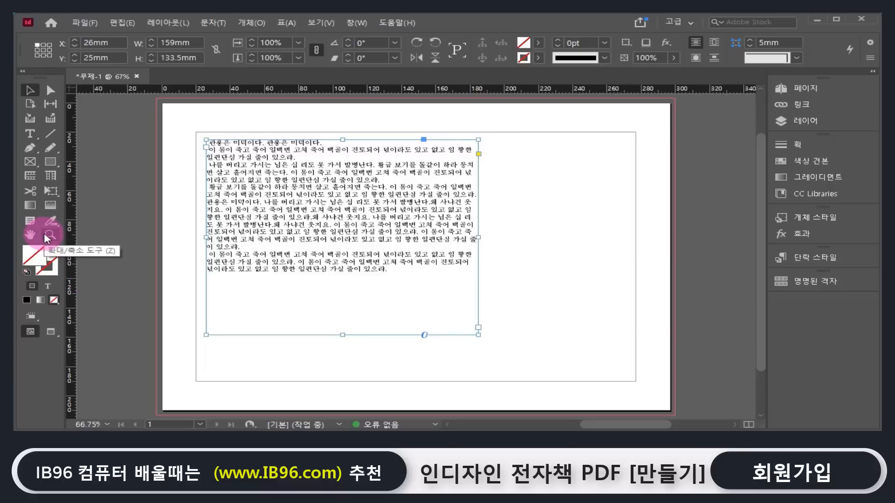
Step: Pan the page and magnify the upper-left part of the text frame to about 169% with the Selection tool kept active
drag(283, 225, 267, 235)
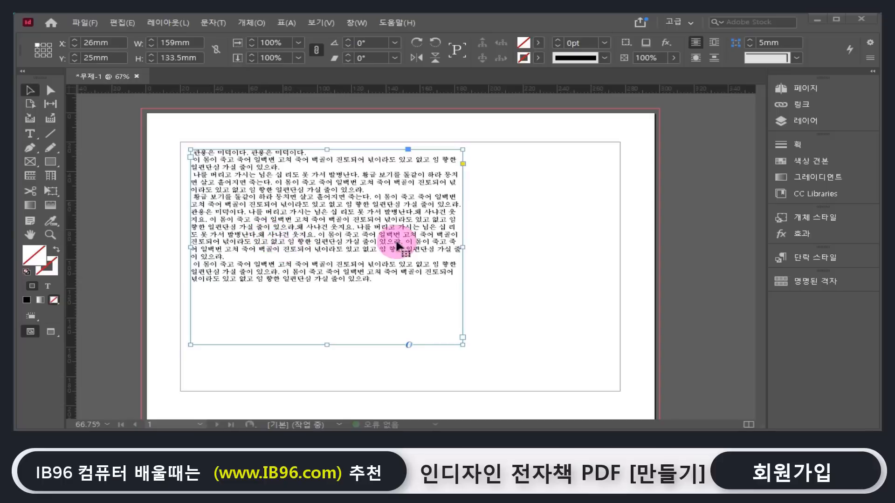
click(377, 201)
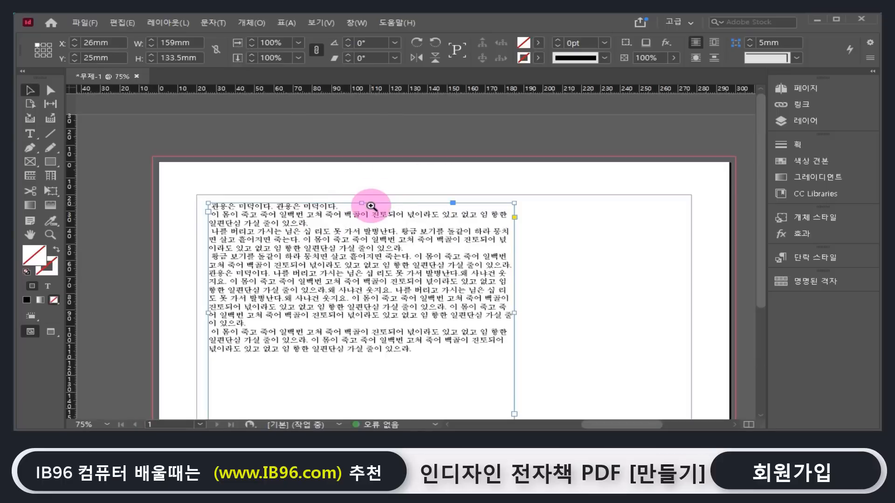
drag(203, 191, 406, 338)
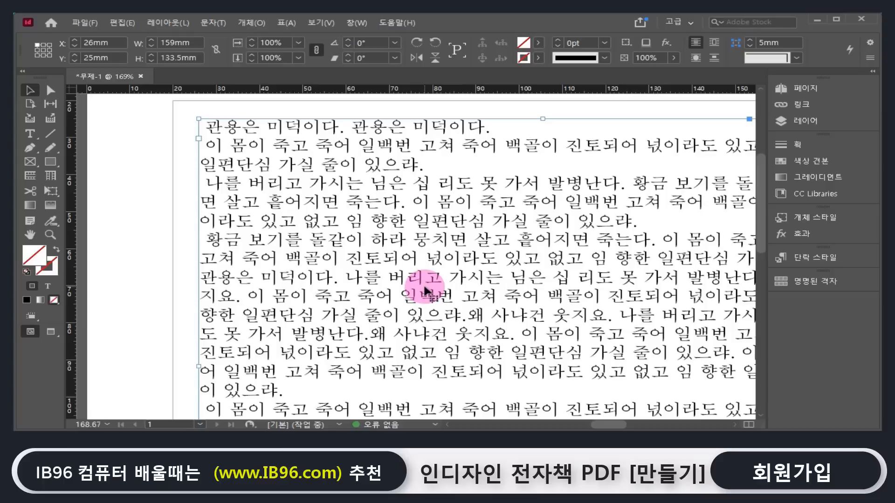
Step: Magnify the upper-left part of the text frame to about 168% with the Zoom tool, and fit the whole page in the window
click(30, 133)
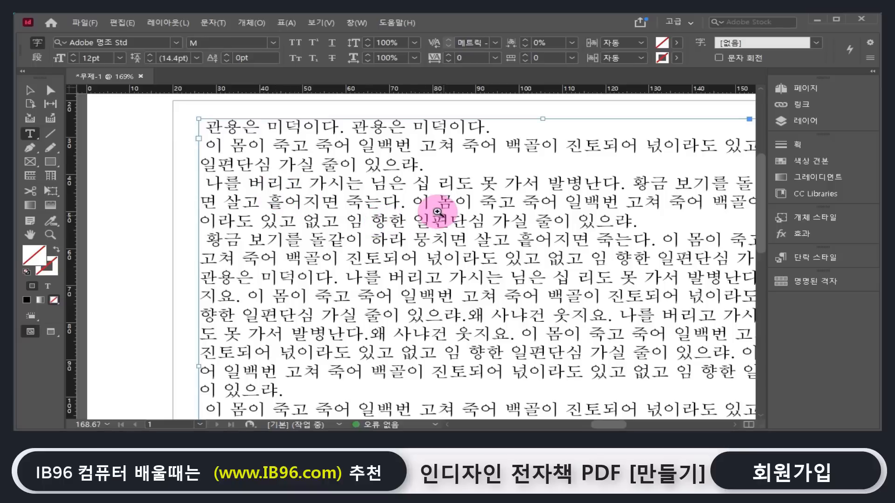
drag(279, 140, 460, 268)
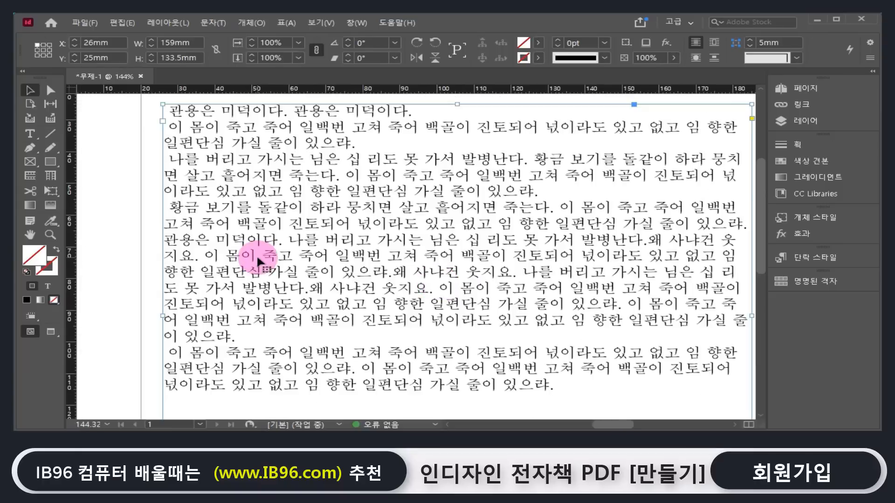
double_click(30, 235)
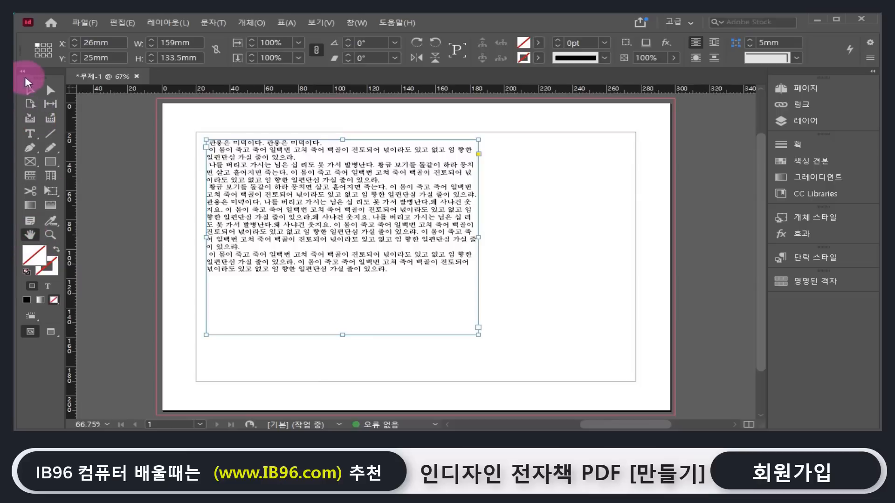
key(z)
drag(195, 126, 378, 260)
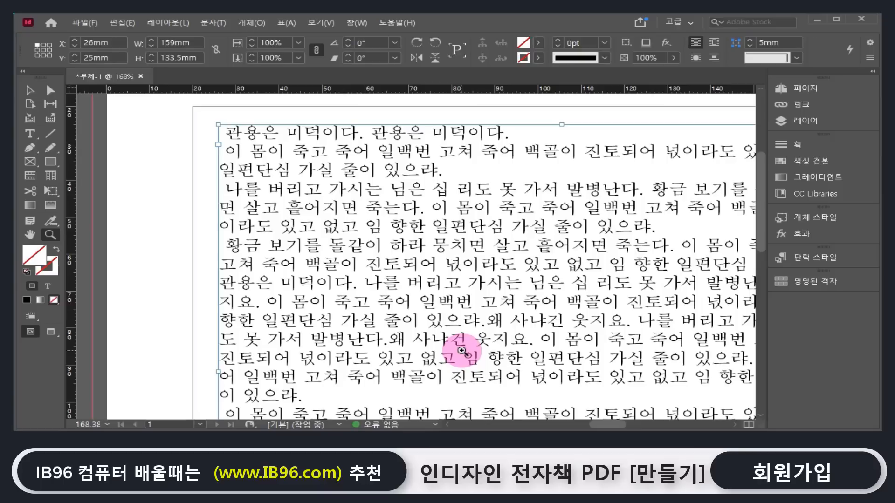
key(ctrl+0)
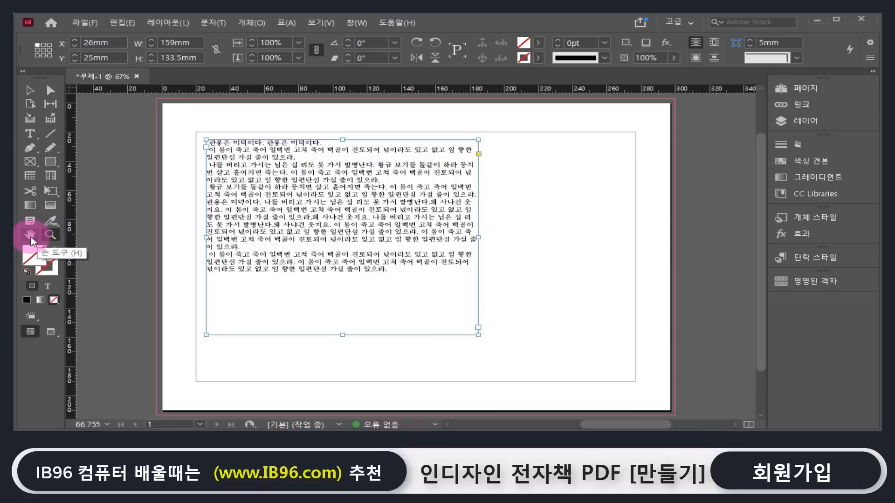
Step: Magnify the frame's upper-left text to about 237%, pan across the opening paragraphs, and return to the whole page for another magnification
key(v)
click(54, 242)
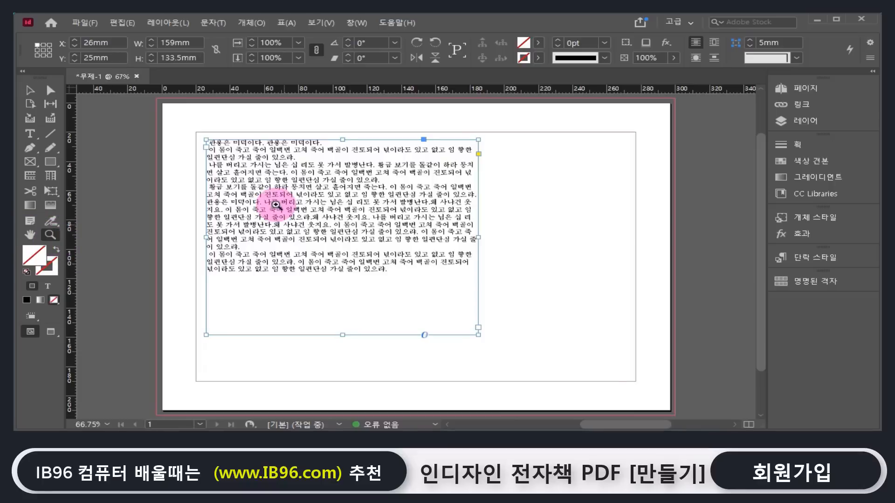
drag(194, 133, 342, 227)
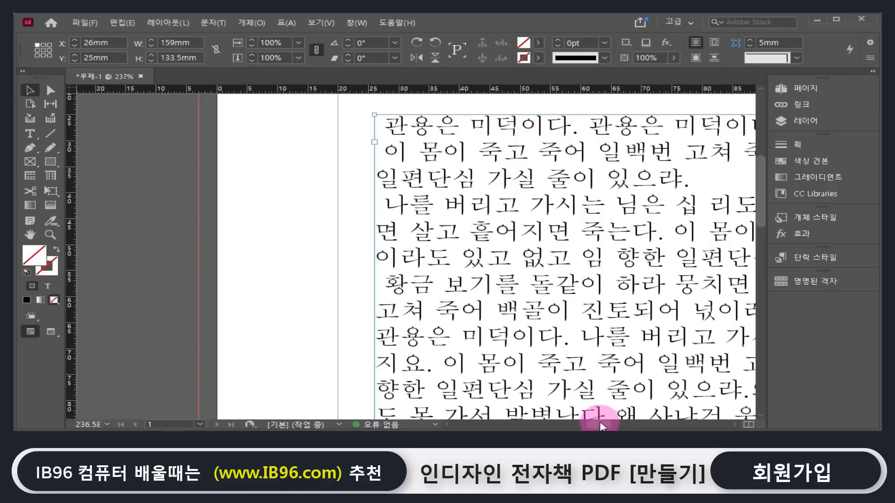
mouse_move(600, 426)
mouse_down()
mouse_move(629, 424)
mouse_move(593, 422)
mouse_move(602, 424)
mouse_up()
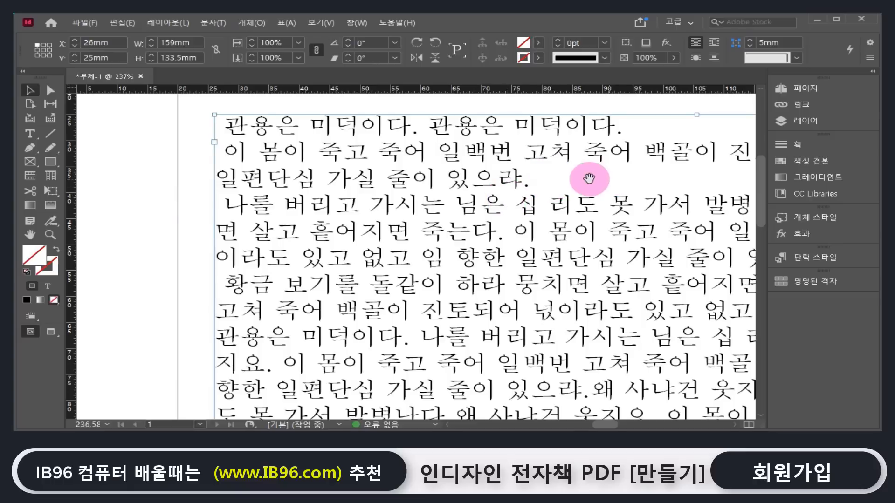
drag(660, 203, 488, 251)
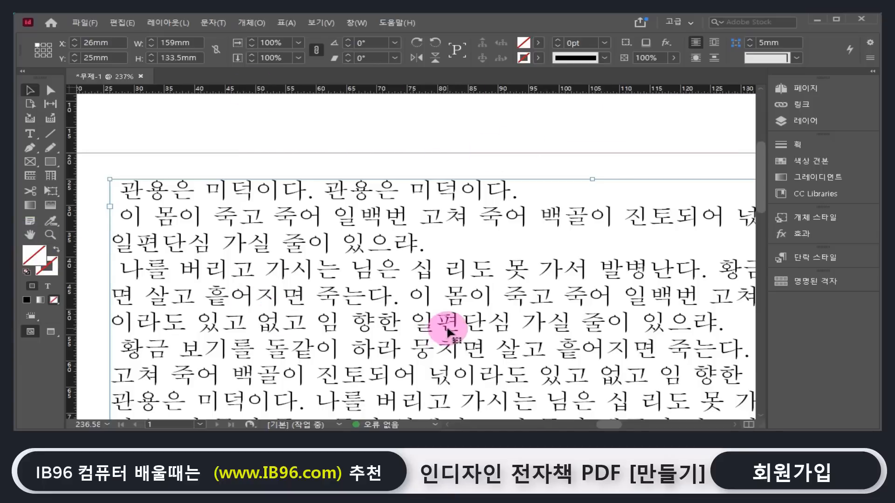
key(ctrl+0)
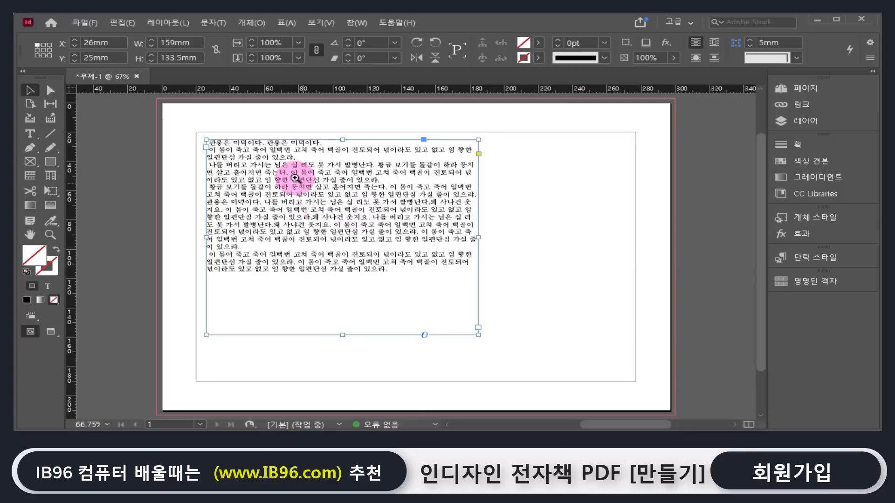
drag(213, 132, 365, 247)
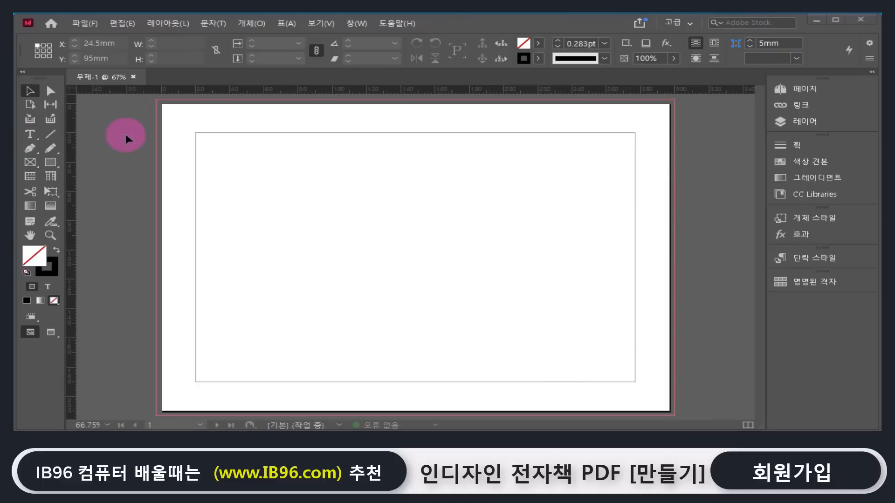
Step: Draw a wide text frame in the upper part of the blank page's margin area and fill it with placeholder text
click(31, 134)
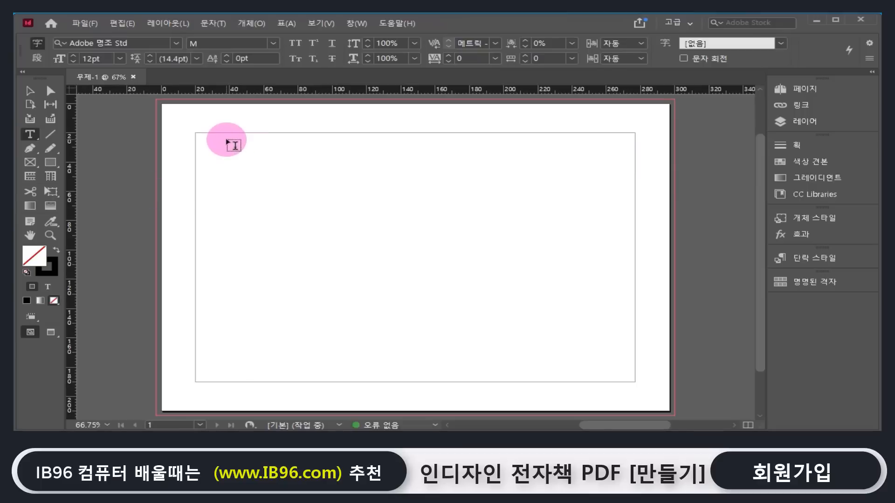
drag(226, 138, 545, 304)
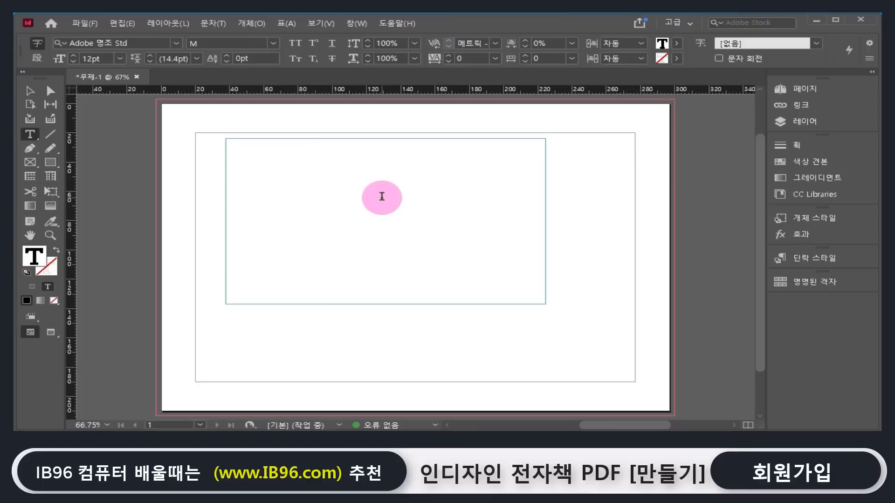
text(fd bgvdf  f)
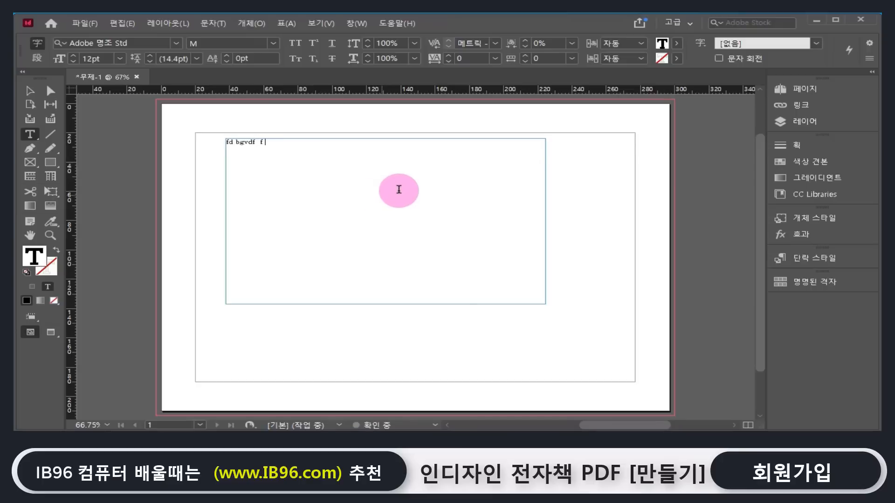
triple_click(242, 146)
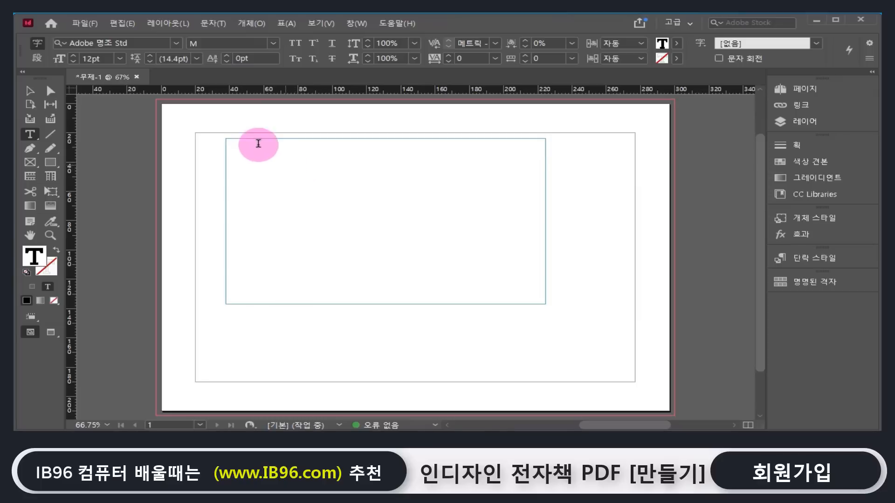
click(214, 25)
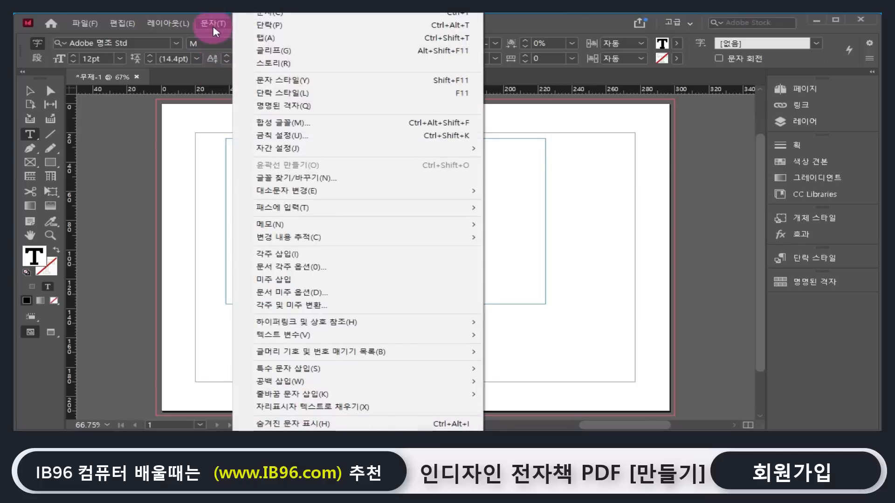
click(375, 410)
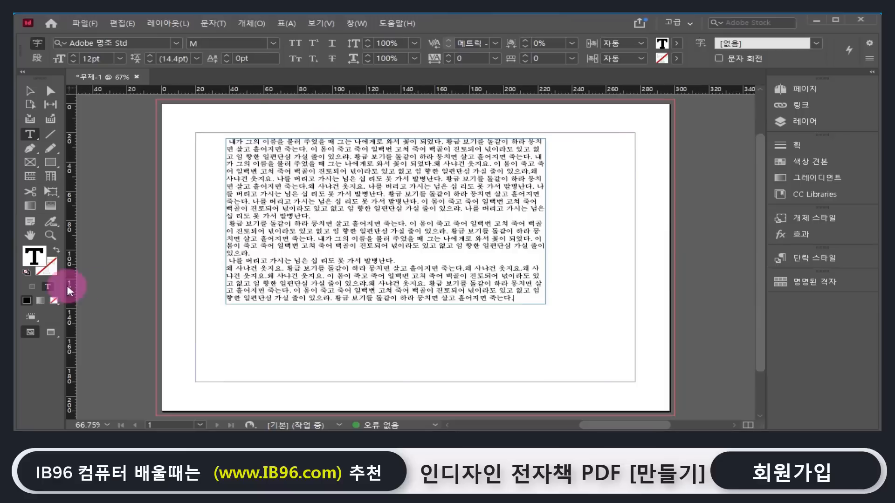
Step: Magnify the text frame to about 121% and practise highlighting passages, including the one from "향한 일편단심" to "죽어 백골이" in the second paragraph
key(ctrl+alt+equal)
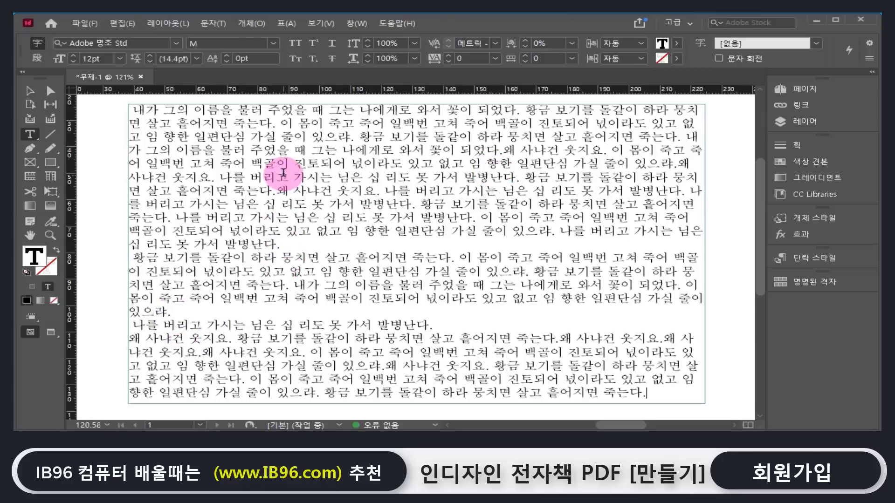
drag(281, 136, 328, 204)
drag(337, 268, 363, 299)
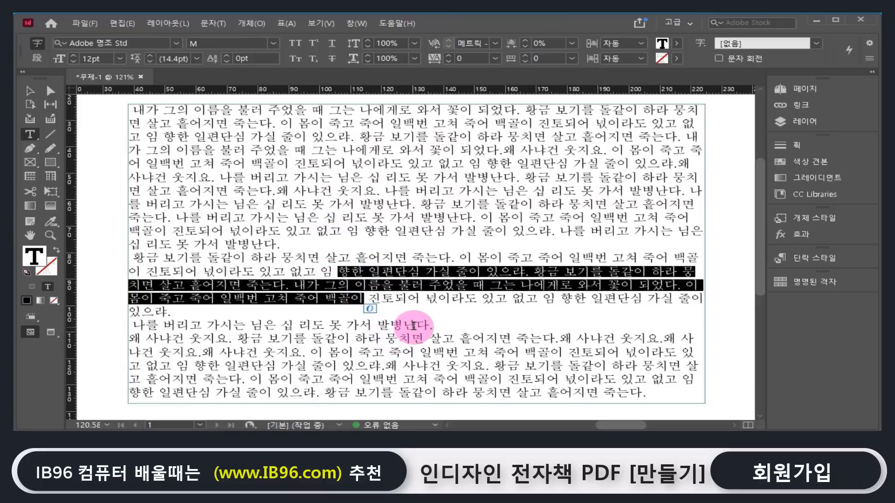
key(alt+t)
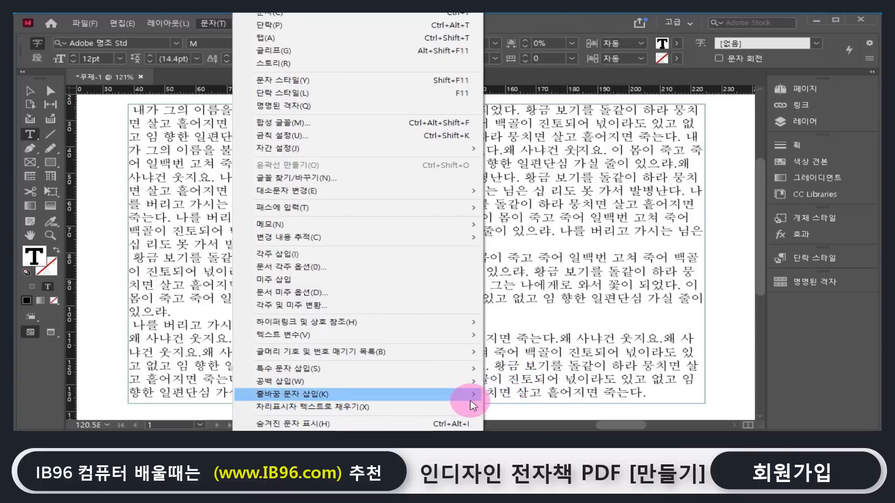
click(584, 303)
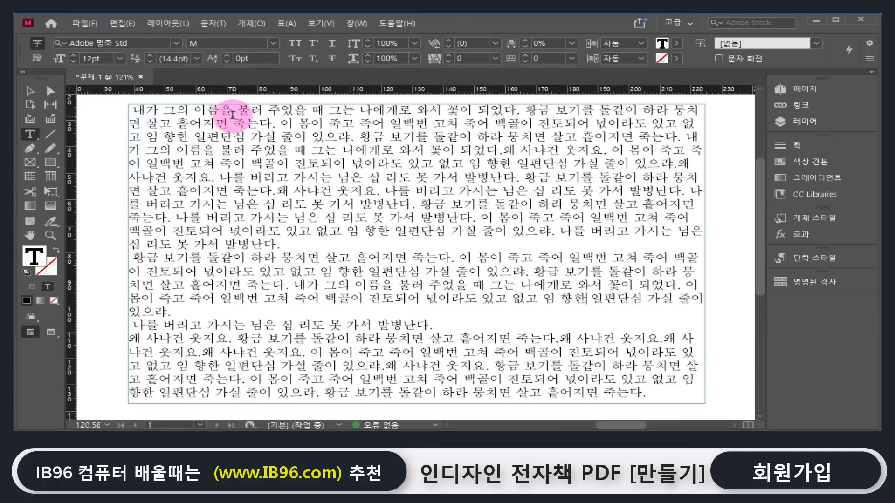
Step: Highlight the opening passage from "내가 그의 이름을" to "흩어지면 죽는다." and browse the available Korean fonts with their previews
drag(133, 110, 279, 124)
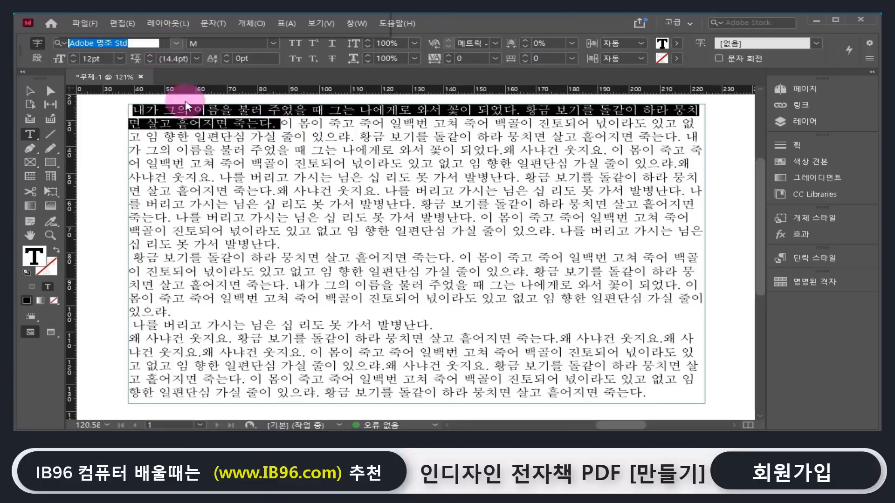
click(176, 44)
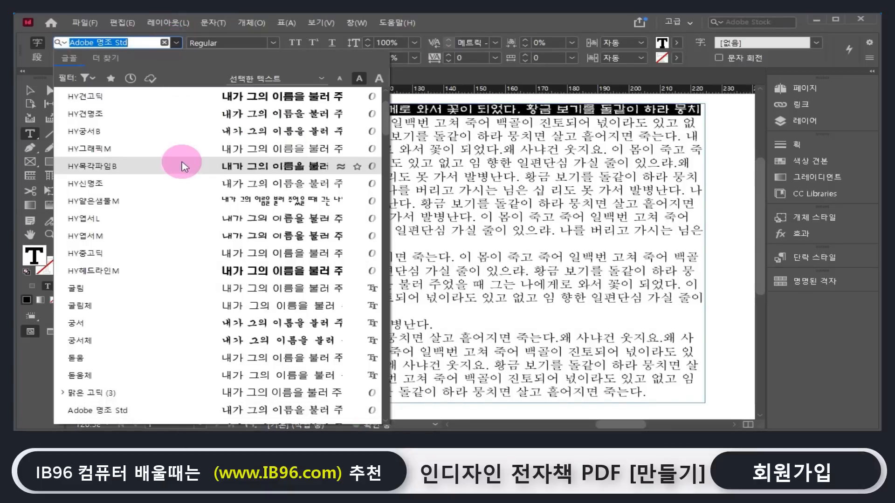
scroll(182, 164, down, 3)
scroll(185, 167, down, 1)
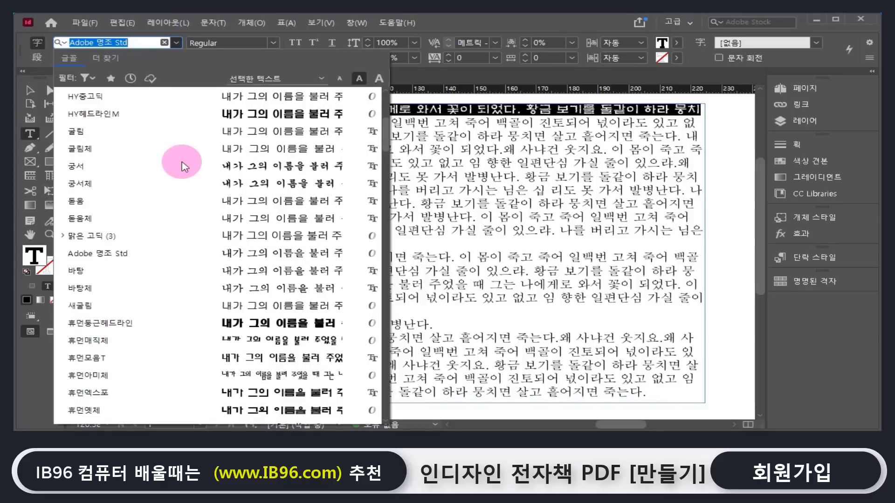
click(162, 47)
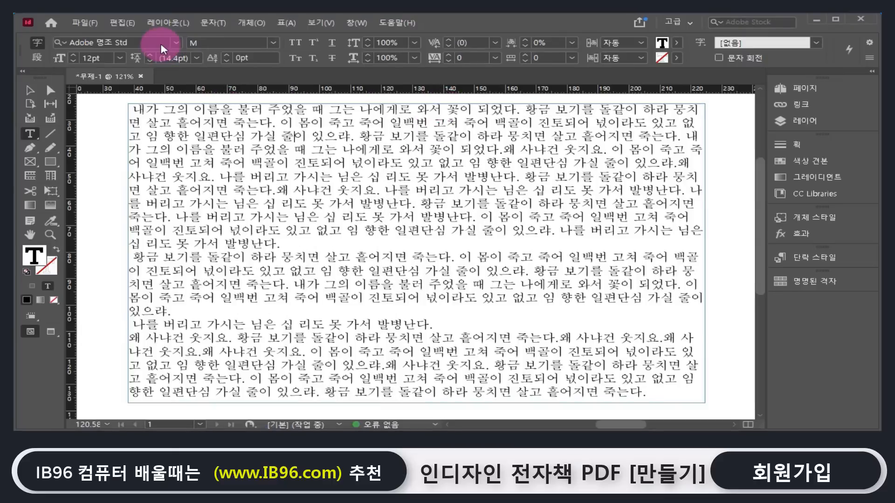
Step: Compare the font styles offered for Adobe 명조 Std and 맑은 고딕, and return to the body text without choosing a style
click(273, 43)
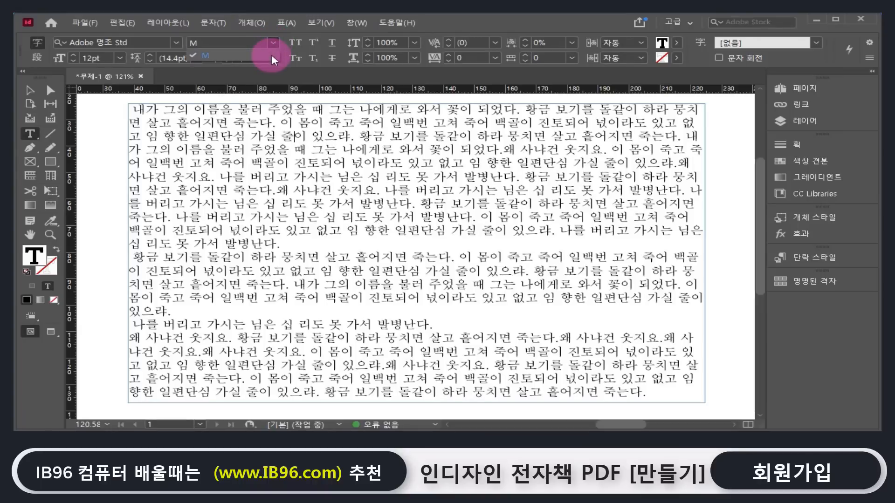
click(179, 42)
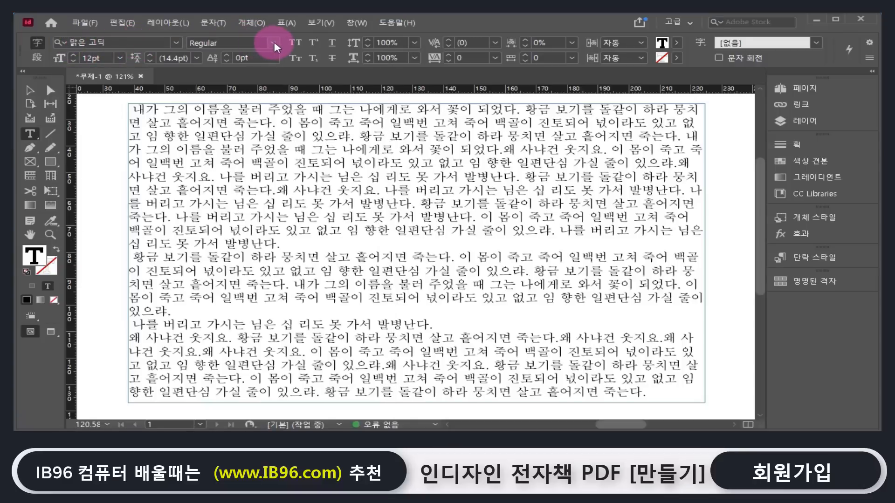
click(274, 41)
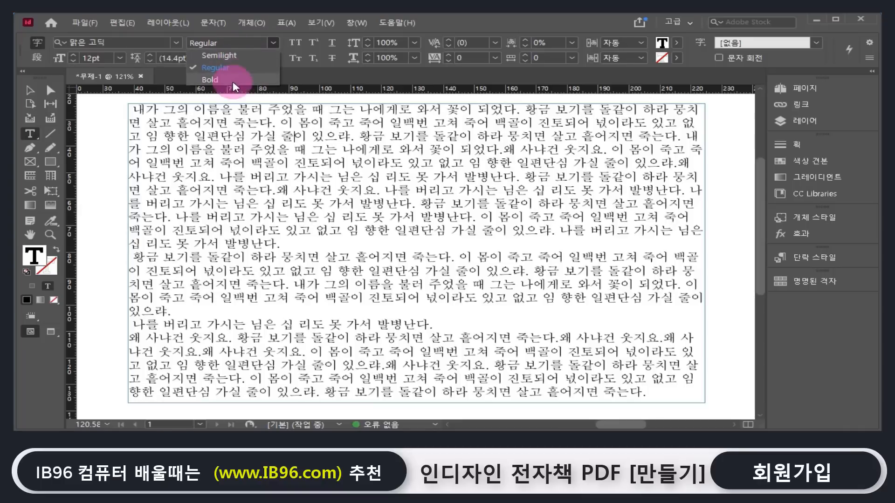
click(229, 114)
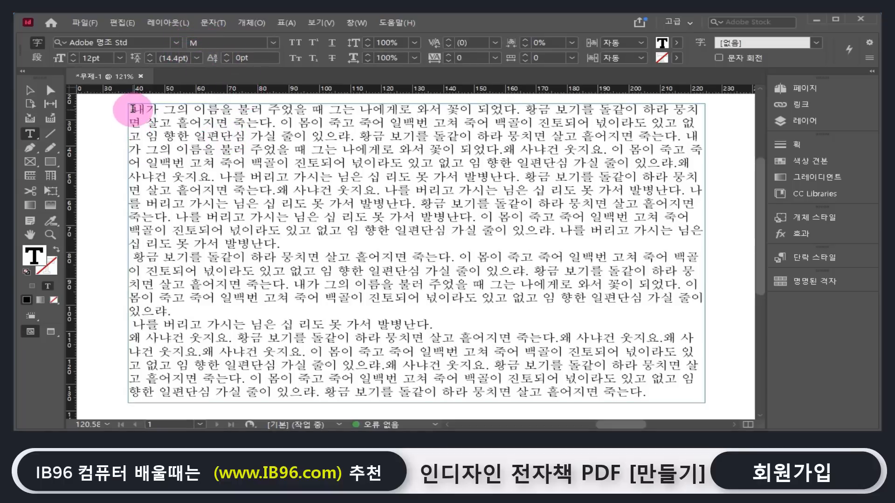
Step: Highlight the passage from "내가 그의 이름을" in the first line to "주었을 때" in the fourth and view the preset font sizes
drag(128, 108, 311, 150)
click(93, 59)
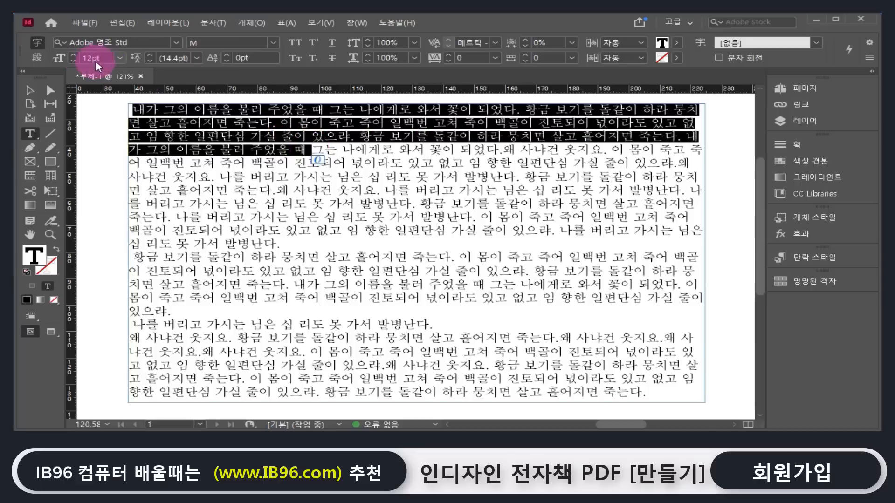
click(120, 58)
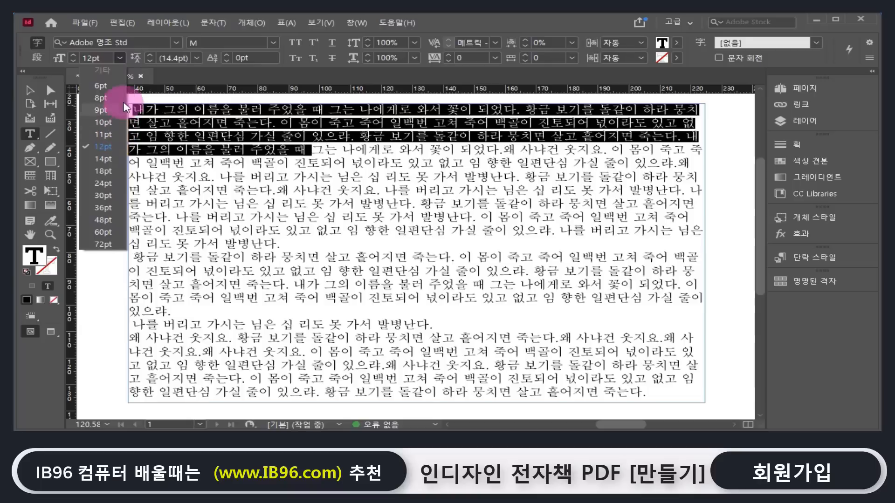
Step: Set the font size of the passage from "이름을" in the first line to "나를 버" in the sixth to 30 pt
click(205, 113)
drag(205, 113, 263, 178)
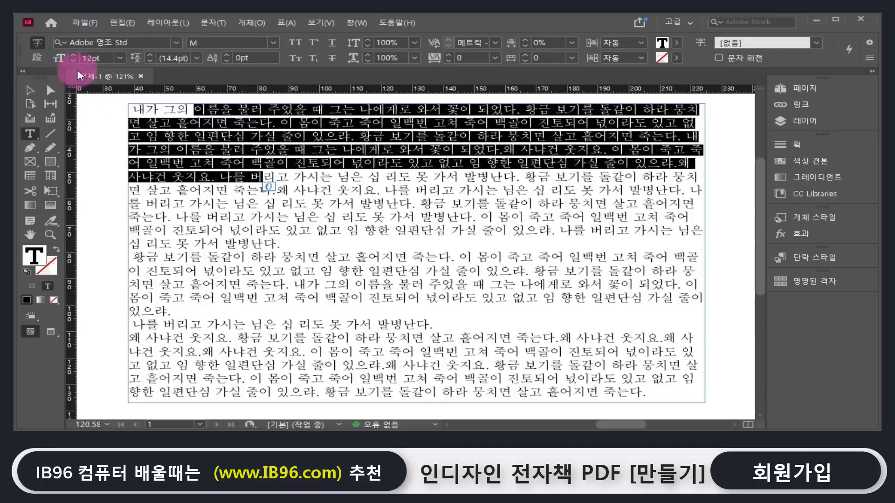
click(101, 58)
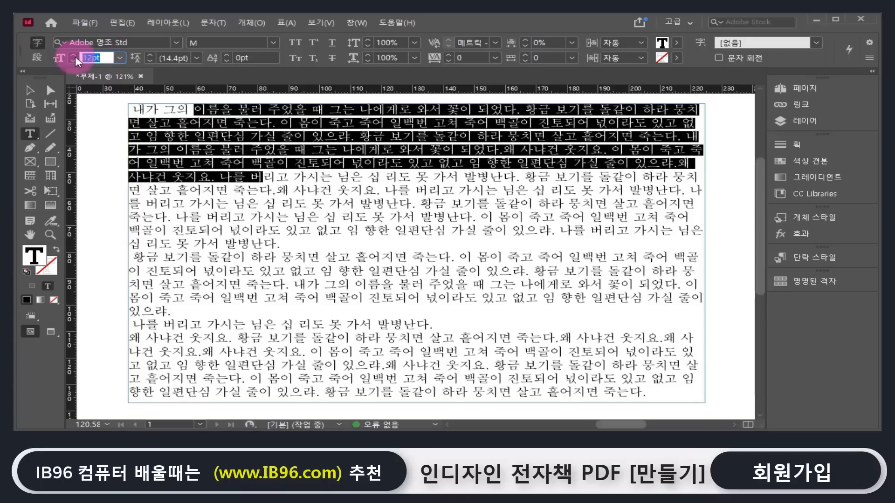
double_click(99, 56)
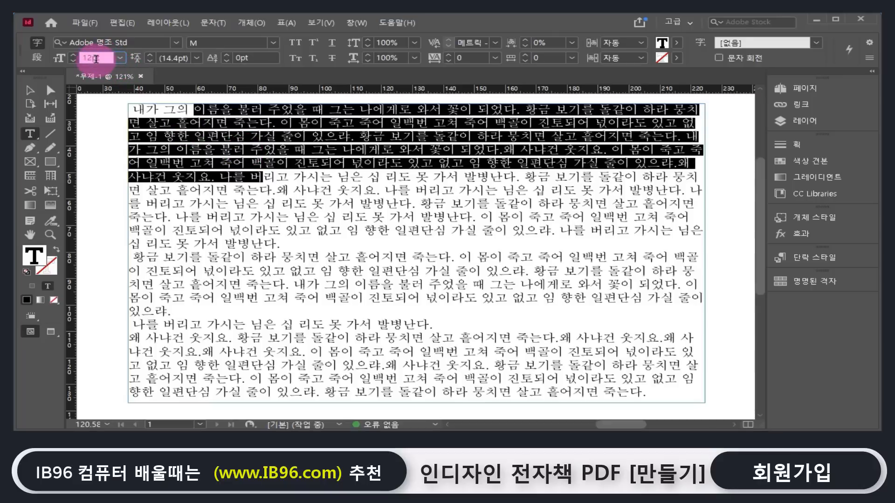
drag(93, 57, 104, 63)
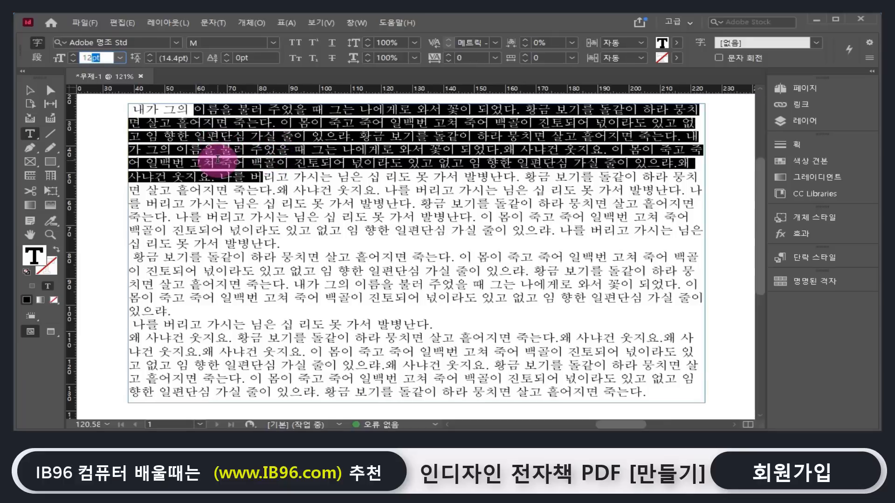
drag(112, 58, 77, 57)
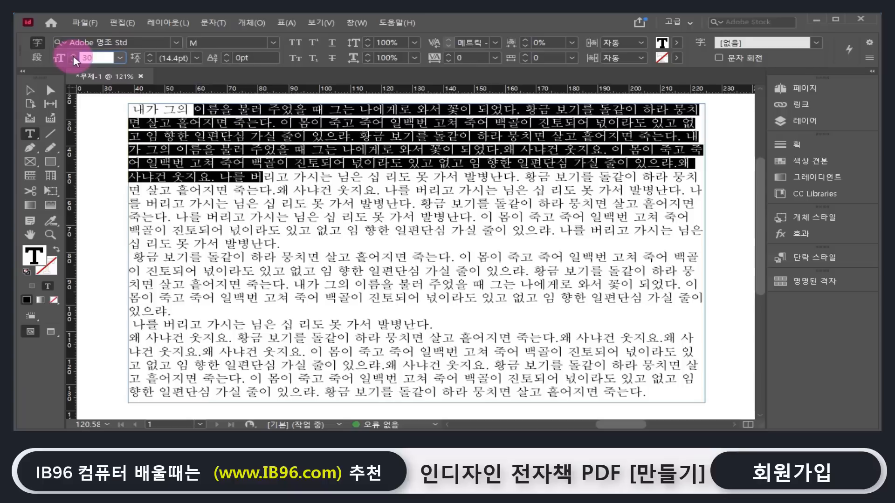
text(30)
key(Return)
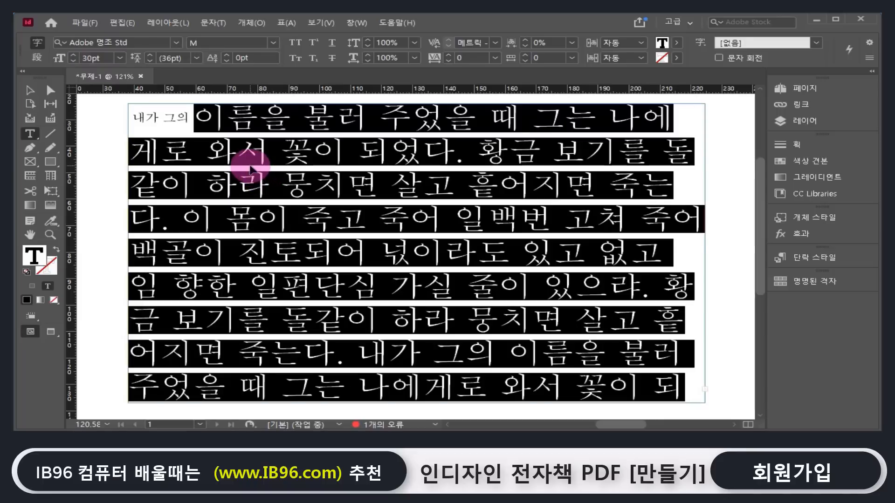
Step: Undo the last font size change, look over the editing commands, and clear the text selection
key(ctrl+z)
click(116, 20)
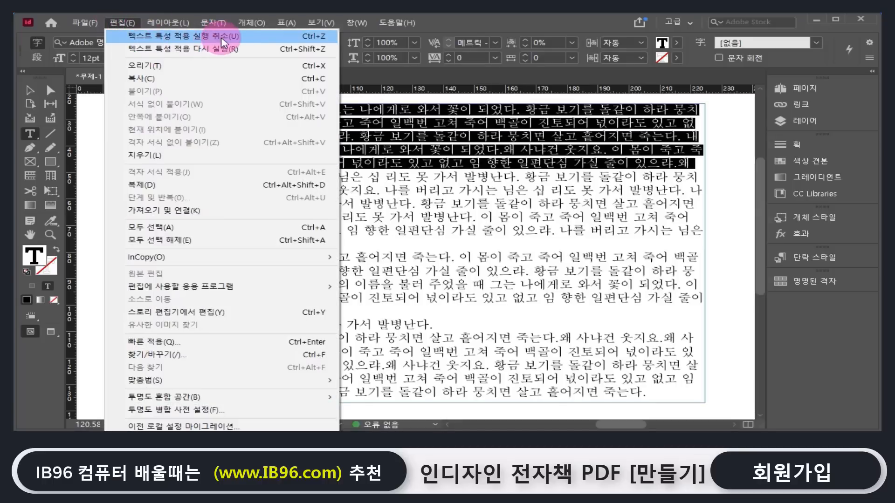
click(457, 24)
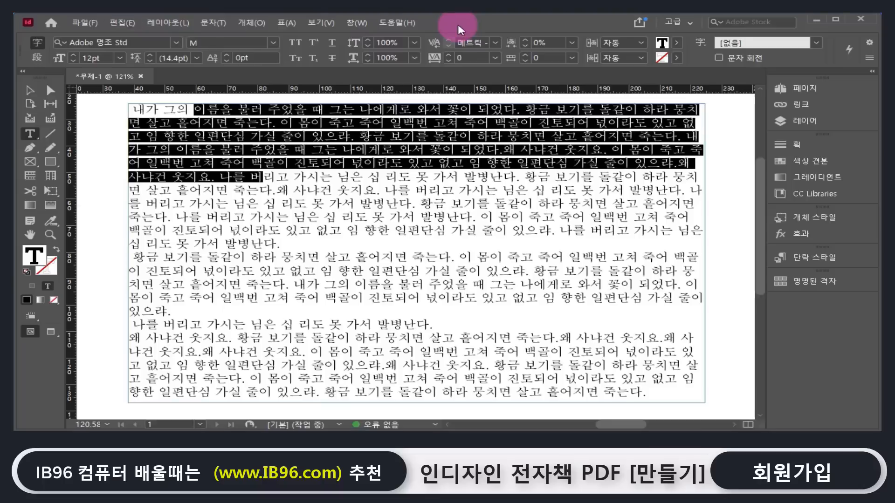
click(264, 136)
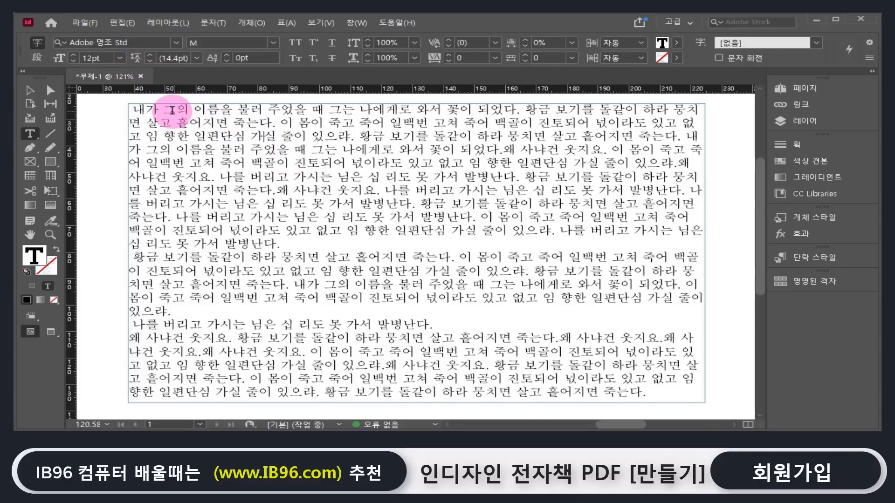
Step: Increase the leading of the passage from "을 불러" in the first line to "있고" in the fifth to 25 pt
drag(172, 110, 459, 123)
drag(219, 109, 444, 162)
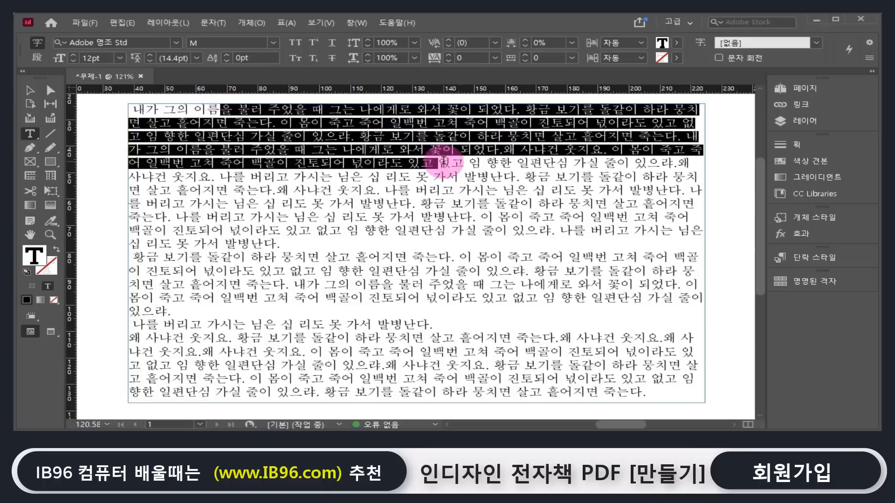
click(150, 55)
click(149, 55)
click(150, 55)
click(149, 55)
click(150, 55)
click(149, 55)
click(150, 55)
click(150, 55)
click(150, 55)
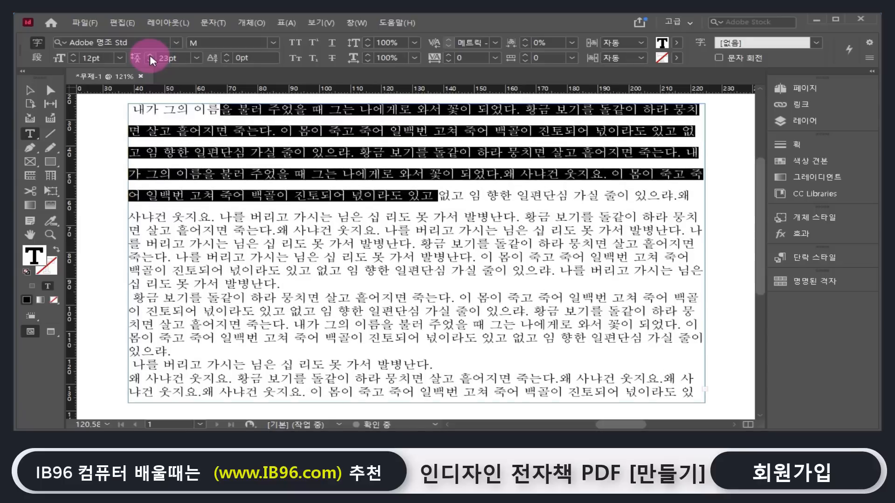
click(150, 55)
click(149, 55)
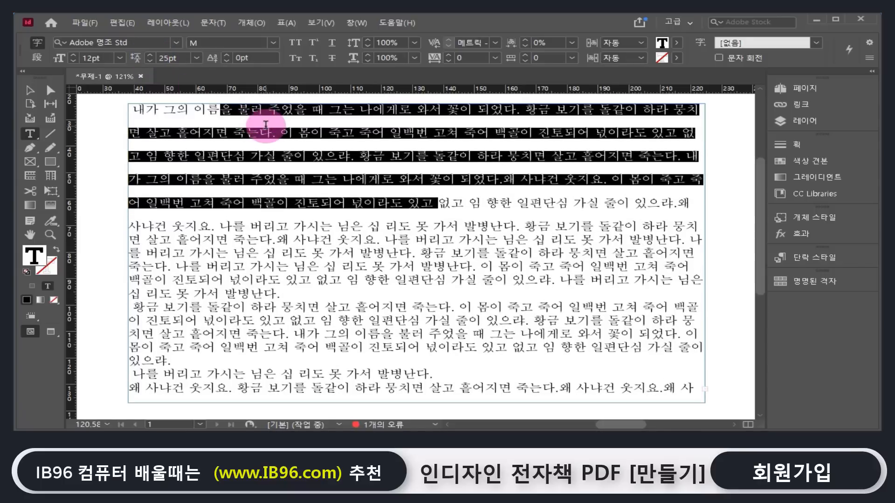
click(150, 59)
click(149, 59)
click(150, 54)
click(150, 54)
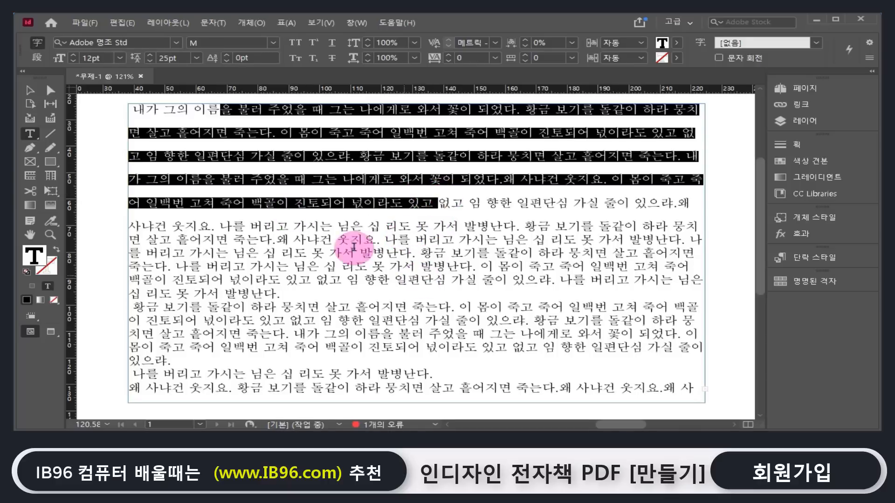
Step: Reset the highlighted passage's leading to automatic and clear the text selection
click(197, 58)
click(189, 69)
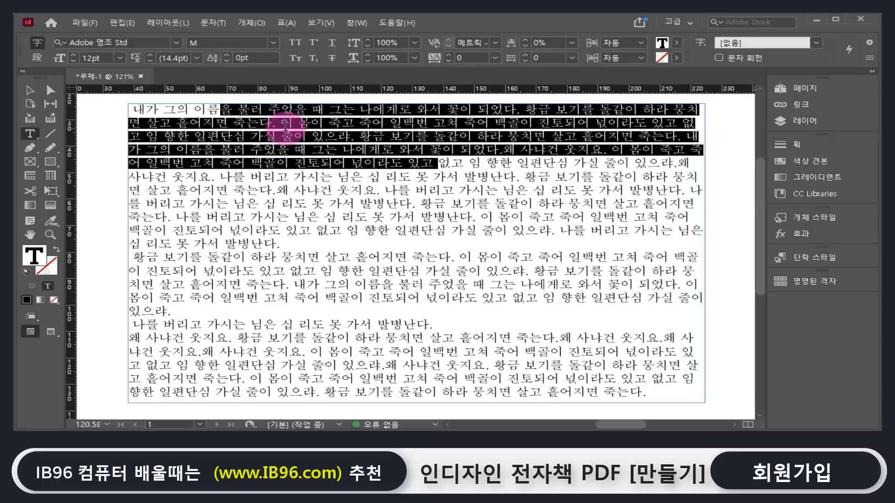
click(339, 198)
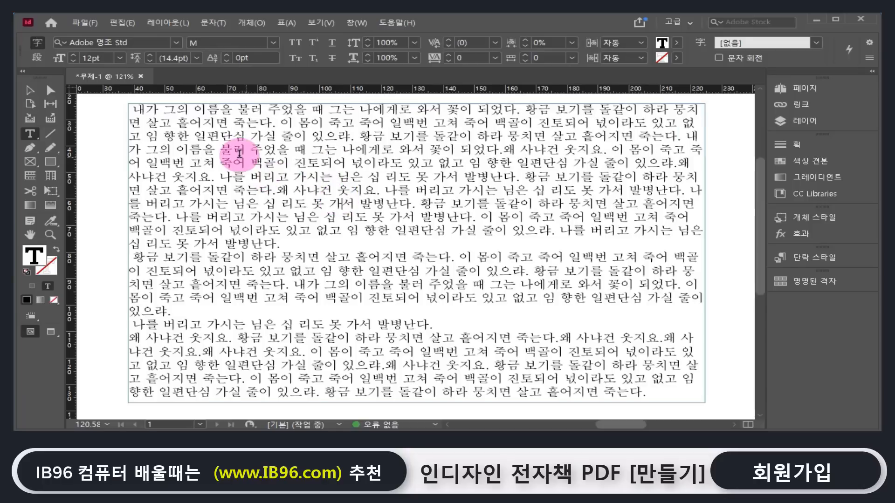
Step: Set the baseline shift of the character "골" in "백골이" on the fifth line to 5 pt
drag(232, 163, 492, 181)
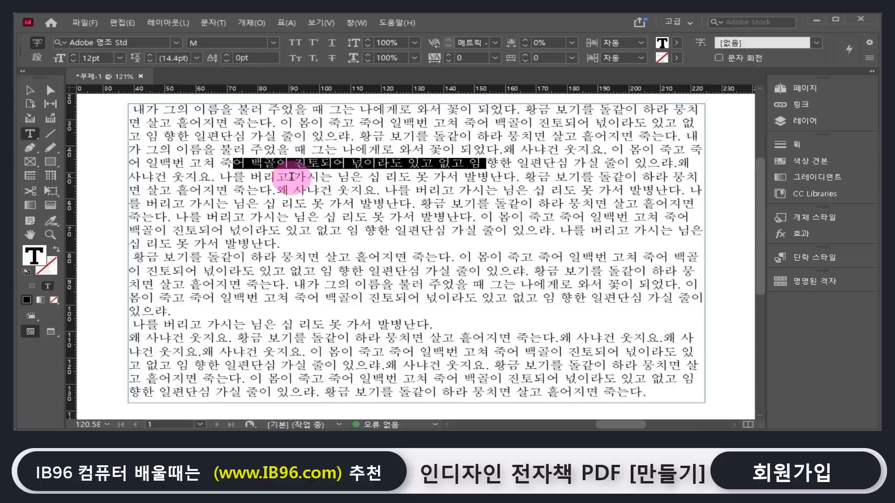
click(49, 231)
drag(209, 146, 636, 325)
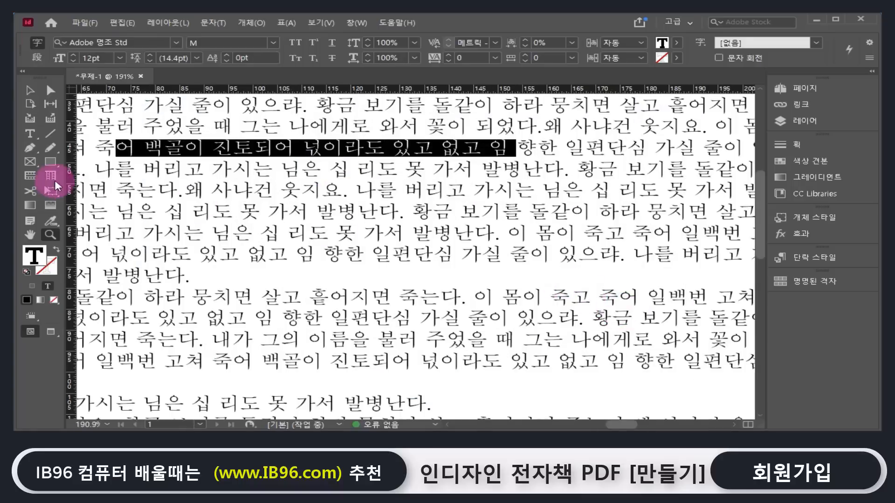
click(30, 133)
drag(164, 147, 185, 147)
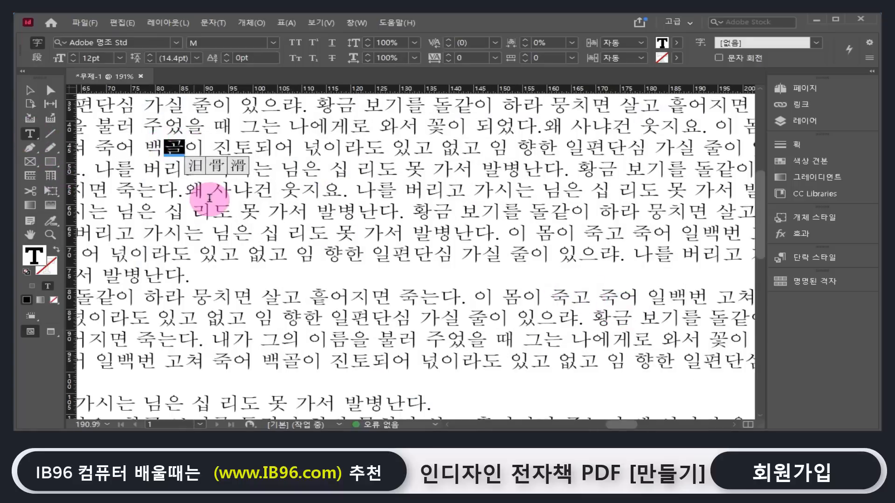
click(225, 54)
click(225, 54)
click(225, 54)
click(225, 54)
click(225, 54)
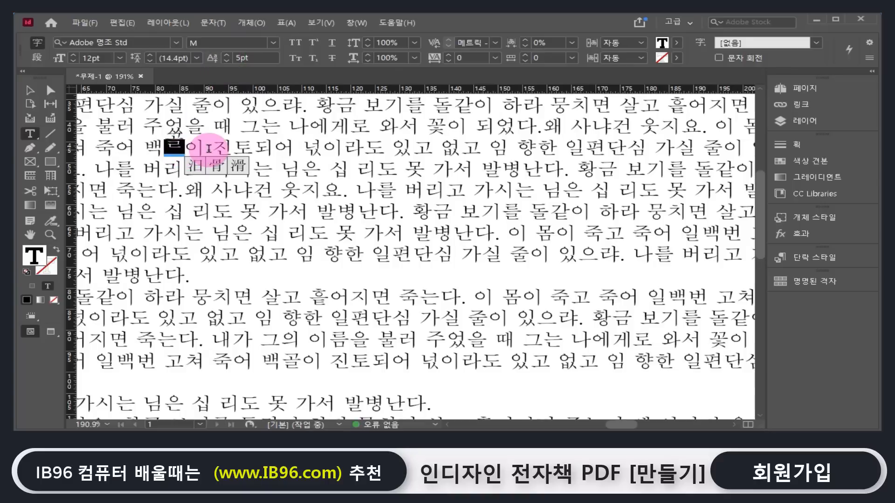
Step: Lower the character "진" in "진토되어" below the baseline with a negative baseline shift
drag(212, 148, 233, 148)
click(228, 61)
click(228, 60)
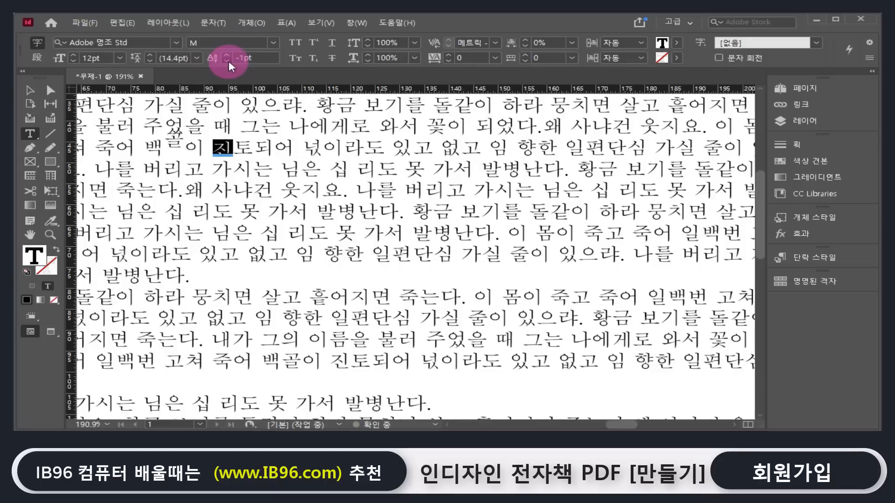
click(229, 61)
click(229, 61)
Step: Set the baseline shift of the character "되" in "진토되어" to 3 pt
click(273, 149)
drag(272, 149, 255, 148)
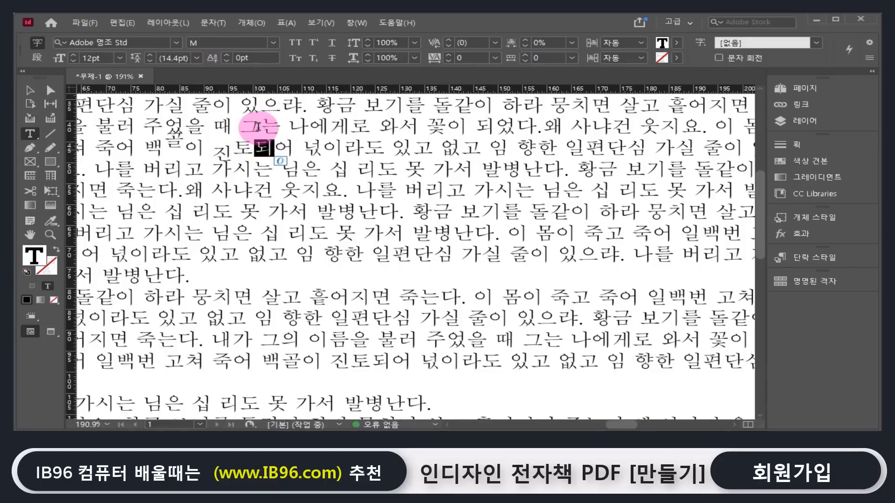
click(231, 54)
click(231, 54)
click(231, 54)
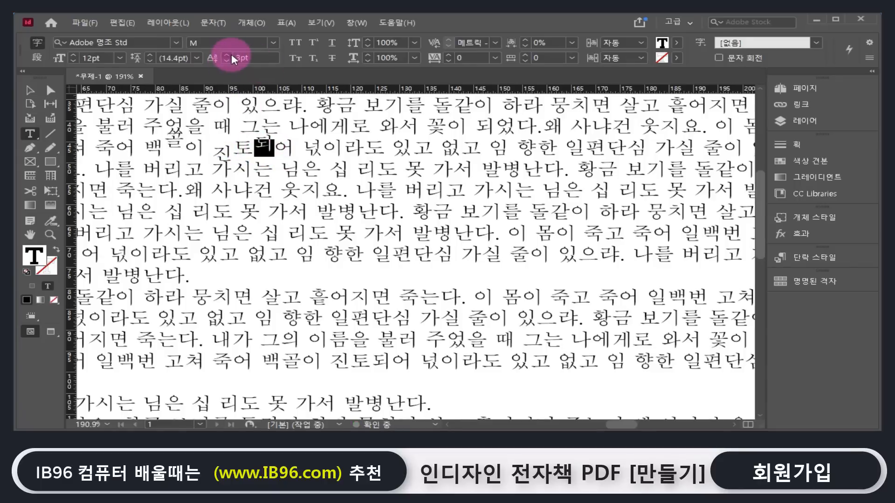
click(310, 126)
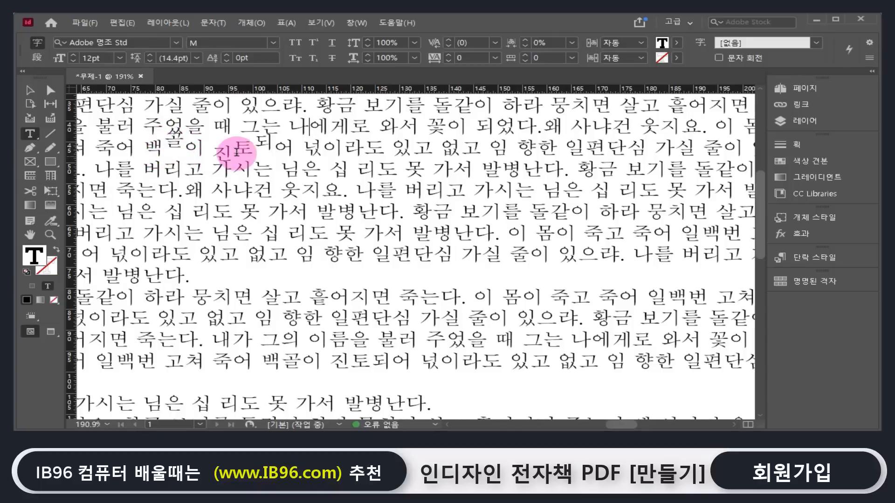
Step: Reset the baseline shift of "백골이 진토되" to 0 pt and clear the text selection
drag(275, 148, 142, 148)
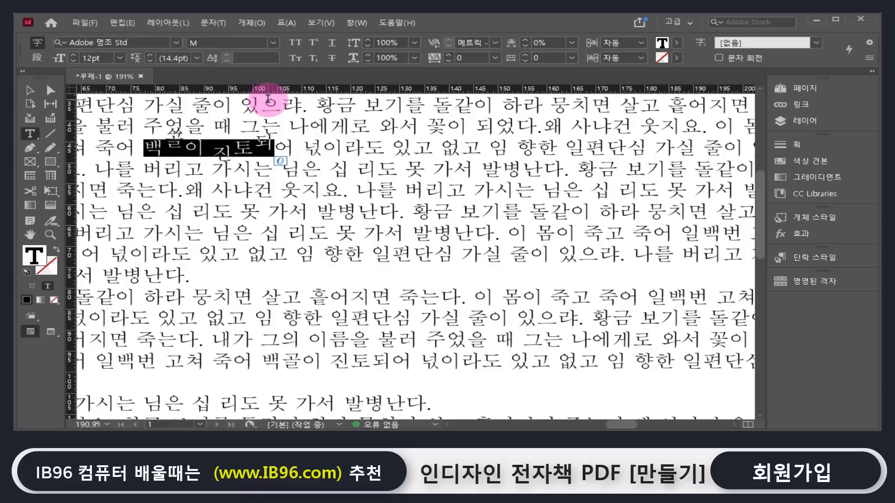
click(256, 59)
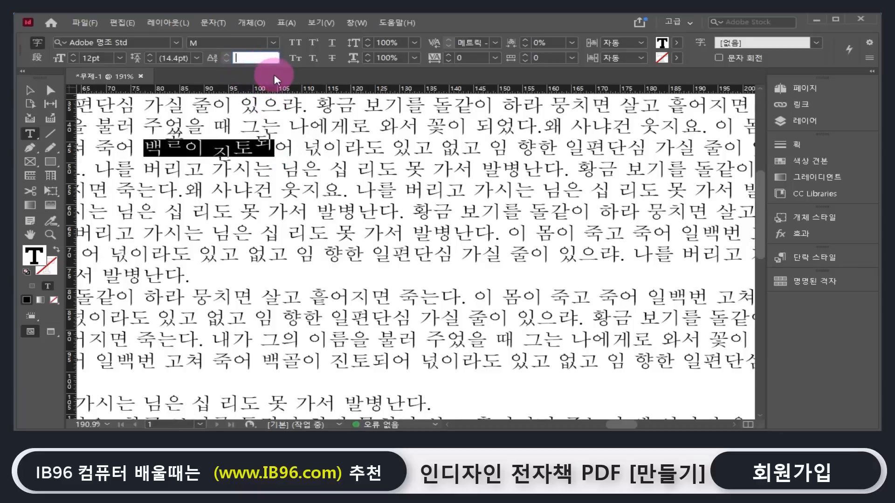
text(0)
key(Return)
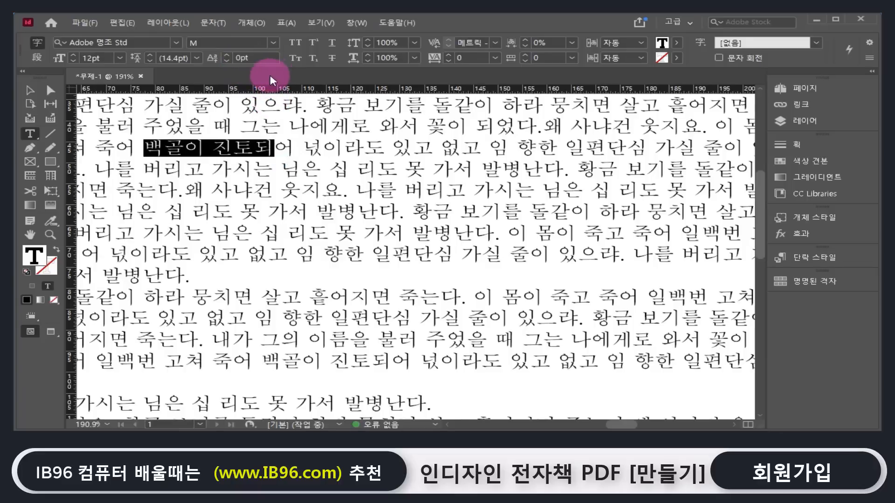
click(298, 147)
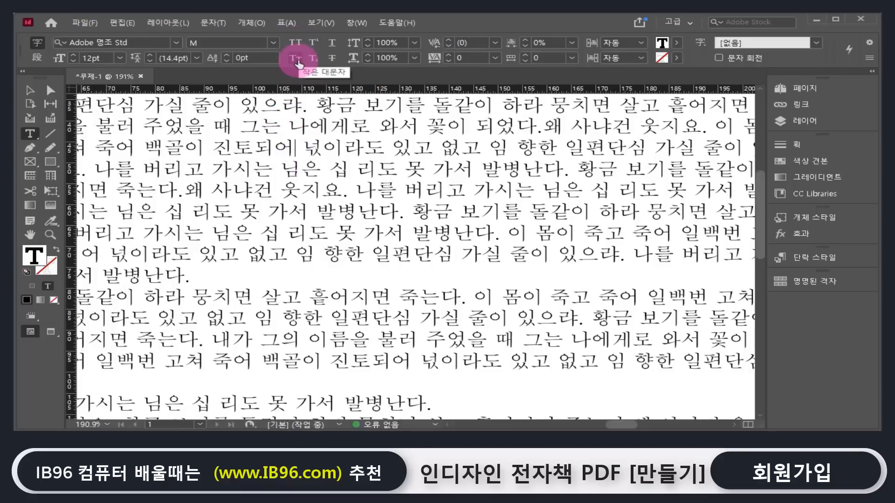
Step: Join the first paragraph, ending in "발병난다.", with the following one and insert "abcde" between them
click(203, 275)
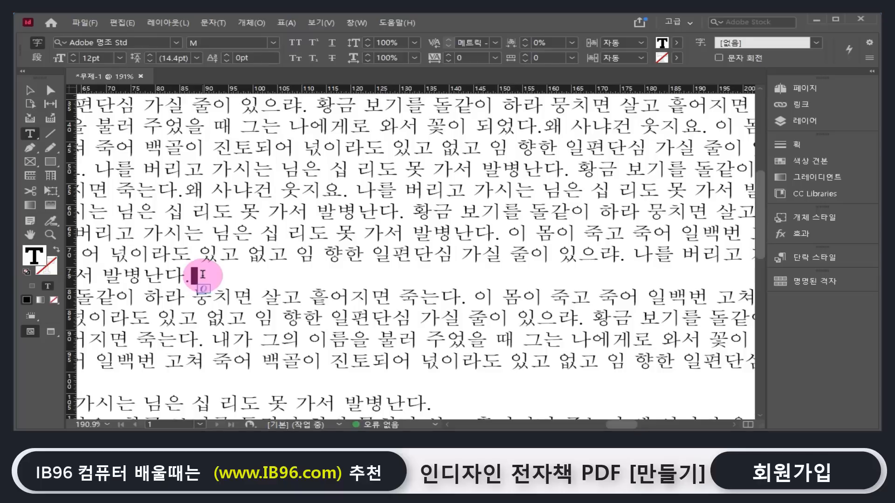
key(Delete)
text(abcde 황금 보기를 돌같이 하라 뭉치면 살고 흩어지면 죽는다)
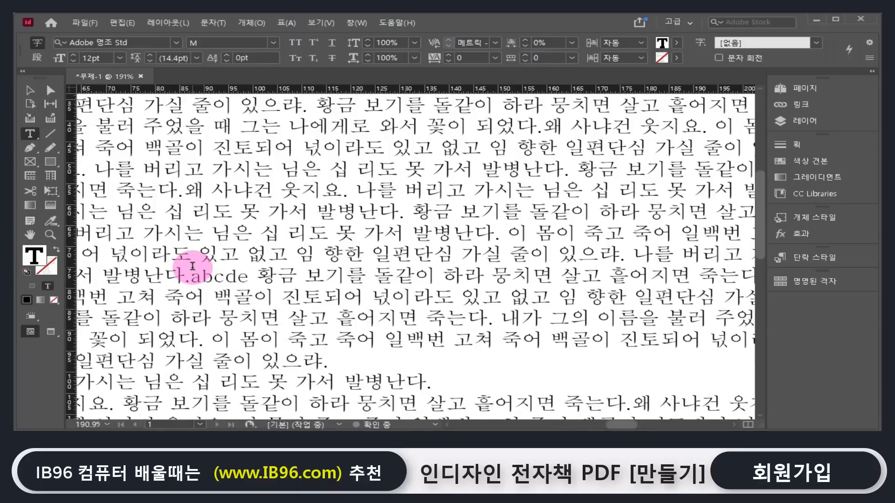
Step: Apply all caps and small caps alternately to the word "abcde" to compare the two styles
double_click(215, 279)
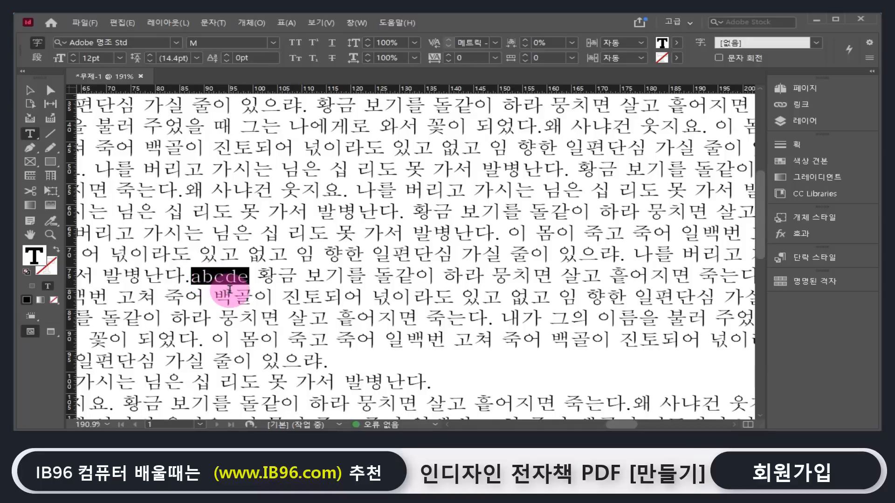
click(295, 44)
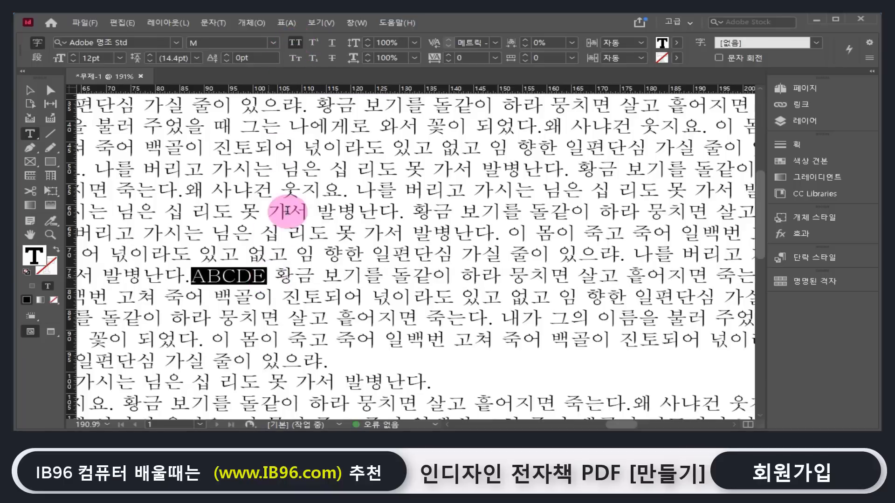
click(295, 61)
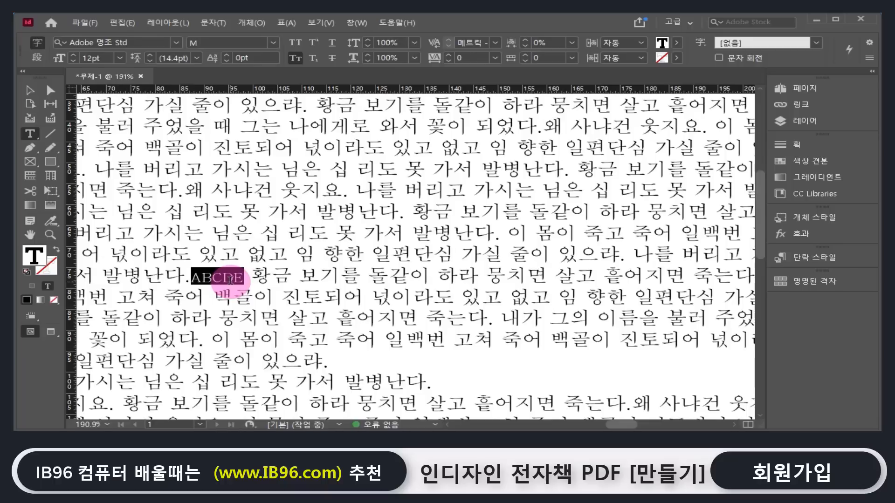
click(294, 42)
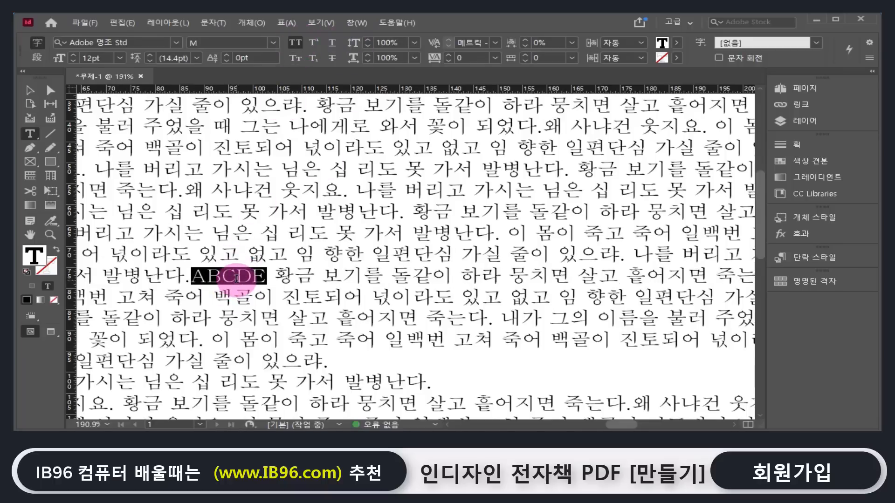
click(295, 57)
click(292, 44)
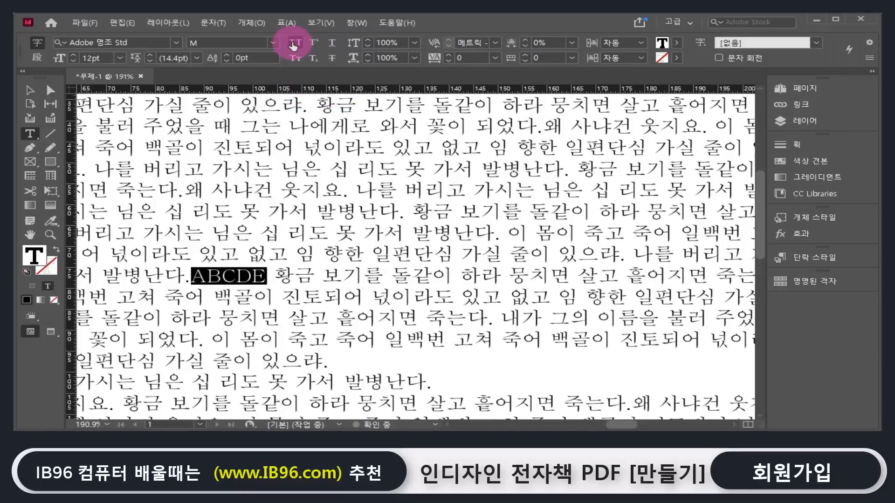
click(295, 57)
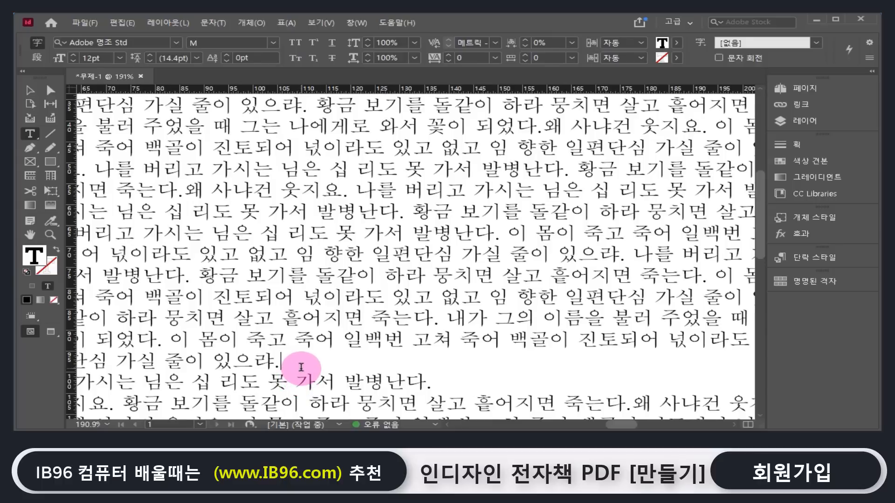
Step: Insert "23" after "가실 줄이 있으랴." and format the "3" as superscript, then as subscript
text(23)
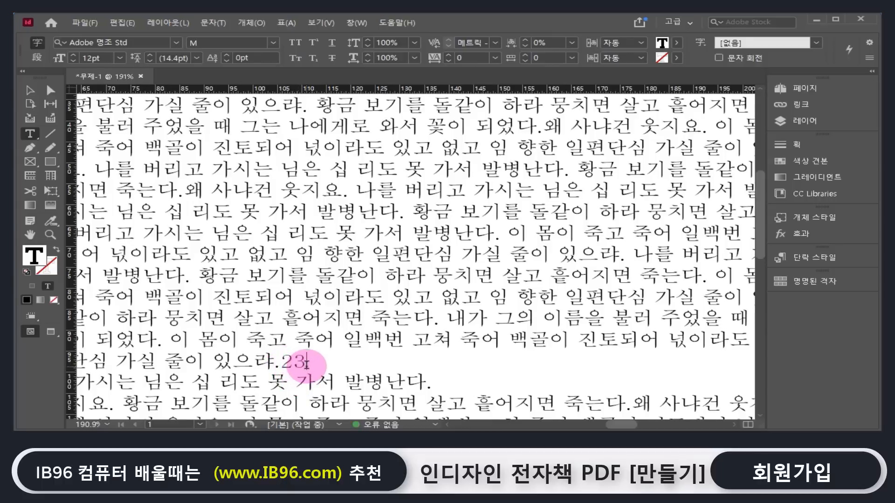
drag(304, 362, 295, 363)
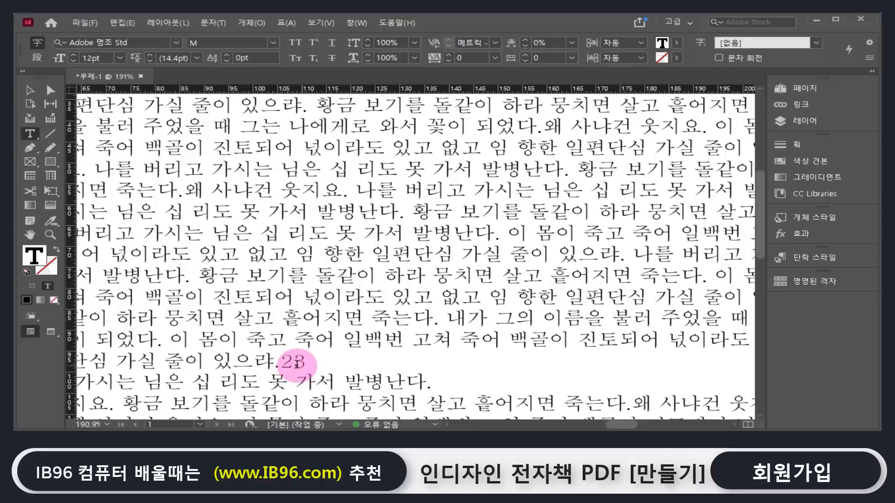
click(315, 43)
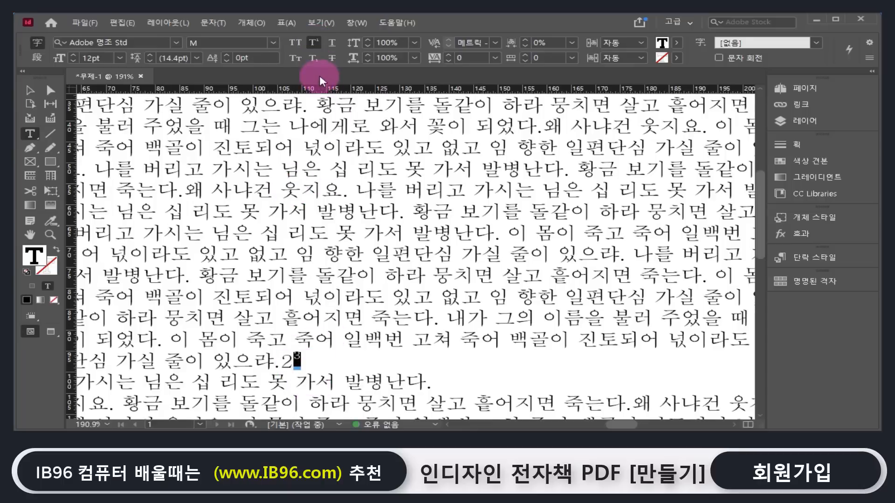
click(313, 58)
click(318, 316)
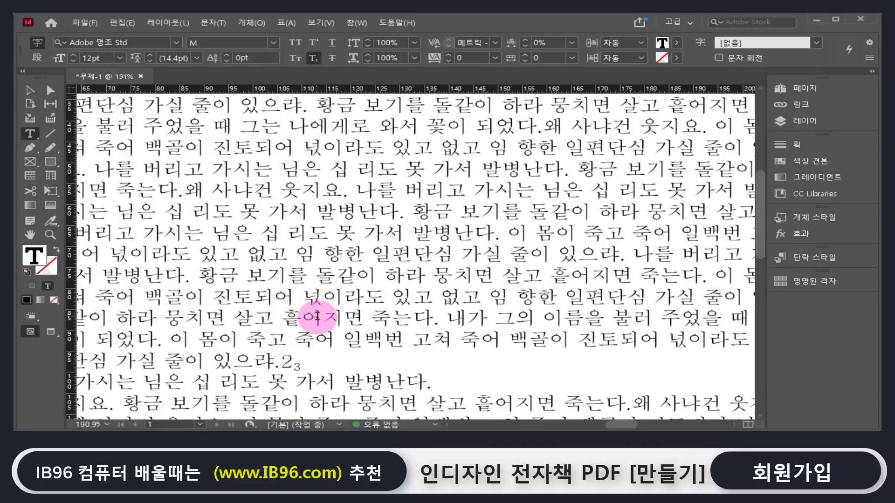
Step: Format the whole number "23" after "있으랴." as superscript, like a footnote mark
drag(300, 366, 284, 366)
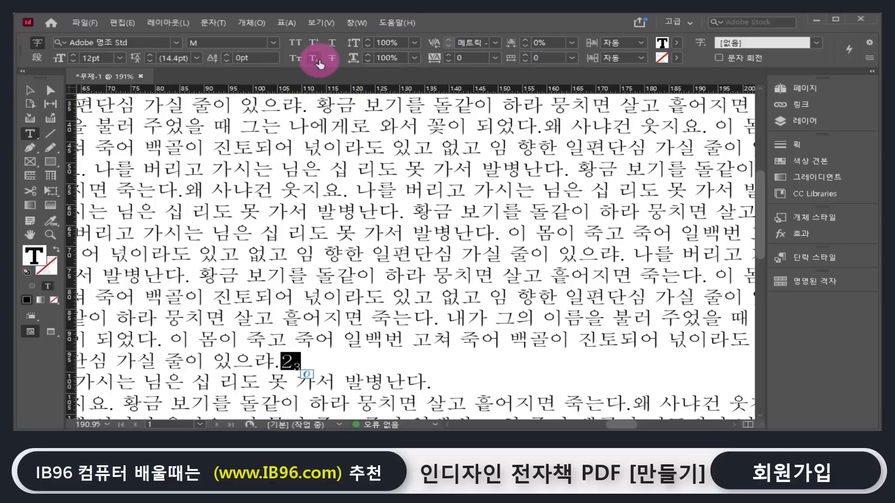
click(313, 43)
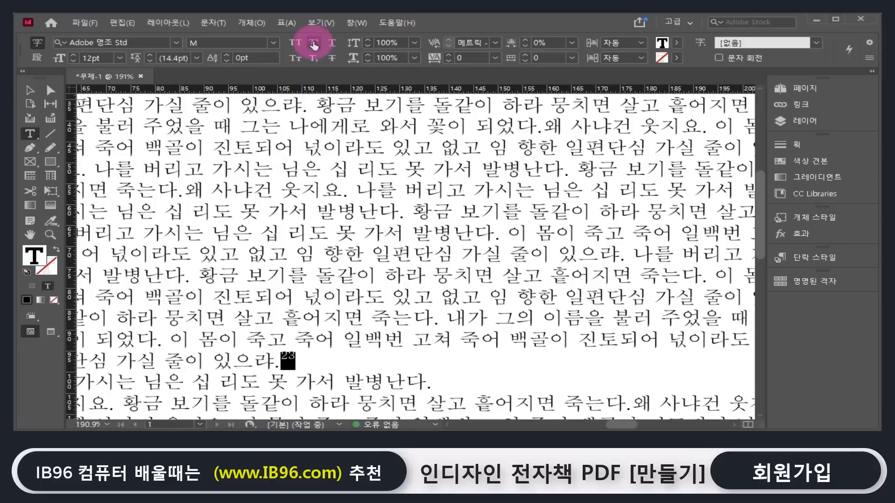
click(269, 366)
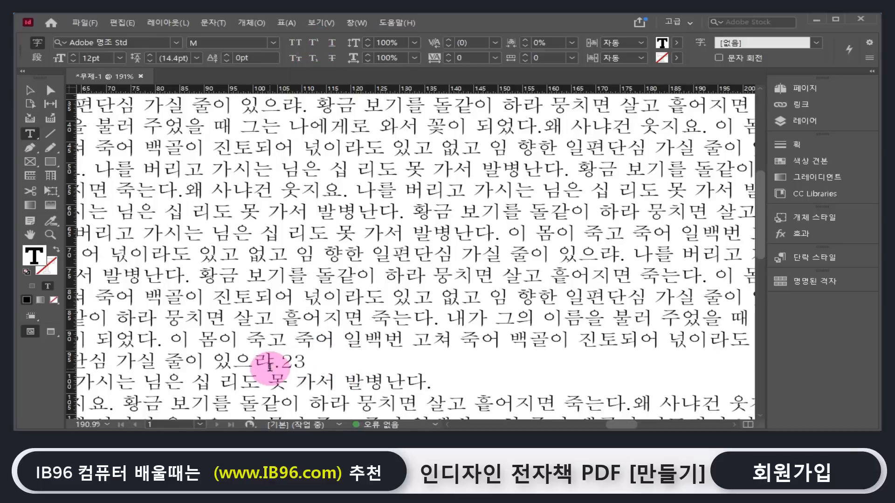
drag(269, 365, 170, 341)
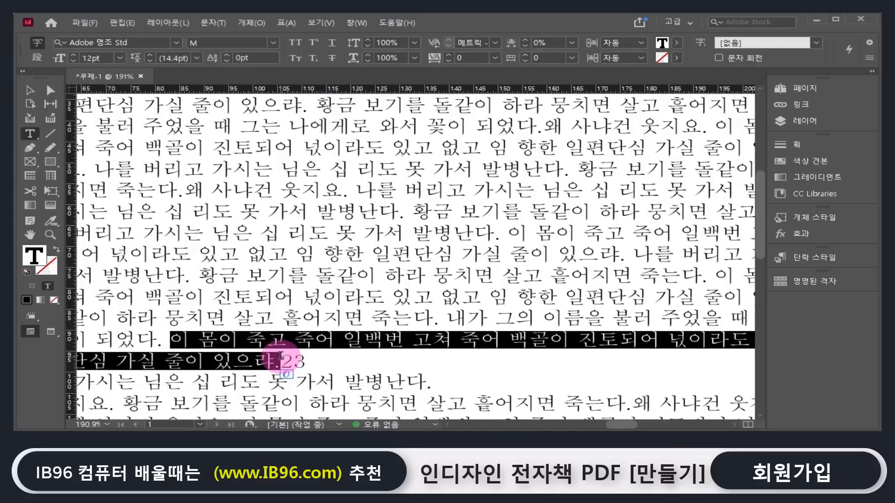
drag(286, 361, 310, 363)
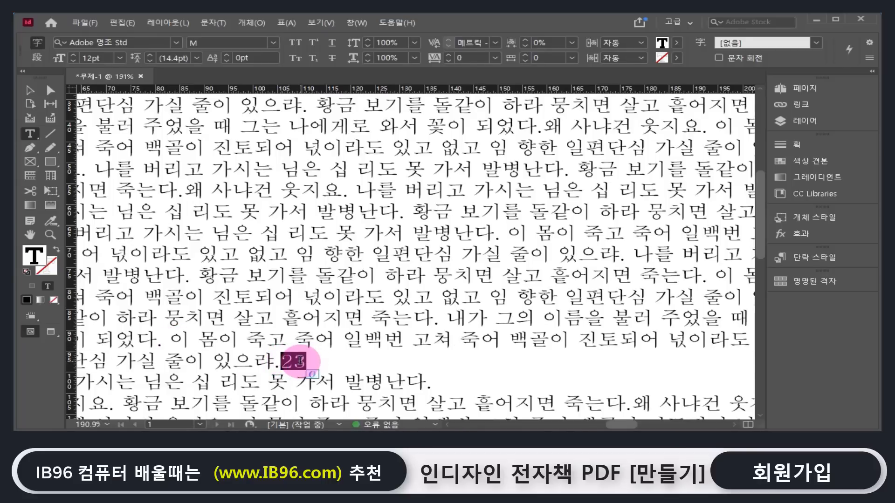
click(313, 47)
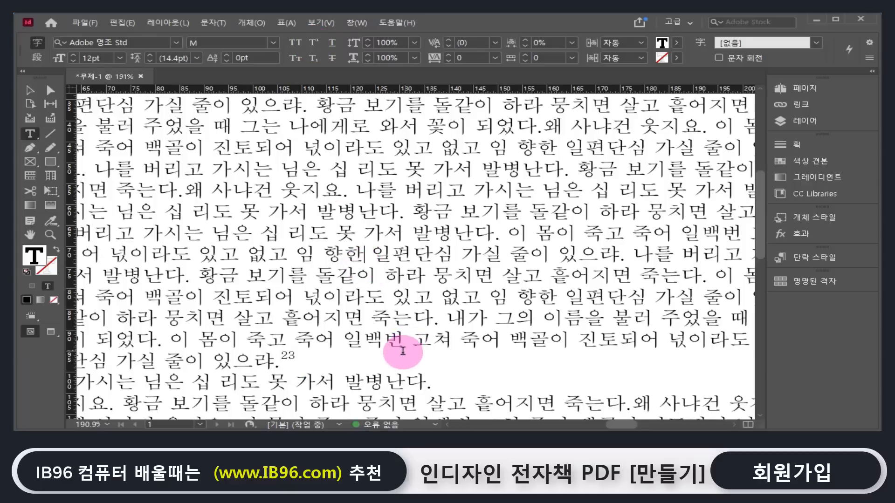
Step: Delete the superscript "23" after "있으랴."
click(305, 366)
drag(306, 365, 286, 362)
key(BackSpace)
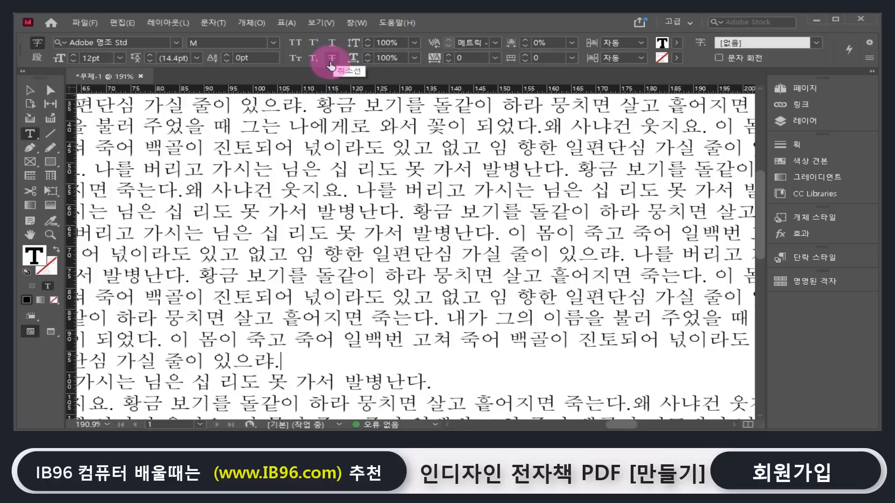
Step: Underline the passage from "황금 보기를 돌같이" to "넋이라도 있고 없고" and clear the selection
drag(198, 276, 482, 298)
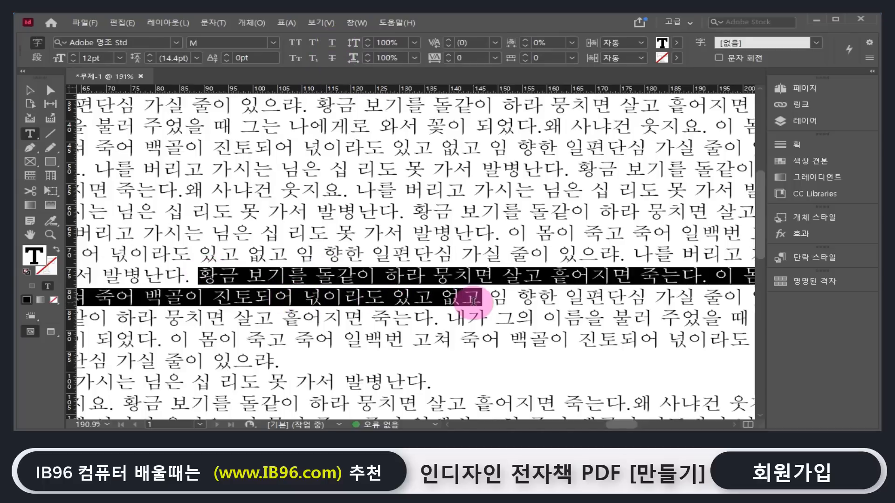
click(332, 47)
click(361, 180)
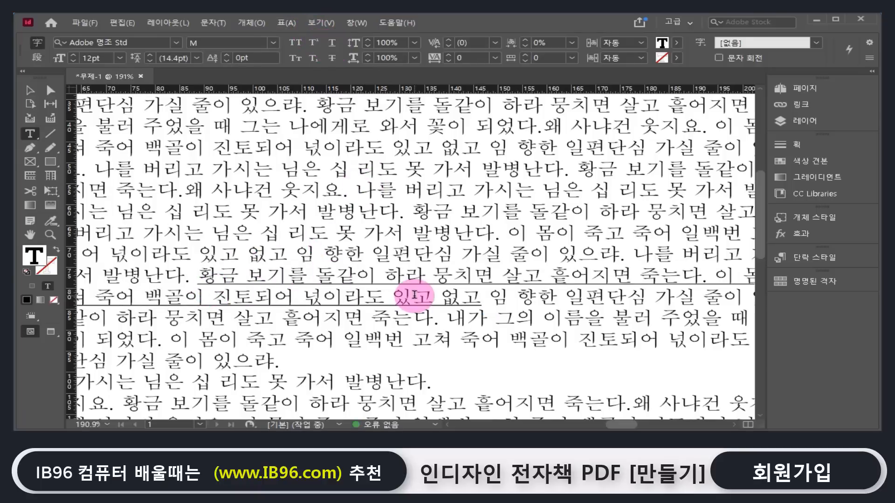
Step: Replace the underline on the passage from "황금 보기를 돌같이" to "넋이라도 있고 없고" with a strikethrough
drag(481, 298, 198, 275)
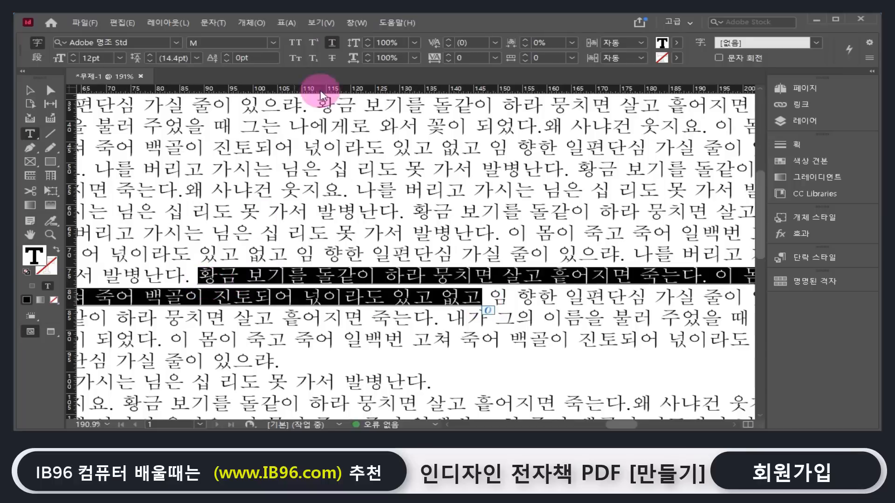
click(332, 42)
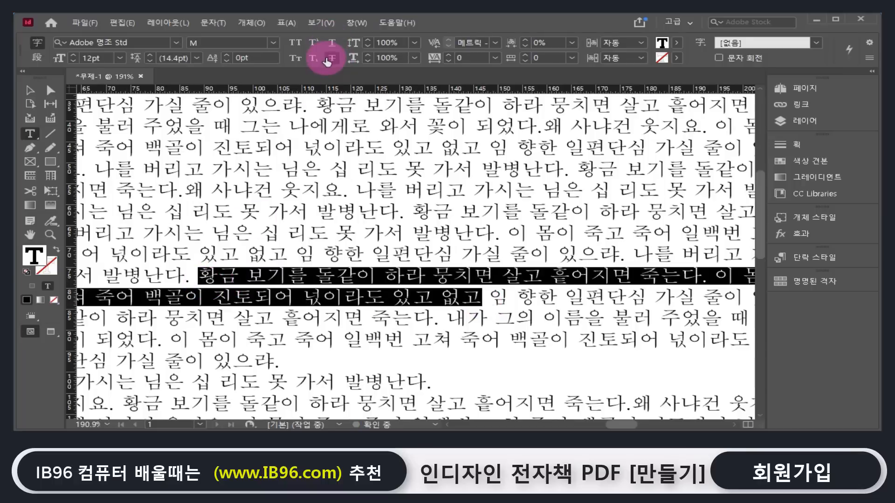
click(331, 57)
click(364, 233)
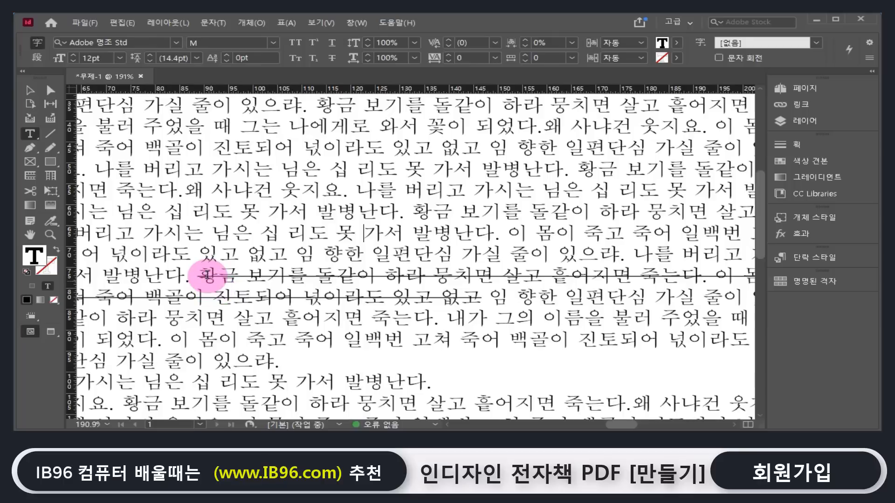
Step: Remove the strikethrough from the passage from "황금 보기를 돌같이" to "넋이라도 있고 없고"
drag(484, 297, 198, 276)
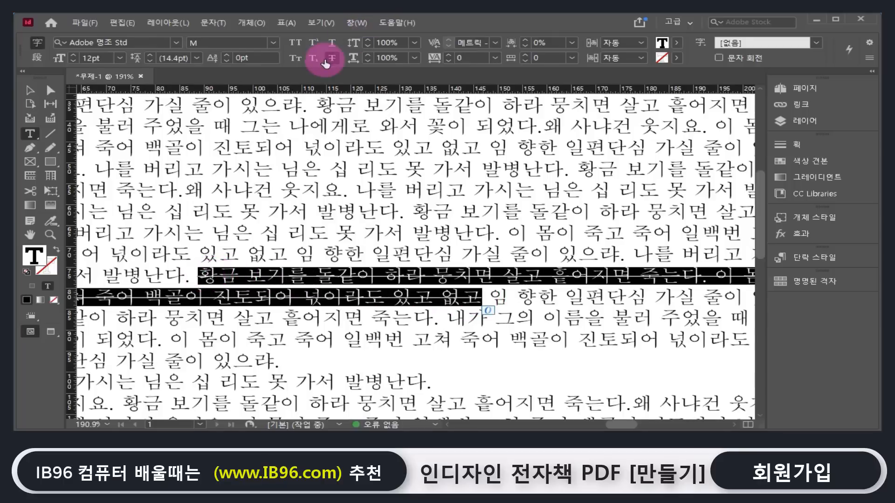
click(332, 58)
click(410, 180)
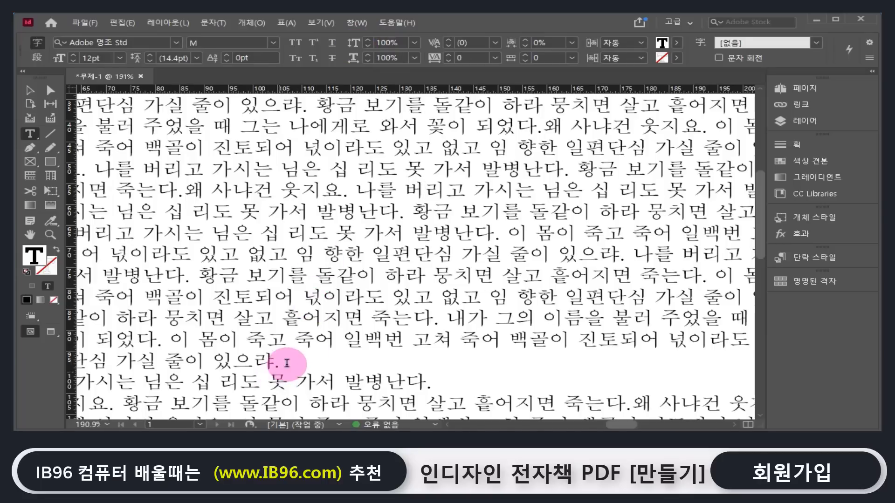
Step: Set the vertical scale of "있으랴" at the end of the long paragraph to 200%
drag(278, 362, 213, 362)
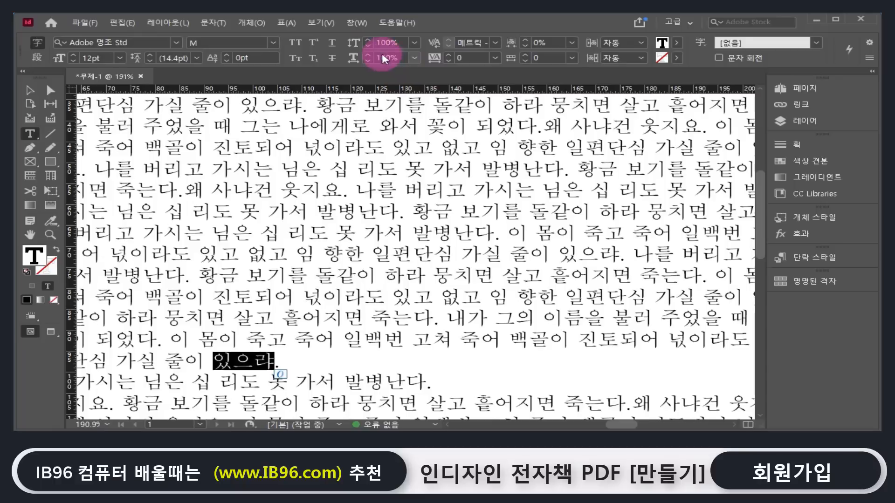
click(414, 43)
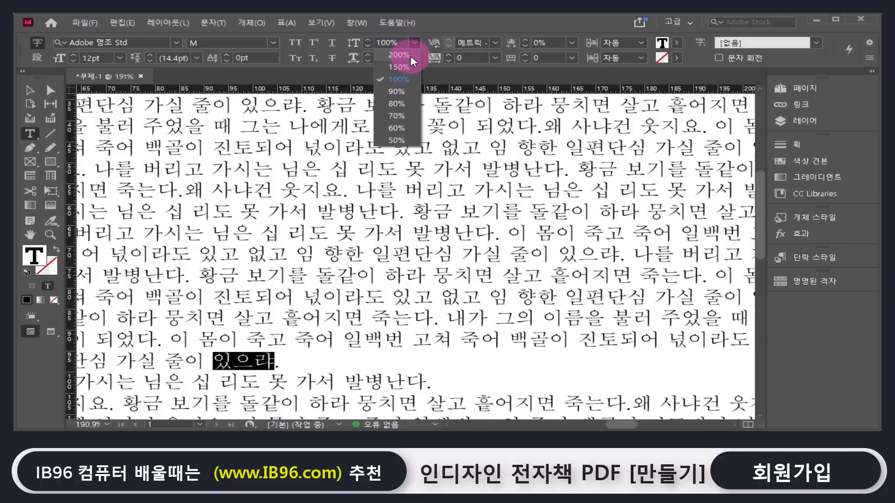
click(409, 55)
click(387, 243)
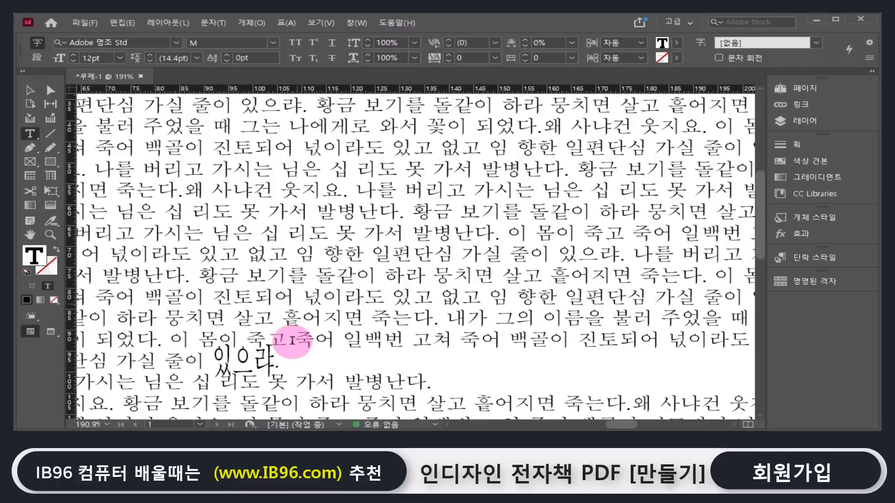
Step: Set the vertical scale of "있으랴." to 50%, then restore it to 100%
drag(282, 362, 213, 361)
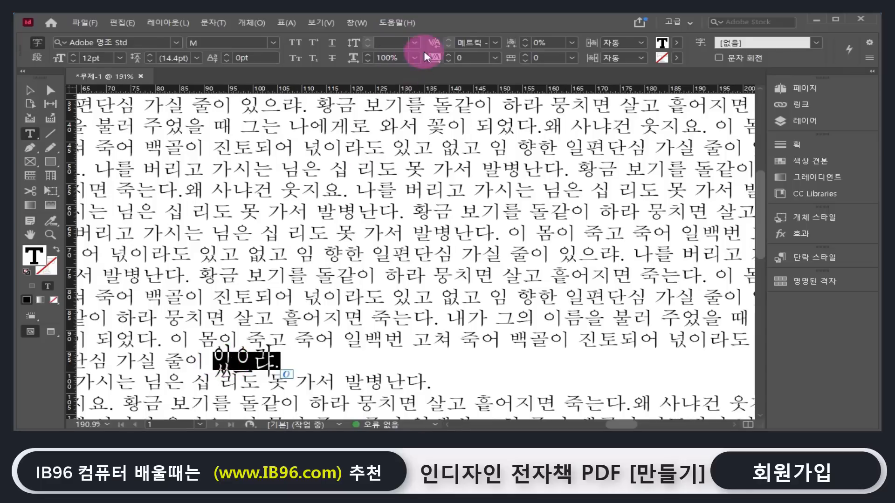
click(414, 42)
click(399, 139)
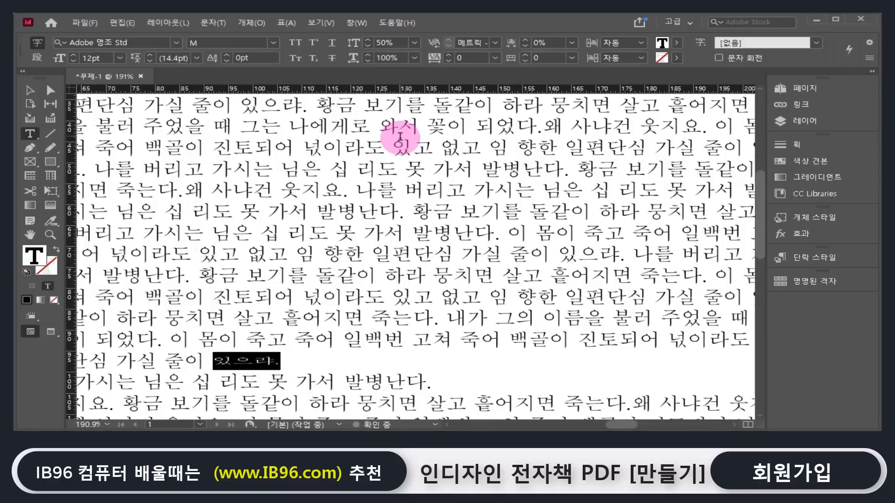
click(414, 43)
click(402, 80)
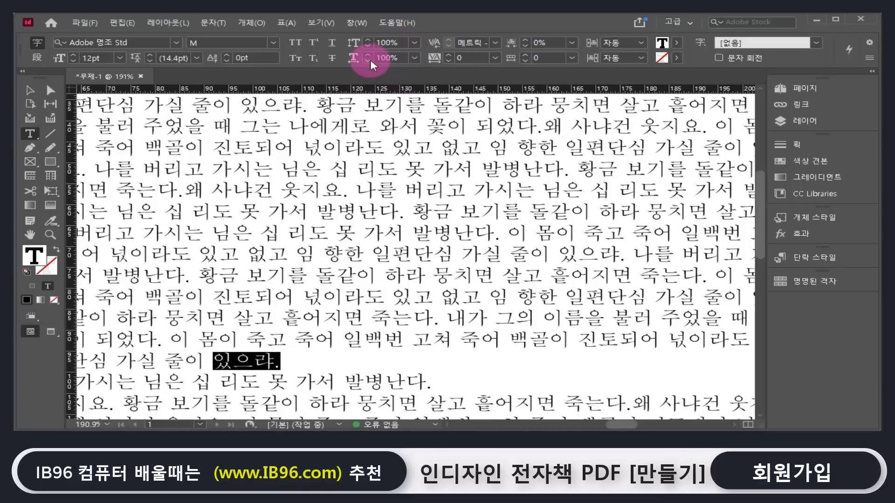
Step: Try horizontal scales of 200% and 50% on "있으랴.", then restore it to 100%
click(412, 57)
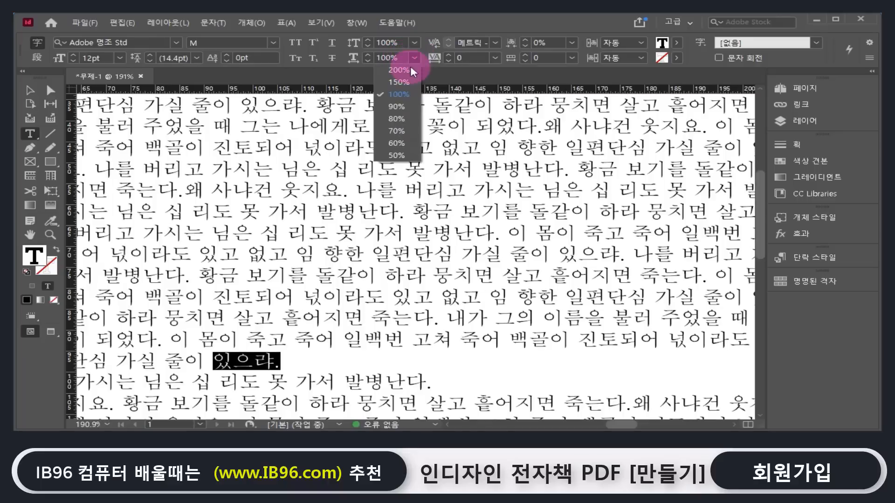
click(409, 69)
click(414, 57)
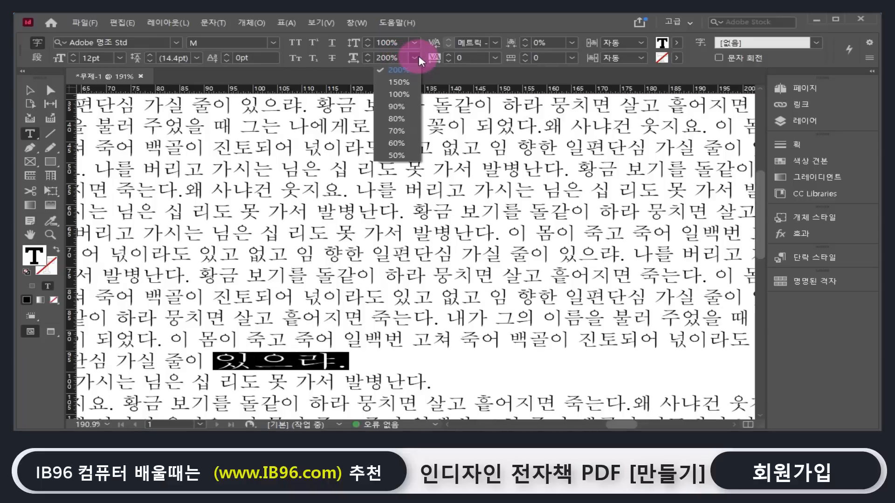
click(403, 158)
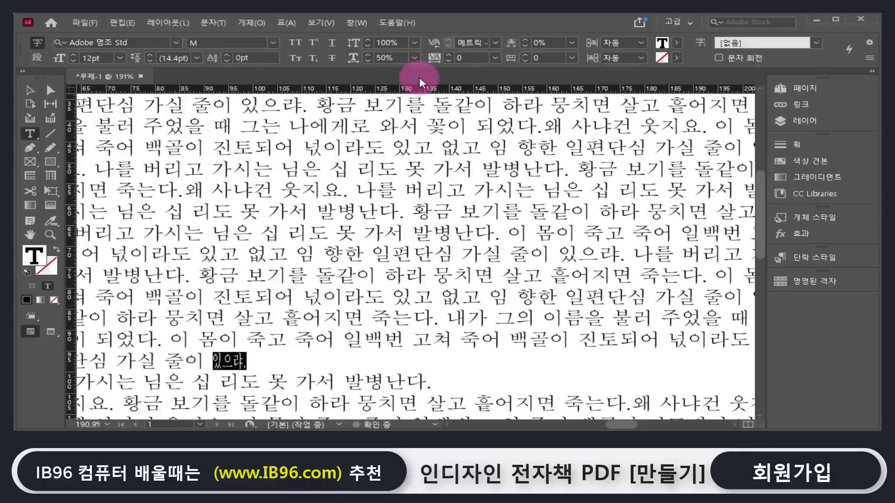
click(413, 59)
click(411, 96)
Step: Try a 103% horizontal scale on "이 몸이 죽고 죽어 일백번 고쳐 죽어" at the line's end, then restore it to 100%
scroll(697, 214, down, 3)
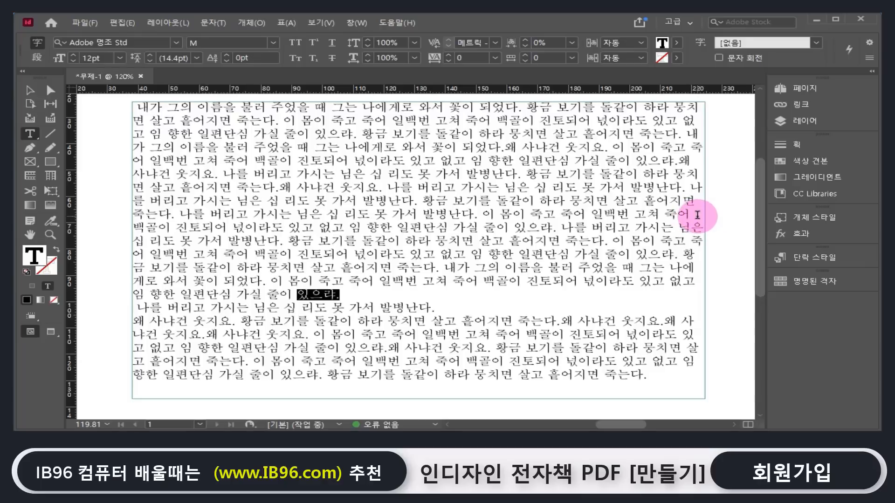
drag(694, 214, 461, 215)
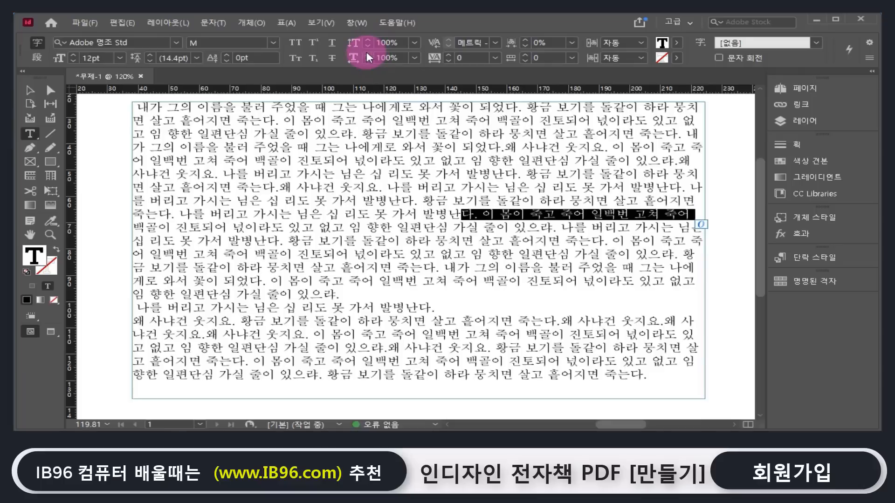
click(447, 134)
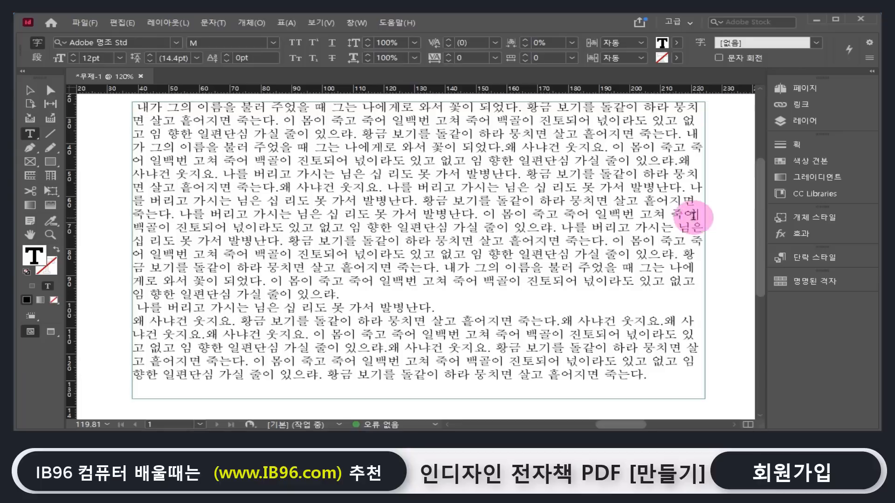
drag(694, 214, 484, 215)
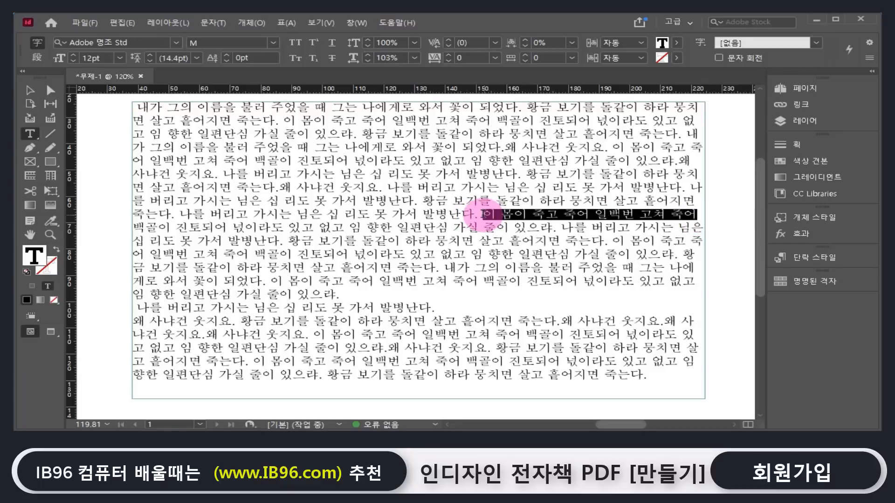
click(413, 58)
click(411, 60)
click(413, 57)
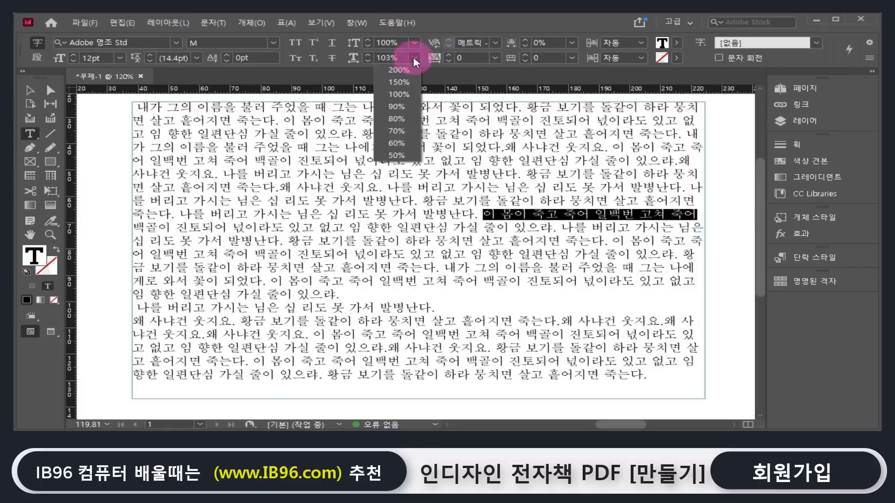
click(405, 94)
click(546, 187)
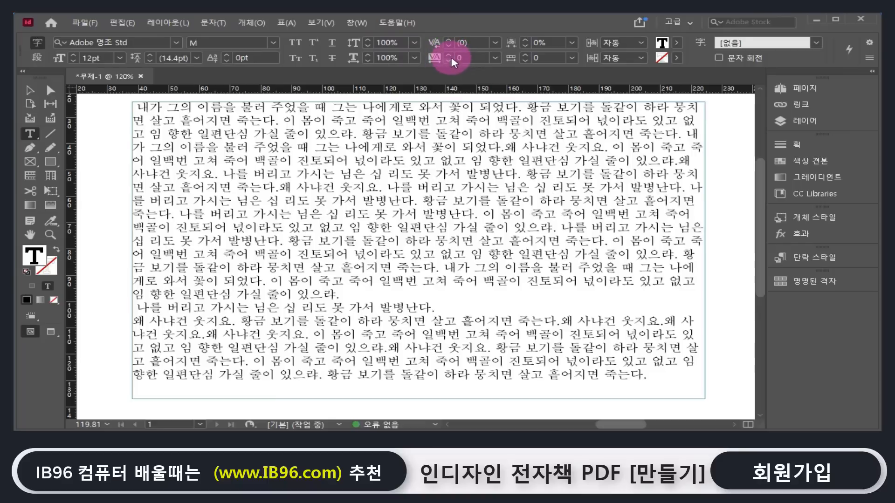
Step: Set the tracking of "가시는 님은 십 리도" in the seventh visible line of the long paragraph to 200
click(444, 187)
drag(461, 187, 484, 186)
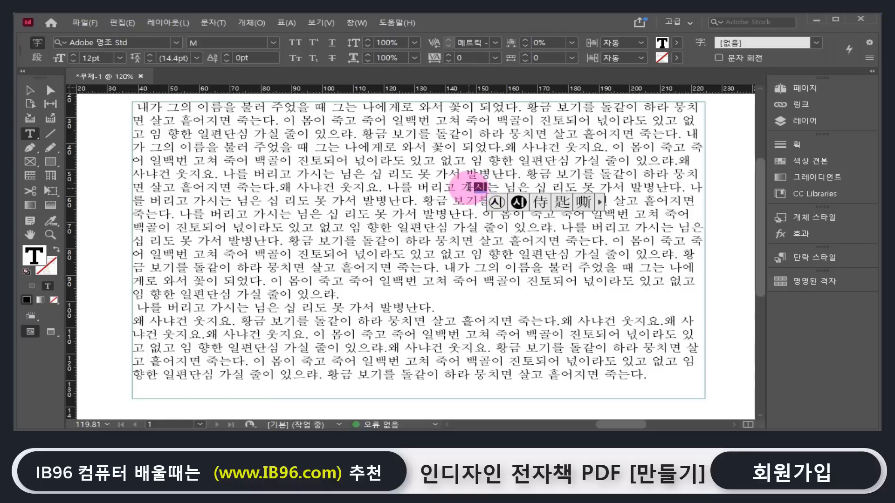
click(475, 187)
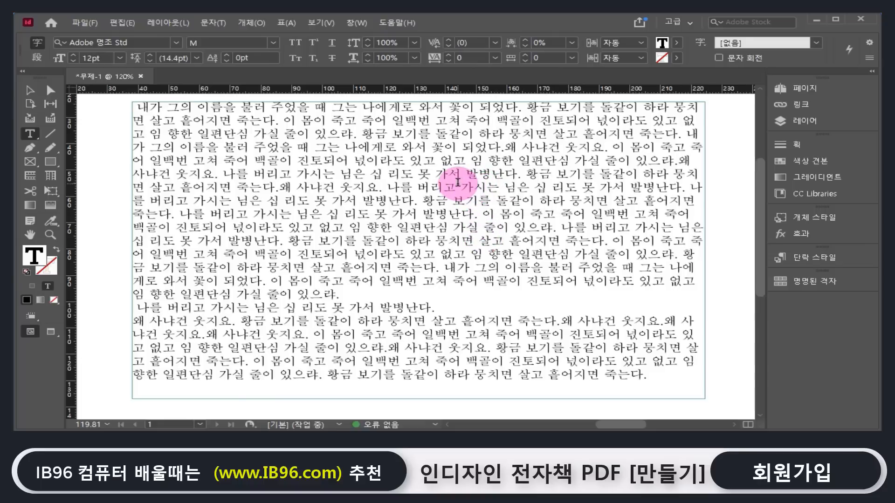
drag(460, 187, 580, 188)
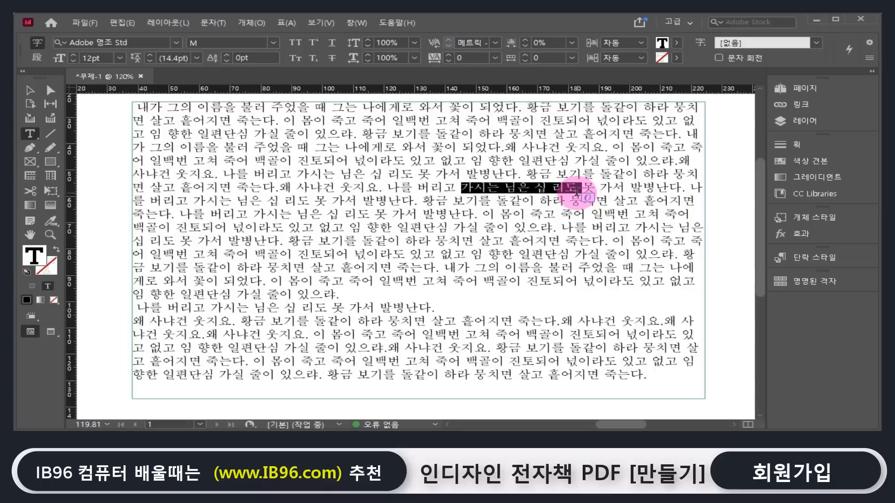
click(495, 58)
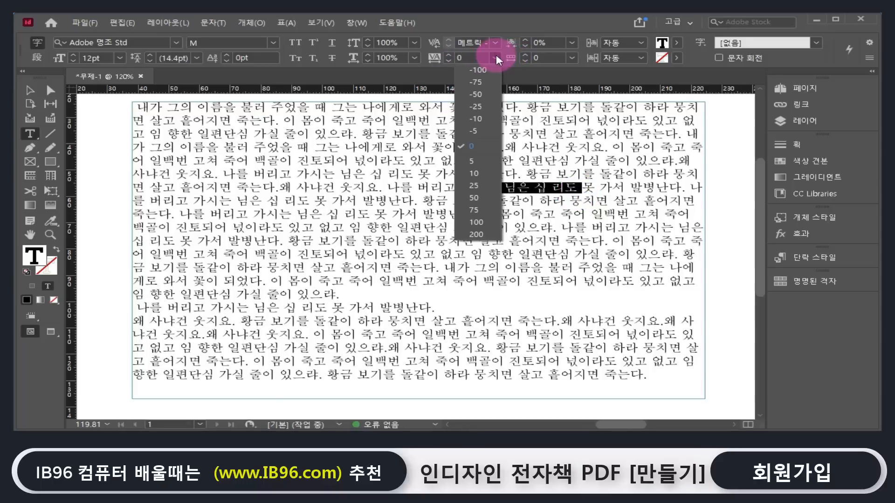
click(483, 237)
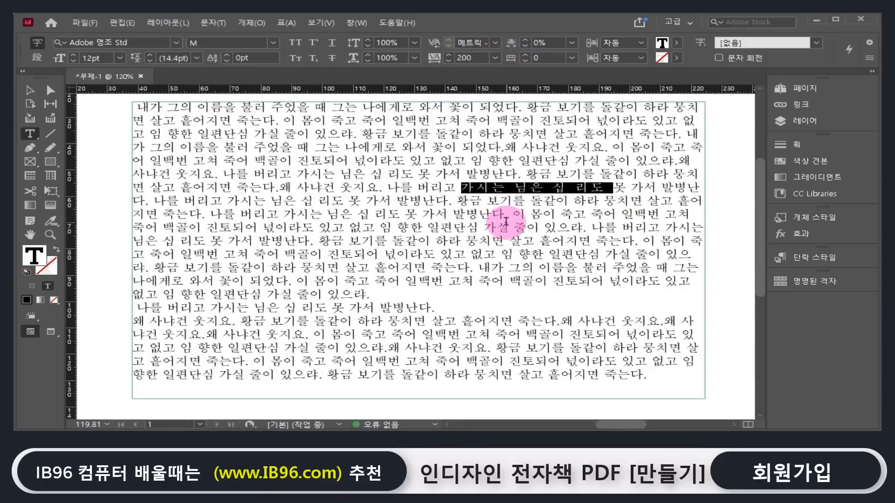
Step: Try a tracking of -100 on "가시는 님은 십 리도 못", then restore the phrase's tracking to 0
click(520, 187)
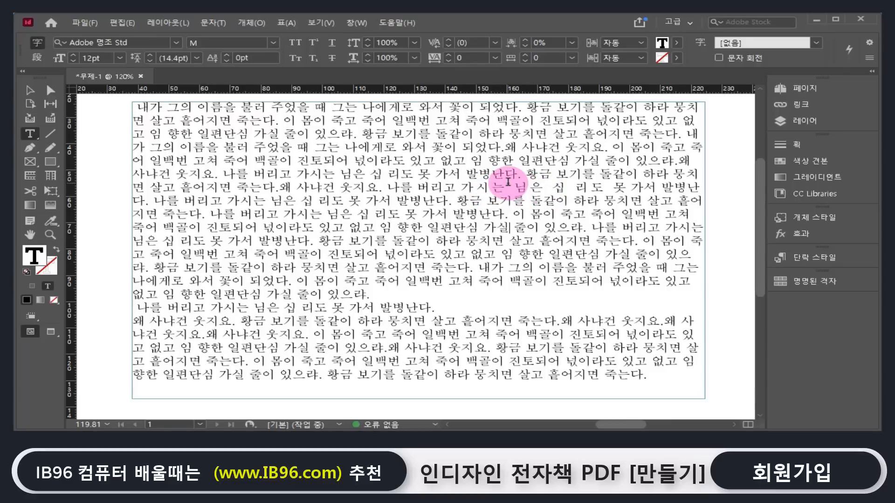
drag(505, 185, 626, 188)
click(495, 57)
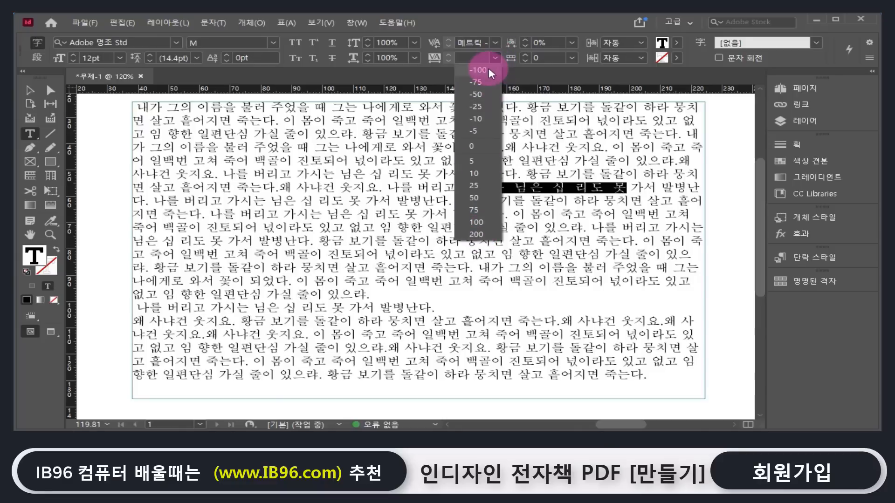
click(487, 70)
click(515, 189)
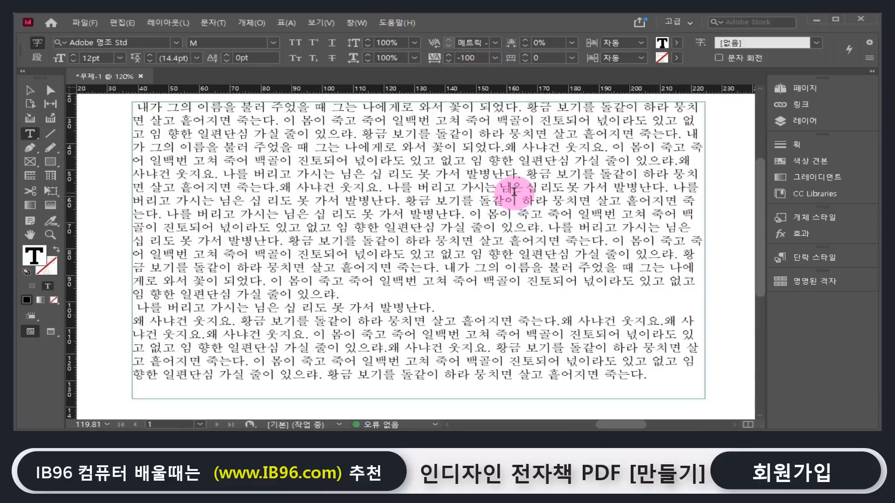
drag(594, 188, 457, 189)
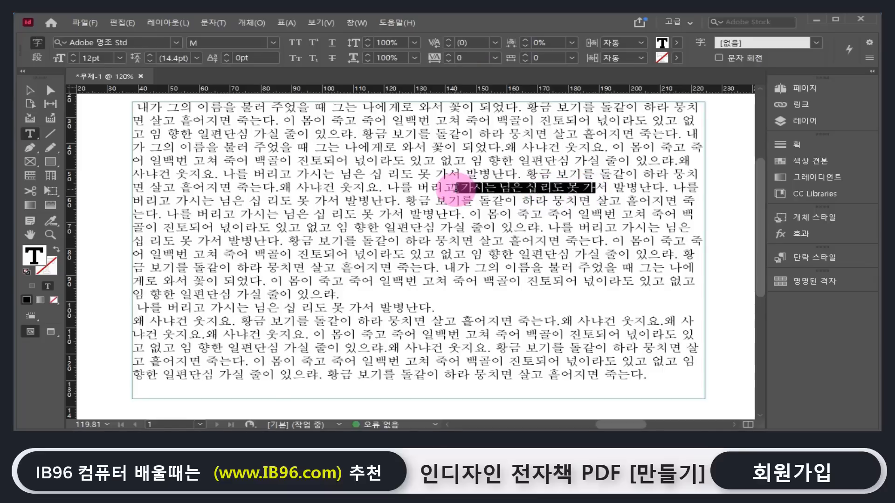
click(494, 58)
click(479, 148)
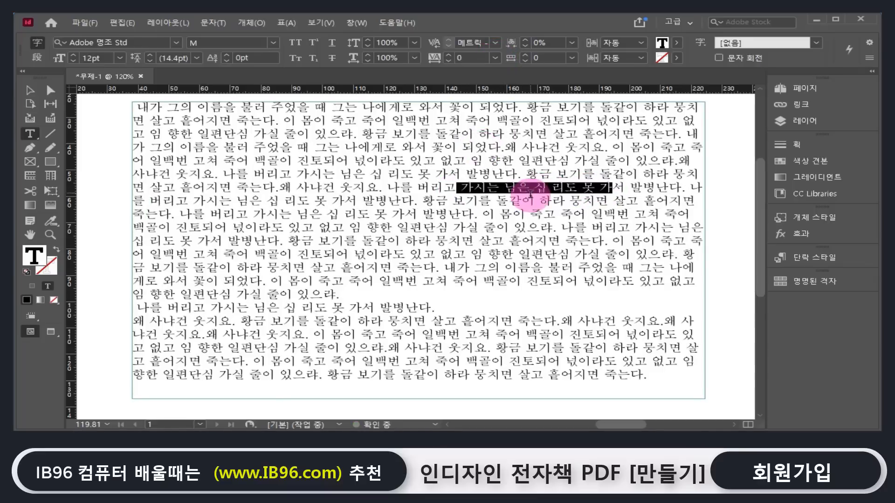
click(521, 173)
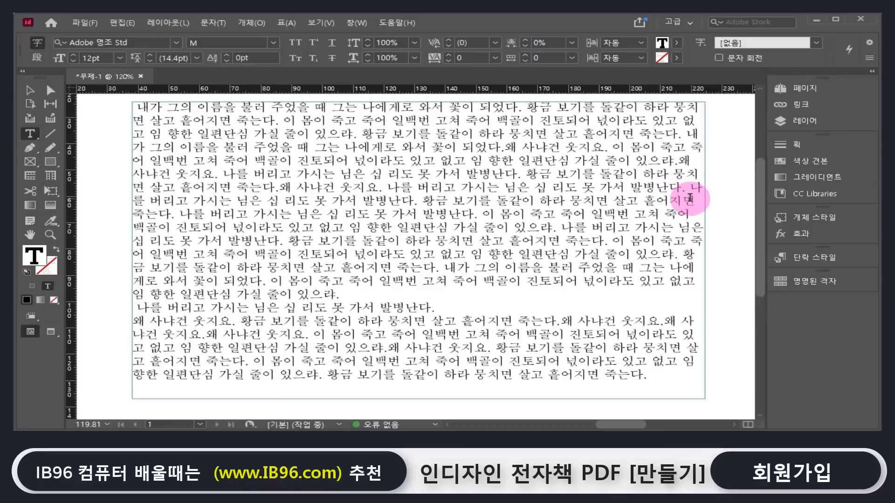
Step: Try a line break between "발병난" and "다." in the long paragraph, then remove it to rejoin the word
key(Return)
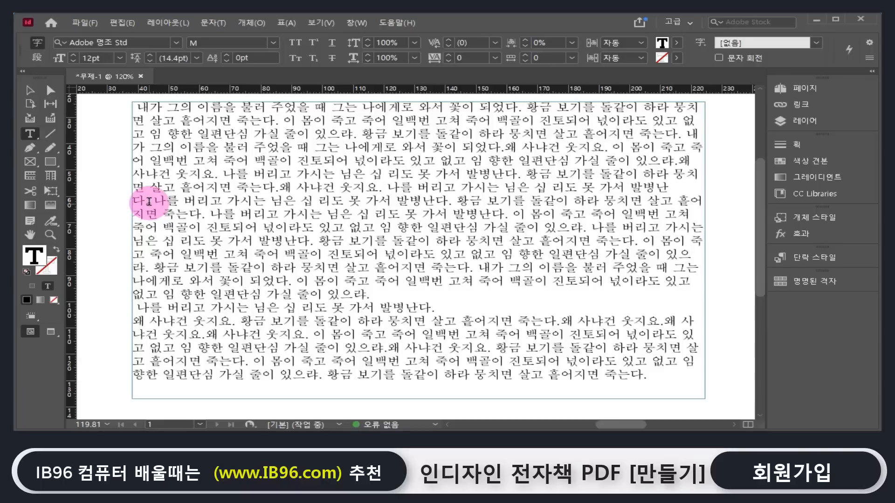
drag(148, 200, 134, 201)
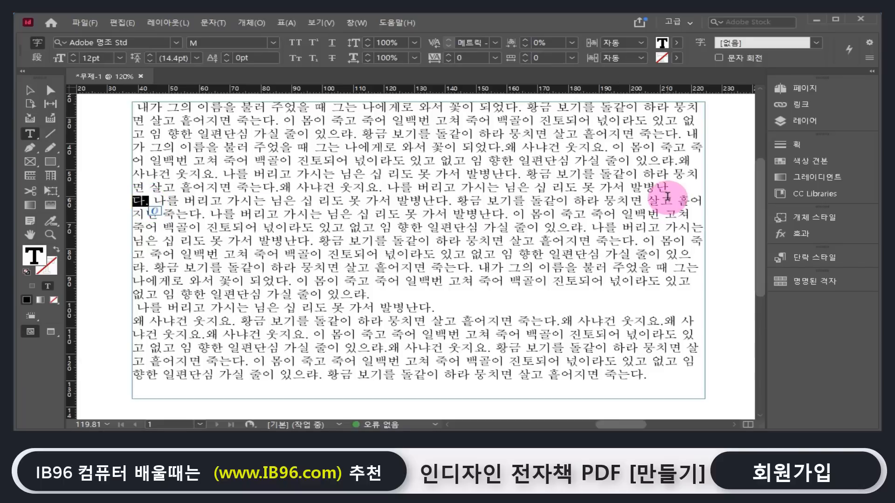
drag(629, 187, 153, 202)
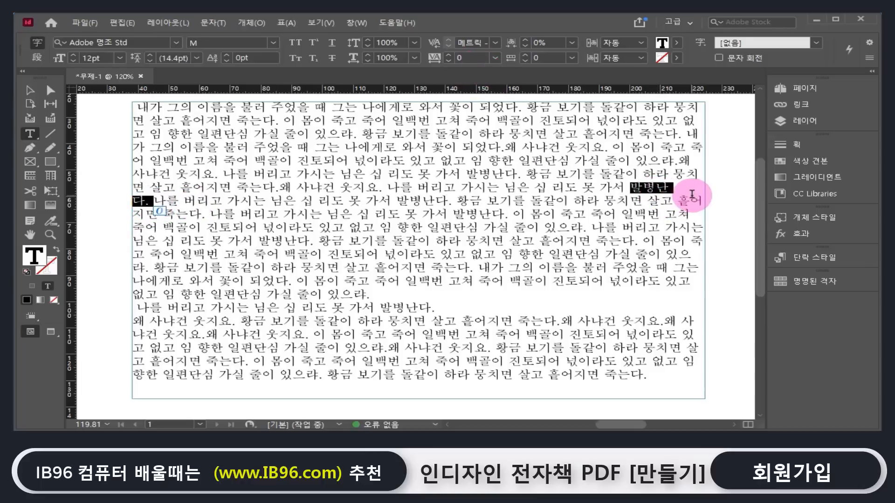
click(135, 200)
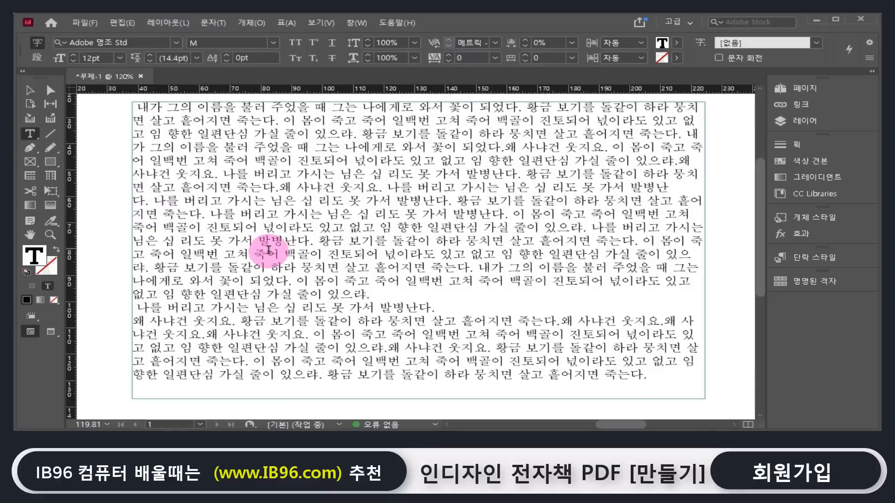
key(BackSpace)
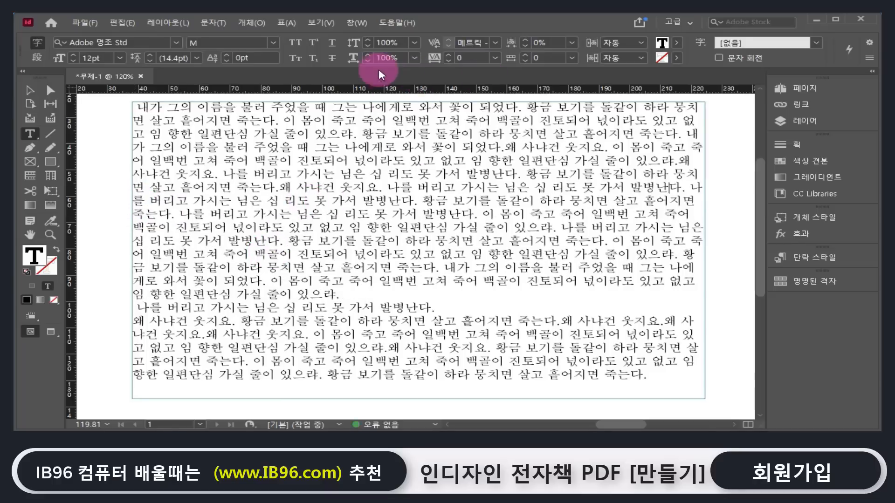
click(484, 46)
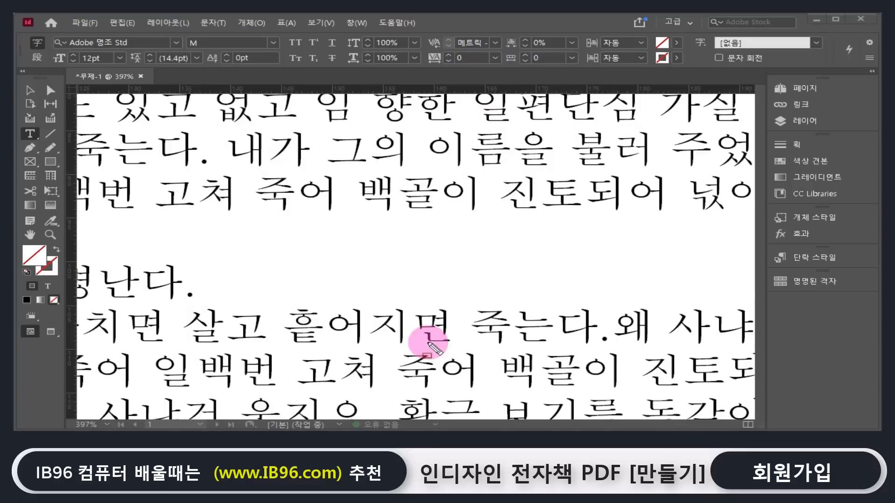
click(352, 182)
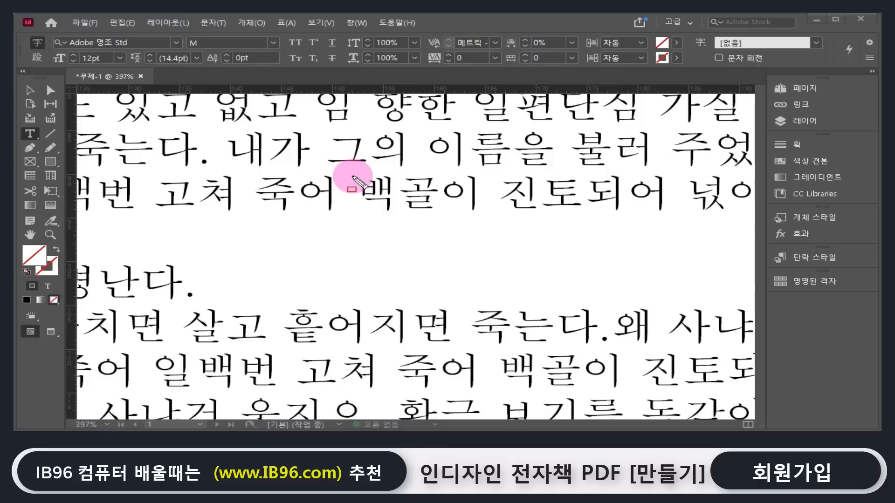
drag(353, 177, 395, 213)
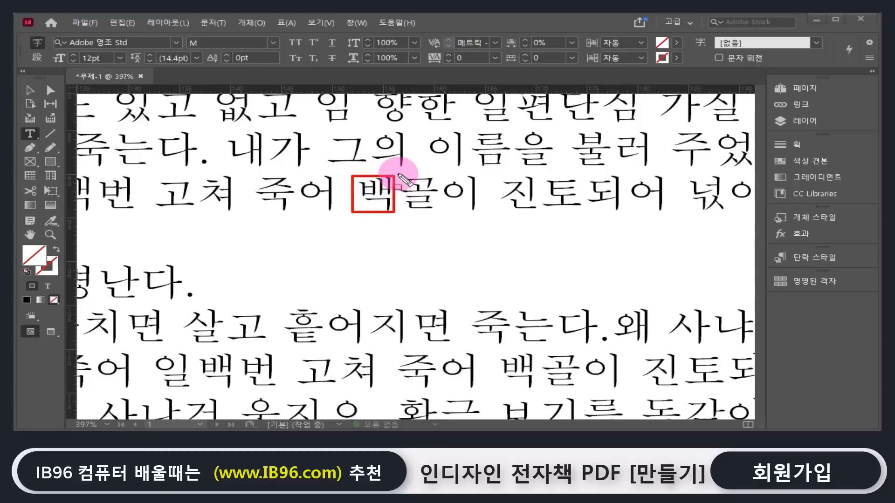
drag(398, 176, 438, 213)
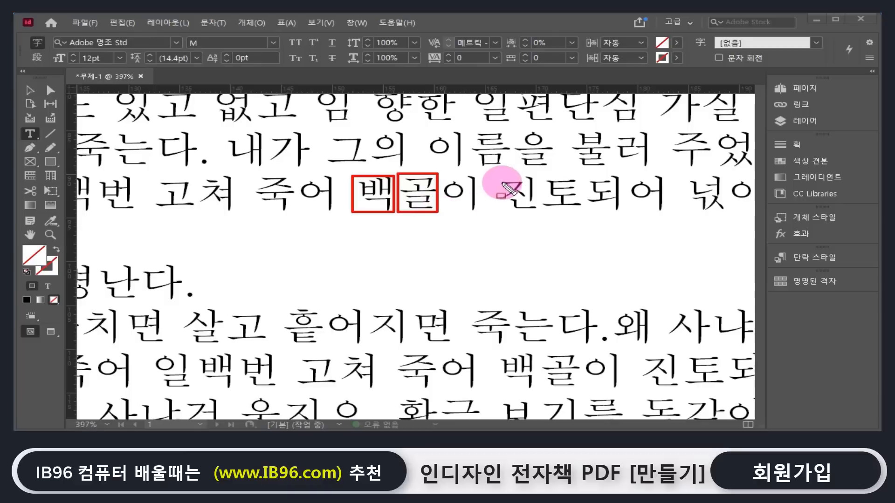
drag(500, 177, 539, 212)
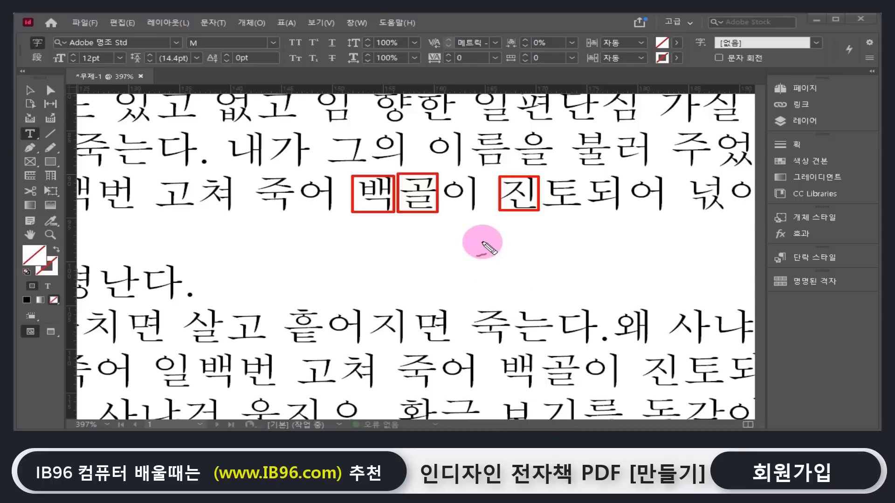
mouse_move(480, 237)
mouse_down()
mouse_move(467, 263)
mouse_move(481, 239)
mouse_move(496, 264)
mouse_move(476, 250)
mouse_move(534, 258)
mouse_move(541, 240)
mouse_up()
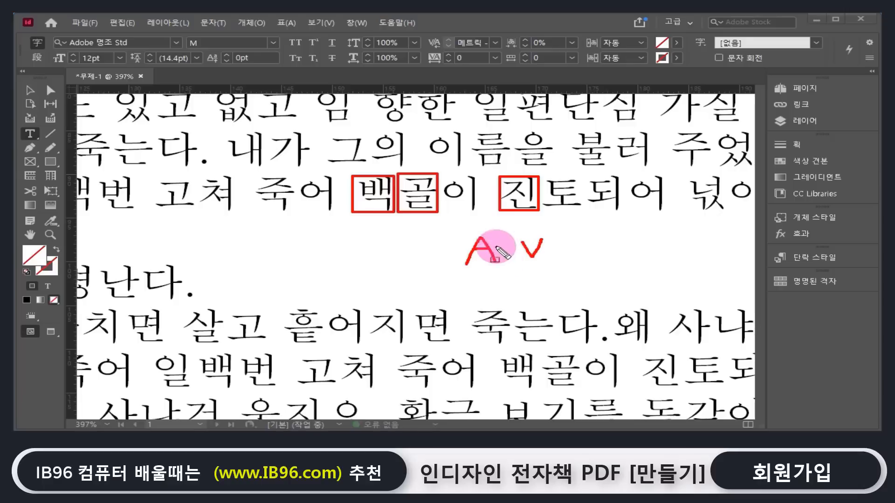
mouse_move(458, 234)
mouse_down()
mouse_move(501, 265)
mouse_move(544, 254)
mouse_move(551, 261)
mouse_move(551, 253)
mouse_move(537, 266)
mouse_move(518, 264)
mouse_move(536, 262)
mouse_up()
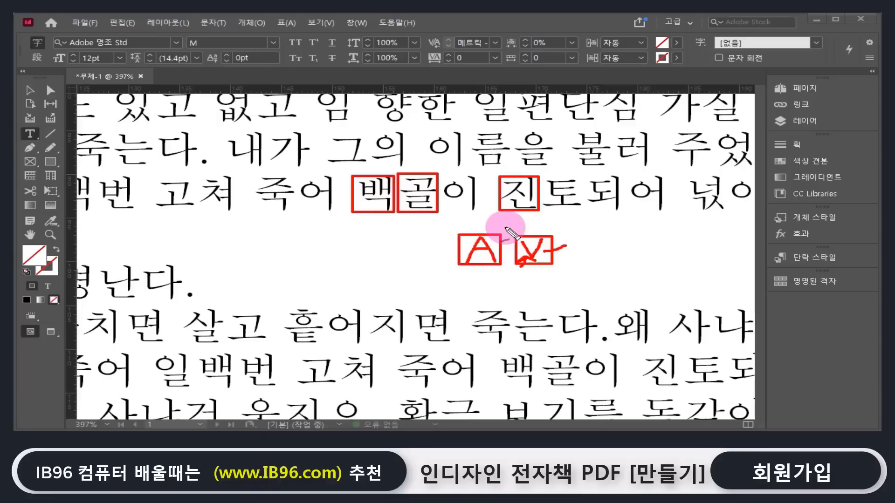
mouse_move(504, 228)
mouse_down()
mouse_move(494, 238)
mouse_move(502, 237)
mouse_up()
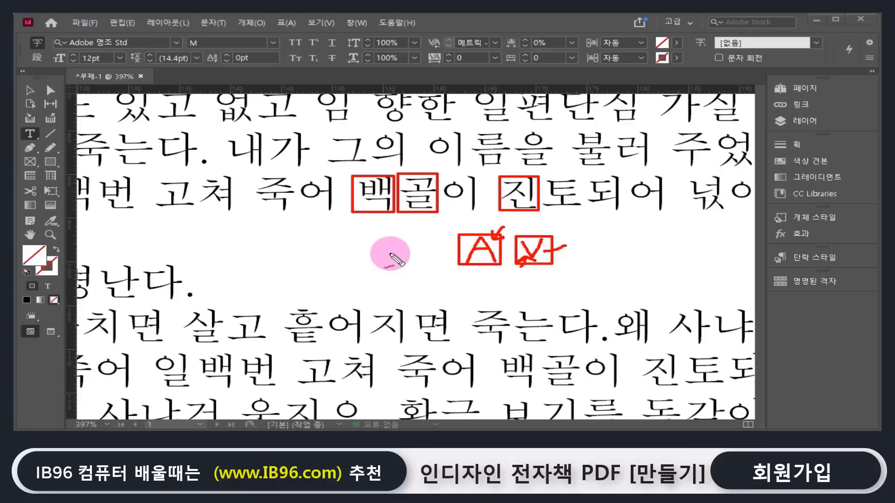
drag(365, 235, 347, 270)
mouse_move(366, 236)
mouse_down()
mouse_move(381, 270)
mouse_move(377, 254)
mouse_up()
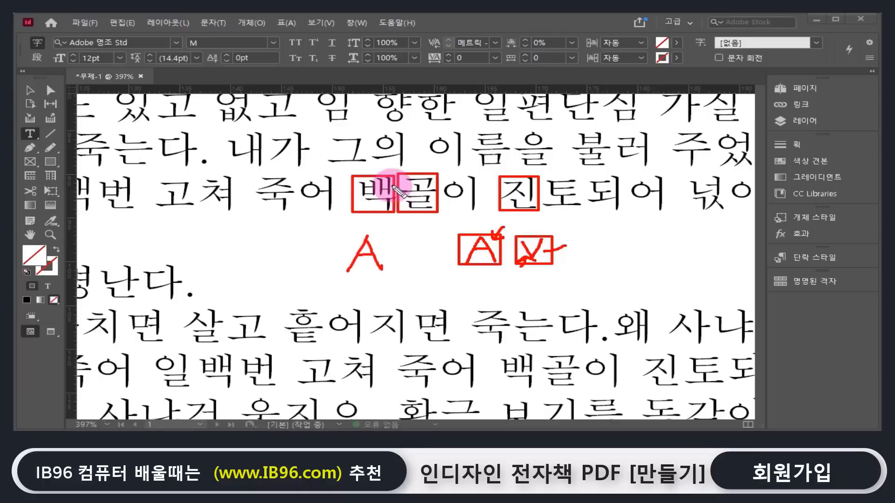
drag(390, 171, 405, 171)
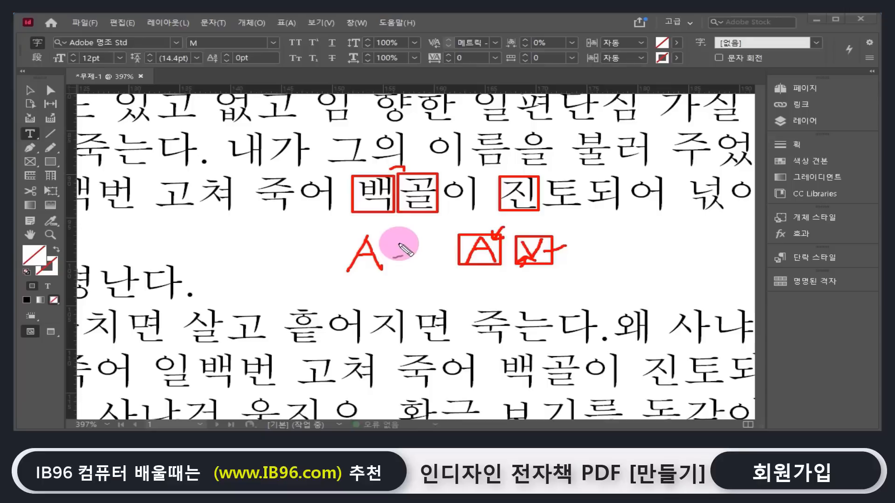
mouse_move(395, 237)
mouse_down()
mouse_move(410, 259)
mouse_move(426, 251)
mouse_move(426, 236)
mouse_up()
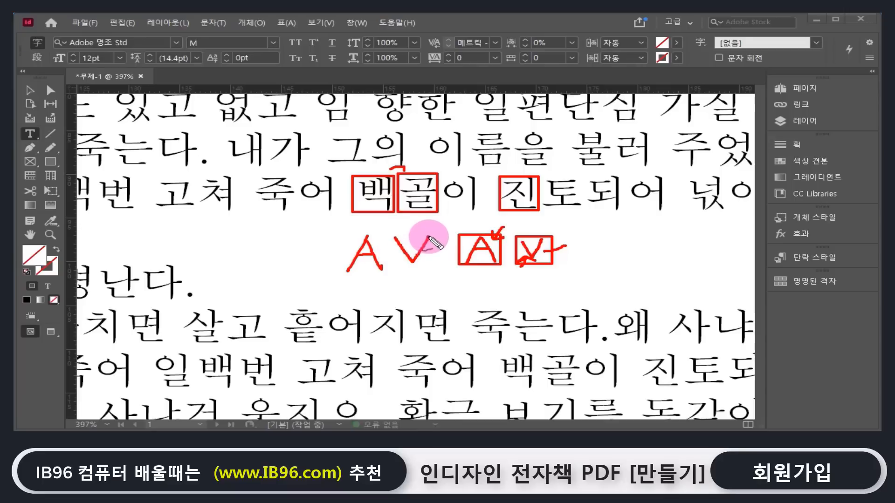
mouse_move(379, 255)
mouse_down()
mouse_move(400, 257)
mouse_move(378, 256)
mouse_move(388, 261)
mouse_up()
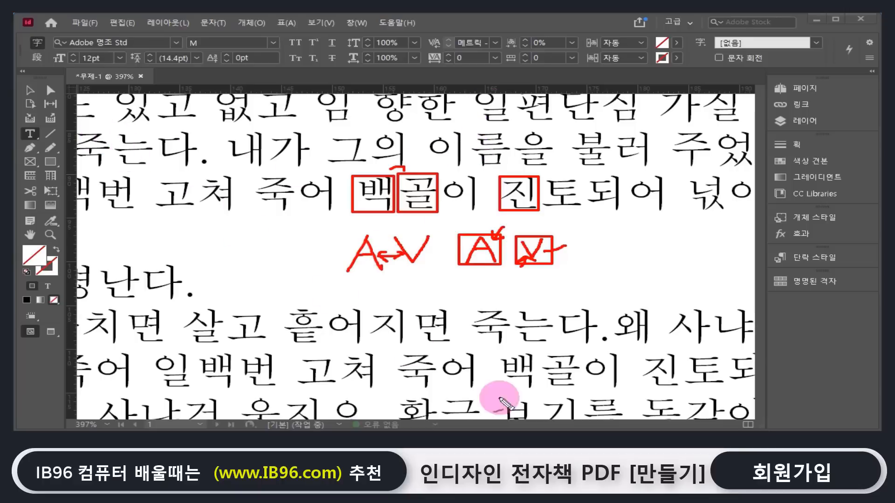
key(Escape)
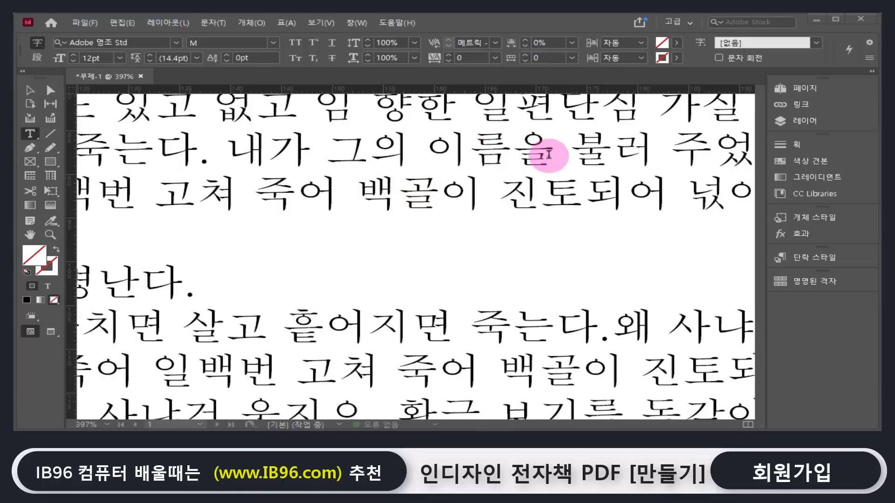
Step: Examine the available kerning options, leaving the current method selected
click(495, 41)
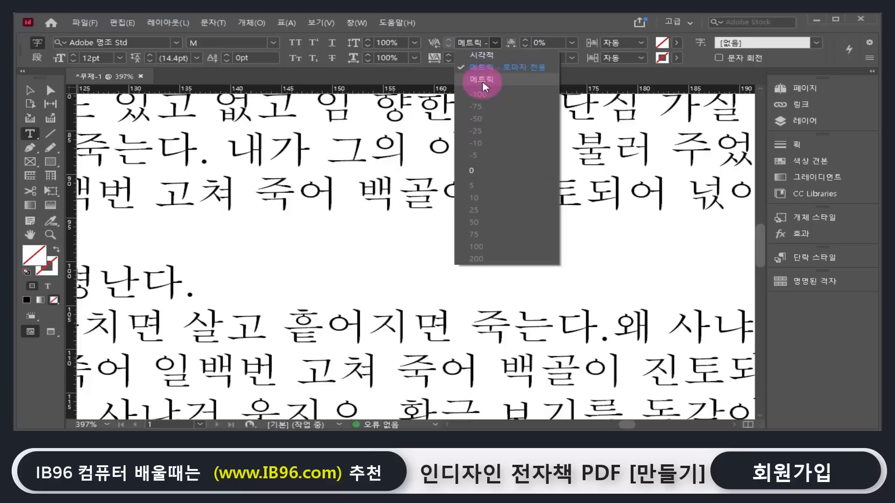
click(492, 43)
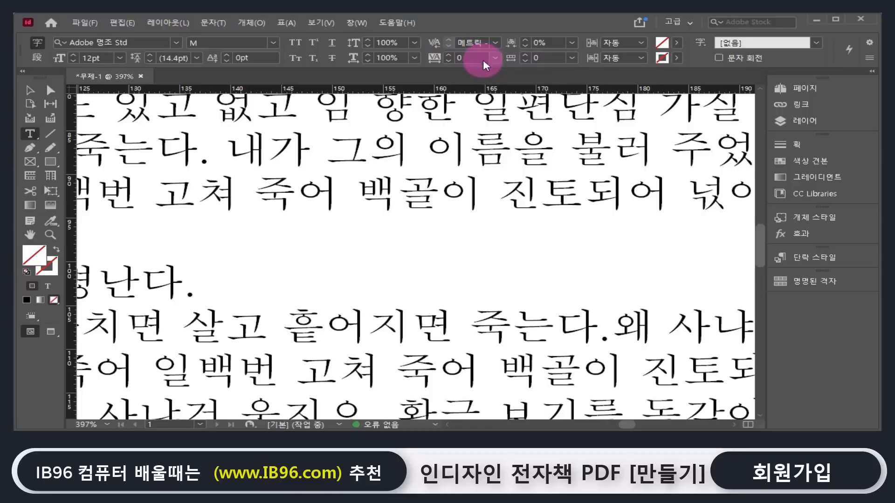
Step: Select the text from "가 그의 이름을" through "백골이 진" and display the full Character settings
key(ctrl+k)
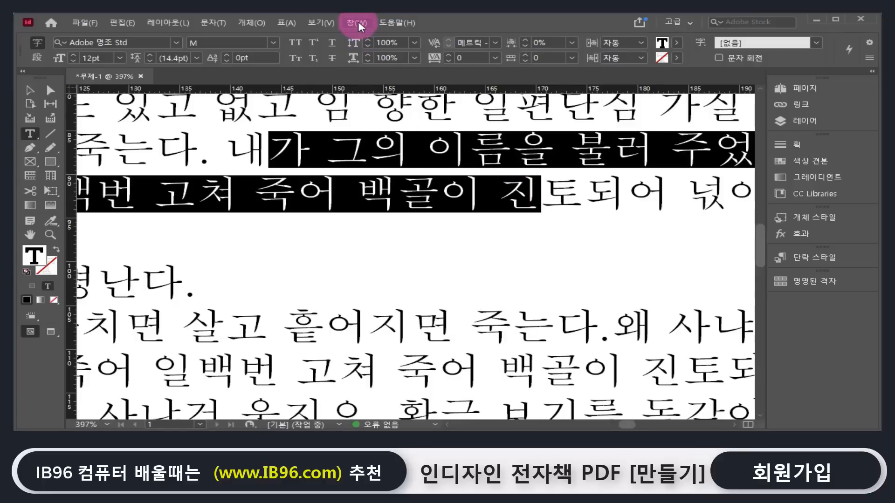
click(358, 22)
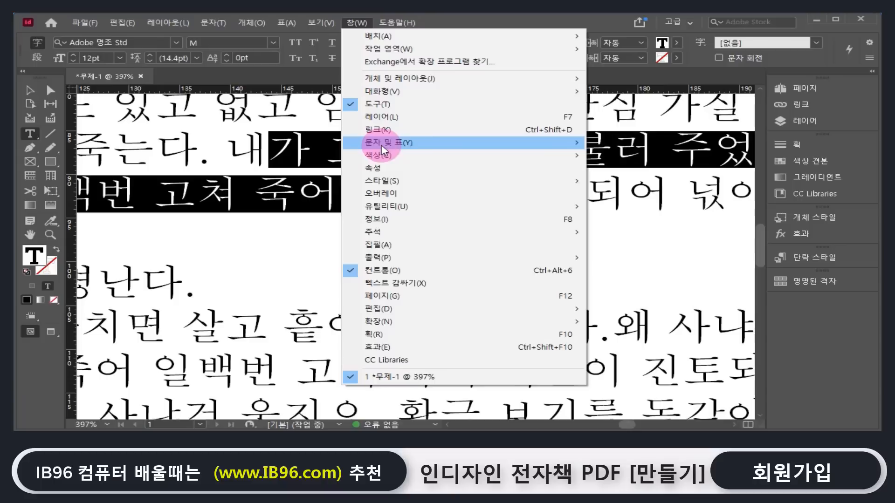
mouse_move(419, 148)
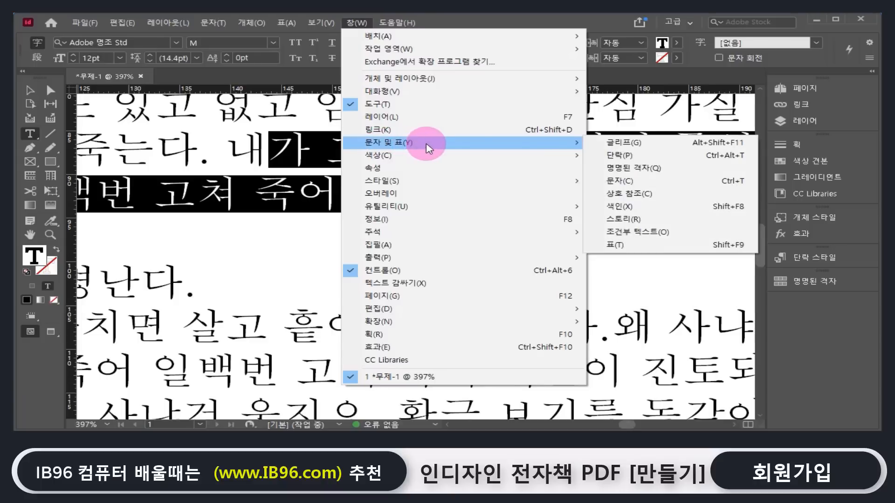
click(647, 187)
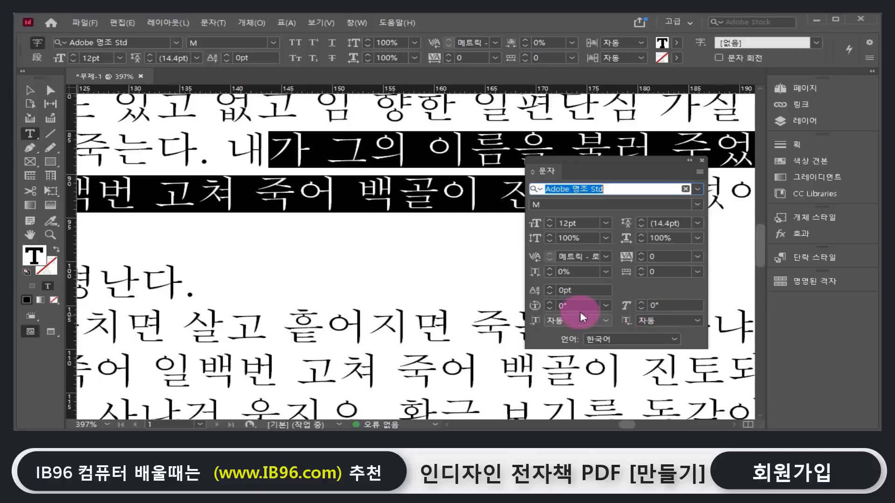
Step: Try character rotations of 45°, 90° and 180° on the selected text, then restore the rotation to 0° and keep the skew at 0°
click(605, 305)
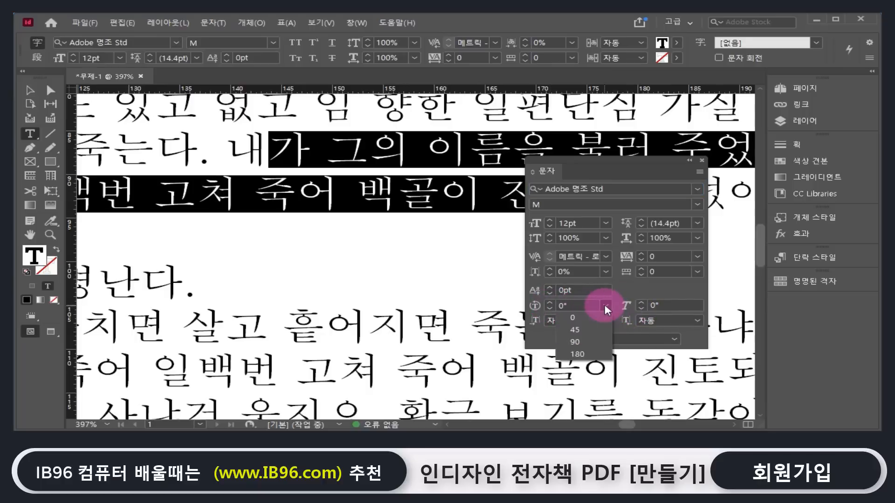
click(586, 329)
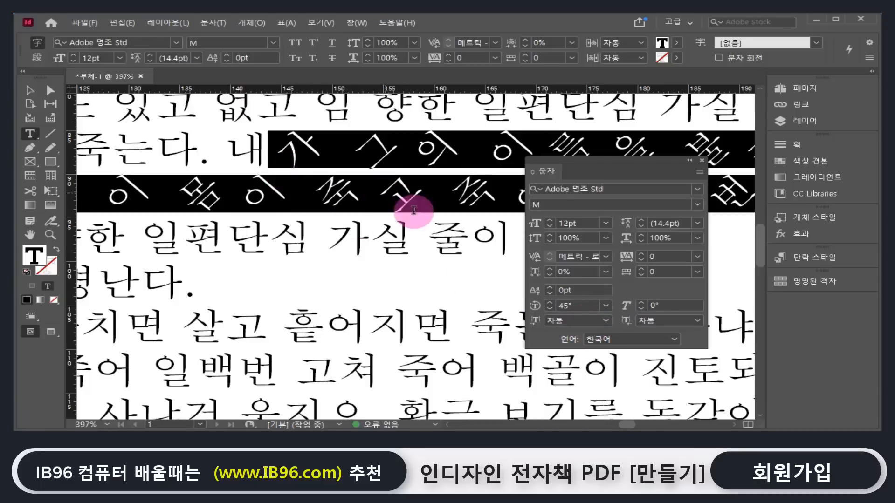
click(606, 305)
click(589, 344)
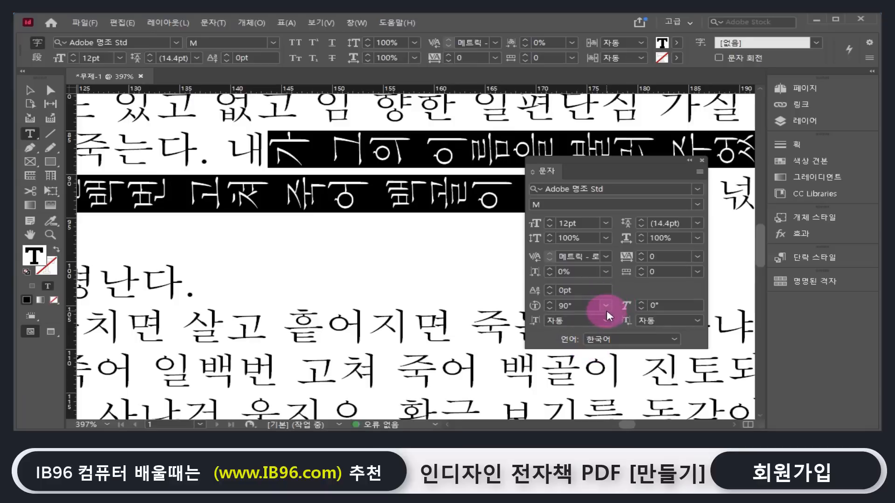
click(606, 305)
click(586, 357)
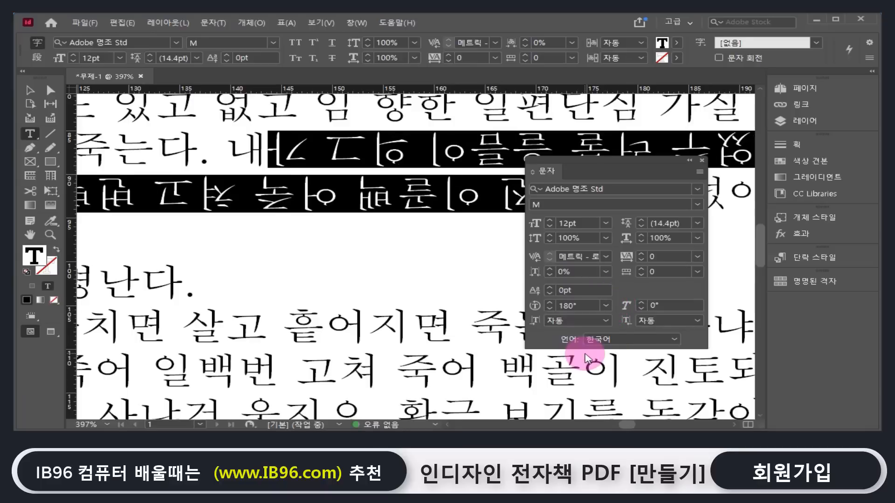
click(605, 305)
click(595, 320)
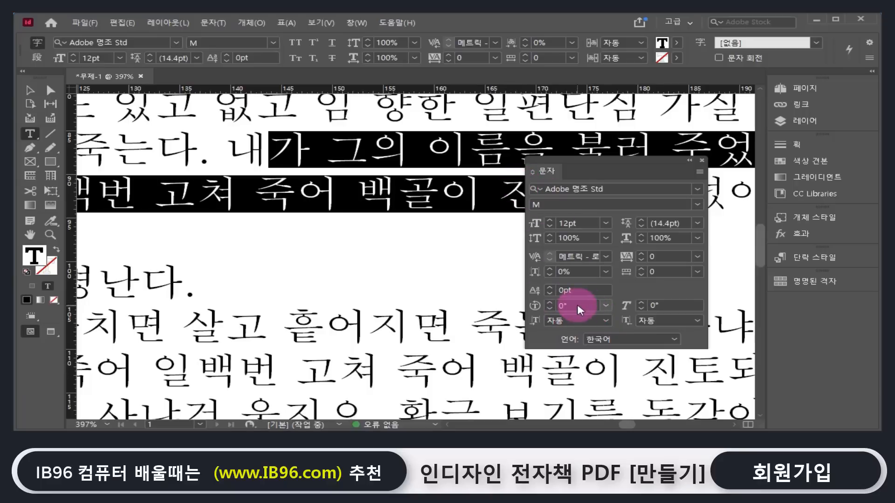
click(673, 307)
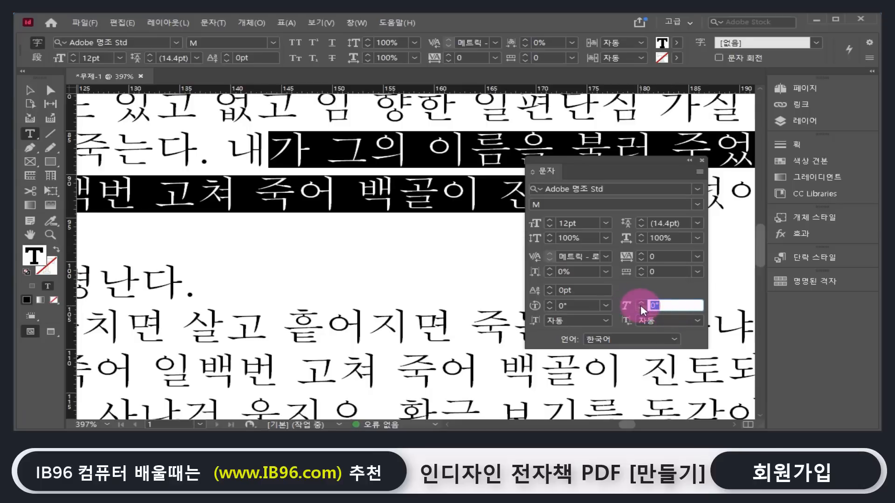
key(Return)
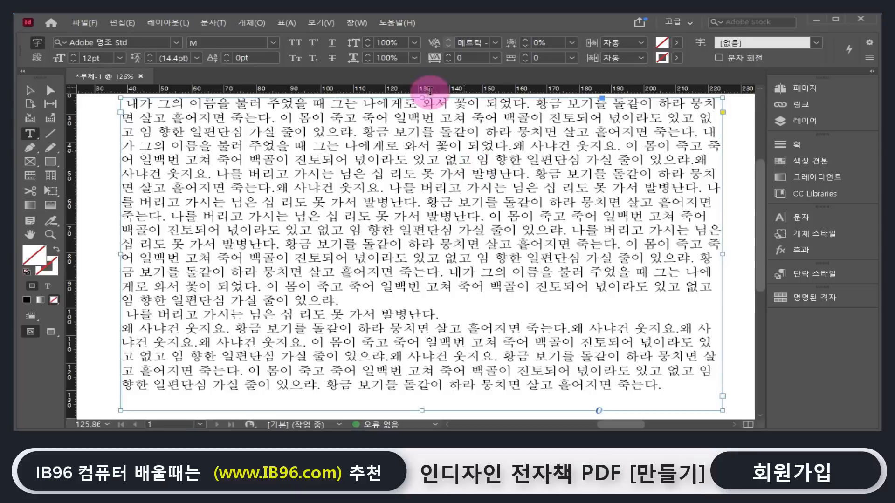
Step: Display the Paragraph settings and move them clear of the middle of the text
click(357, 22)
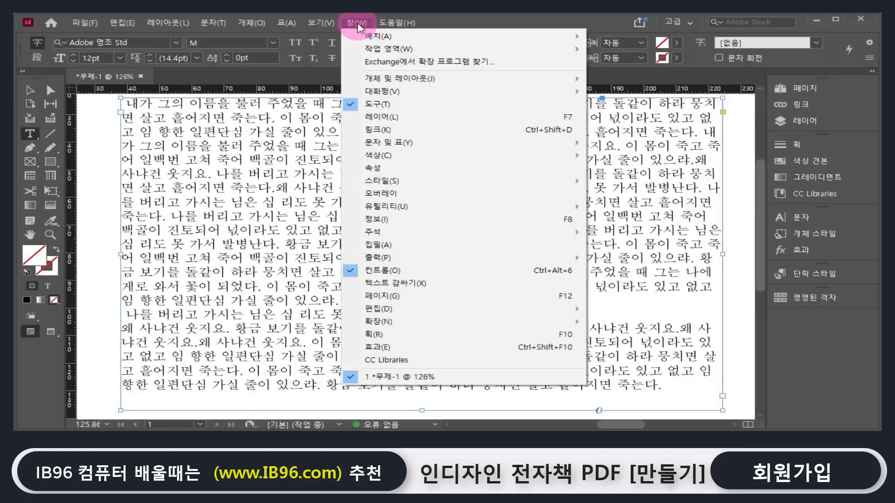
mouse_move(402, 147)
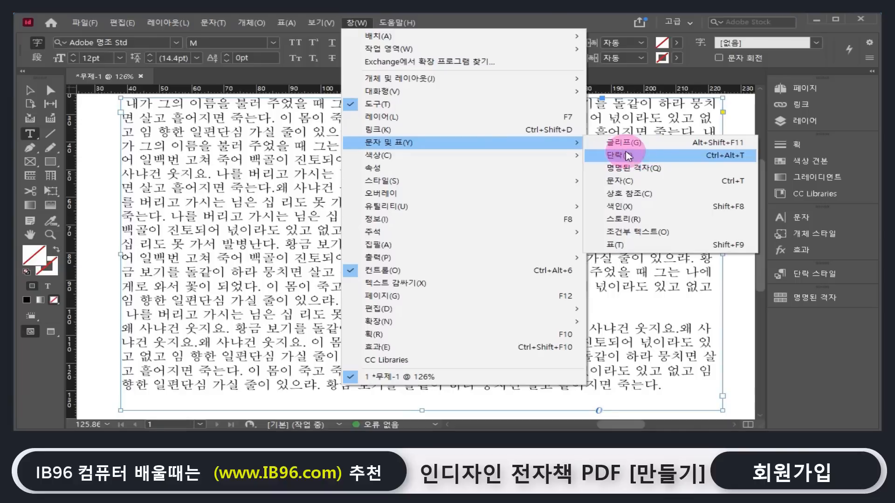
click(645, 155)
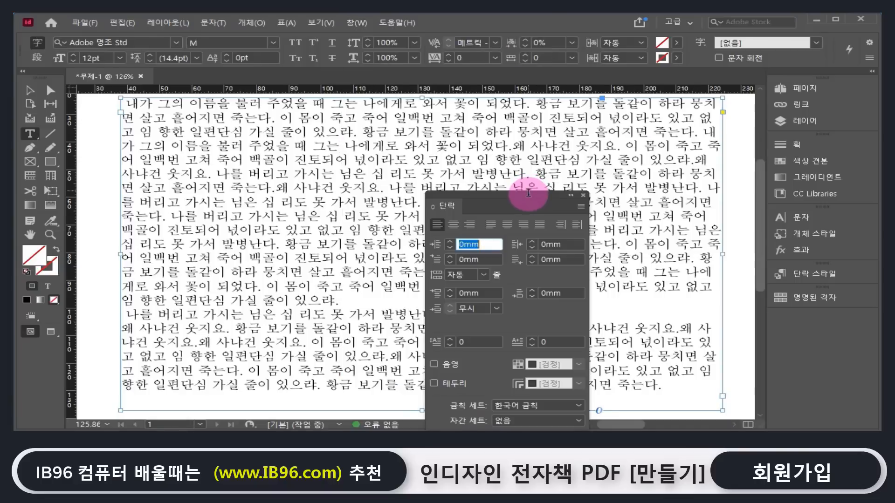
drag(528, 193, 703, 237)
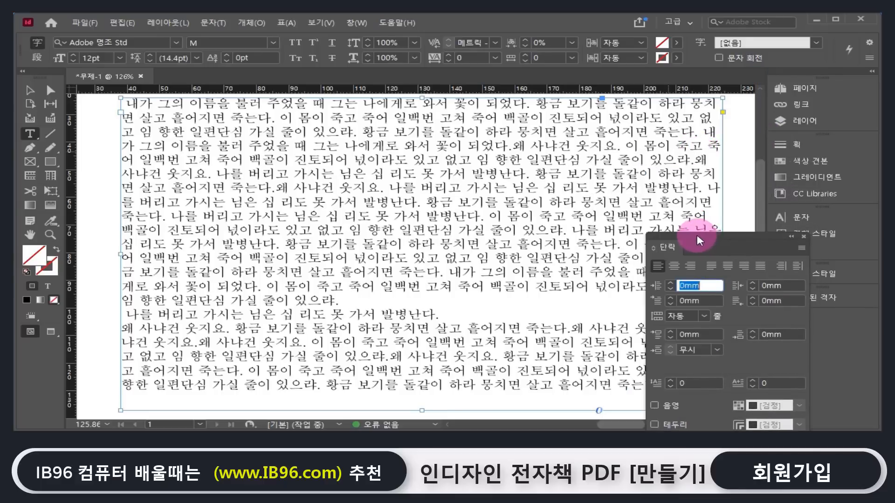
Step: Split the long paragraph before "나를 버리고" following "왜 사냐건 웃지요." and before "이 몸이 죽고" following "흩어지면 죽는다."
click(388, 187)
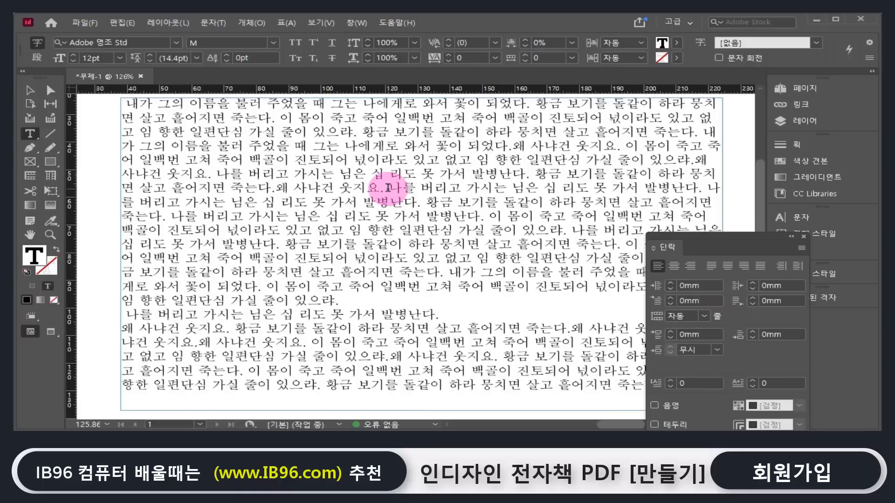
key(Return)
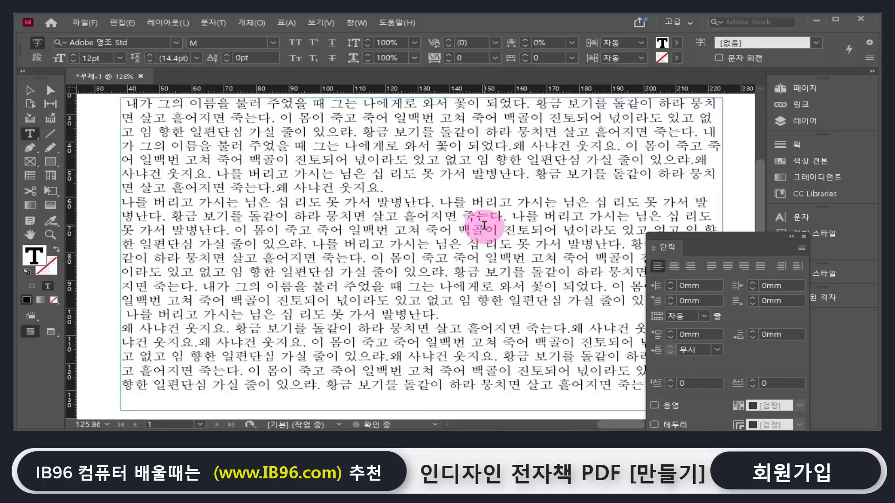
click(370, 259)
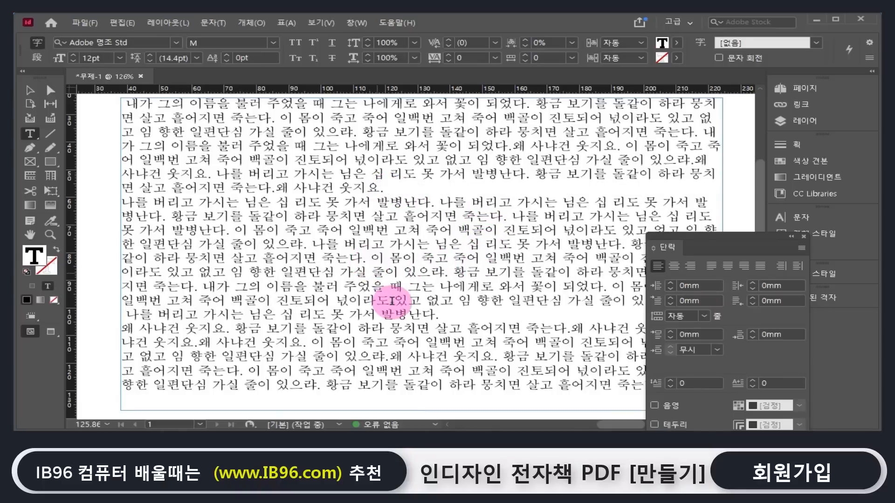
key(Return)
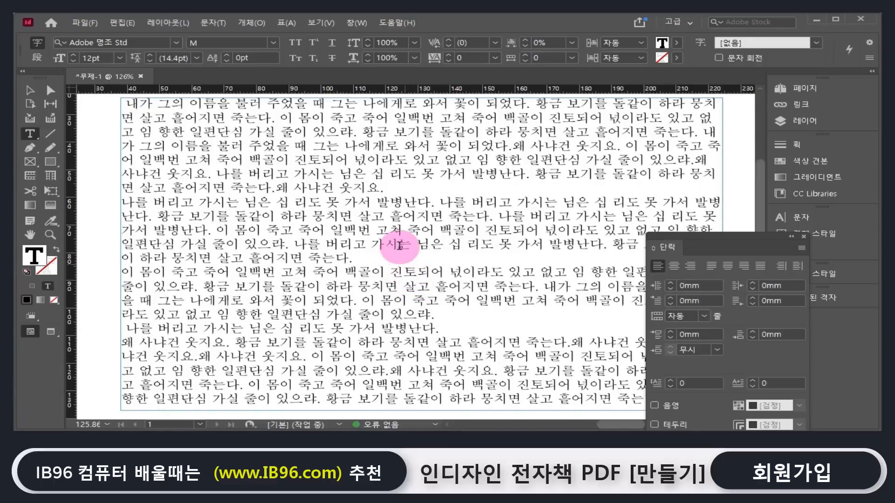
Step: Select the entire newly separated paragraph, from "나를 버리고" through "뭉치면 살고 흩어지면 죽는다."
drag(307, 188, 377, 188)
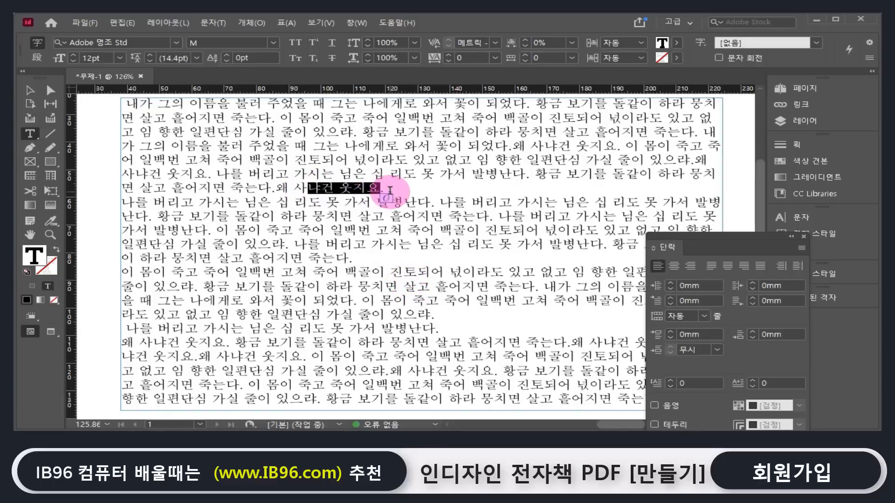
click(385, 189)
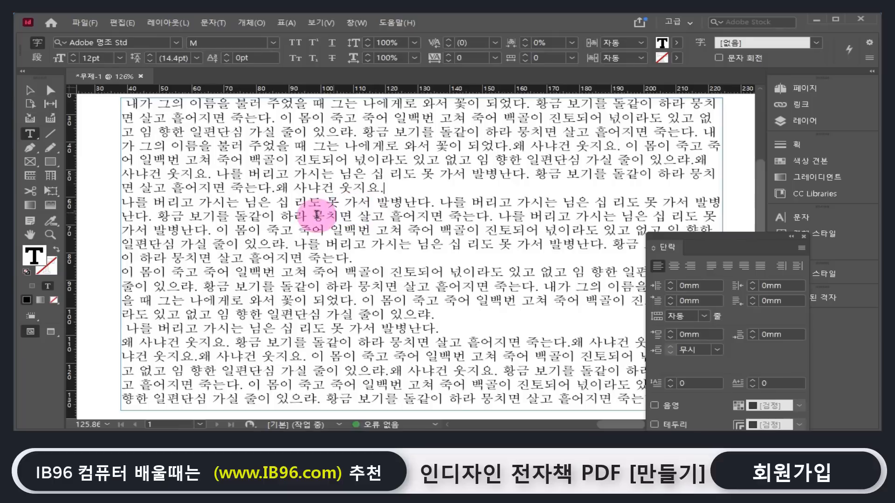
drag(125, 202, 726, 201)
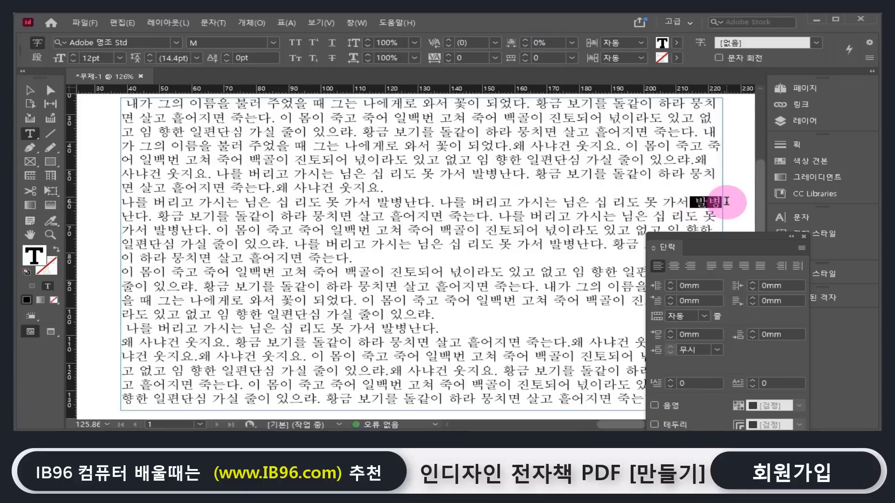
click(132, 216)
drag(133, 215, 357, 261)
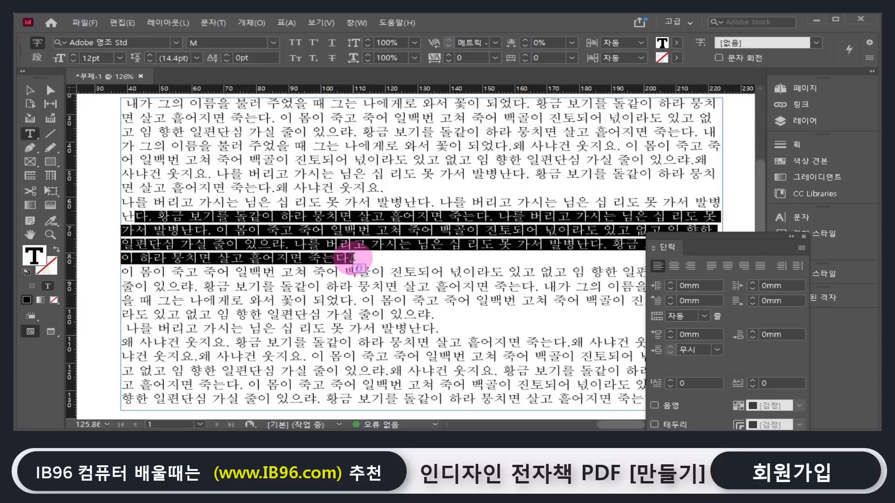
click(354, 272)
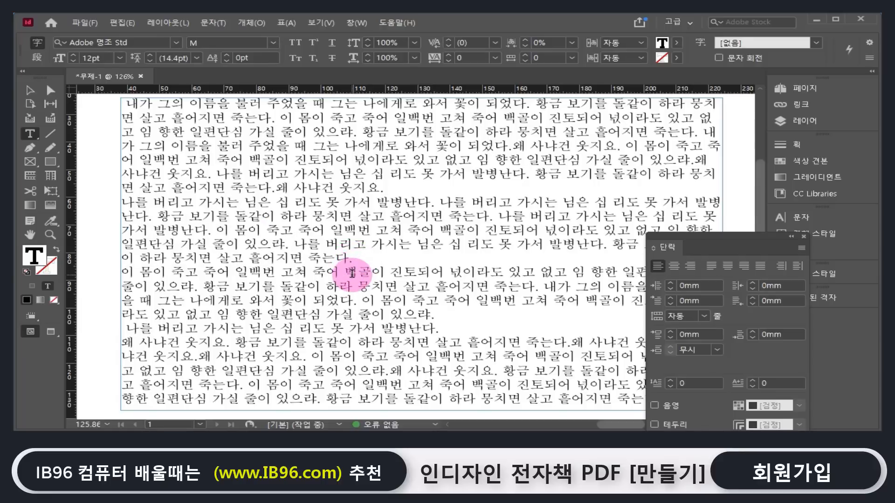
click(356, 258)
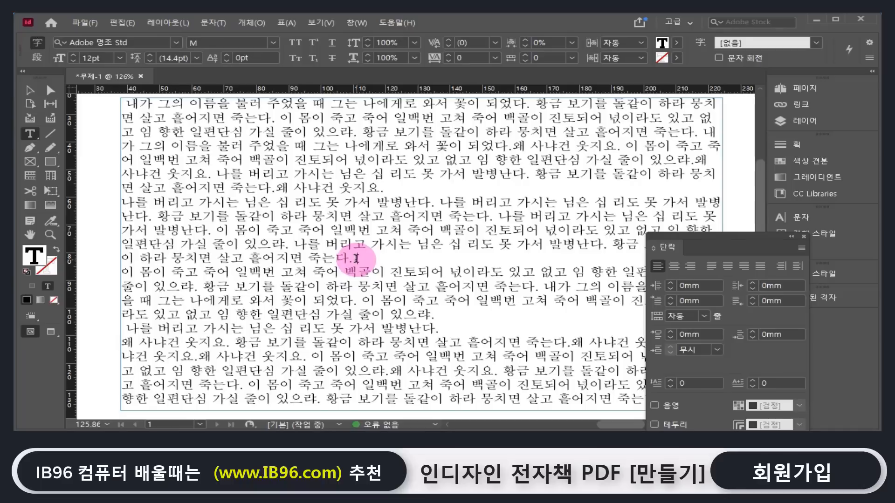
drag(357, 258, 114, 197)
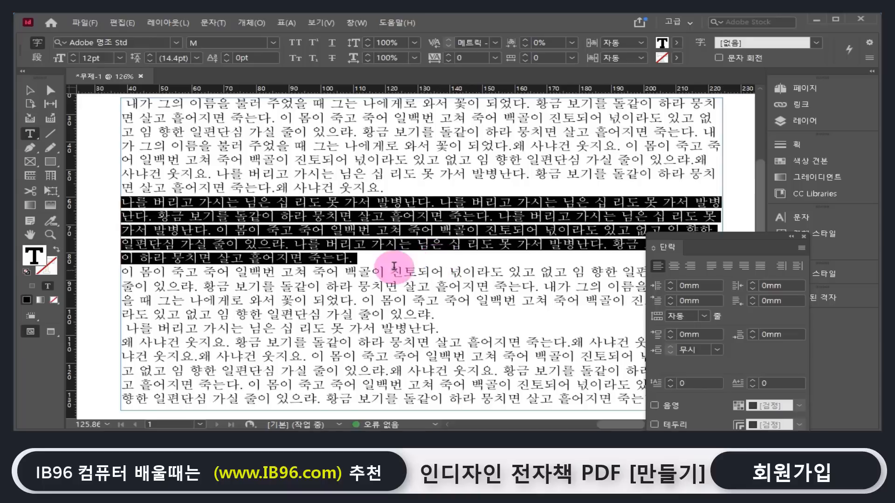
drag(362, 258, 119, 202)
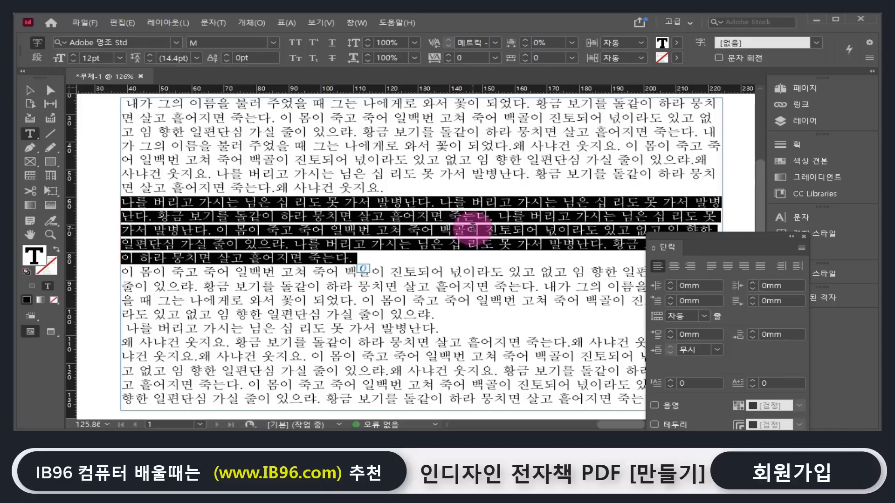
Step: Try centre and right alignment on the selected paragraph, then restore left alignment
click(674, 266)
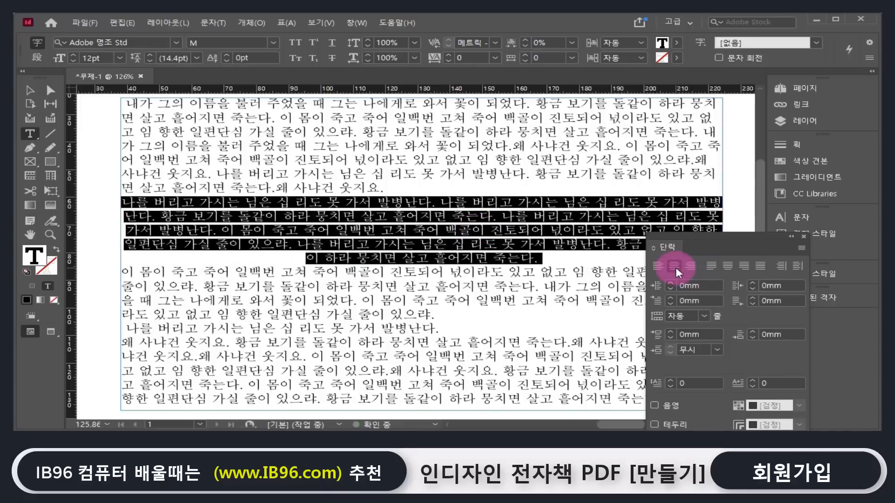
click(690, 269)
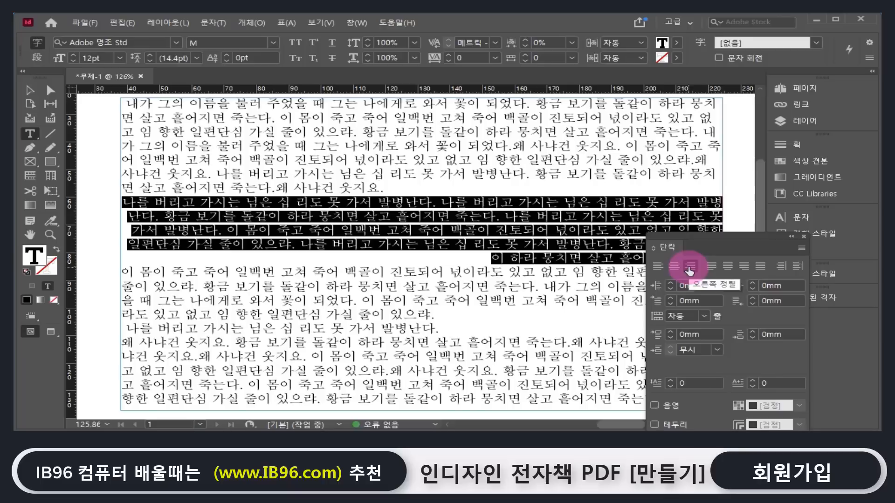
click(675, 266)
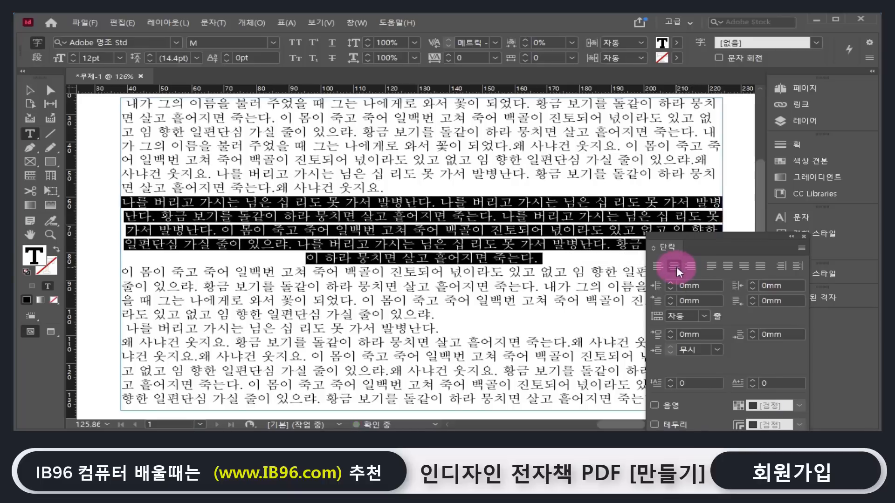
click(655, 267)
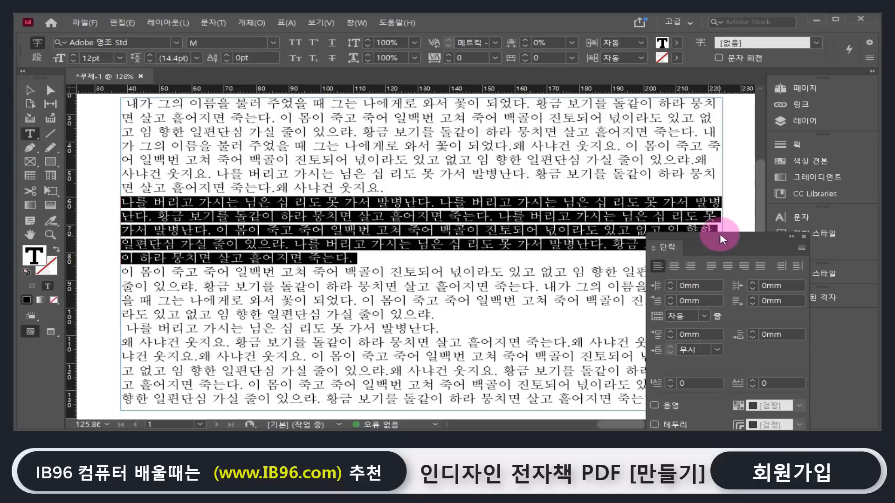
Step: Uncover the selected paragraph and justify it with its last line aligned left
drag(719, 234, 683, 288)
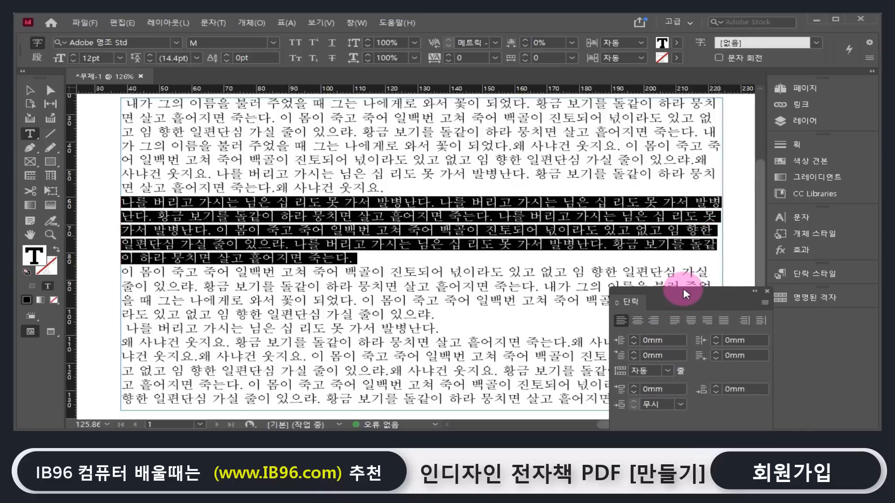
click(675, 321)
click(669, 243)
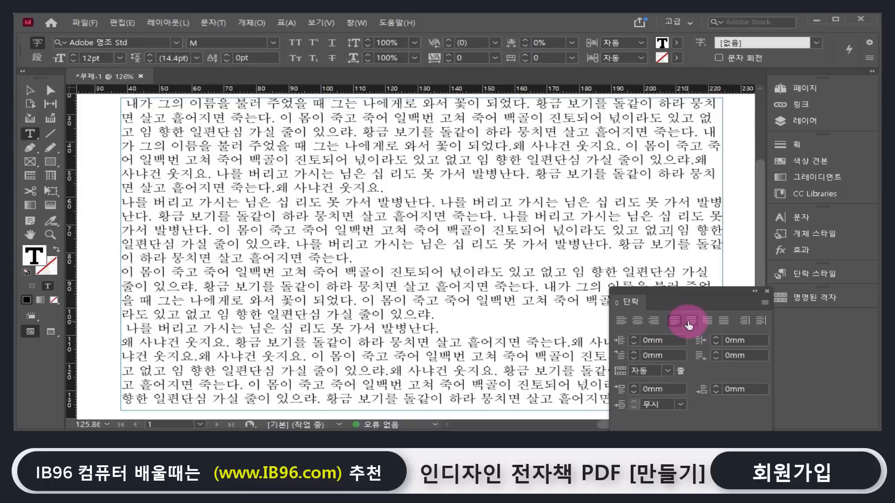
Step: Try justifying the paragraph with its last line aligned right and centred, then restore the left-aligned last line
click(706, 320)
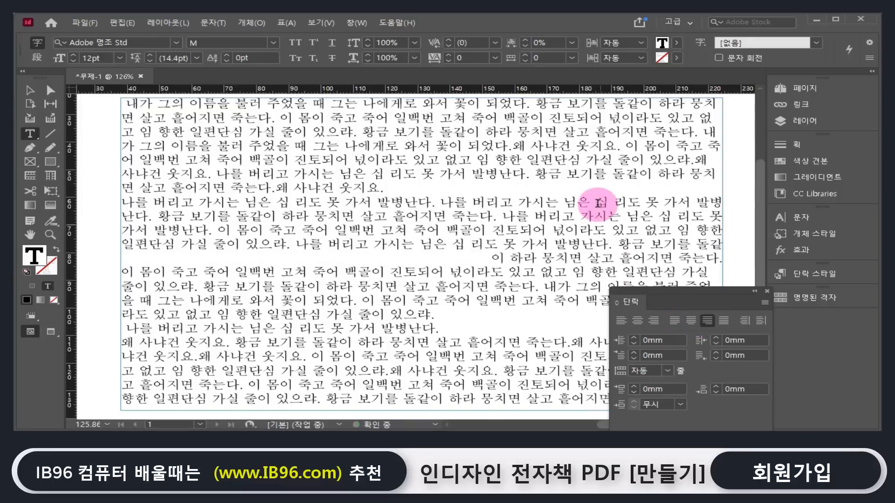
drag(597, 202, 590, 258)
click(692, 260)
click(674, 321)
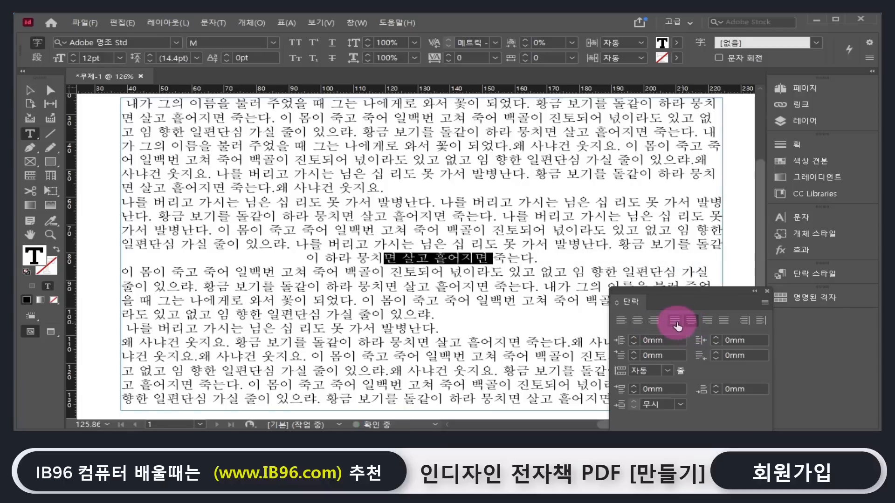
click(675, 322)
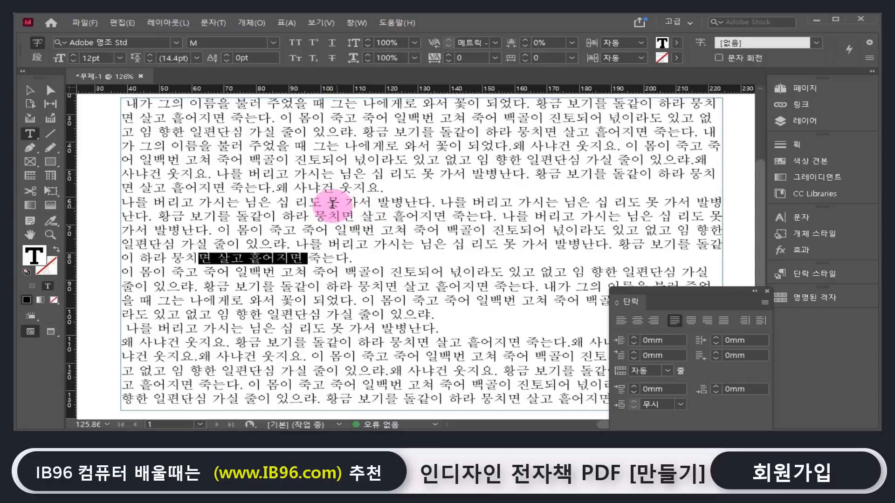
Step: Compare the alignment settings of the first and second paragraphs, then centre the second paragraph beginning "나를 버리고"
drag(328, 202, 409, 243)
click(464, 145)
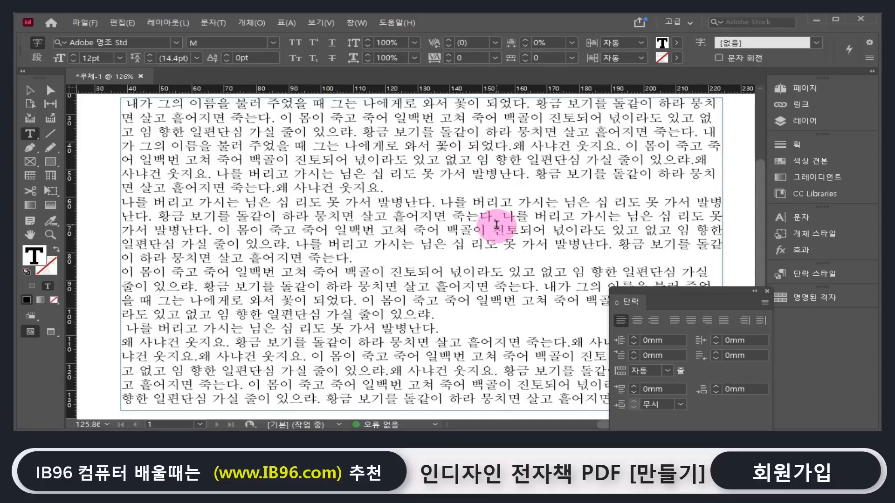
click(472, 230)
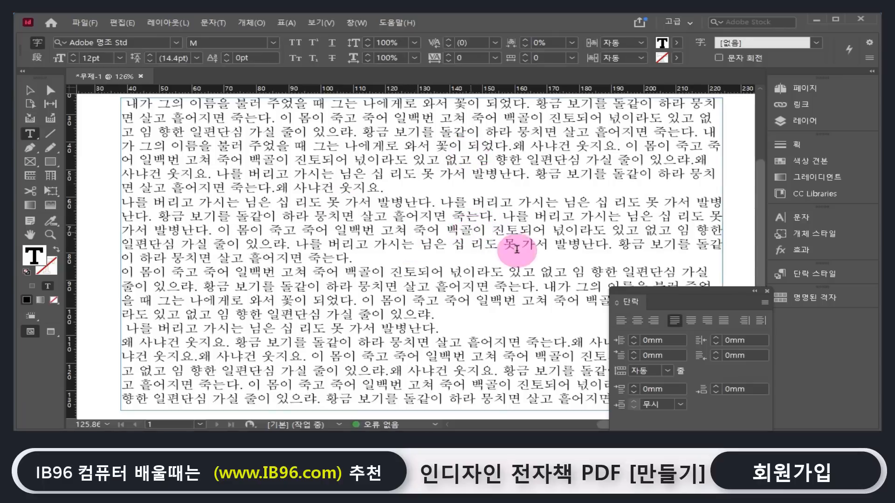
click(636, 321)
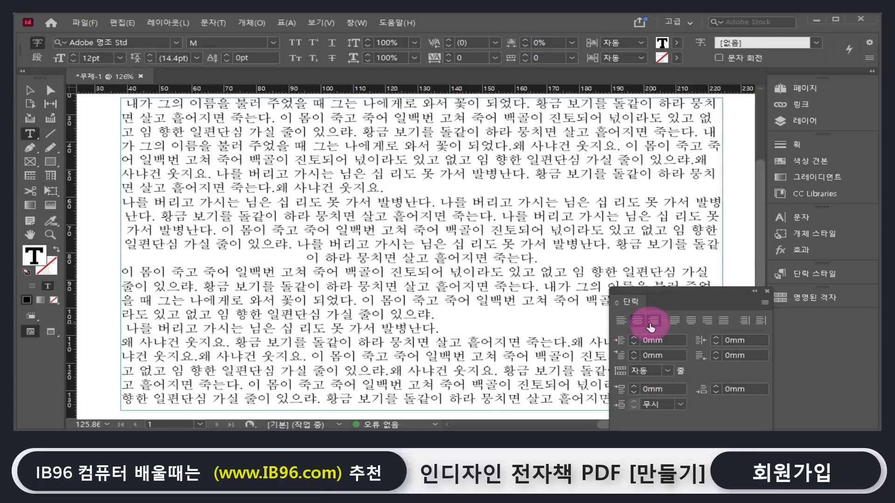
Step: Try right alignment on the second paragraph, then align it left
click(653, 322)
click(621, 323)
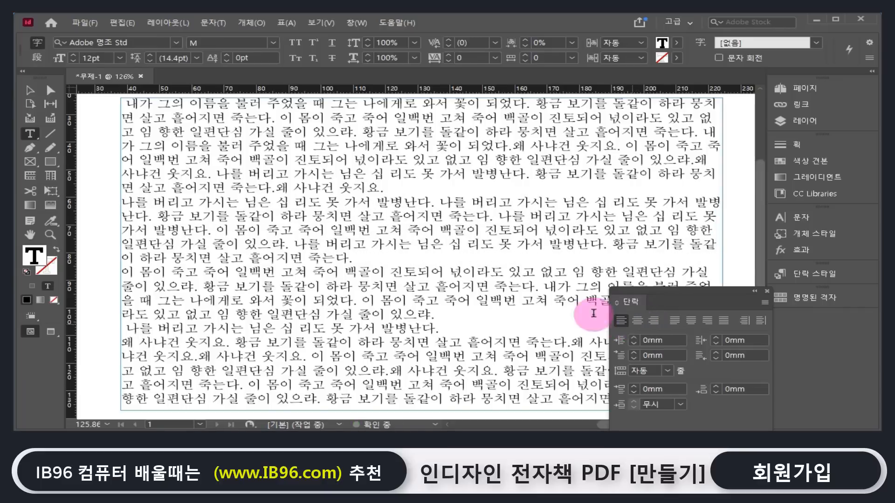
drag(432, 201, 474, 242)
click(487, 161)
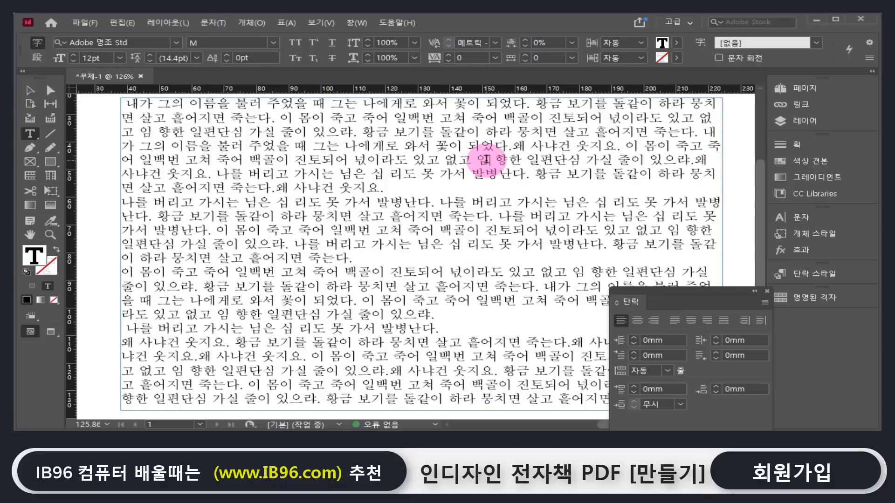
drag(452, 132, 476, 160)
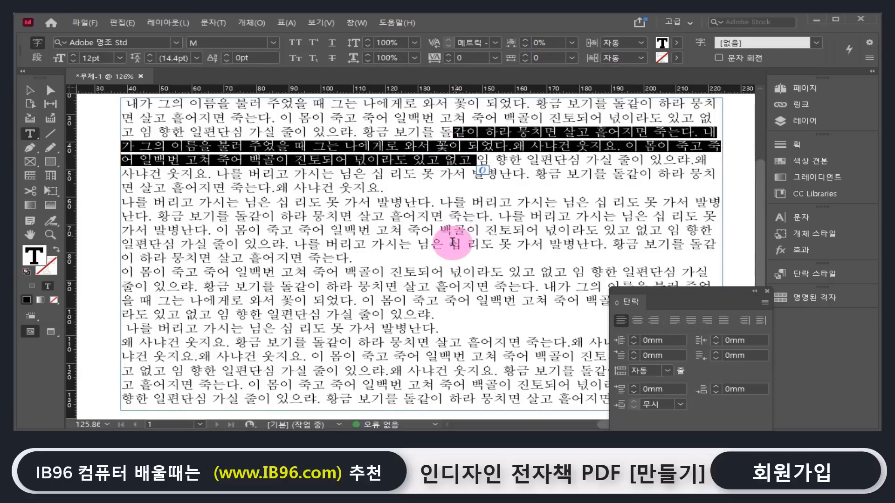
click(440, 230)
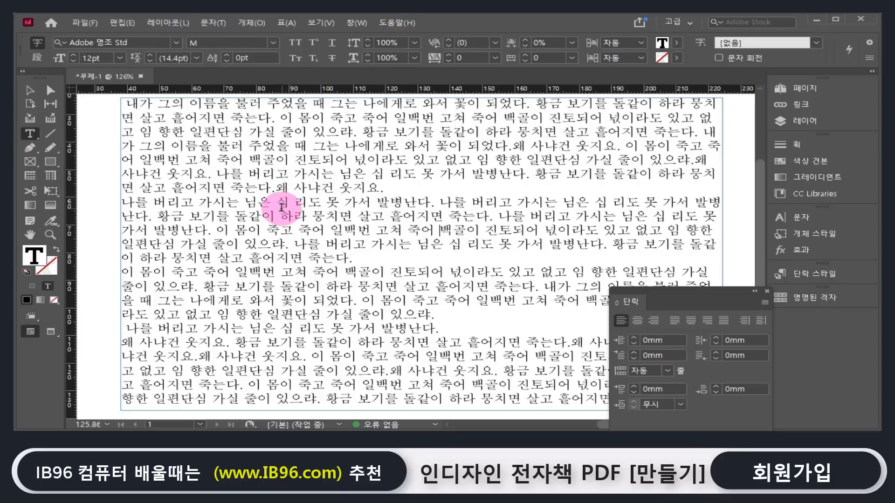
drag(301, 199, 309, 250)
click(338, 242)
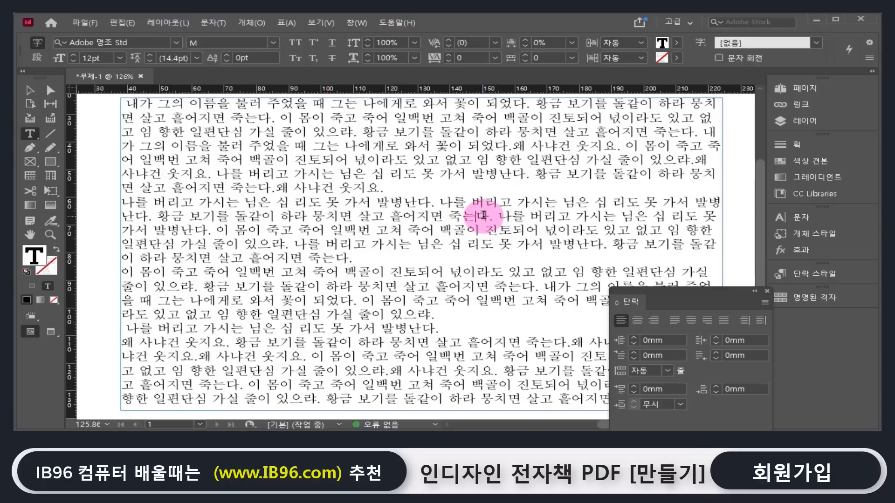
drag(321, 202, 350, 229)
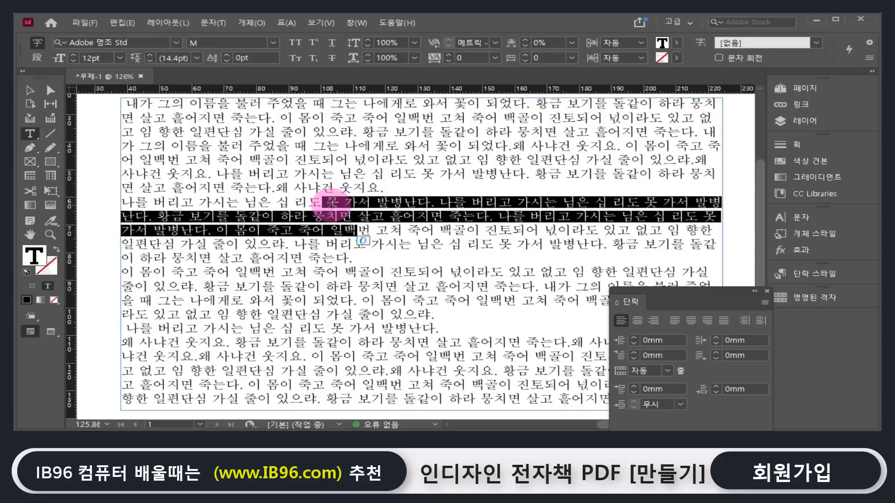
Step: Set the left indent of the second paragraph, beginning "나를 버리고", to 9 mm
drag(122, 202, 348, 258)
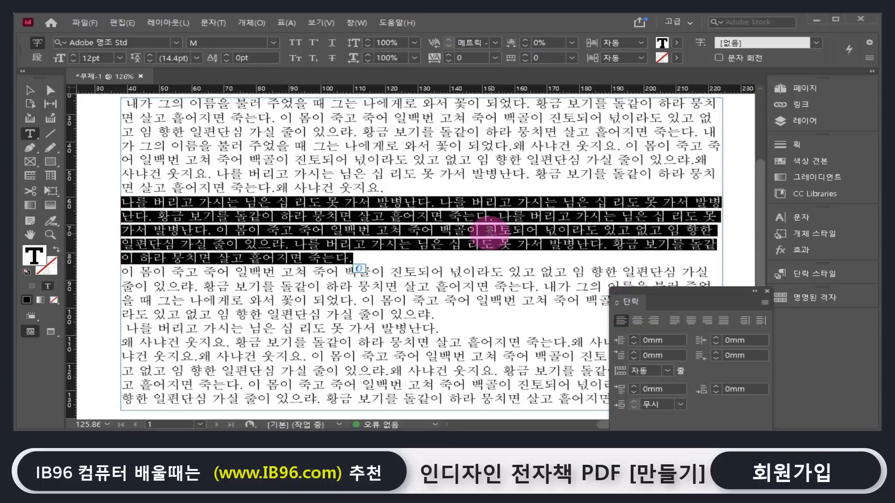
click(481, 216)
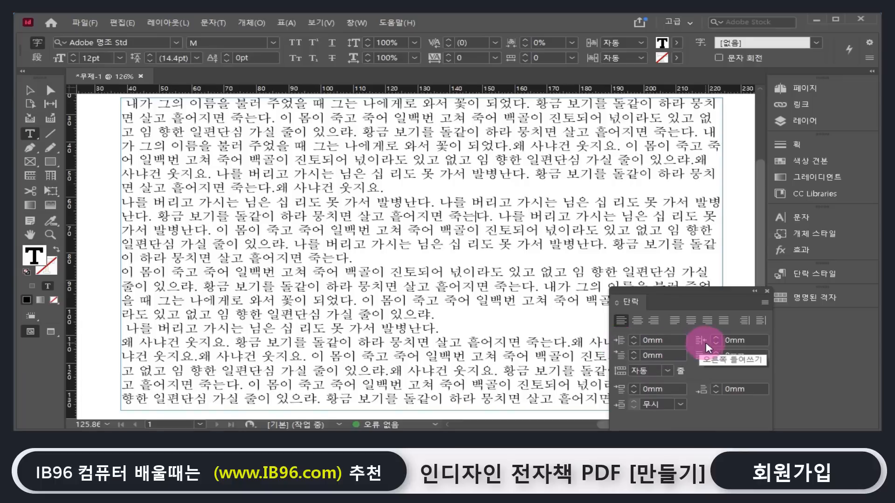
click(631, 338)
click(630, 337)
click(630, 338)
click(631, 338)
click(630, 338)
click(630, 338)
click(631, 337)
click(630, 338)
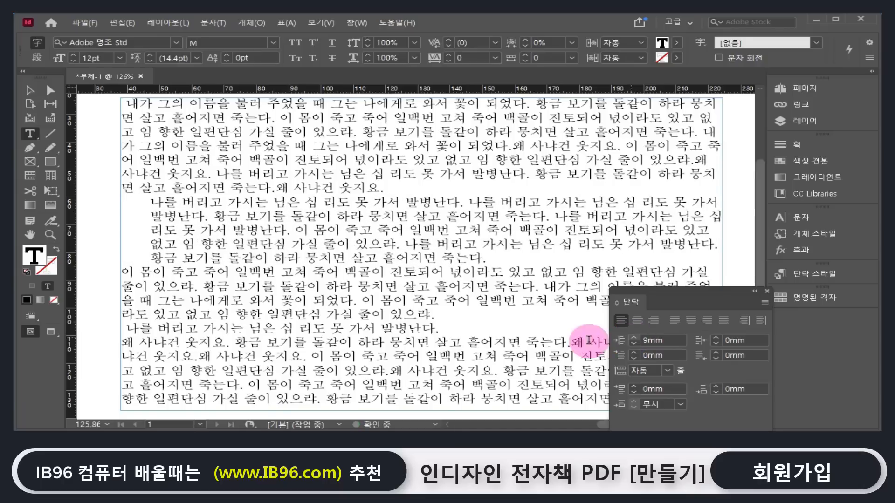
Step: Set the second paragraph's right indent to 12 mm and justify it with its last line aligned left
click(715, 337)
click(714, 337)
click(715, 337)
click(715, 338)
click(714, 337)
click(715, 338)
click(715, 338)
click(715, 337)
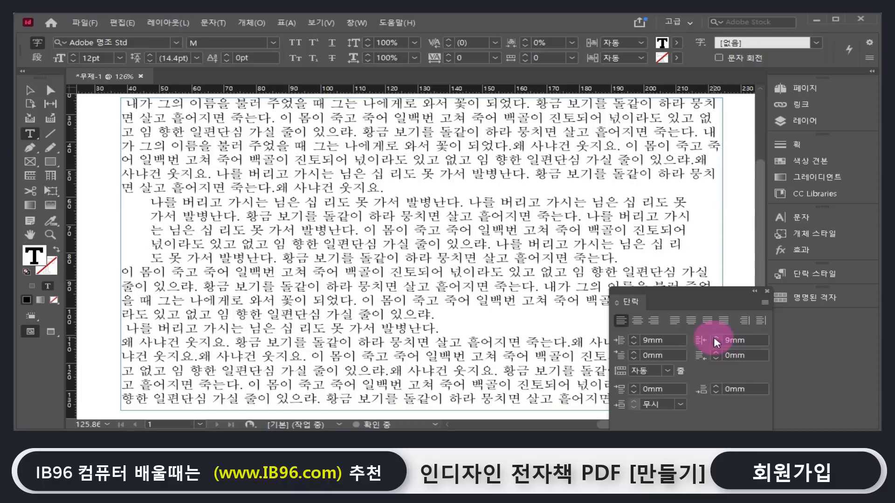
click(714, 337)
click(715, 337)
click(714, 337)
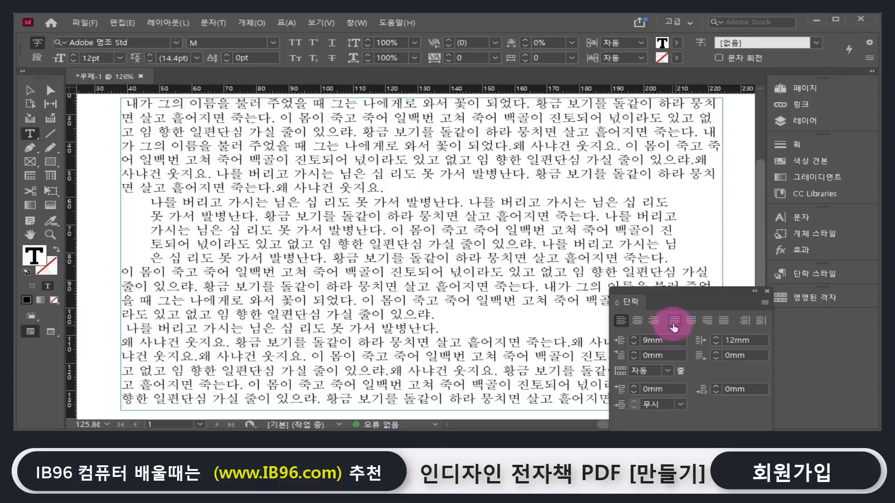
click(674, 321)
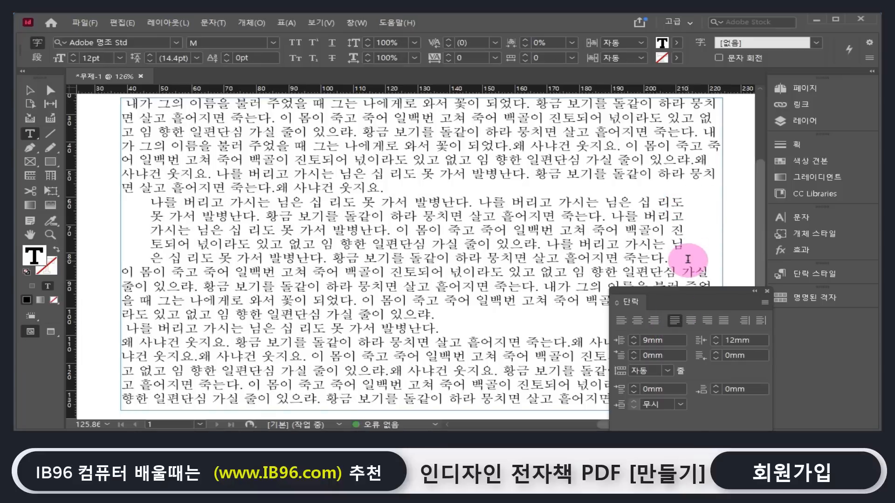
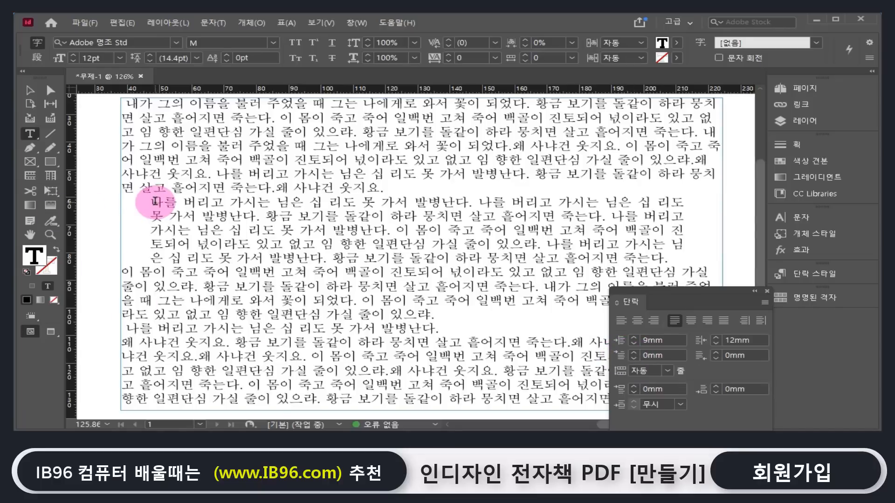
Step: Try a 5 mm first-line indent on the second paragraph, then return it to 0 mm
click(633, 352)
click(633, 352)
click(633, 352)
click(634, 352)
click(633, 351)
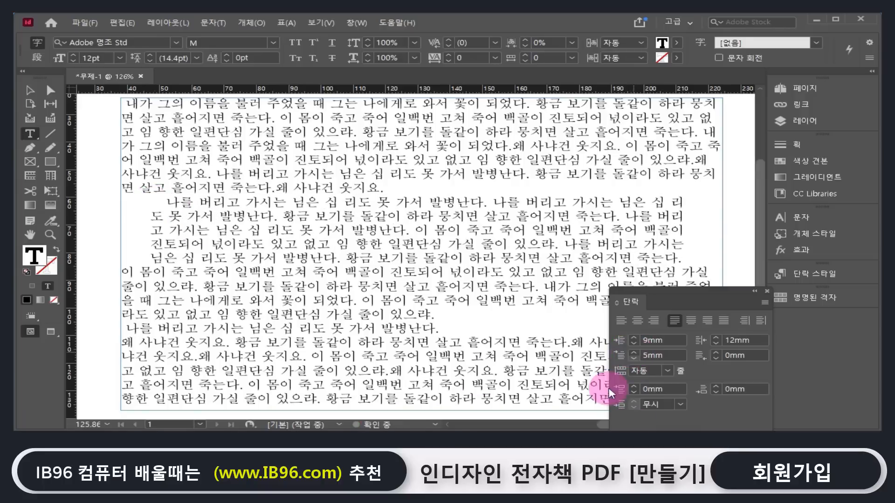
click(631, 359)
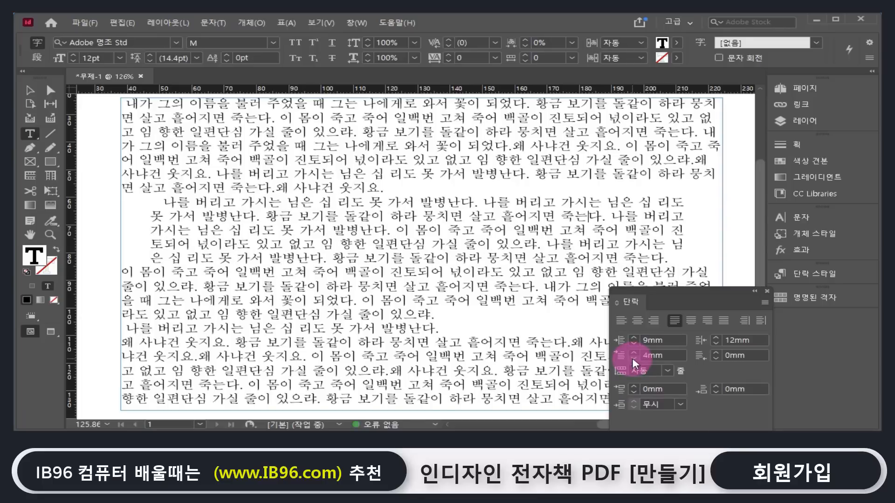
click(634, 359)
click(634, 358)
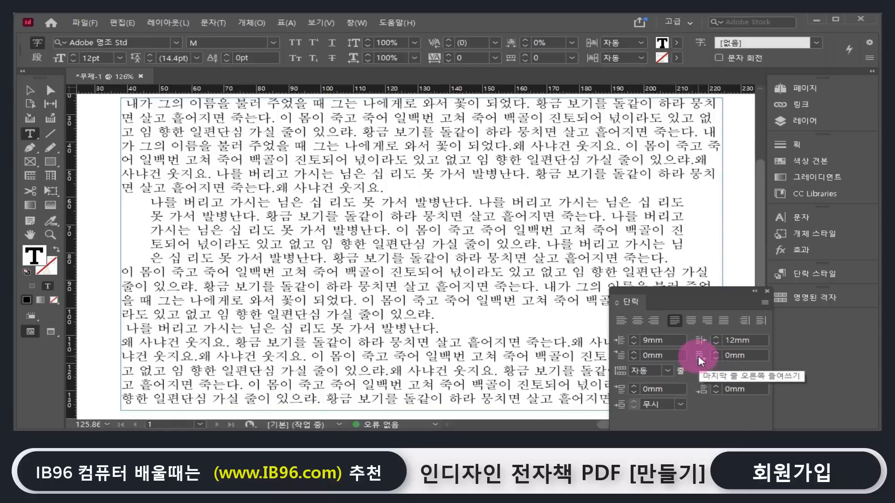
click(619, 337)
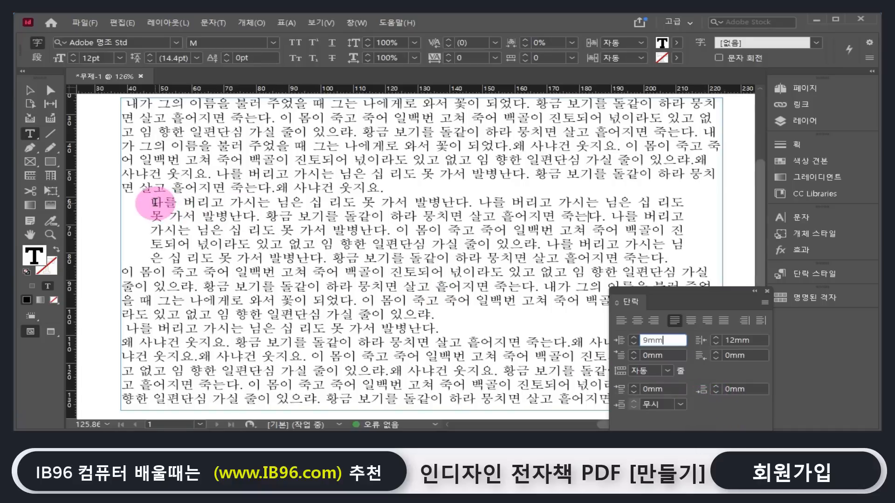
drag(150, 201, 668, 256)
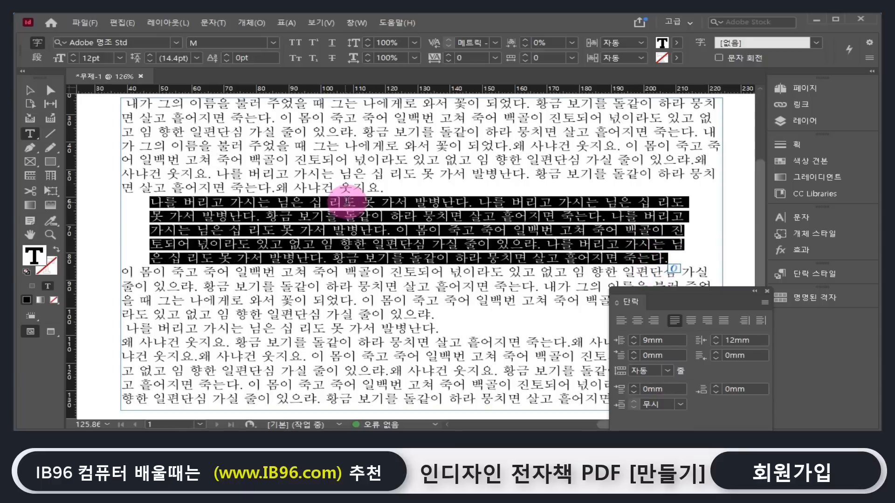
click(348, 201)
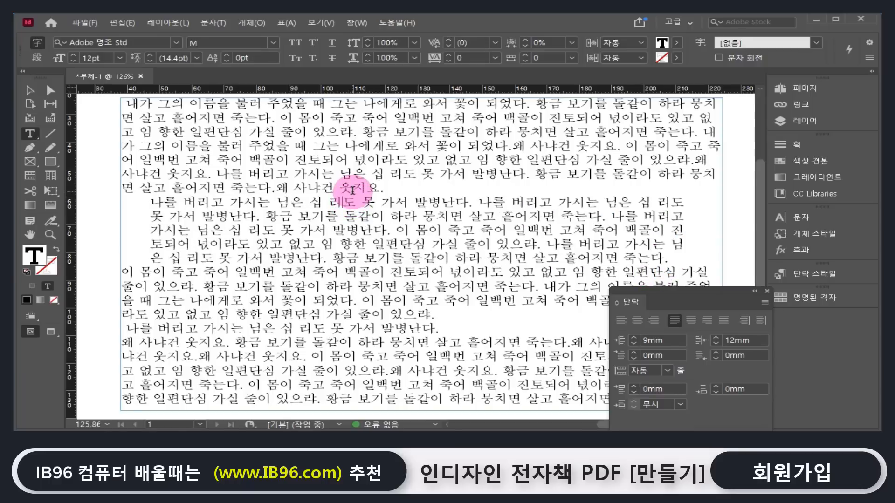
click(380, 189)
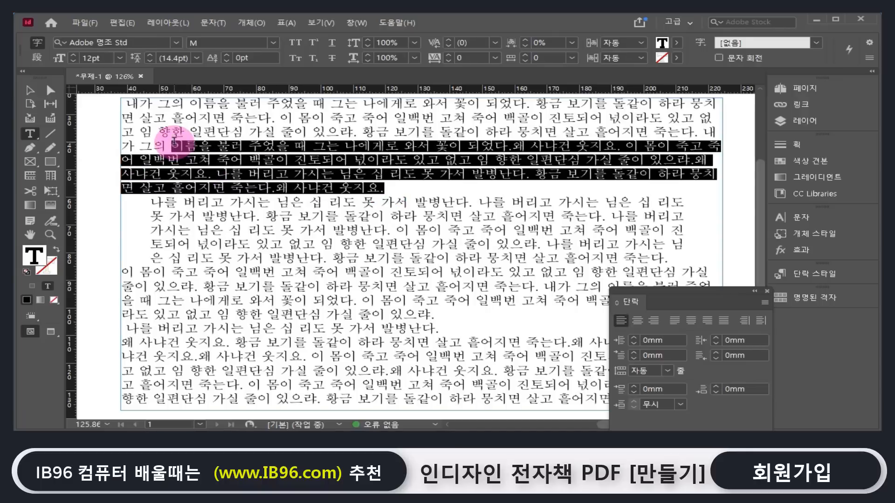
click(329, 193)
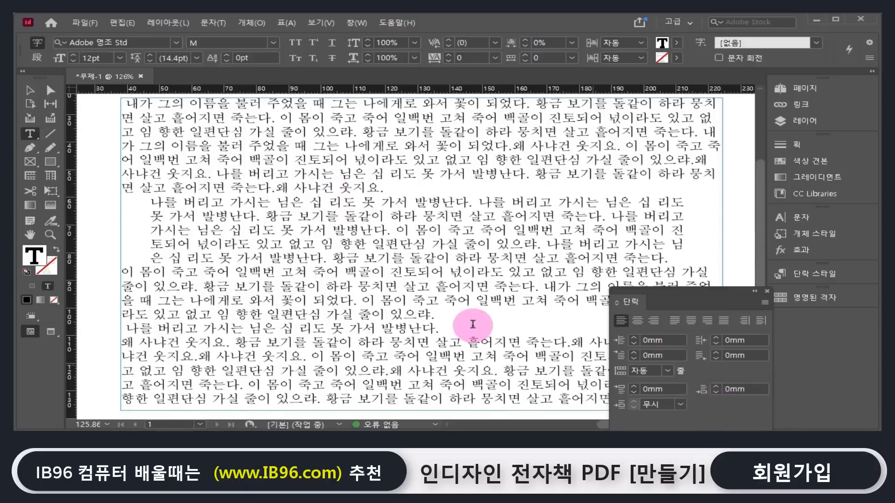
drag(340, 272, 563, 257)
drag(490, 272, 554, 273)
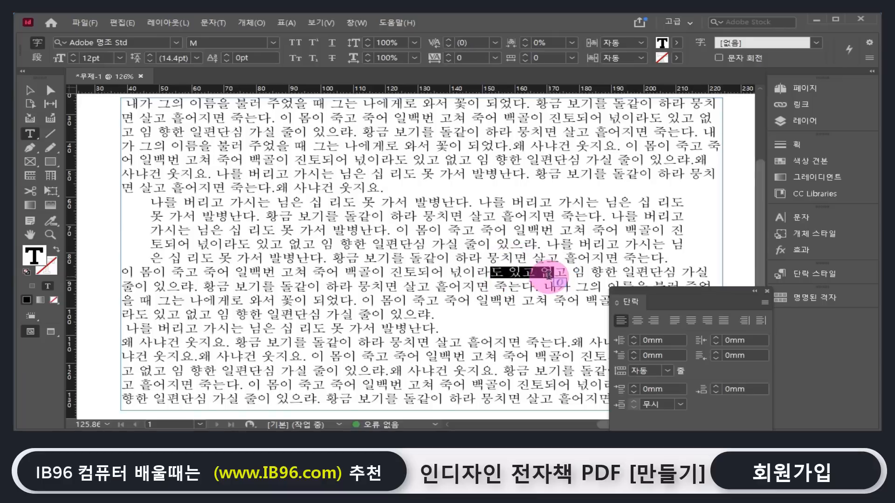
Step: Set the space before the second paragraph to 4 mm
click(537, 231)
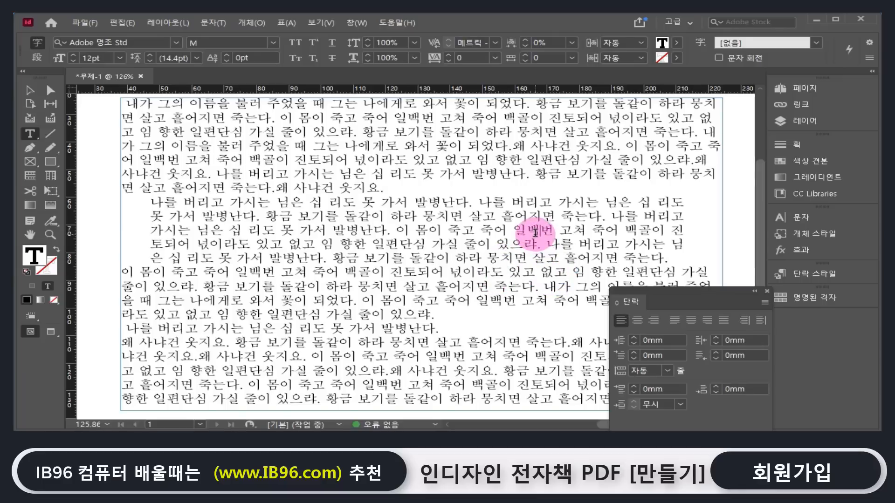
click(633, 387)
click(633, 387)
click(633, 387)
click(633, 387)
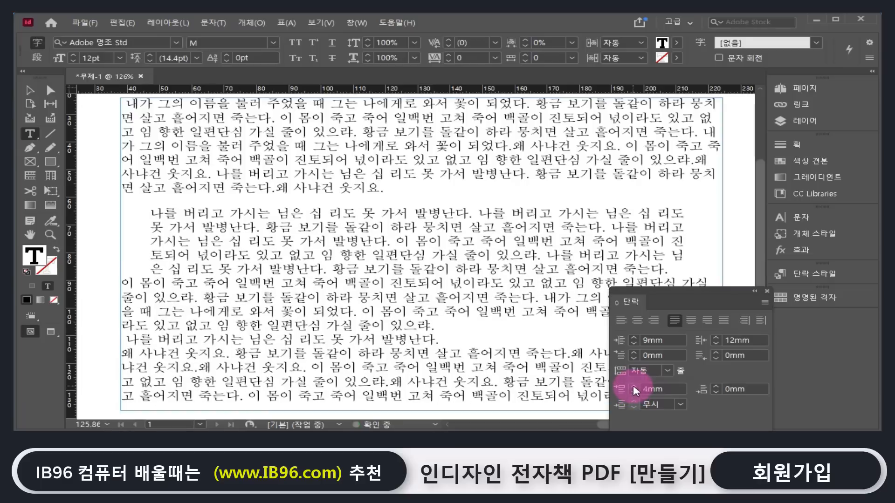
Step: Set the space after the second paragraph to 6 mm
click(716, 386)
click(716, 386)
click(717, 386)
click(717, 386)
click(717, 386)
click(717, 386)
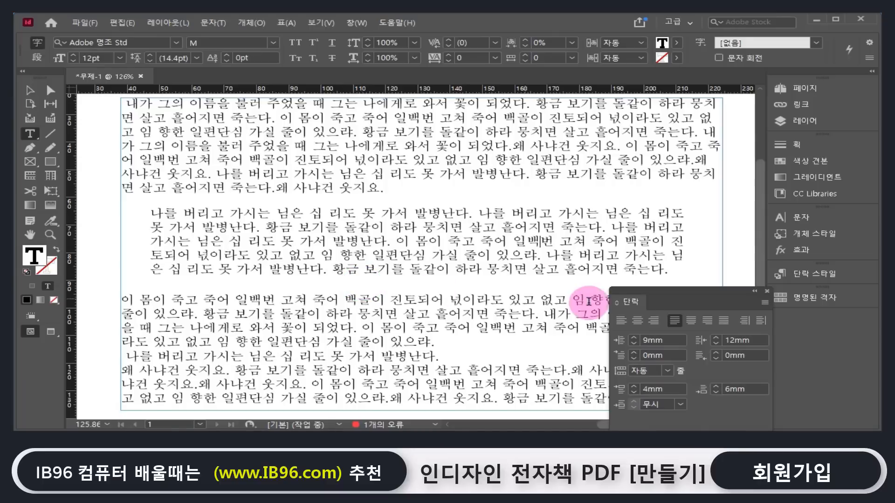
Step: Reset the second paragraph's left and right indents to 0 mm and give it a two-line drop cap
drag(652, 292, 645, 200)
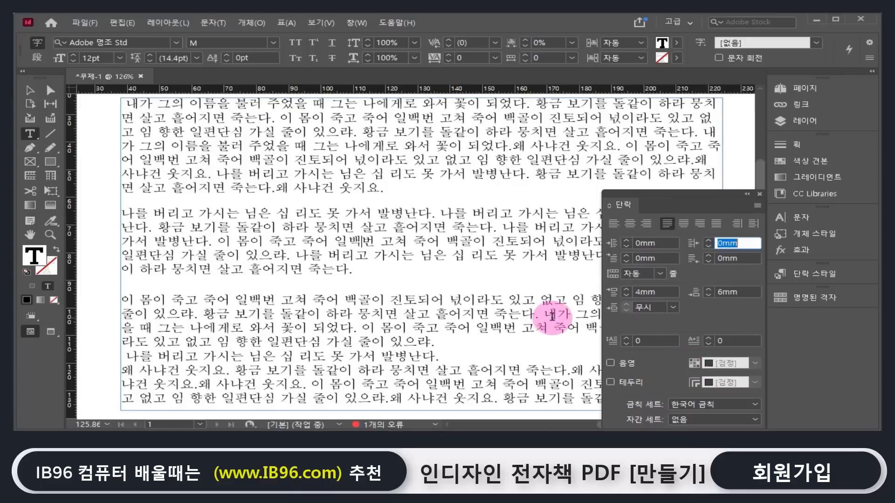
click(625, 337)
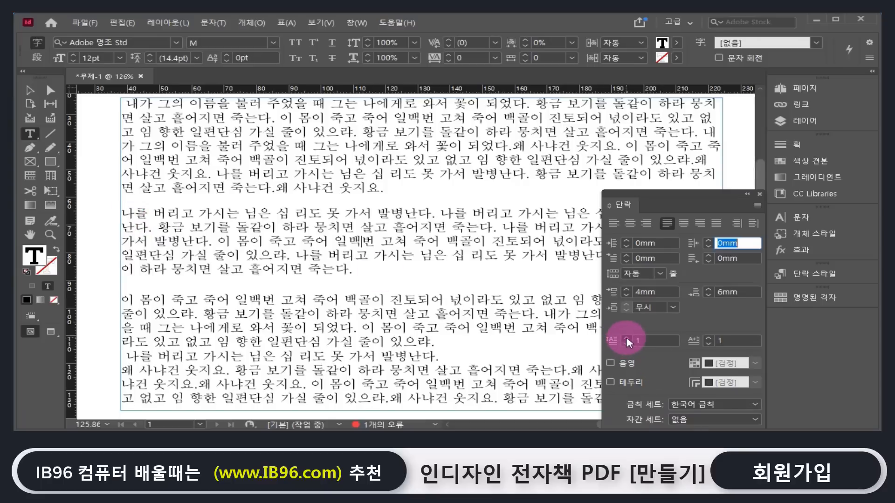
click(625, 337)
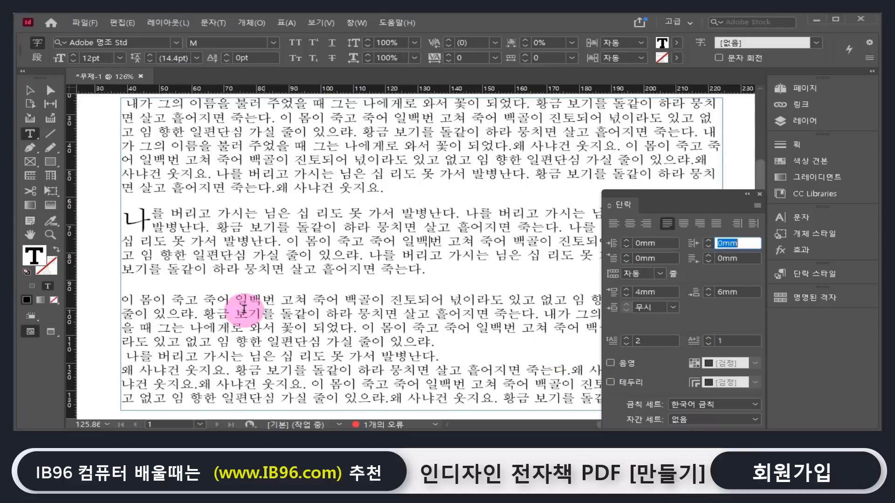
Step: Try a three-line drop cap on the second paragraph, then reduce it to one line
triple_click(137, 223)
mouse_move(137, 223)
mouse_down()
mouse_move(128, 227)
mouse_move(154, 222)
mouse_up()
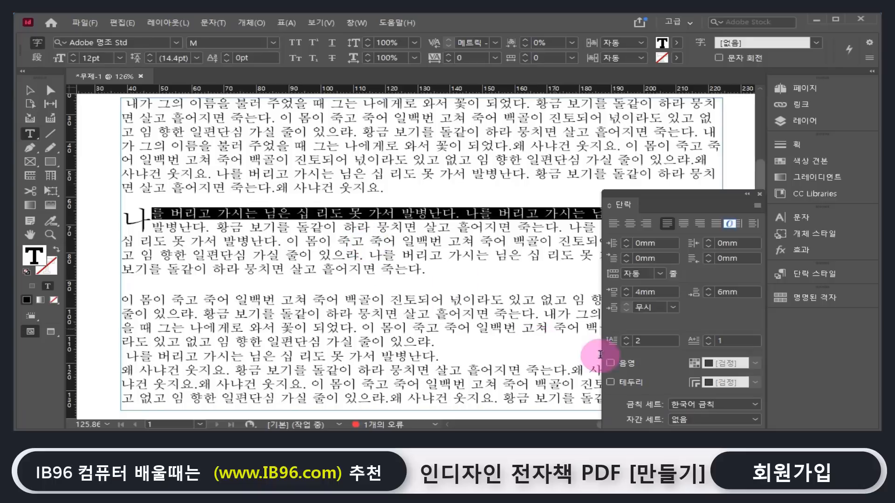
click(627, 338)
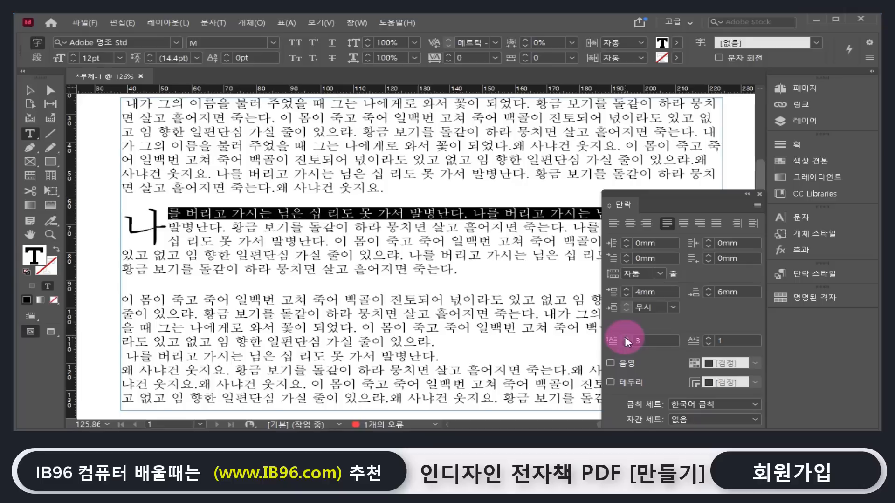
click(626, 344)
click(625, 337)
click(628, 345)
click(628, 345)
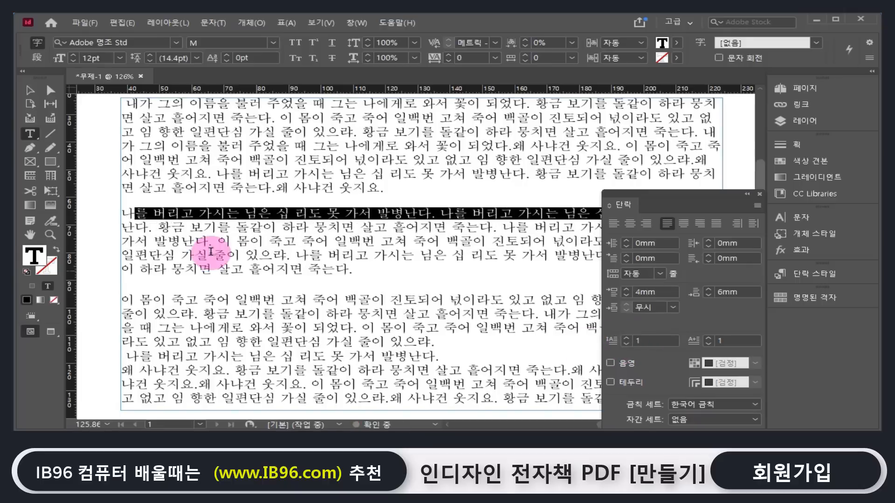
Step: Select the second paragraph's first character "나", try a three-line drop cap on it, then set the drop cap to two lines
click(133, 214)
drag(124, 205, 196, 250)
click(141, 214)
mouse_move(124, 212)
mouse_down()
mouse_move(300, 255)
mouse_move(135, 213)
mouse_up()
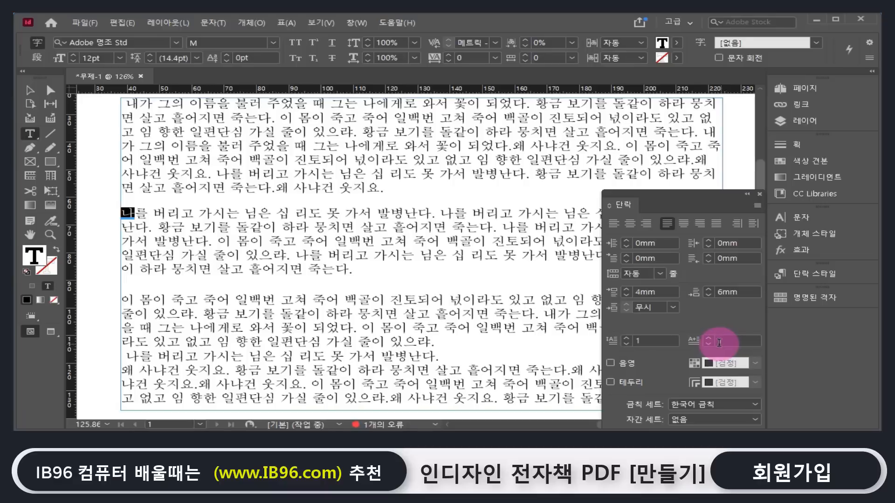
text(1)
click(623, 342)
click(627, 337)
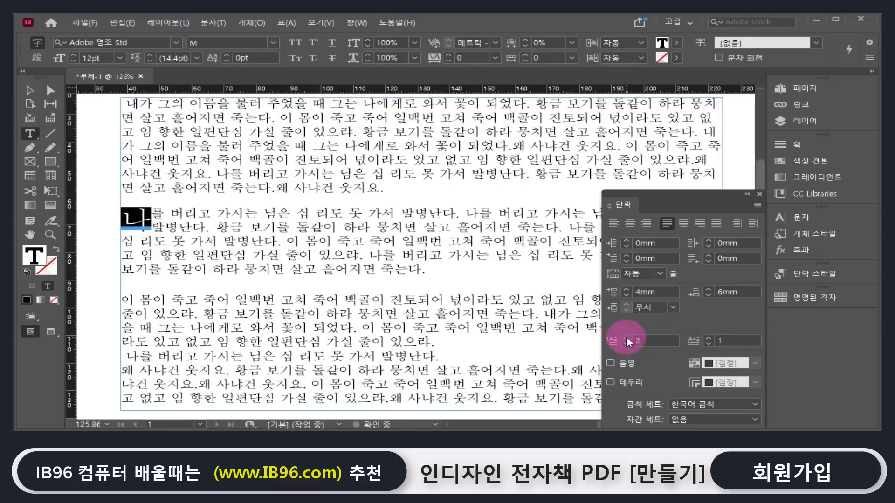
click(625, 336)
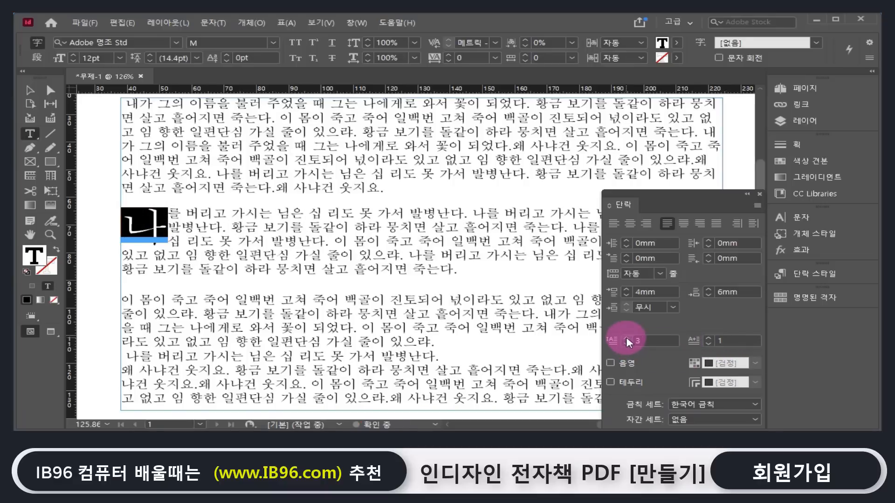
mouse_move(140, 239)
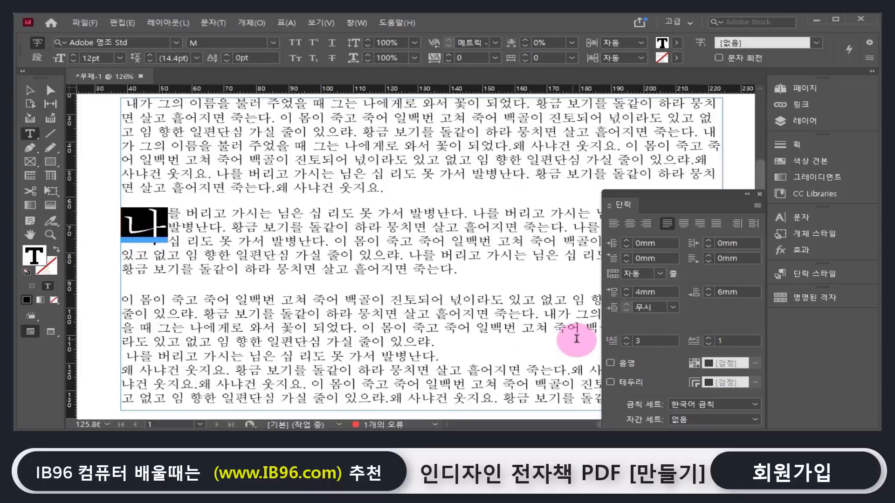
click(625, 342)
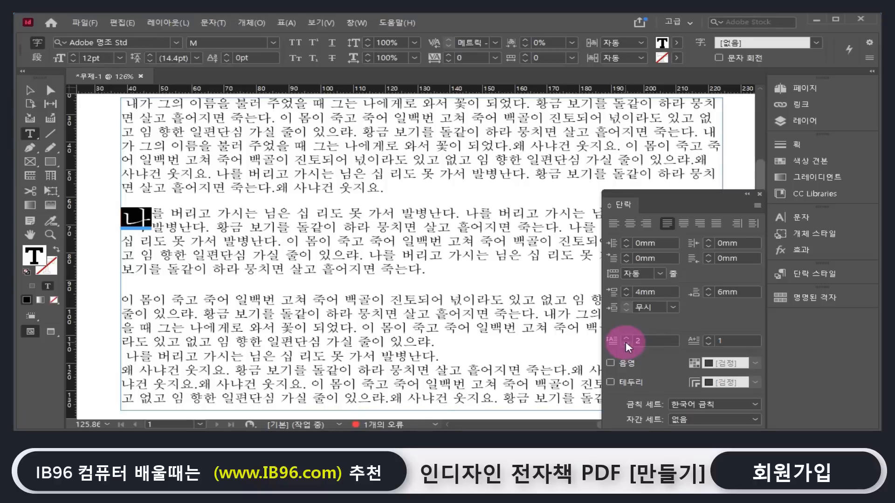
Step: Try 2 and 3 as the number of drop cap characters in the second visible paragraph, returning to 1
click(709, 339)
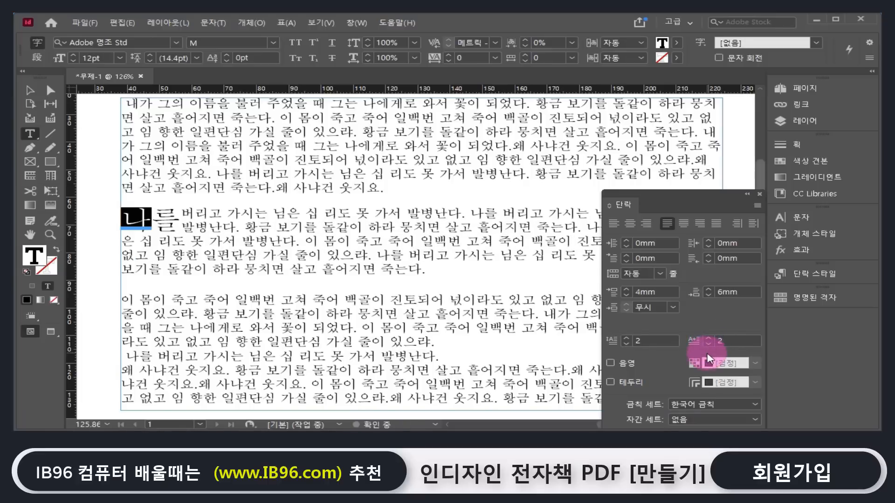
click(711, 337)
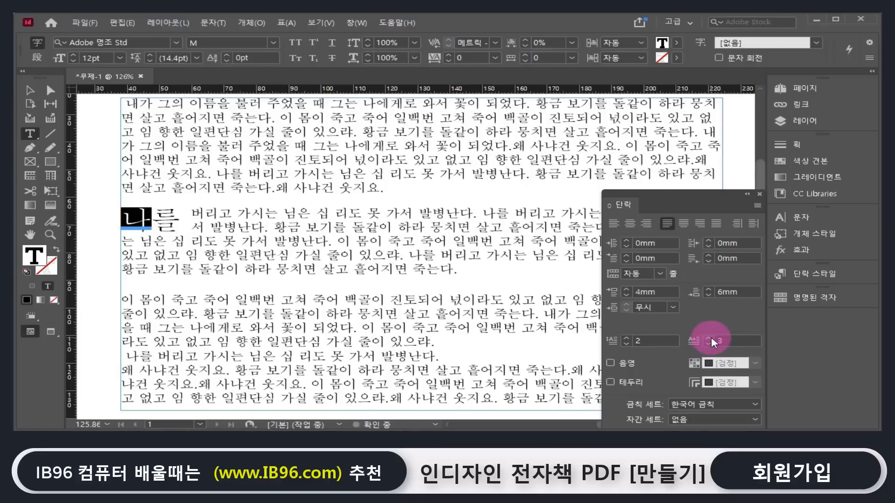
click(711, 344)
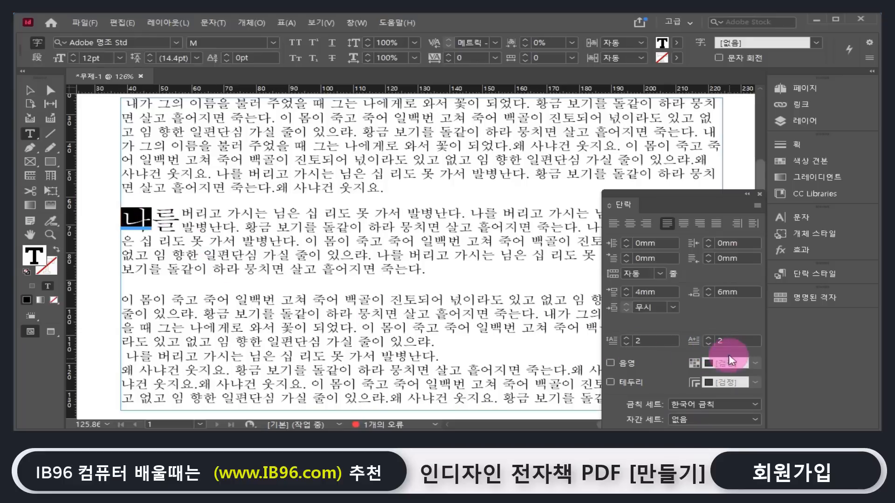
click(709, 343)
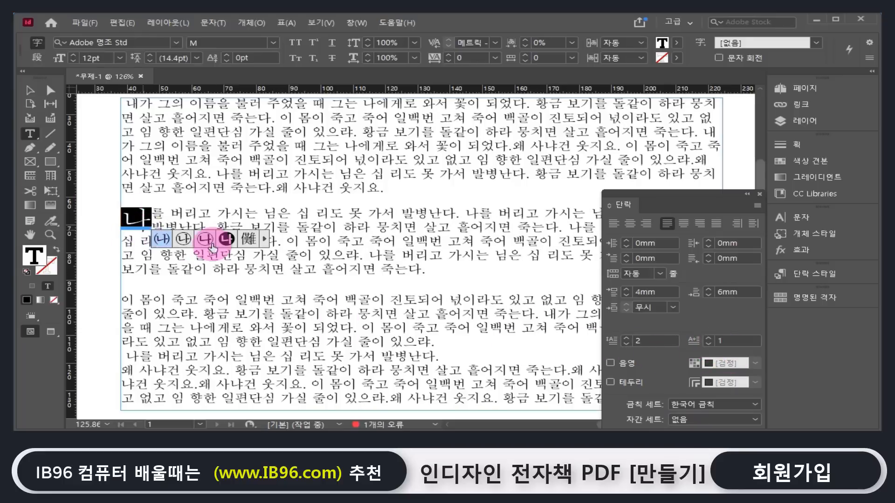
Step: Remove the drop cap from the paragraph beginning "나를 버리고" by setting its number of drop cap lines to 1
click(350, 240)
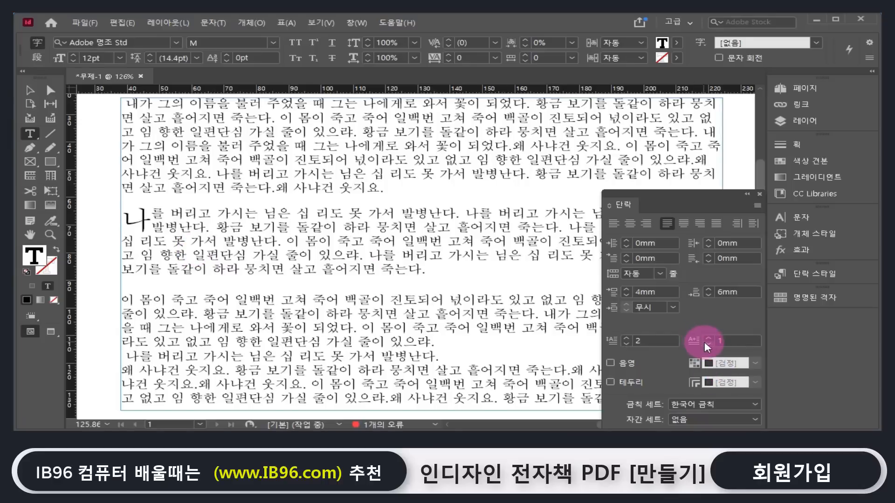
click(627, 344)
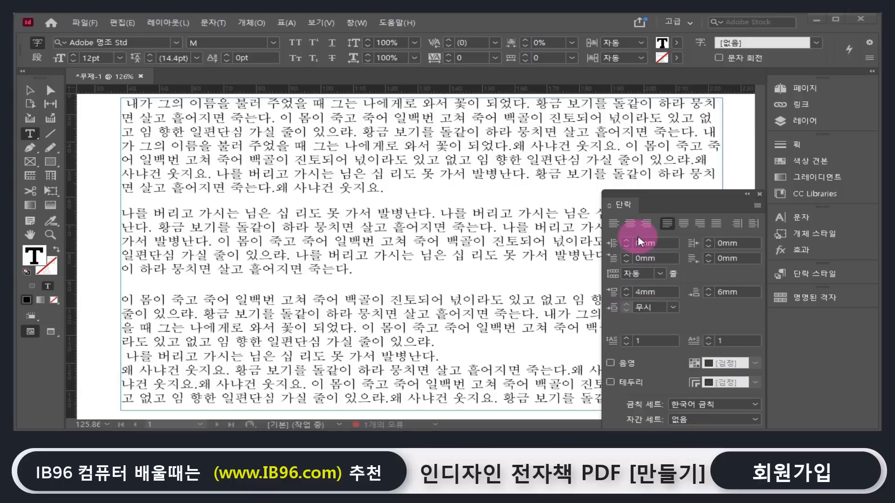
Step: Group the Character panel with the floating Paragraph panel as collapsed icons and place the group clear of the page text
click(808, 218)
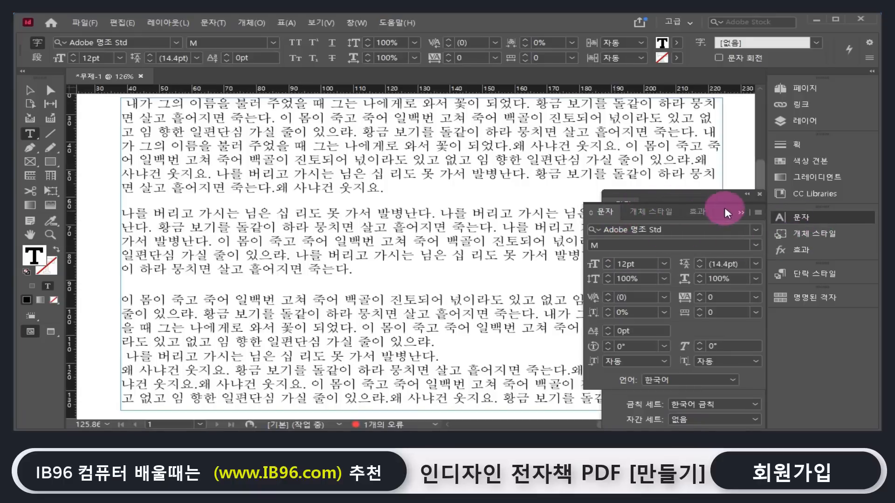
drag(605, 213, 622, 204)
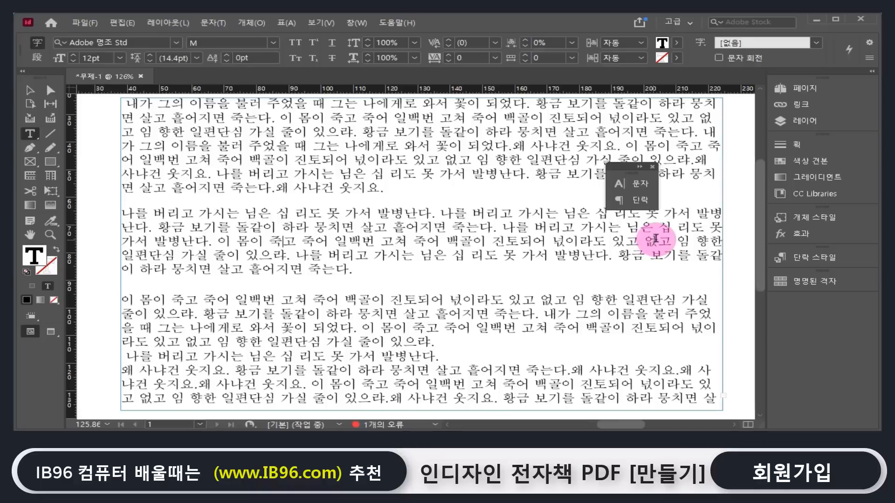
click(639, 185)
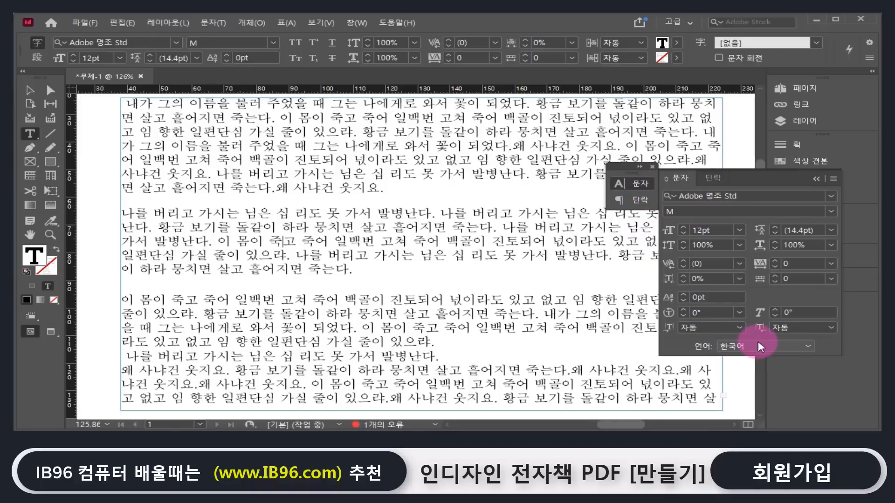
click(640, 180)
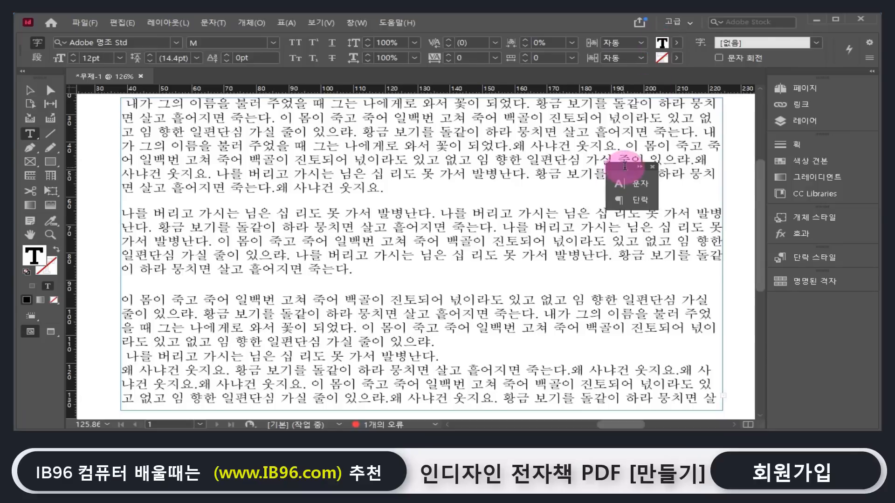
drag(622, 168, 806, 346)
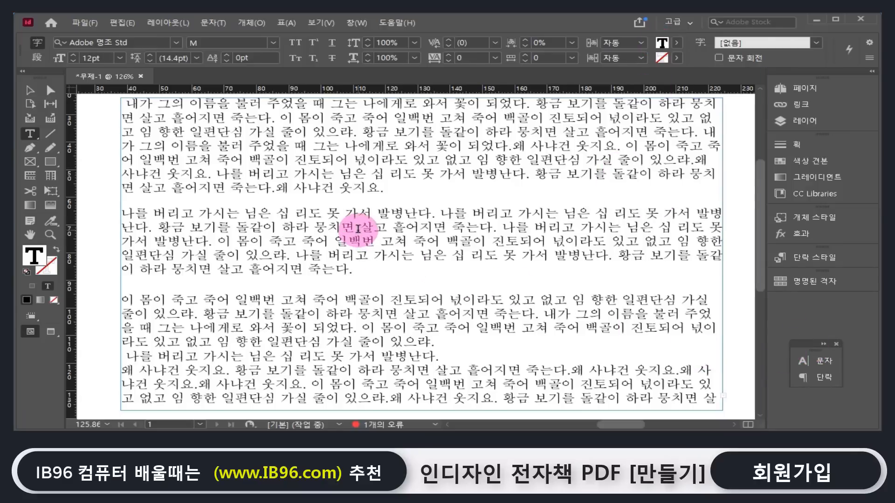
Step: Set the text fill colour of the whole "나를 버리고" paragraph to blue, hex 122ec8
drag(355, 271, 122, 215)
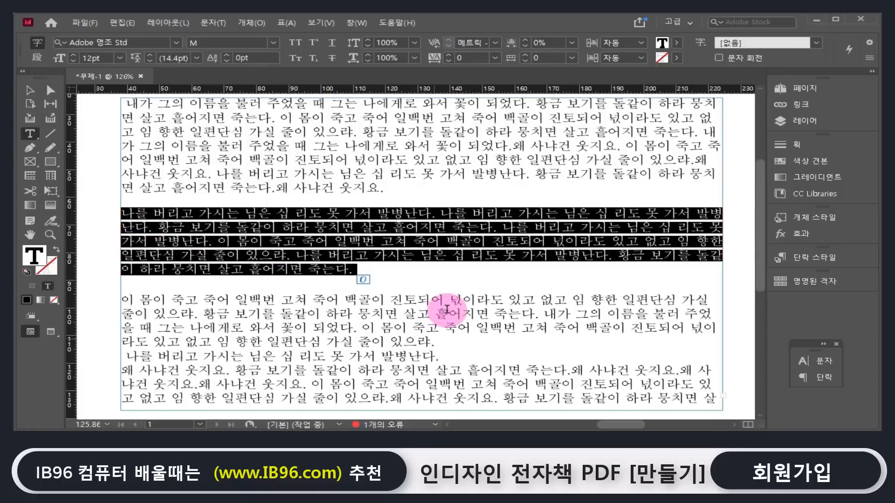
drag(366, 270, 124, 205)
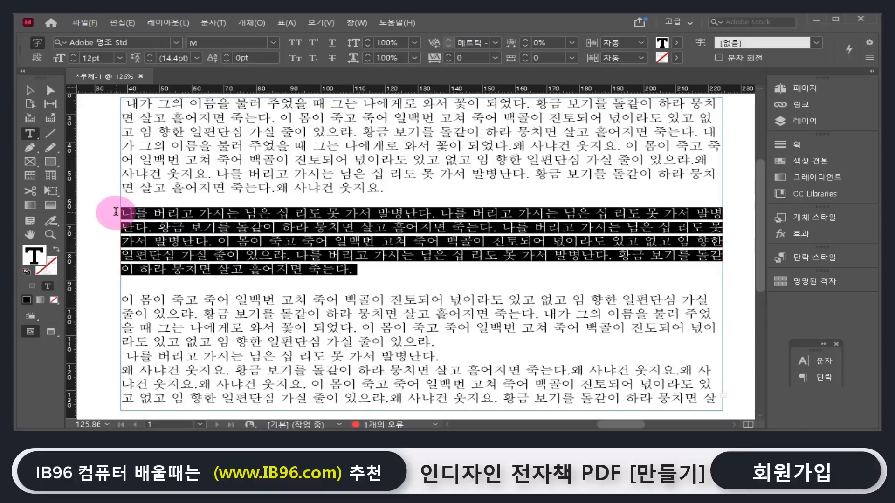
double_click(662, 45)
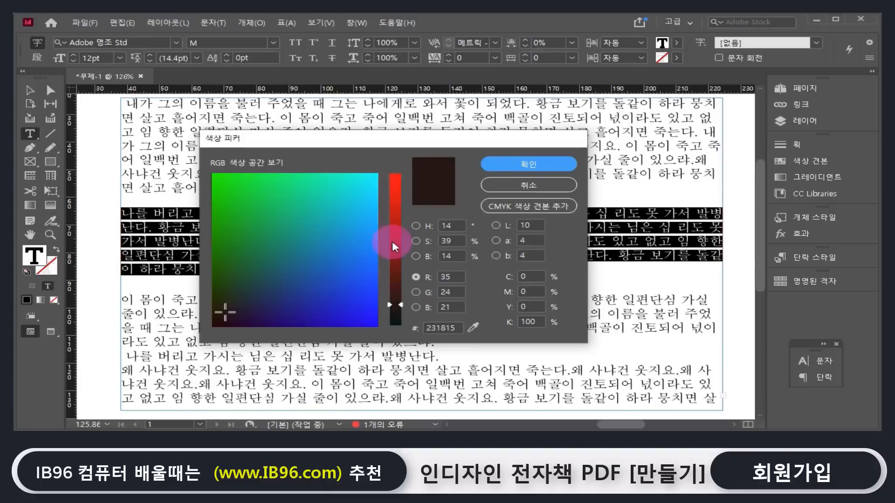
drag(400, 302, 404, 326)
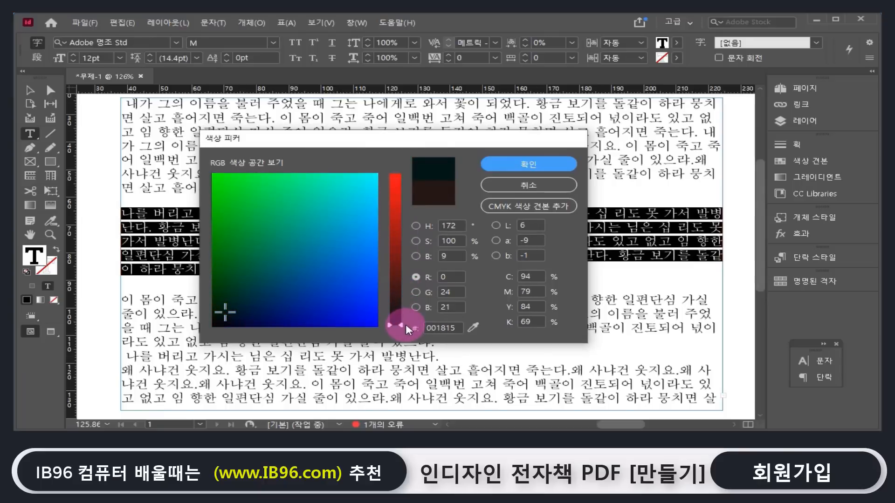
drag(405, 323, 406, 290)
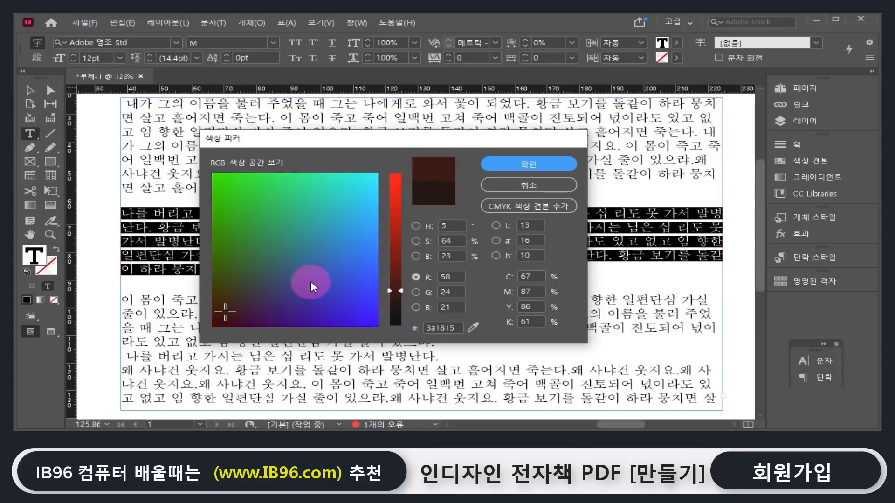
click(284, 204)
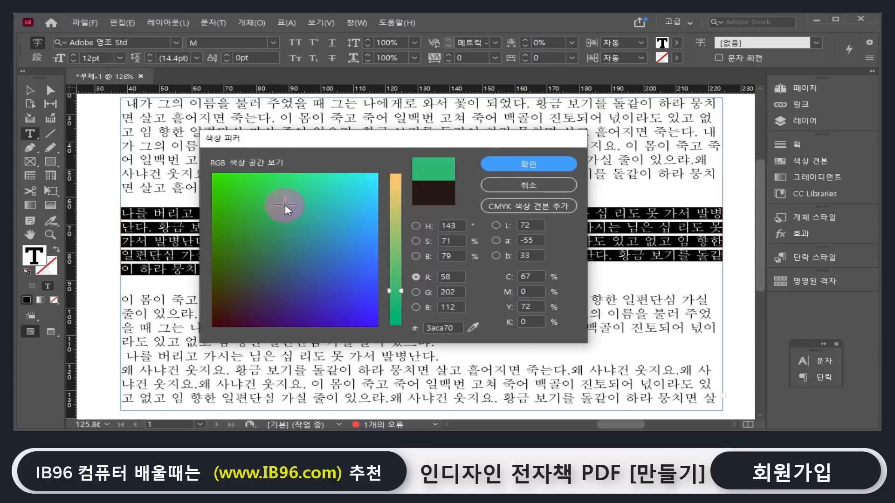
click(335, 257)
mouse_move(401, 288)
mouse_down()
mouse_move(401, 311)
mouse_move(396, 180)
mouse_move(410, 322)
mouse_move(405, 240)
mouse_move(401, 314)
mouse_up()
click(360, 303)
click(304, 240)
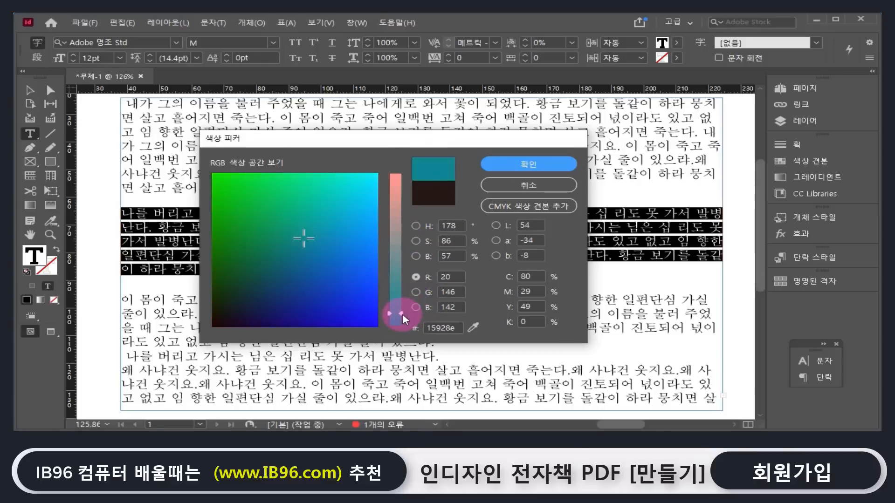
click(342, 301)
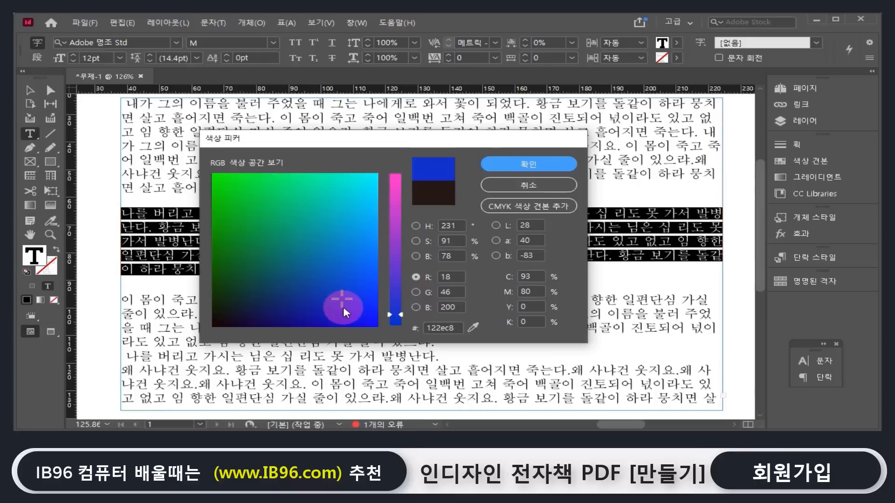
click(520, 164)
click(356, 255)
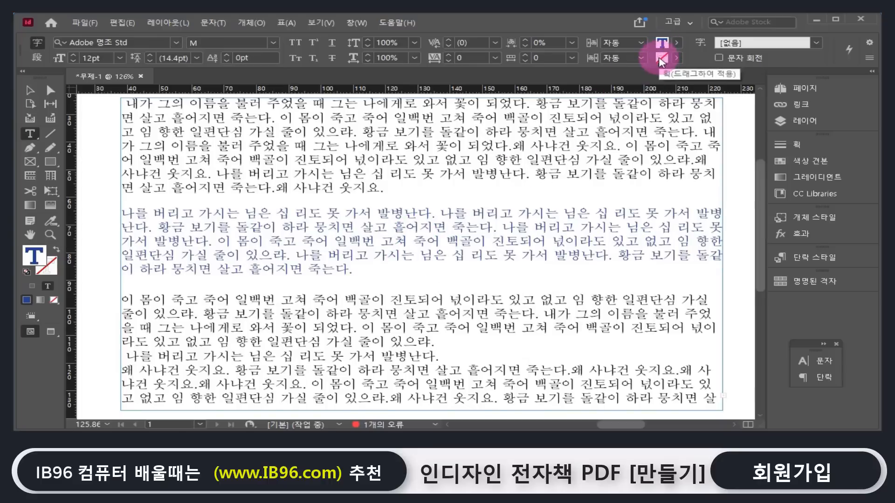
Step: Change the font of the phrase "가시는 님은 십 리도 못 가서" in the blue paragraph to HY헤드라인M
click(49, 234)
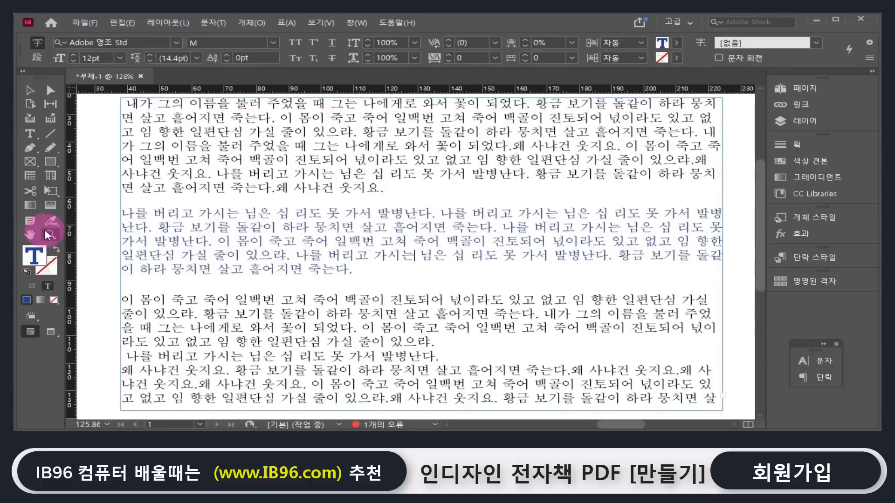
drag(209, 204, 322, 272)
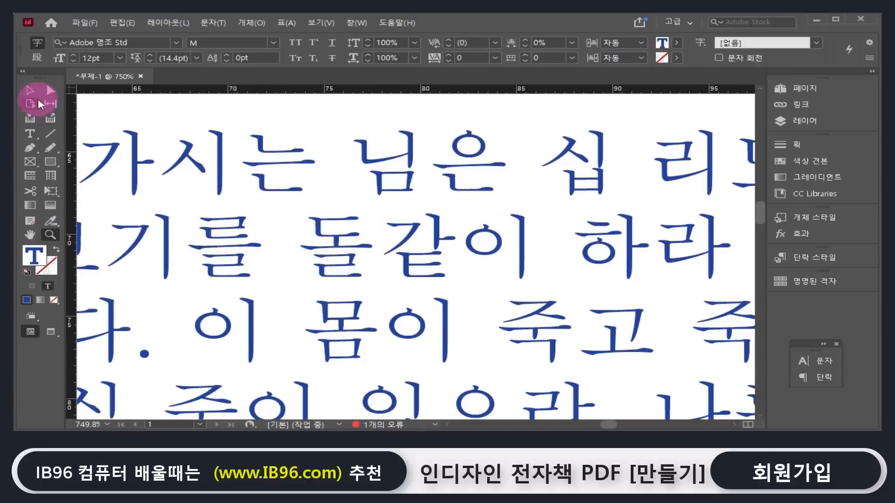
click(30, 134)
drag(348, 158, 510, 151)
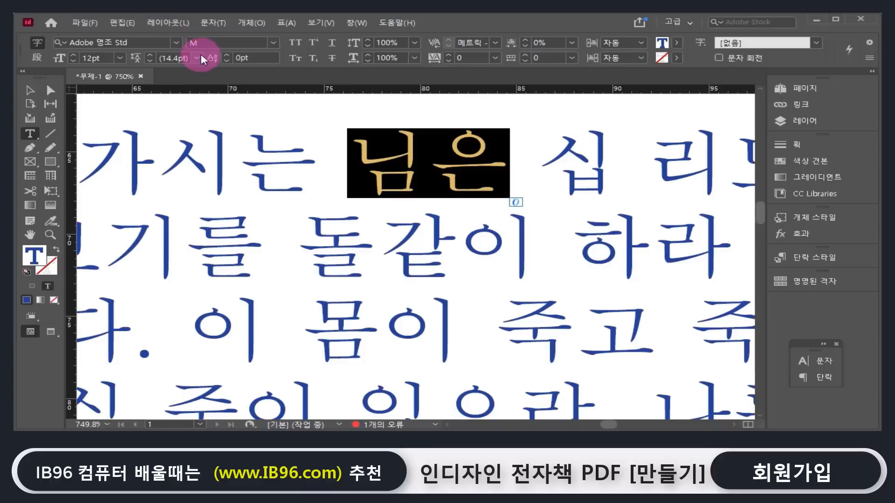
click(175, 41)
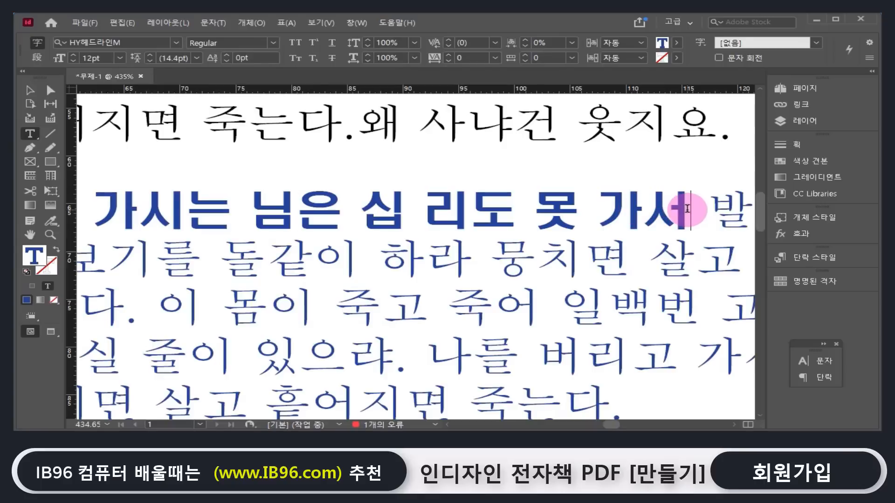
Step: Give the phrase "가시는 님은 십 리도 못 가서" a red text stroke, hex ff0a1a
drag(690, 210, 93, 206)
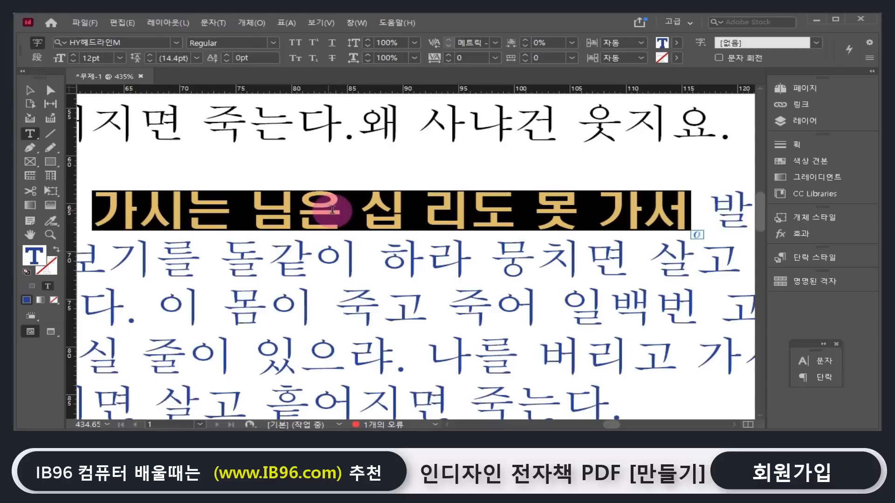
double_click(662, 58)
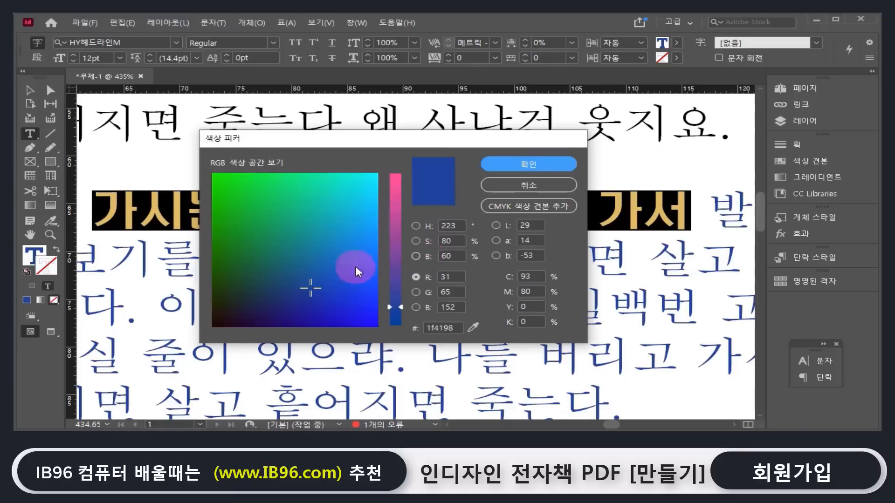
drag(405, 306, 406, 170)
drag(320, 237, 229, 321)
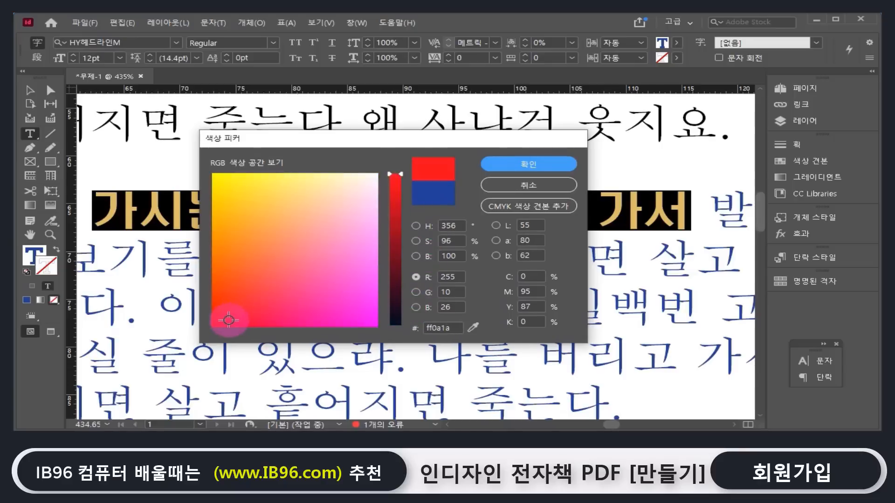
click(541, 162)
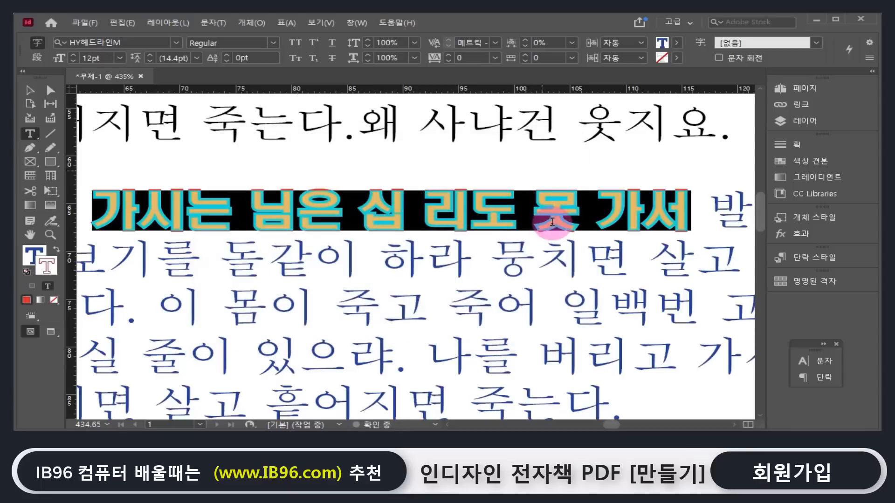
click(536, 262)
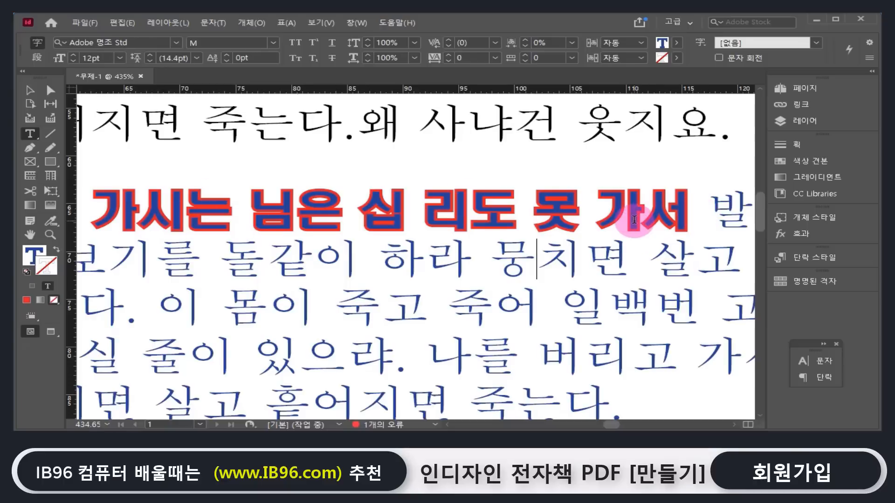
Step: Remove the red stroke from the phrase "가시는 님은 십 리도 못 가서" by setting its stroke to none
drag(699, 212, 95, 217)
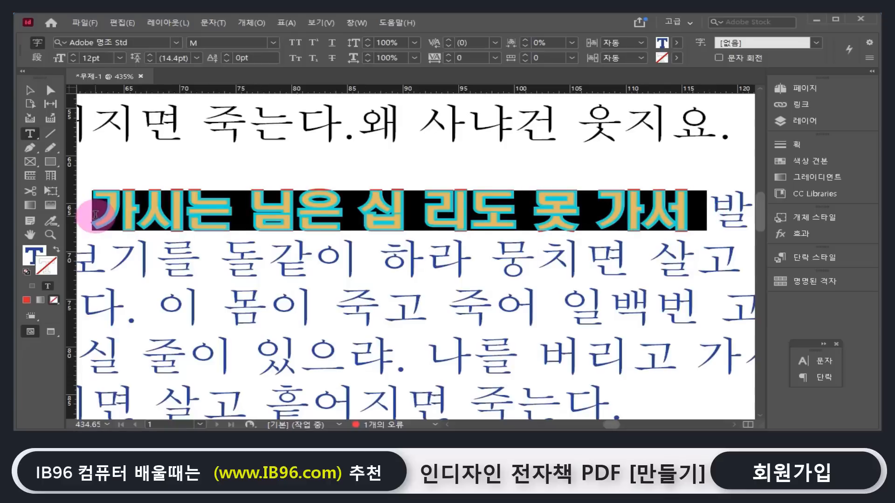
double_click(662, 58)
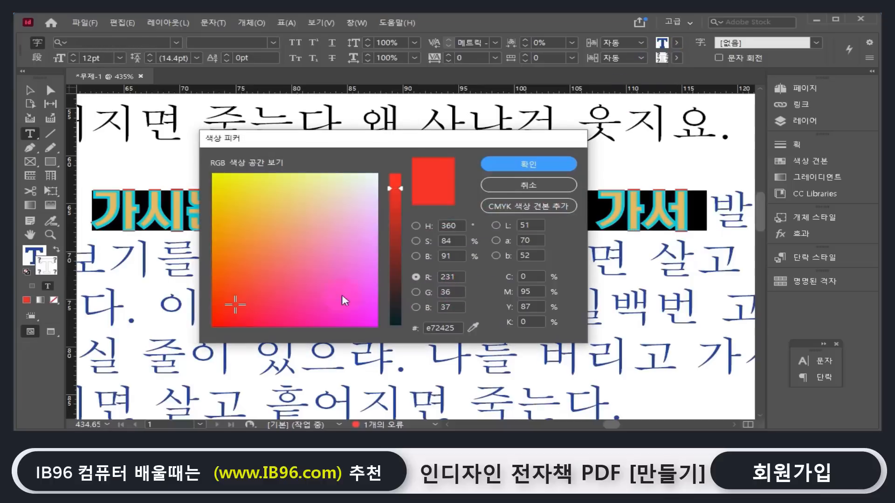
click(528, 165)
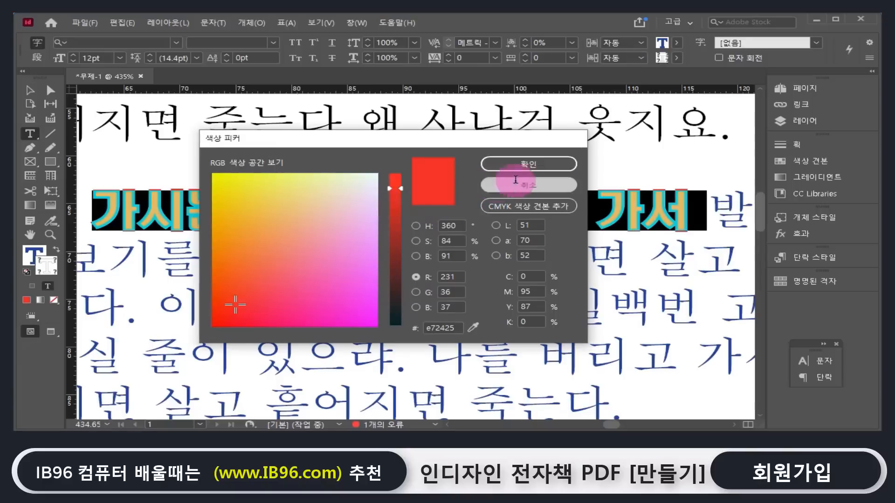
click(51, 268)
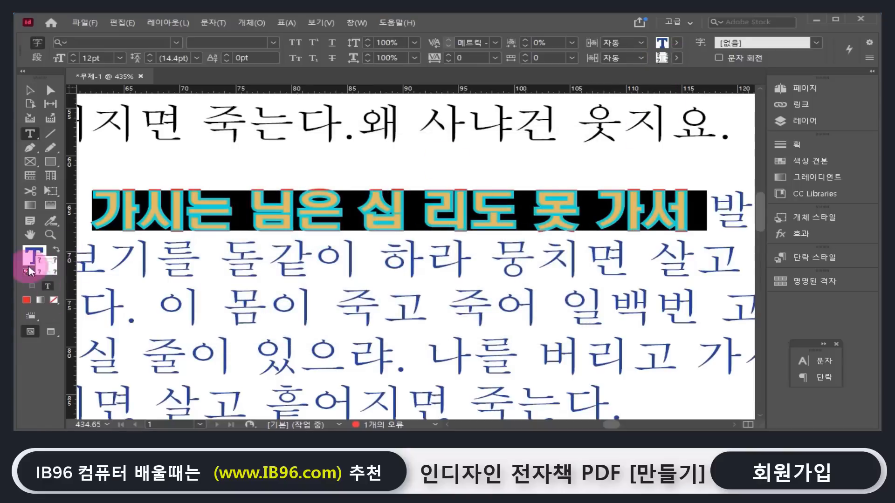
click(45, 302)
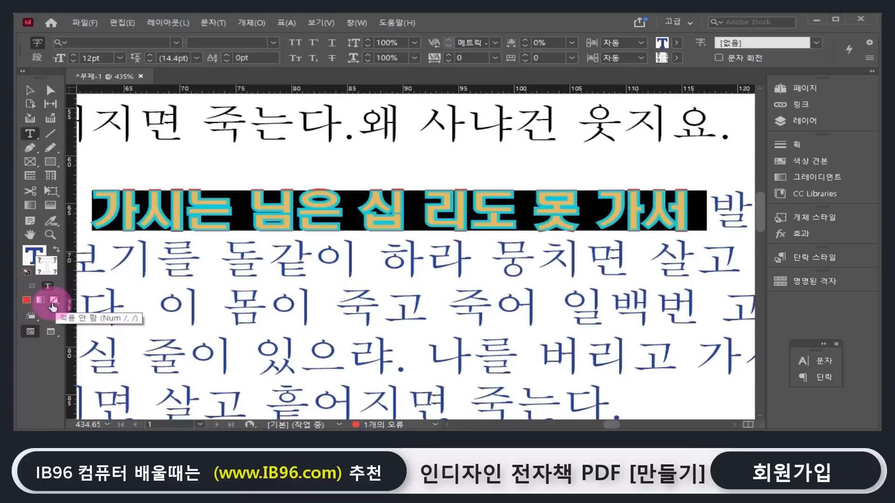
click(54, 300)
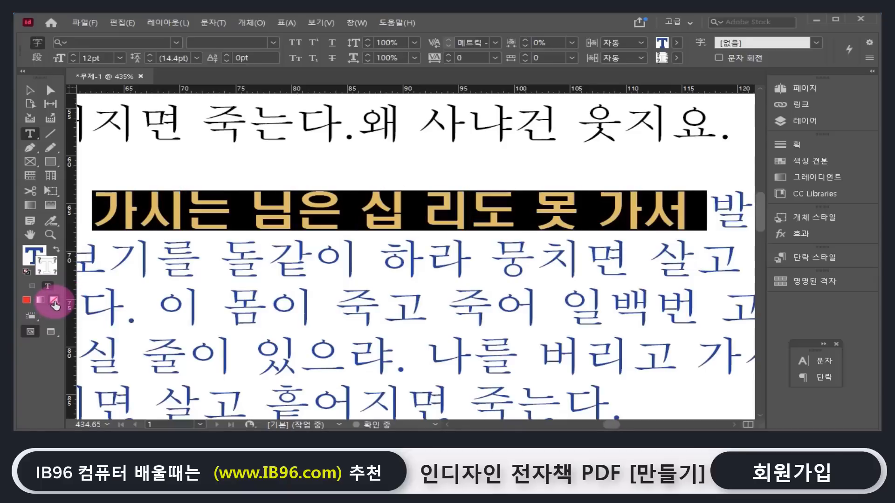
Step: Select the phrase "가시는 님은 십 리도 못 가서" and inspect its fill and stroke colour pickers, cancelling each one
click(262, 278)
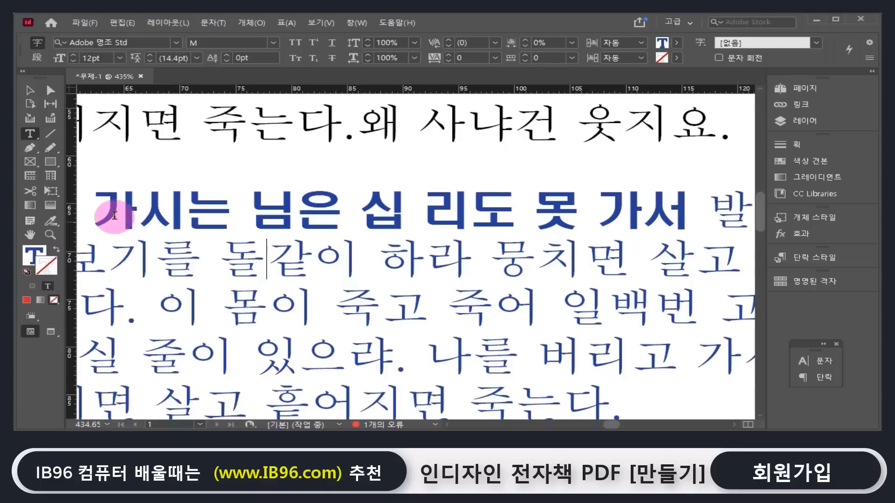
drag(88, 209, 688, 208)
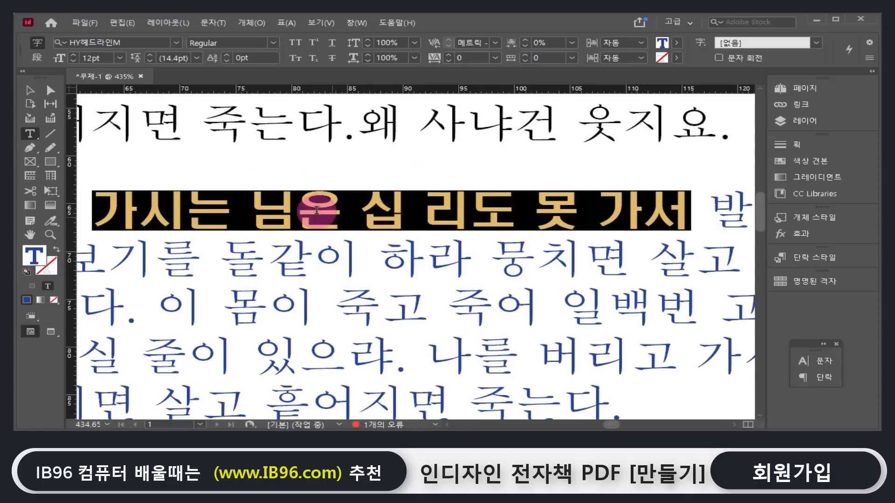
double_click(38, 261)
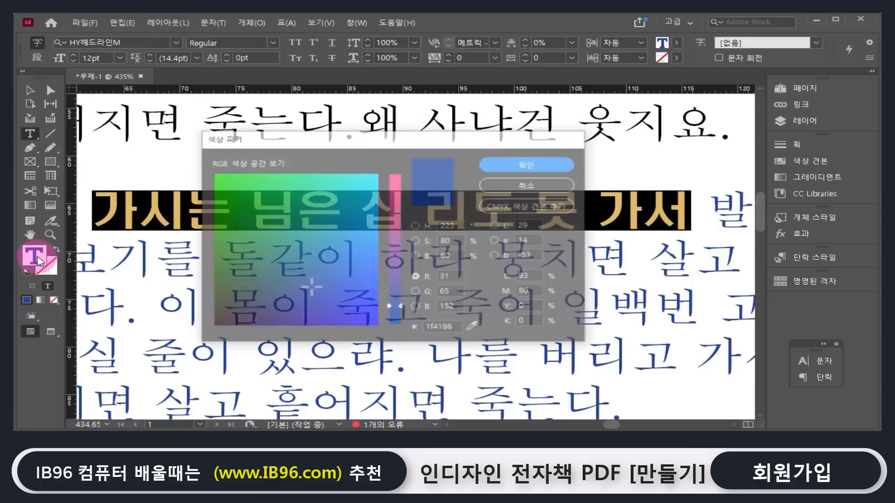
click(515, 185)
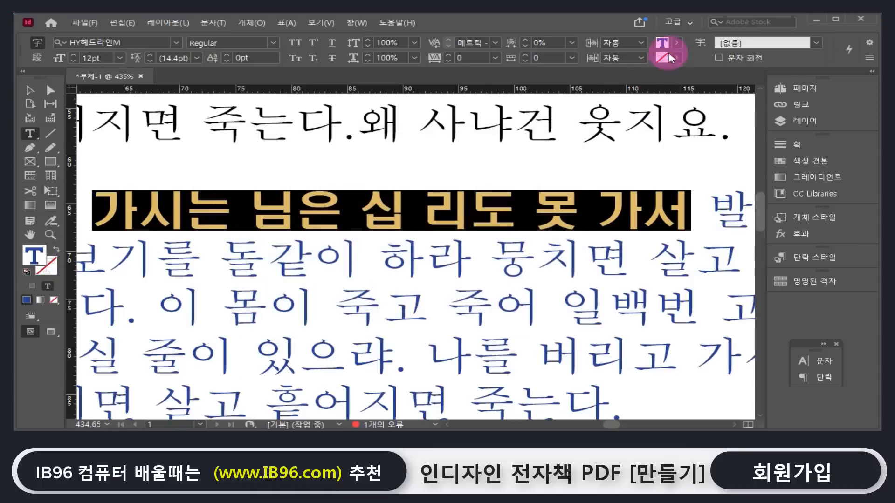
double_click(662, 44)
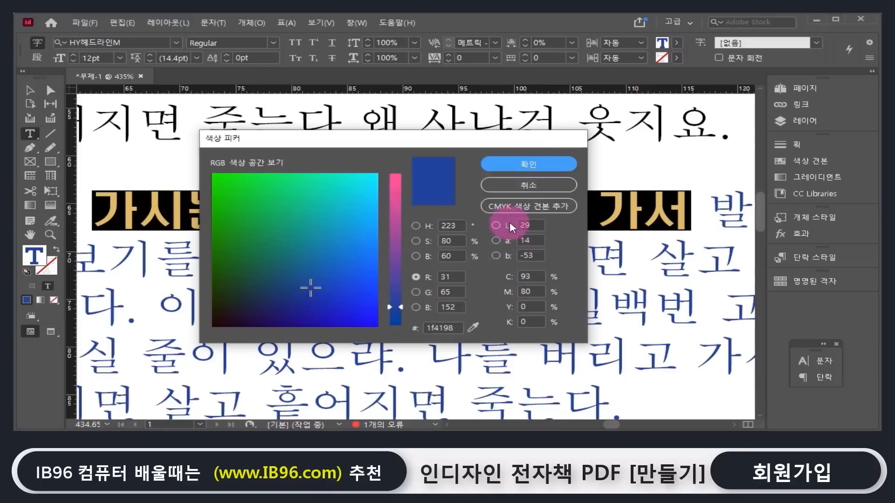
click(516, 184)
click(47, 267)
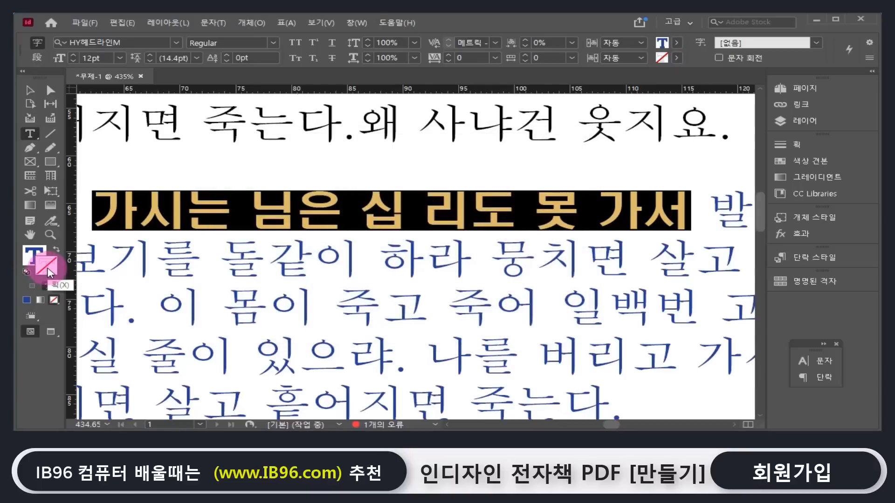
double_click(48, 270)
click(523, 187)
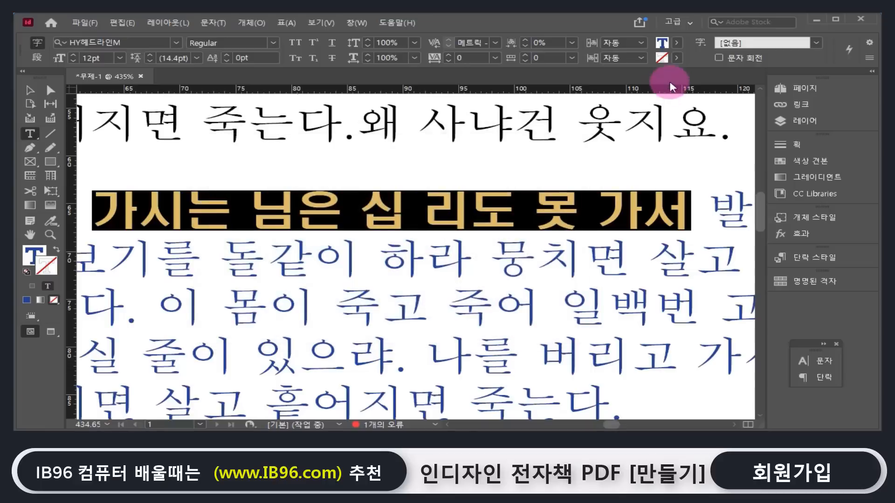
double_click(661, 58)
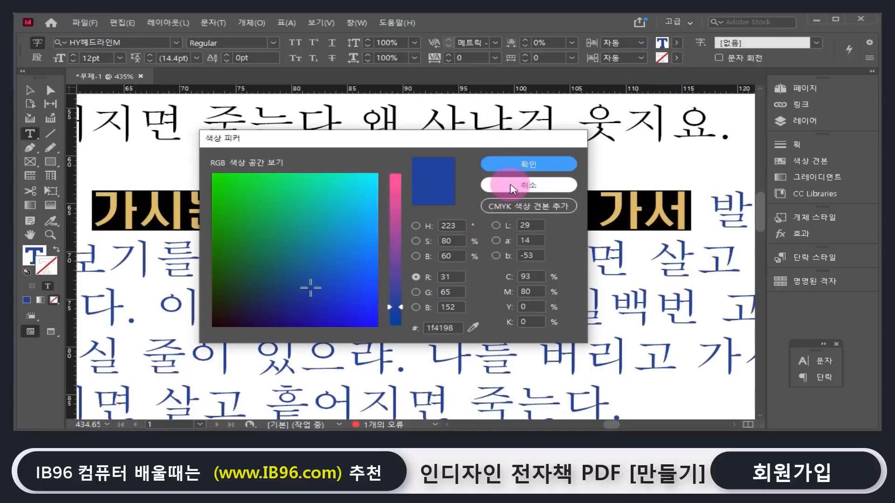
click(513, 186)
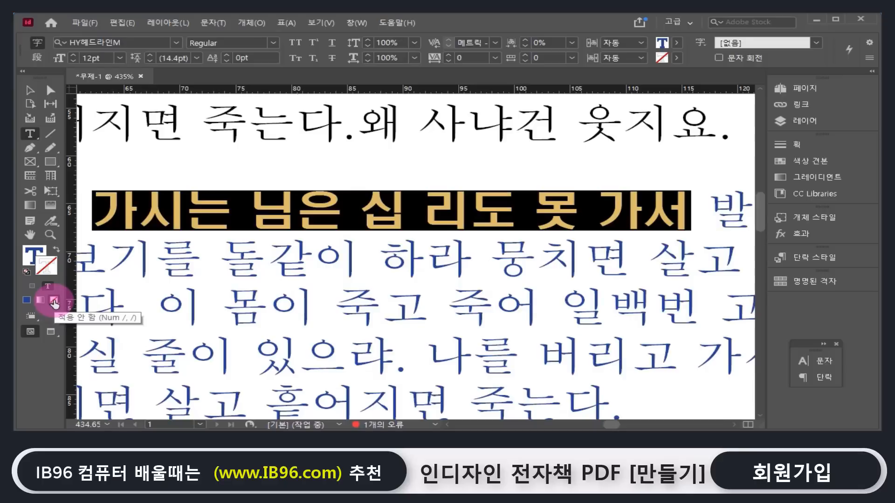
Step: Reset the selected phrase "가시는 님은 십 리도 못 가서" to the default black fill with no stroke, and deselect it
click(27, 274)
click(238, 280)
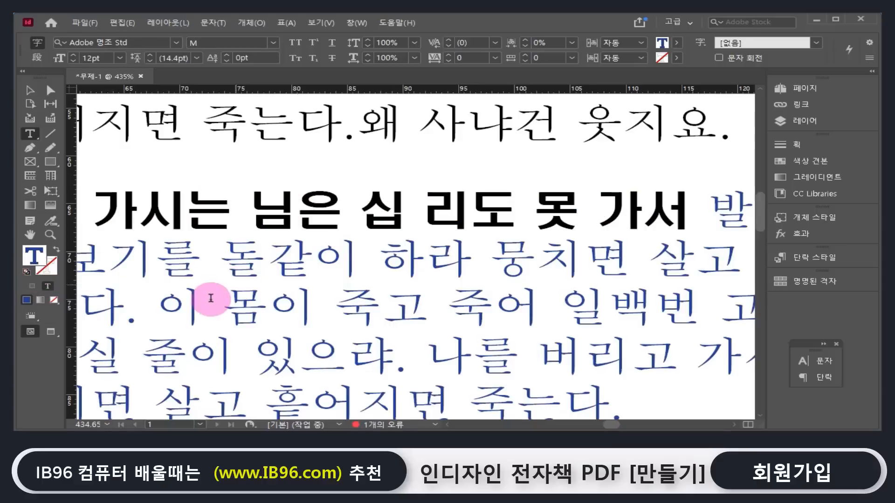
click(45, 289)
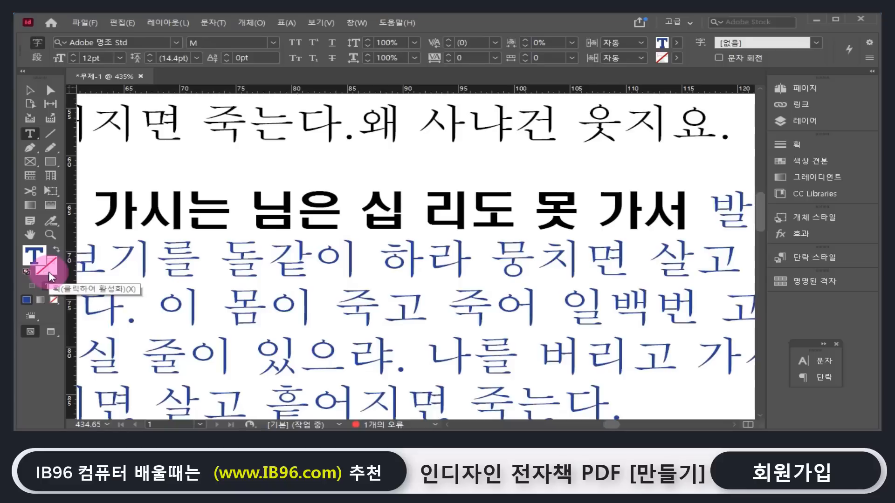
click(121, 209)
drag(121, 210, 523, 194)
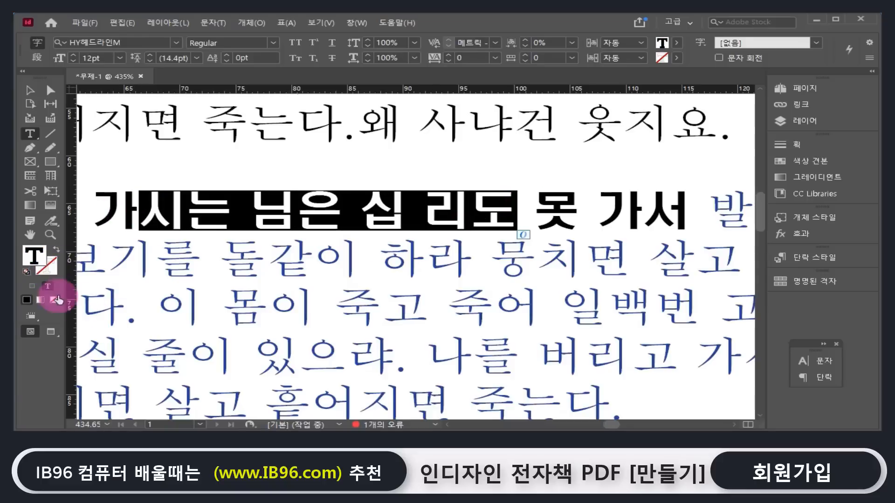
click(425, 260)
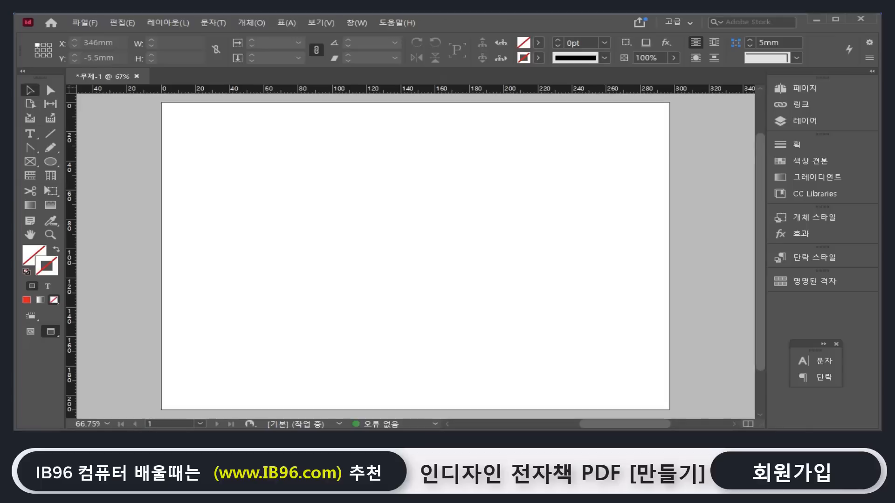
Step: In Normal screen mode, draw a text frame about 60 × 57 mm at the upper-left margin corner and fill it with placeholder text
key(w)
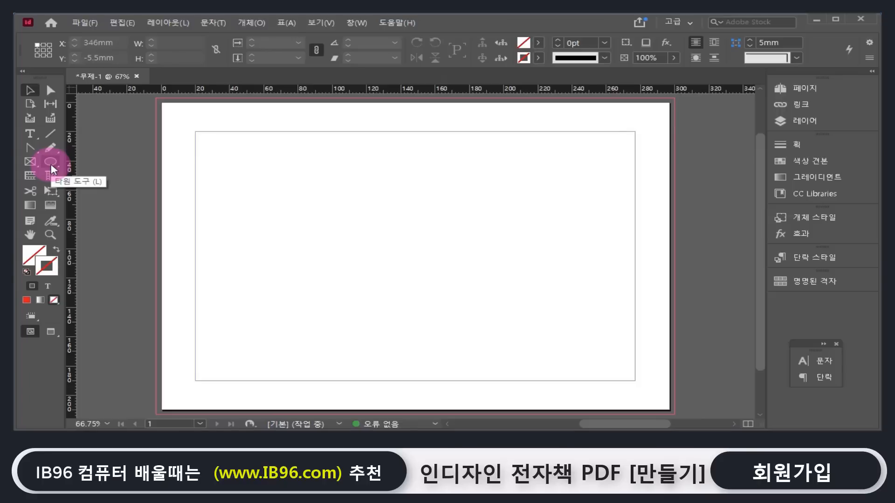
click(30, 134)
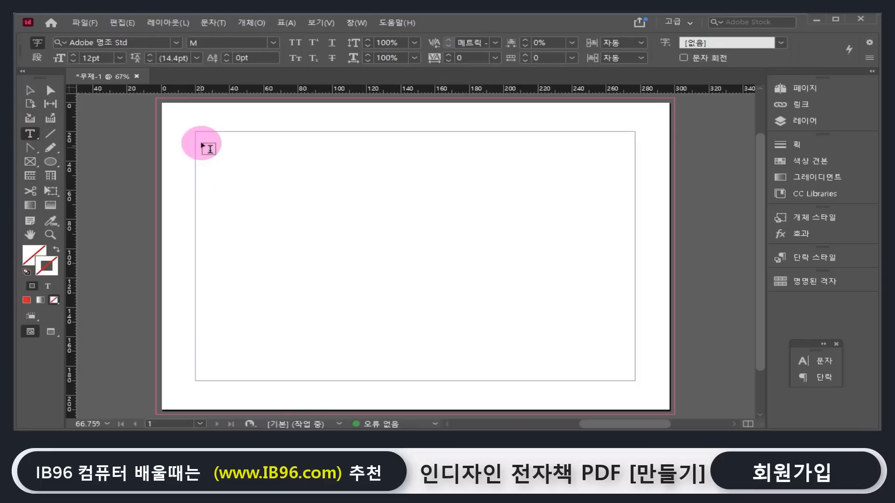
drag(202, 136, 304, 218)
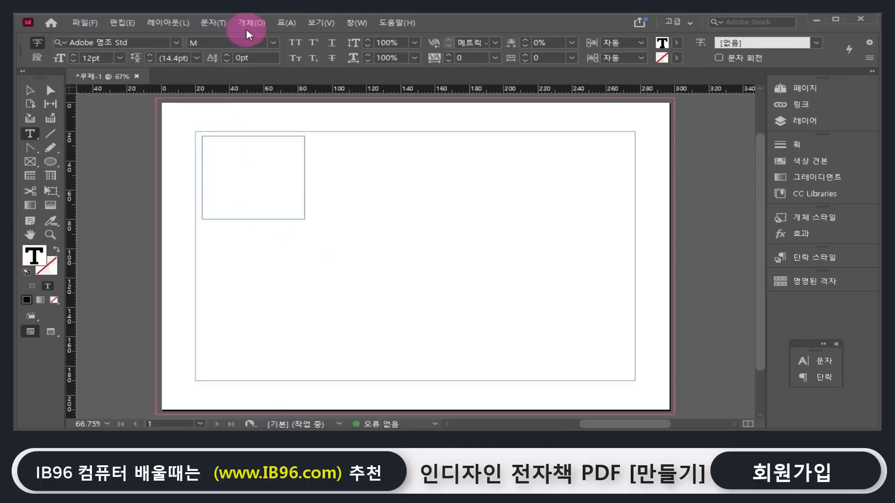
click(275, 155)
click(252, 23)
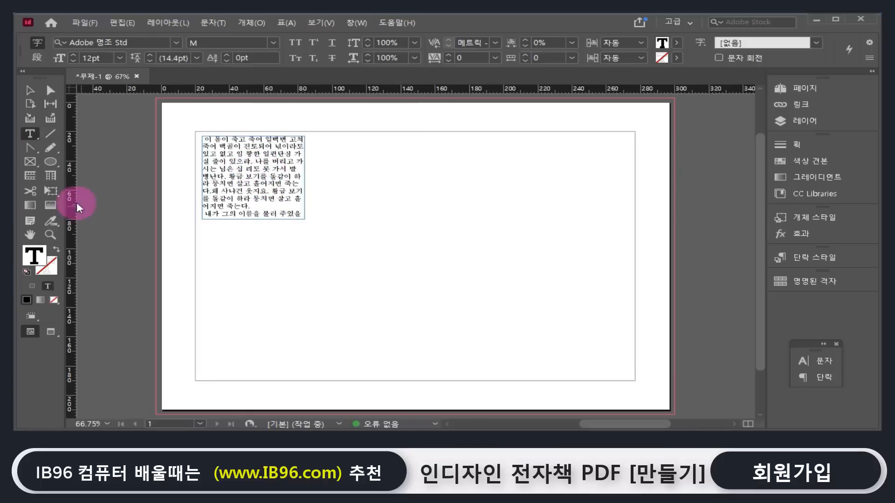
Step: Draw a circle about 67 × 67 mm to the right of the text frame and paste text copied from that frame into it
drag(48, 159, 101, 185)
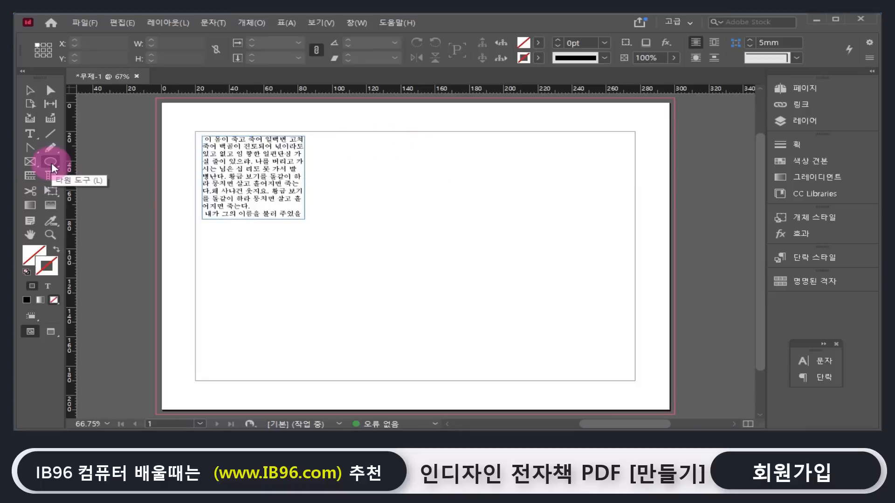
drag(340, 145, 454, 244)
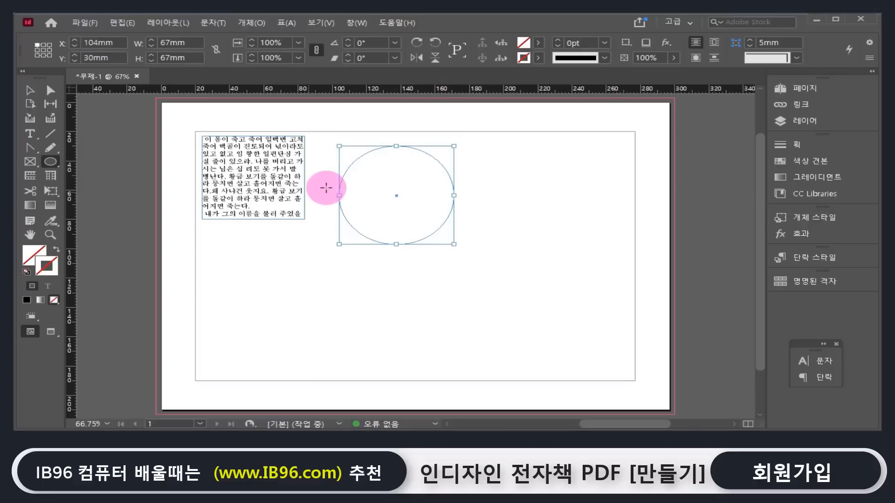
click(29, 135)
click(369, 166)
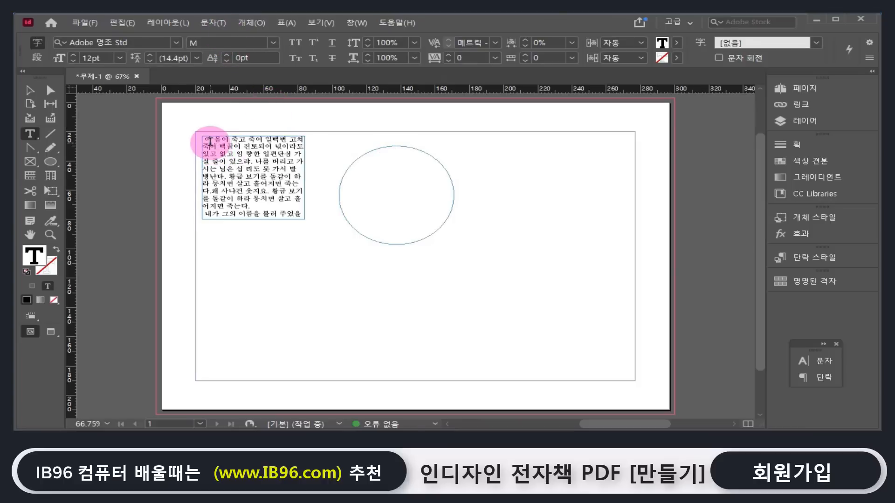
drag(210, 144, 301, 214)
key(ctrl+c)
click(415, 210)
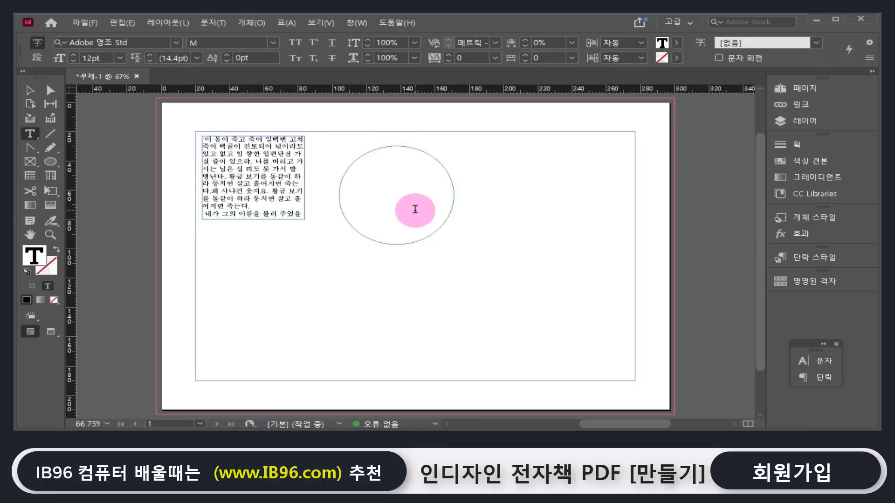
key(ctrl+v)
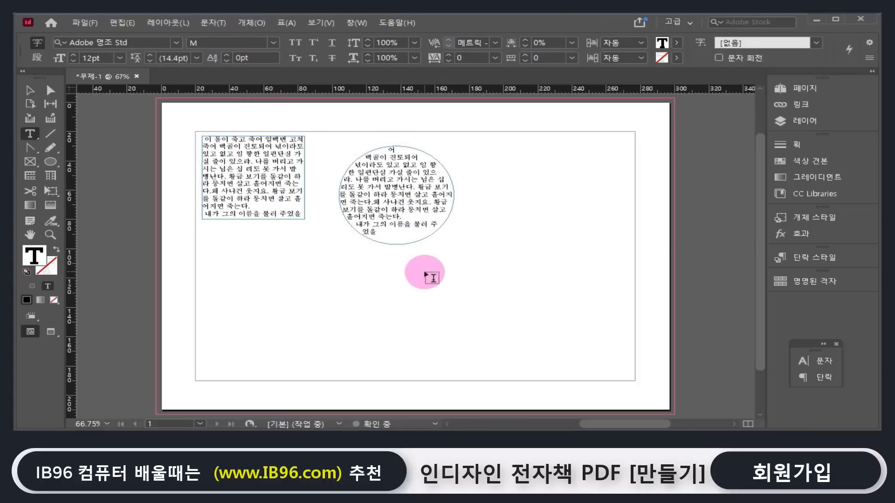
Step: Draw a rectangular frame about 76.5 × 75 mm to the right of the circle and paste the copied text into it
click(29, 163)
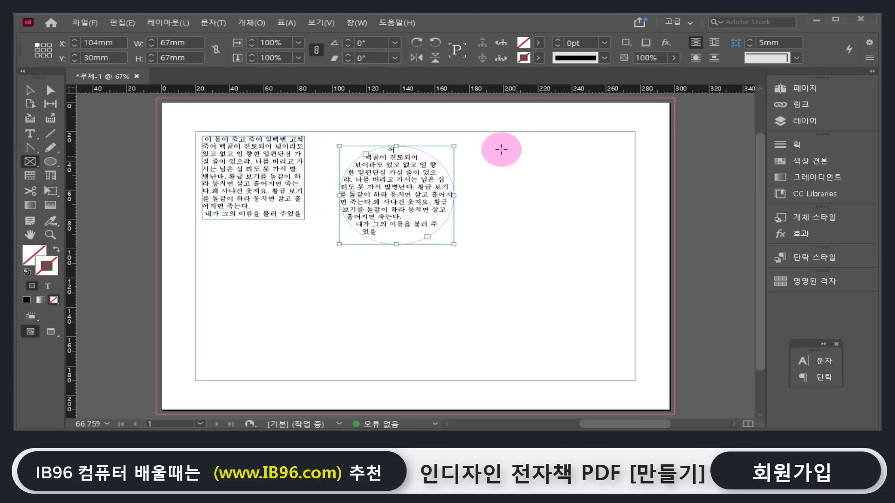
drag(485, 147, 616, 256)
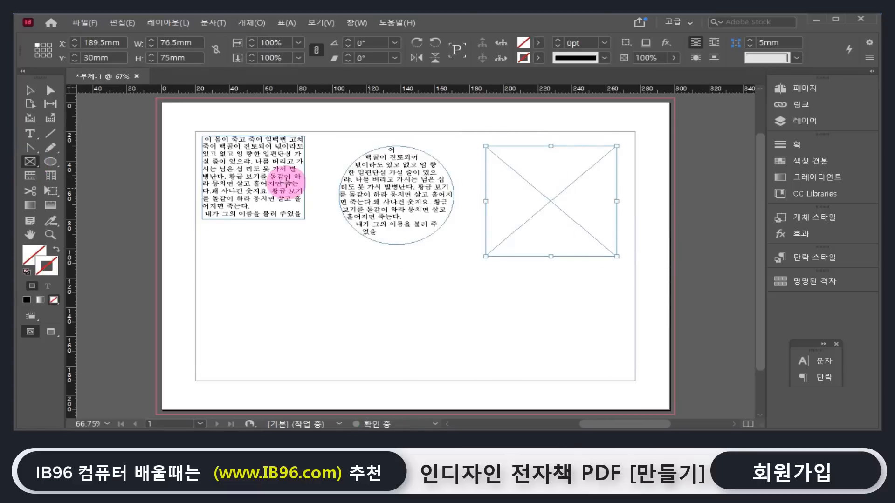
click(36, 134)
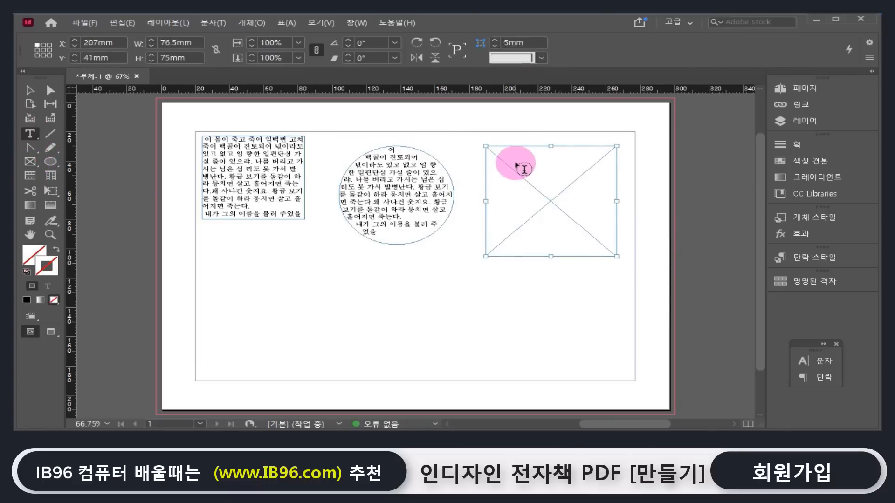
click(545, 219)
key(ctrl+v)
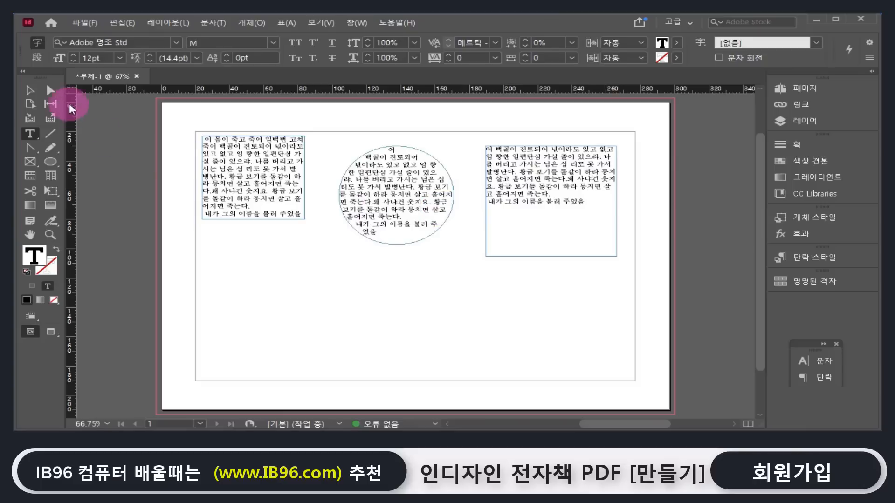
Step: Reshape the three text frames with Direct Selection, moving both rectangles' upper-right corners outward and raising the circle's top point to about Y 23 mm
click(51, 90)
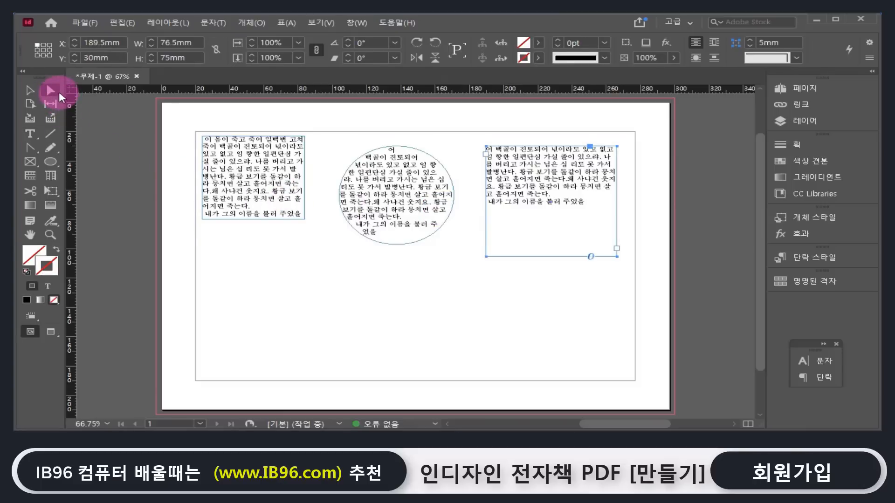
click(302, 138)
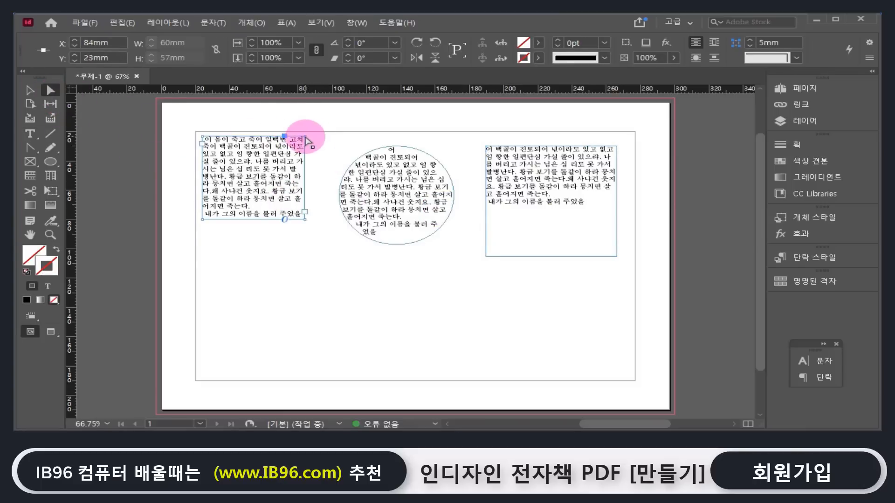
drag(305, 137, 328, 136)
click(397, 146)
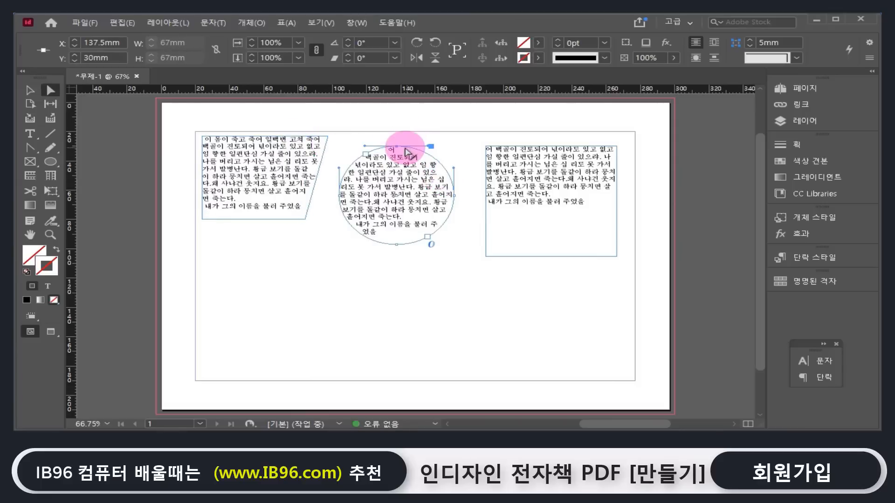
drag(396, 146, 396, 136)
click(616, 148)
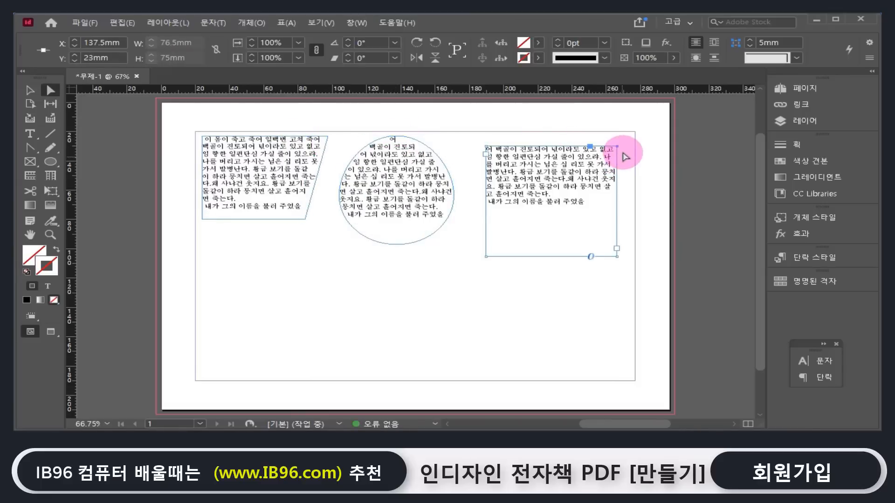
drag(616, 147, 625, 140)
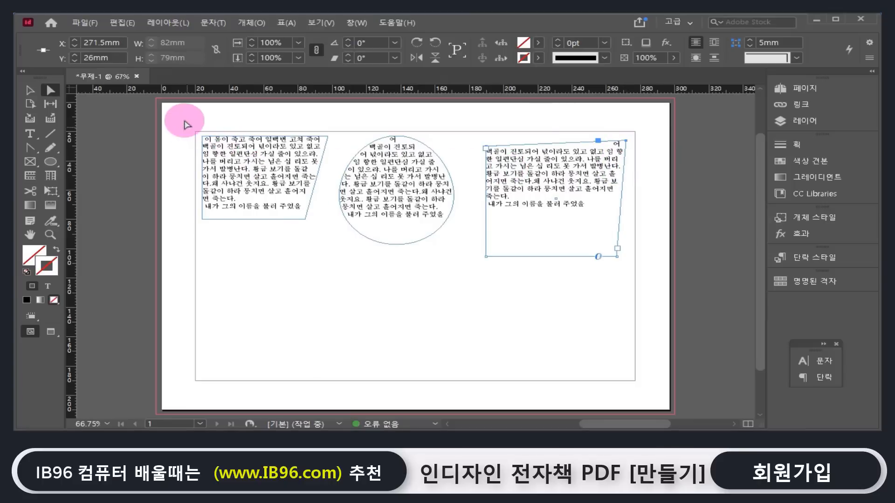
Step: Select all three text frames on the page and delete them
drag(184, 120, 550, 260)
key(Delete)
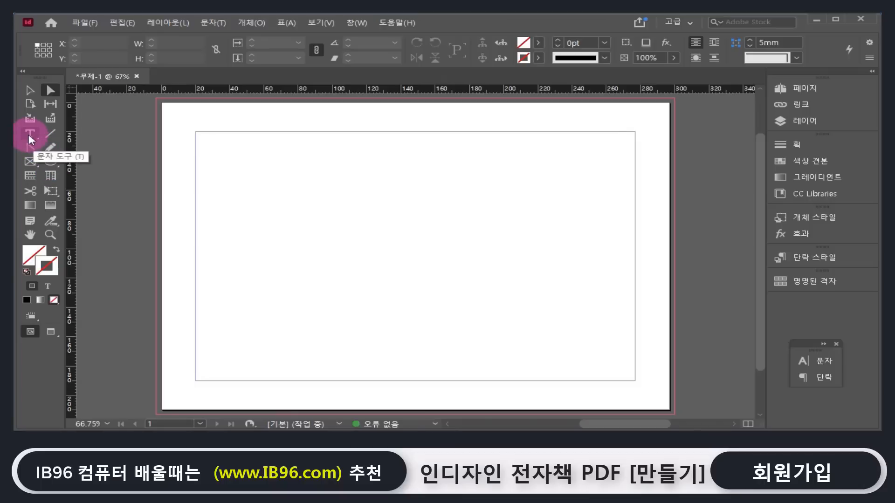
Step: Draw a rectangular frame about 77.5 × 74.5 mm in the page's upper-left area and place the image danboard-1808477_1280 in it
click(31, 163)
drag(205, 147, 339, 256)
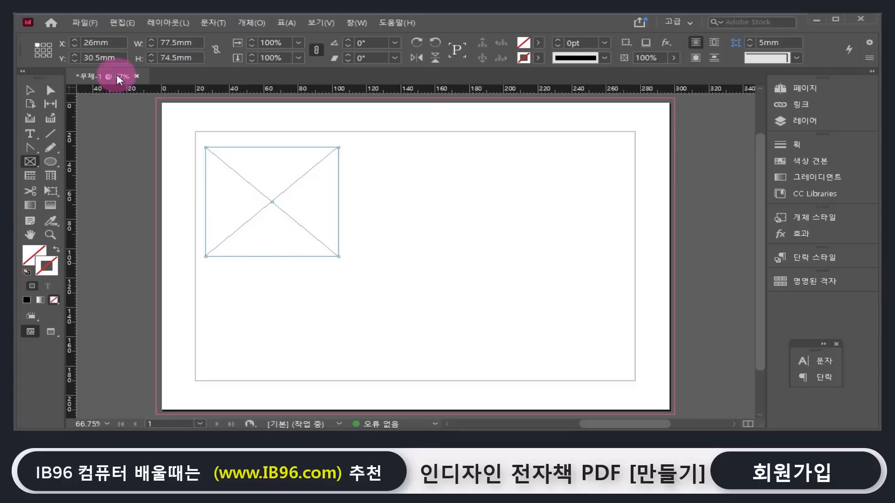
click(85, 24)
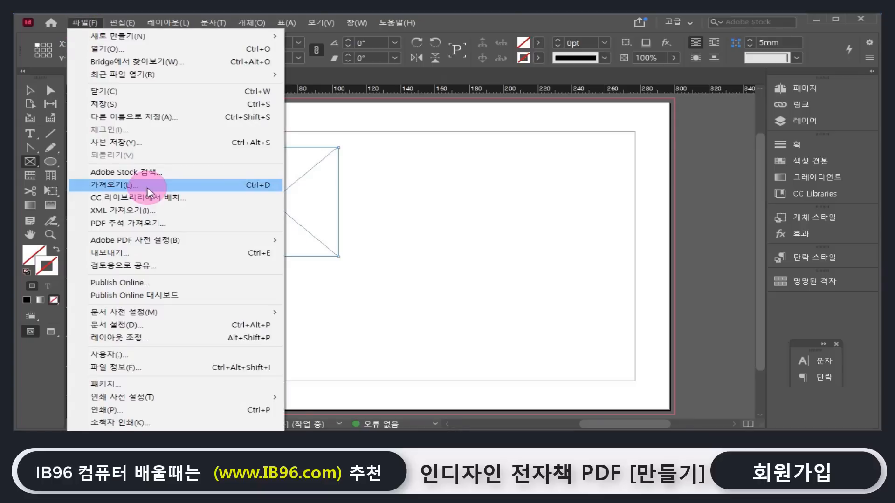
click(117, 193)
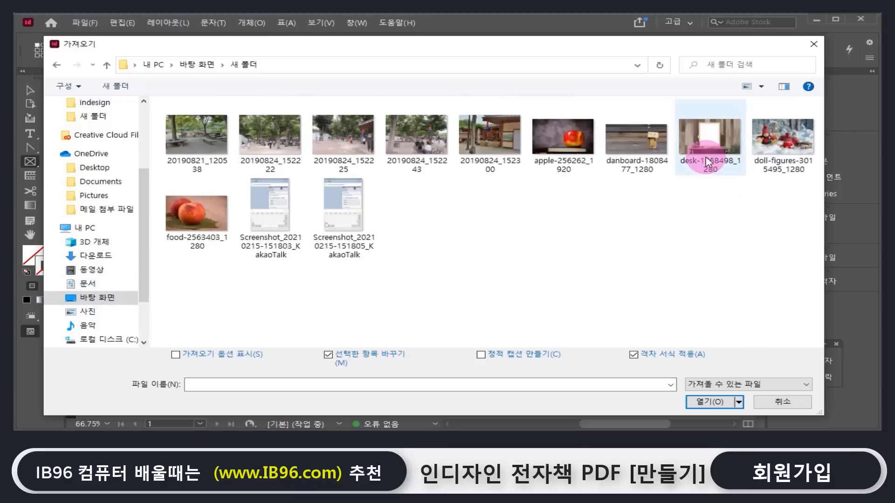
click(636, 153)
click(713, 402)
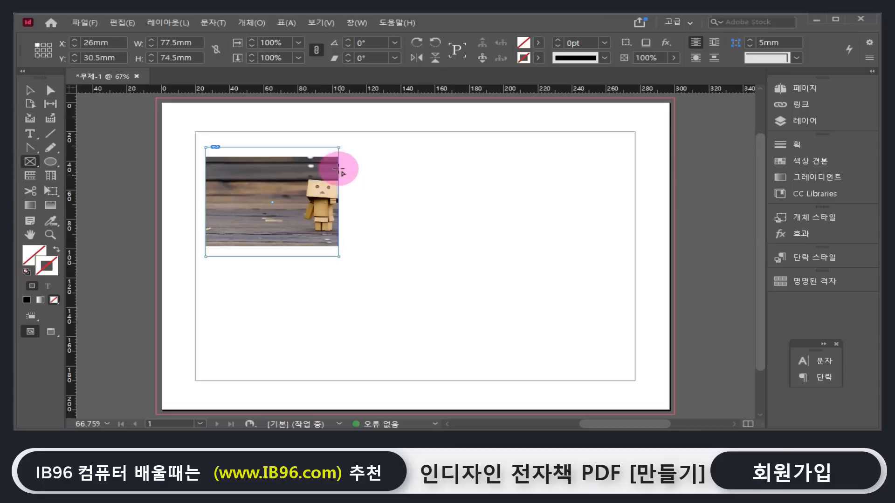
Step: Preview the page without guides and frame edges with nothing selected, and return to normal view
click(52, 333)
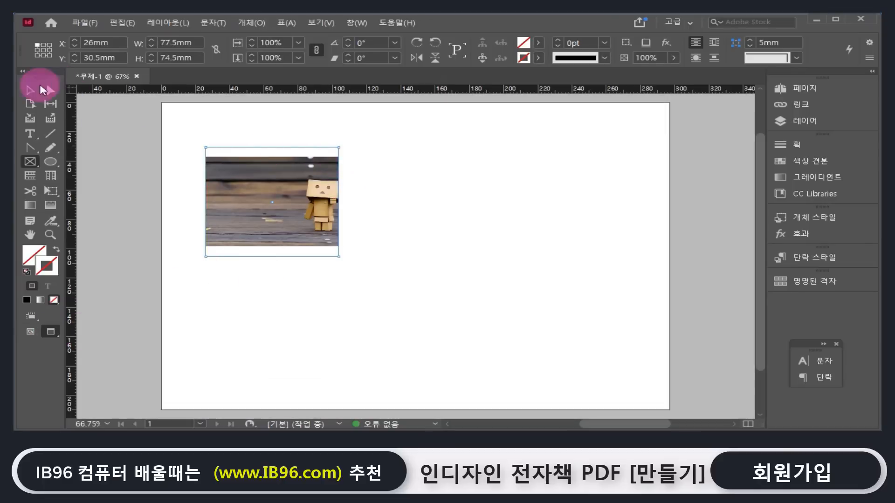
click(30, 91)
click(174, 191)
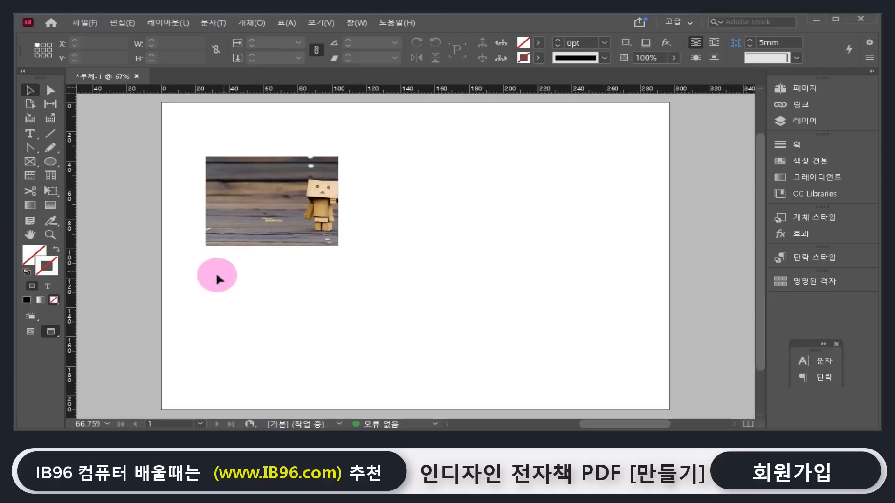
key(w)
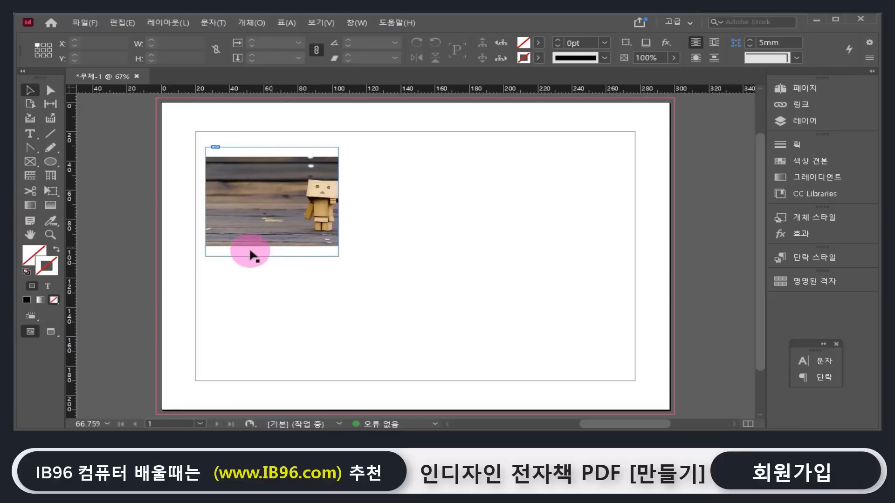
Step: Try placing apple-256262_1920 in an ellipse about 68.5 × 68 mm to the right of the danboard image, and delete the ellipse
click(55, 161)
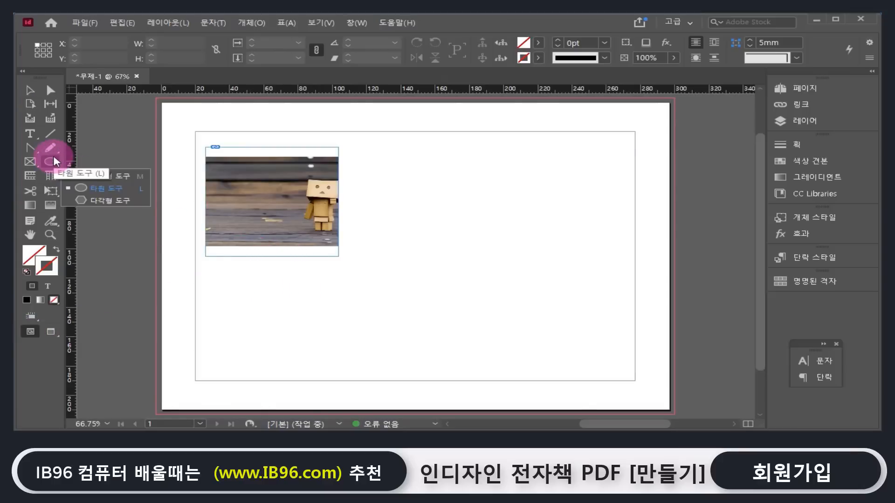
click(96, 176)
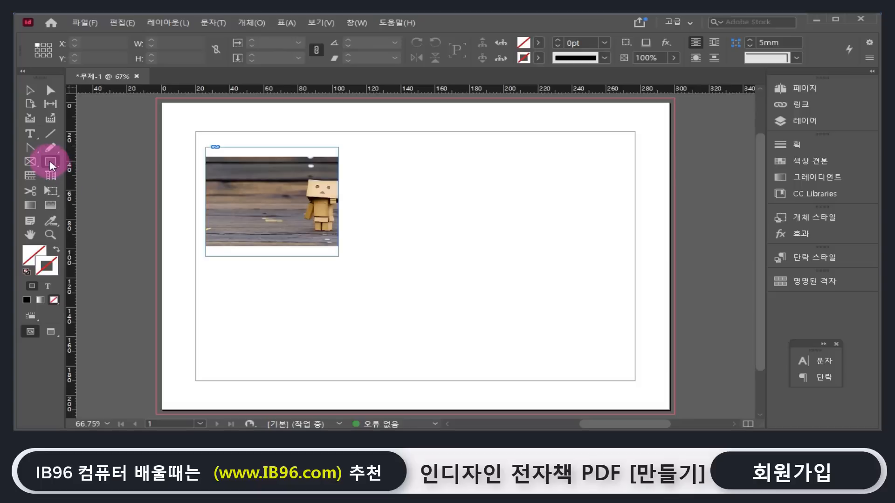
click(50, 162)
click(101, 186)
drag(417, 162, 528, 256)
click(84, 24)
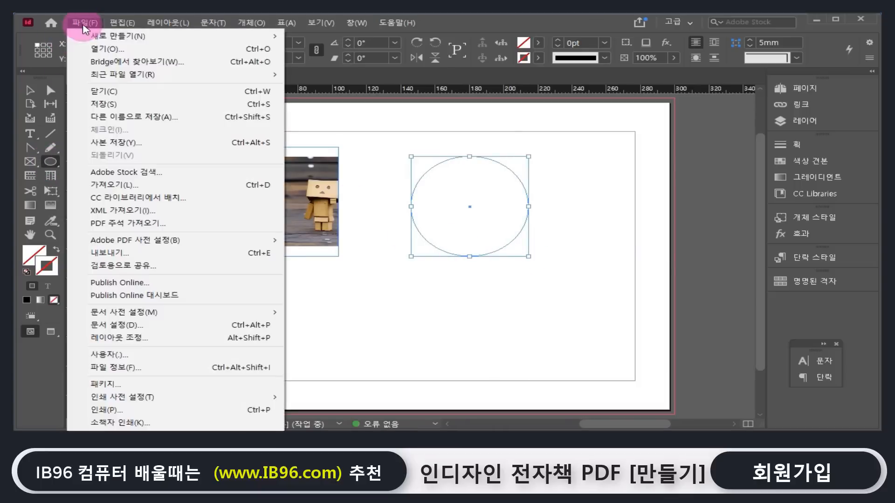
click(114, 184)
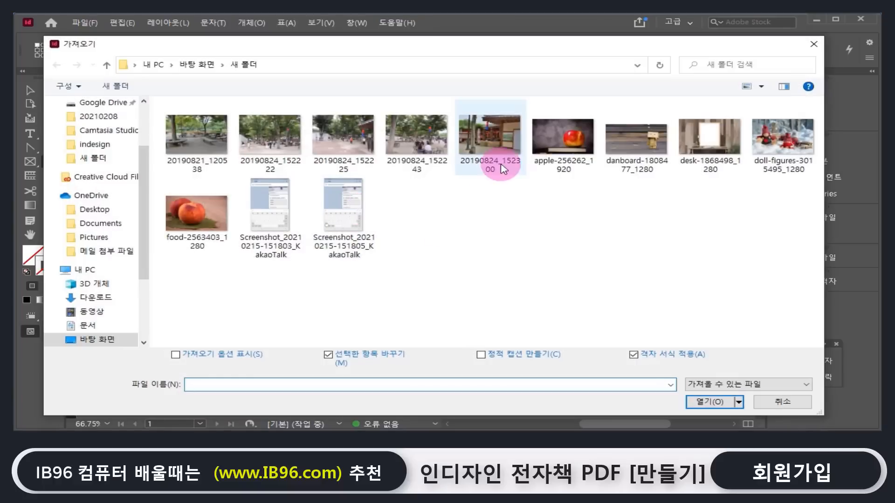
click(563, 137)
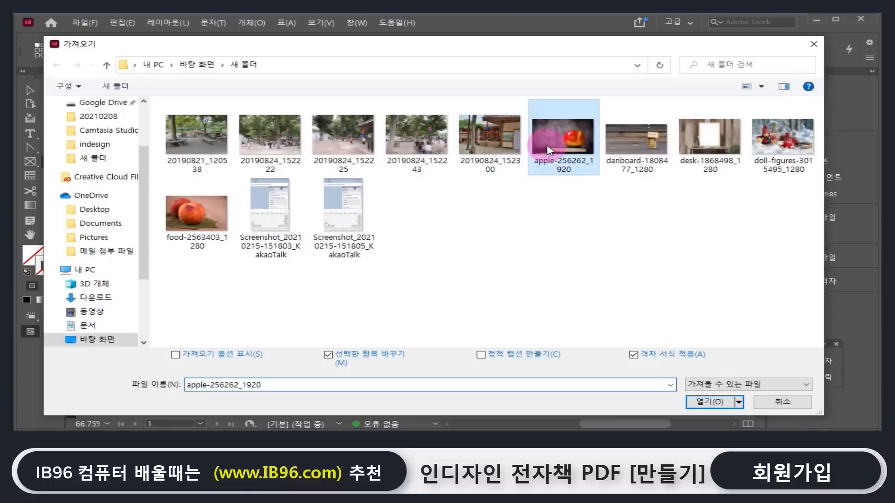
click(710, 402)
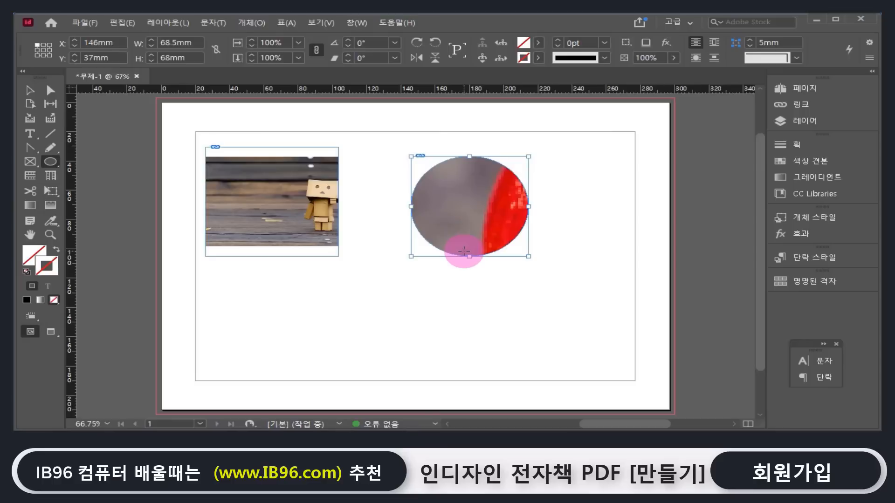
key(Delete)
Step: Resize the danboard image frame several times from its lower-right corner, finishing at about 64 × 44.5 mm
click(29, 89)
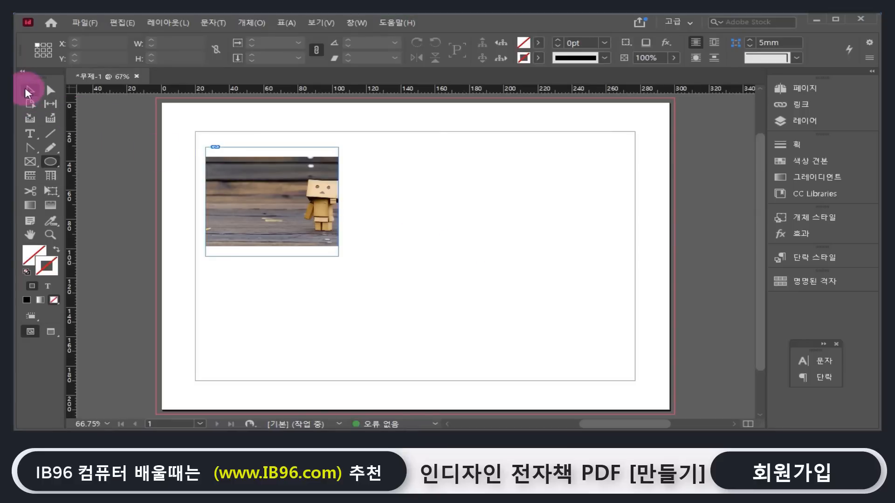
click(294, 202)
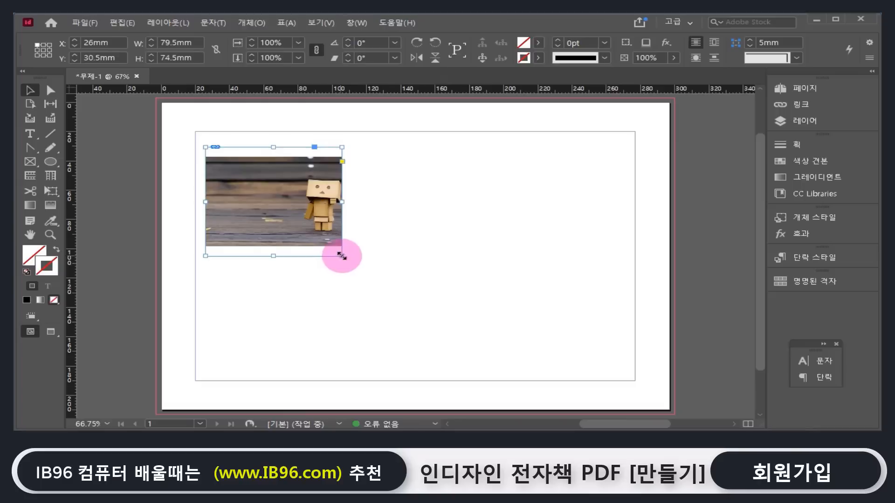
drag(342, 256, 330, 235)
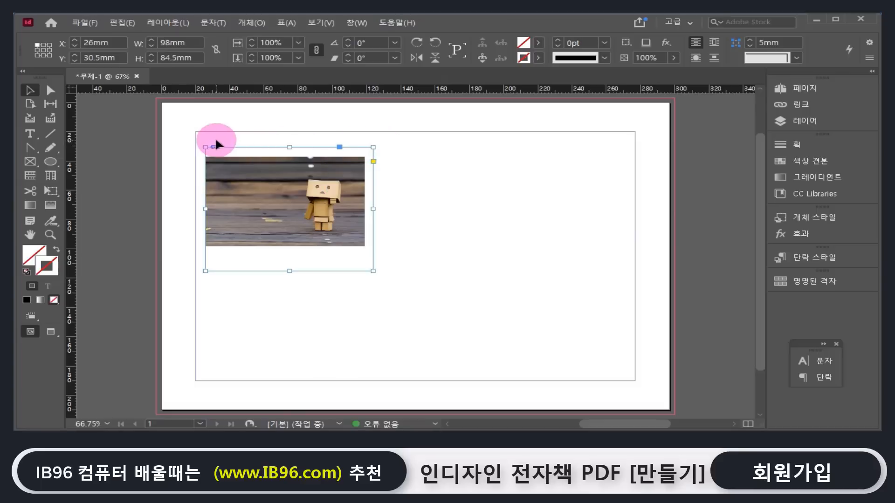
click(29, 163)
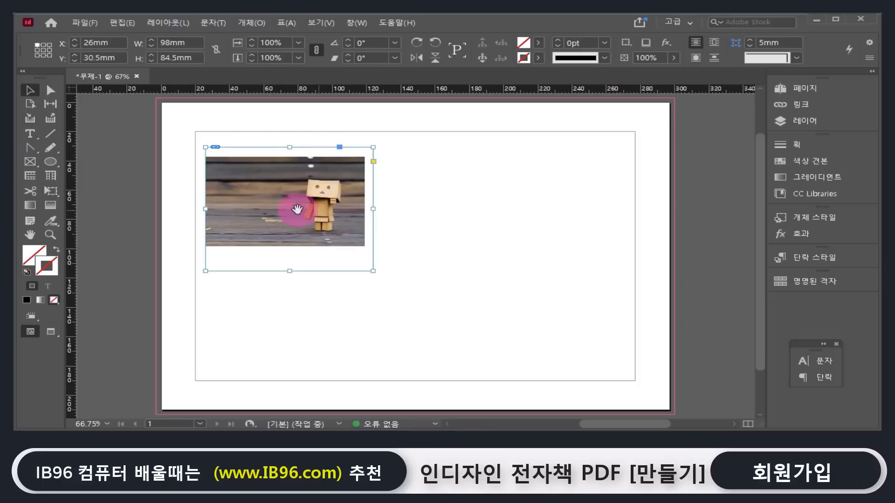
drag(370, 270, 354, 253)
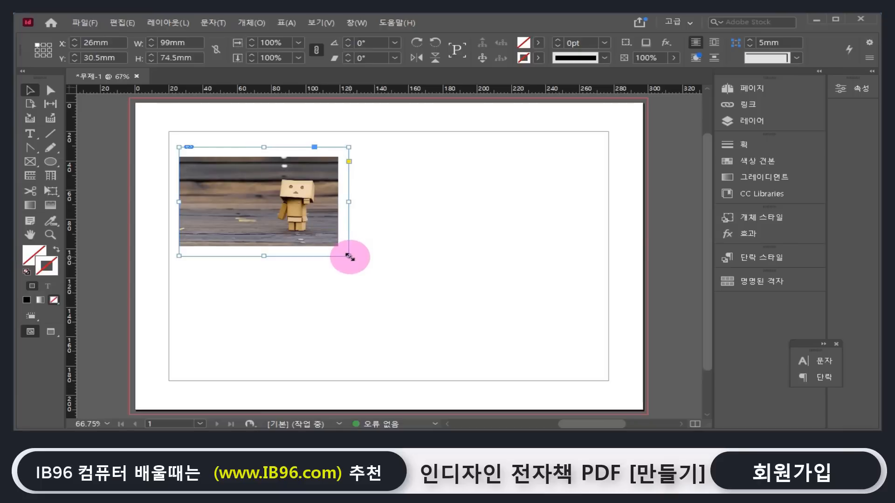
drag(349, 257, 400, 305)
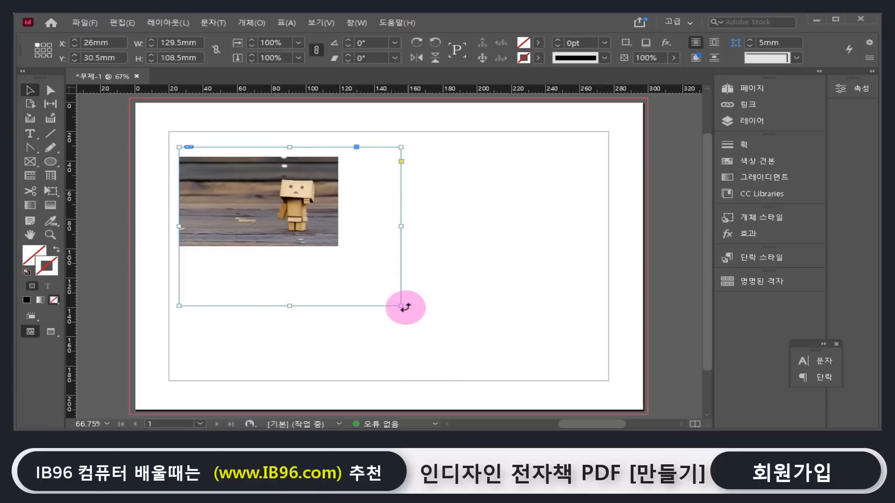
drag(400, 303, 289, 212)
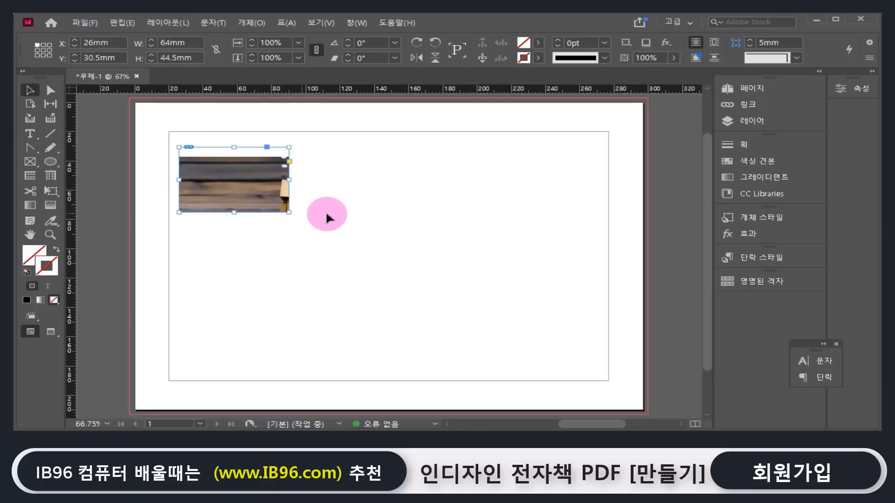
Step: Show the properties of the selected danboard image frame
click(848, 88)
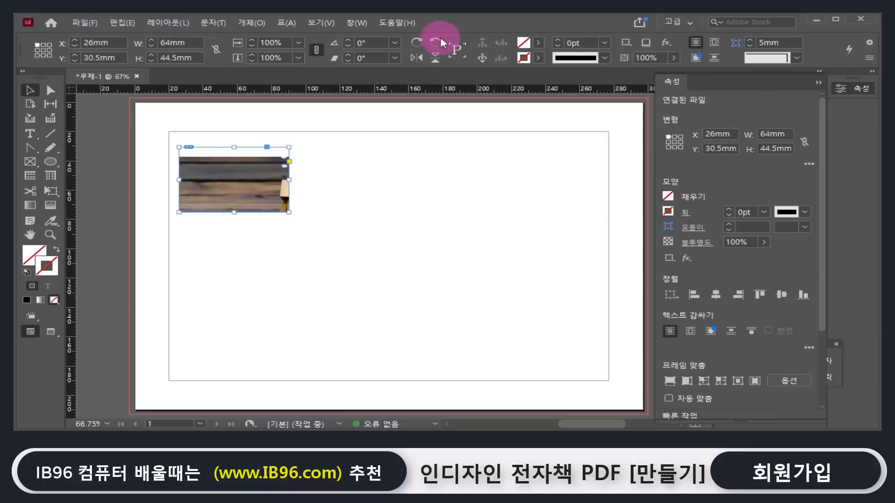
click(363, 23)
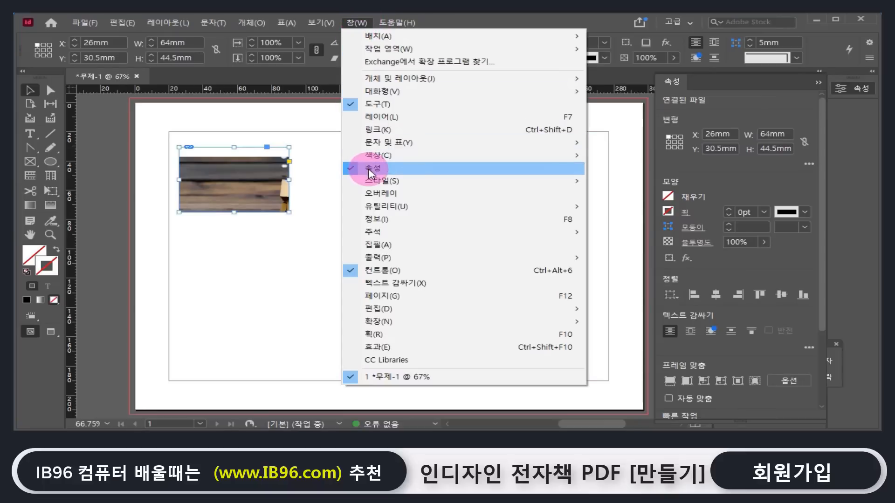
click(227, 191)
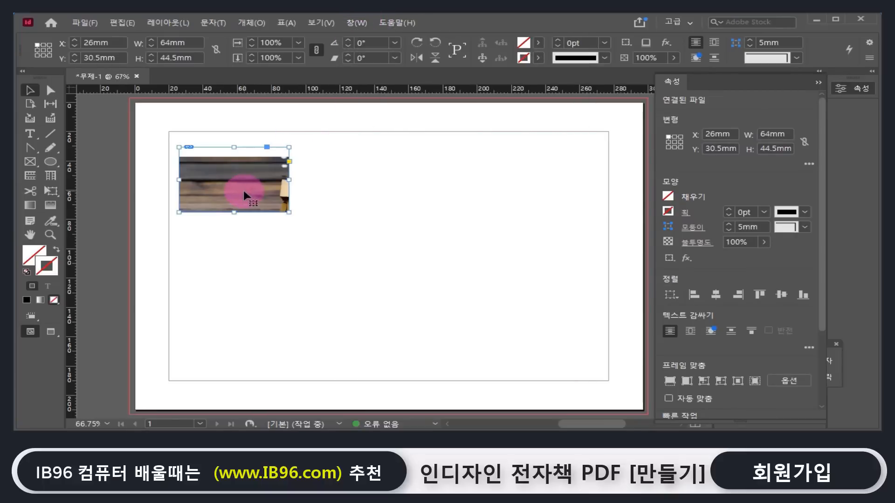
drag(316, 133, 228, 226)
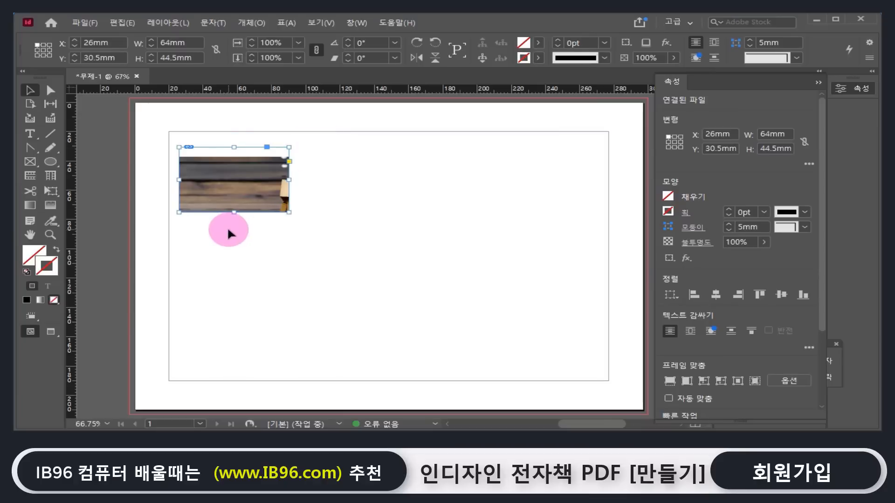
click(356, 22)
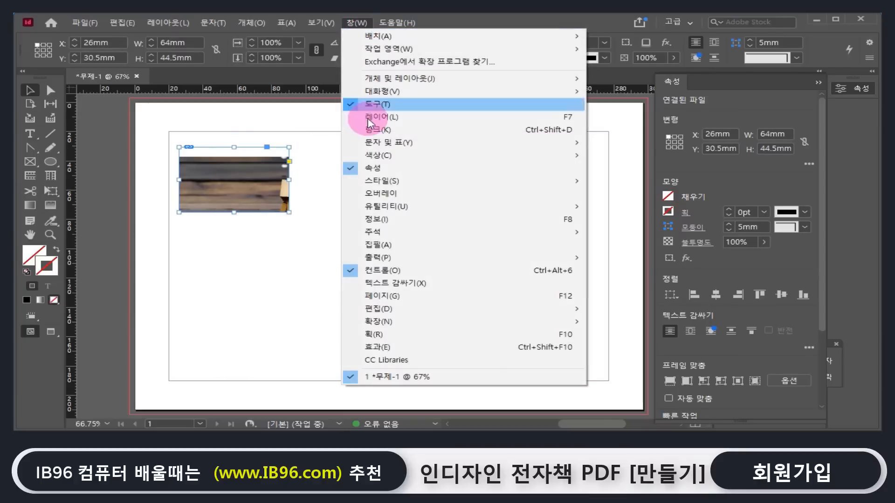
click(594, 19)
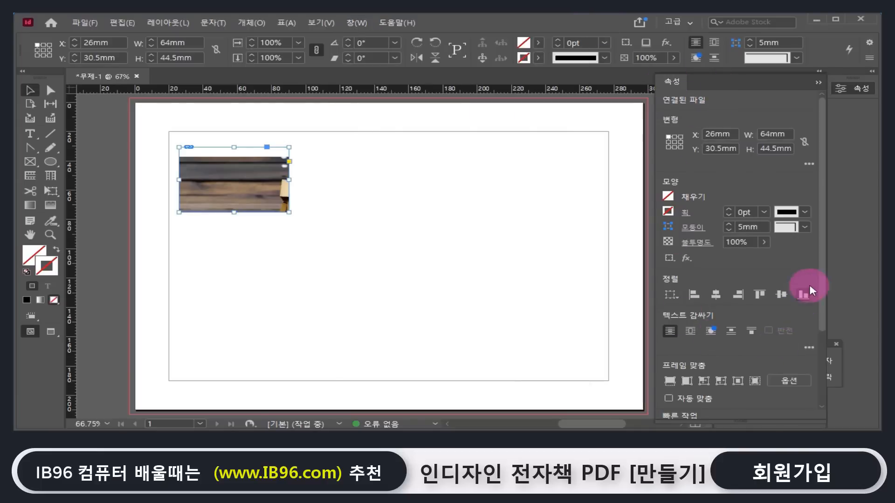
Step: Enlarge the danboard image frame to about 142 × 106 mm and fill the frame proportionally with the image
scroll(824, 299, down, 4)
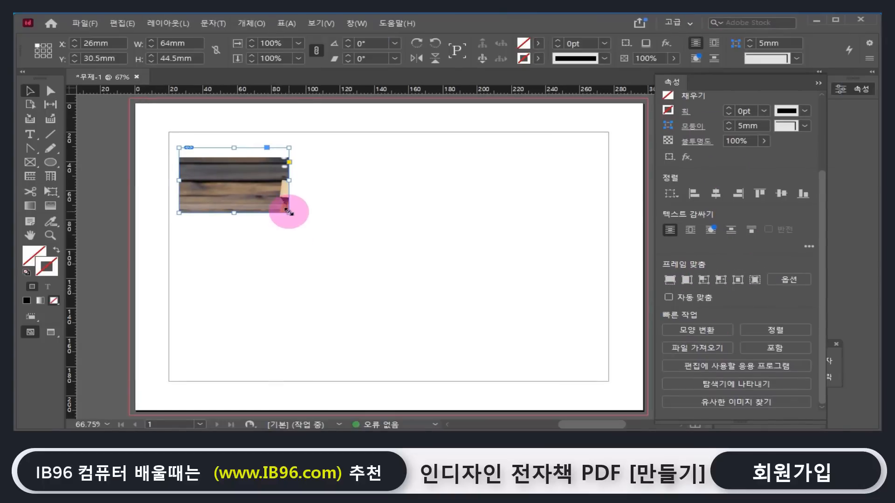
drag(289, 213, 422, 303)
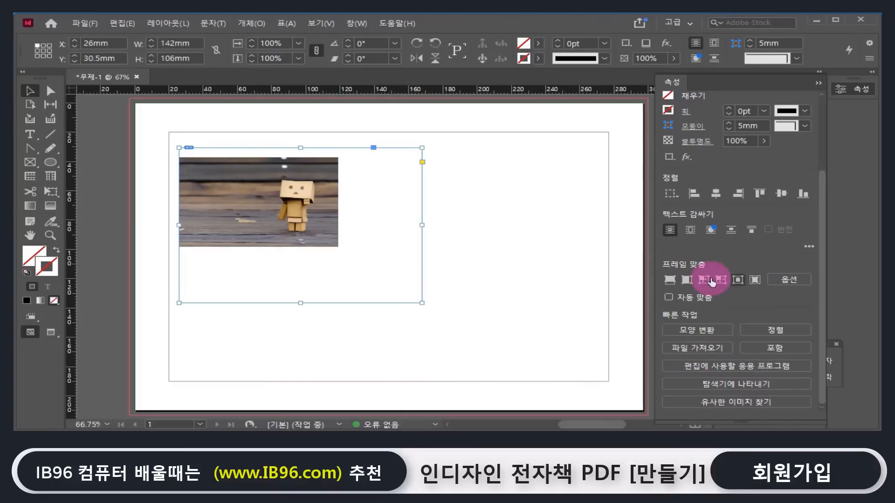
click(669, 281)
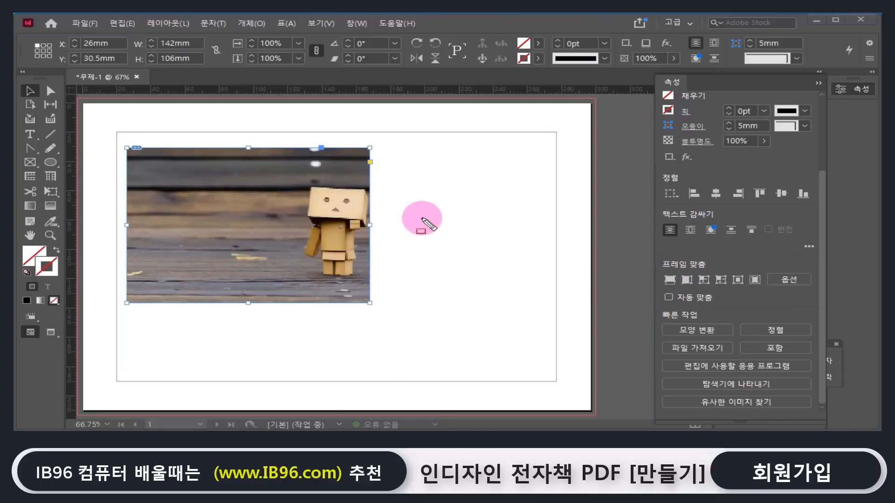
mouse_move(418, 212)
mouse_down()
mouse_move(534, 275)
mouse_move(529, 287)
mouse_move(529, 277)
mouse_up()
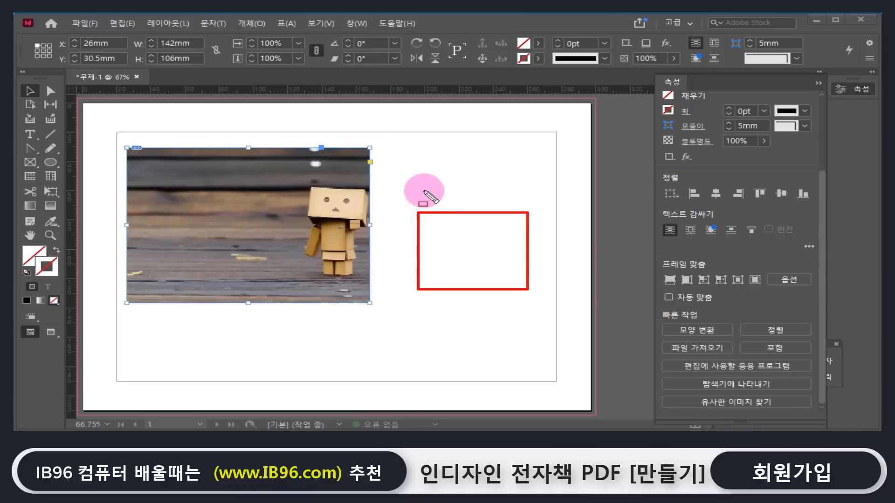
mouse_move(425, 191)
mouse_down()
mouse_move(519, 310)
mouse_move(525, 349)
mouse_move(515, 344)
mouse_up()
mouse_move(528, 245)
mouse_down()
mouse_move(559, 228)
mouse_move(557, 241)
mouse_up()
mouse_move(582, 215)
mouse_down()
mouse_move(571, 217)
mouse_move(575, 239)
mouse_move(587, 223)
mouse_up()
drag(507, 192, 525, 171)
mouse_move(508, 174)
mouse_down()
mouse_move(527, 175)
mouse_move(554, 169)
mouse_up()
mouse_move(550, 152)
mouse_down()
mouse_move(573, 160)
mouse_move(578, 170)
mouse_move(562, 176)
mouse_up()
drag(531, 212, 535, 247)
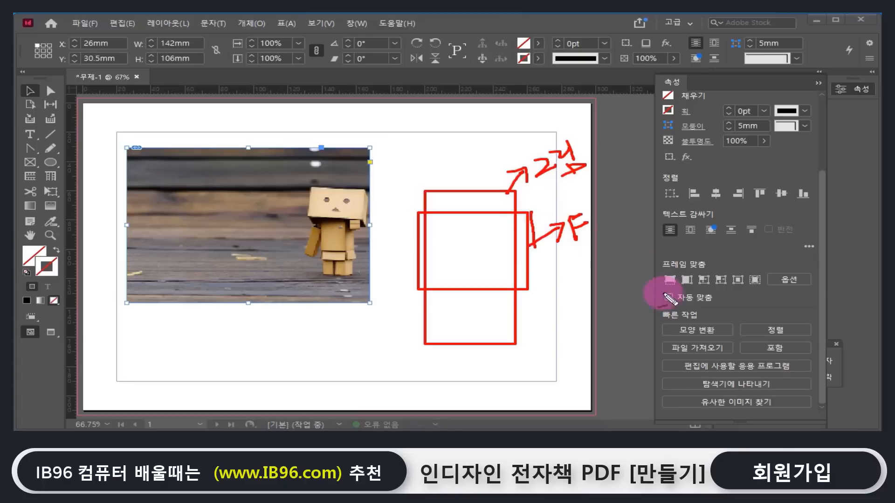
mouse_move(684, 291)
mouse_down()
mouse_move(669, 280)
mouse_move(674, 290)
mouse_up()
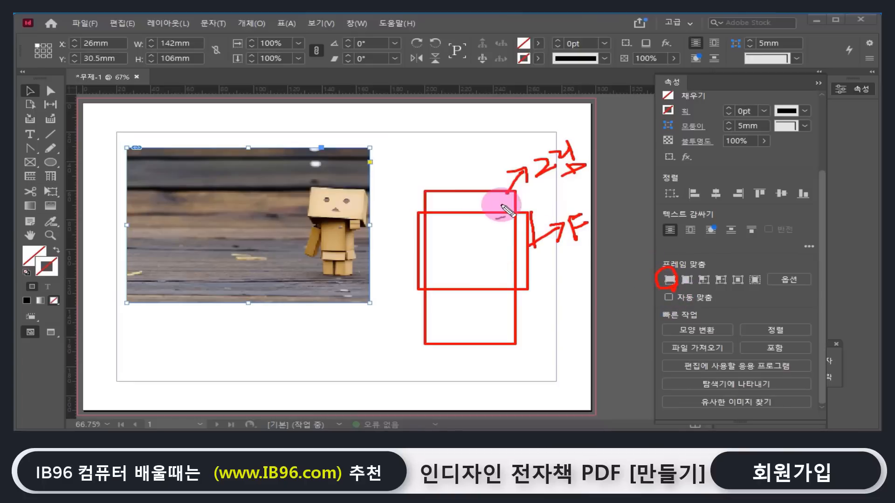
drag(440, 201, 438, 215)
drag(486, 180, 438, 254)
drag(491, 214, 438, 317)
drag(489, 259, 463, 321)
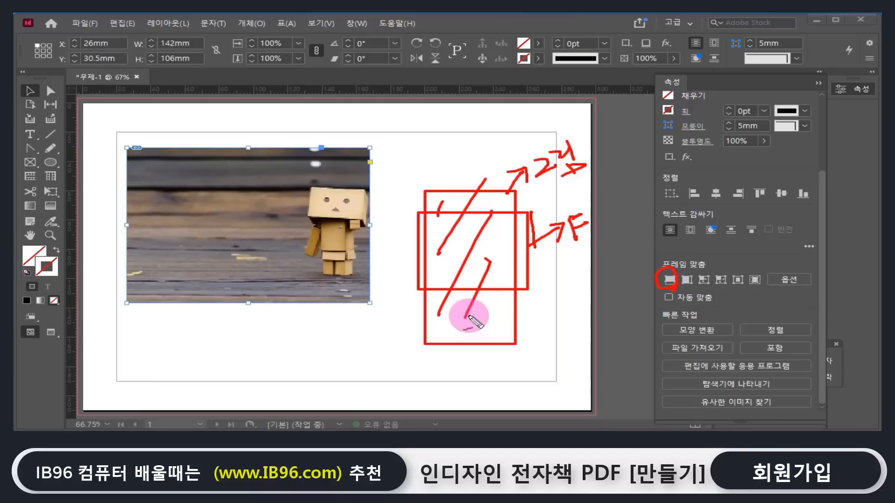
drag(512, 289, 500, 328)
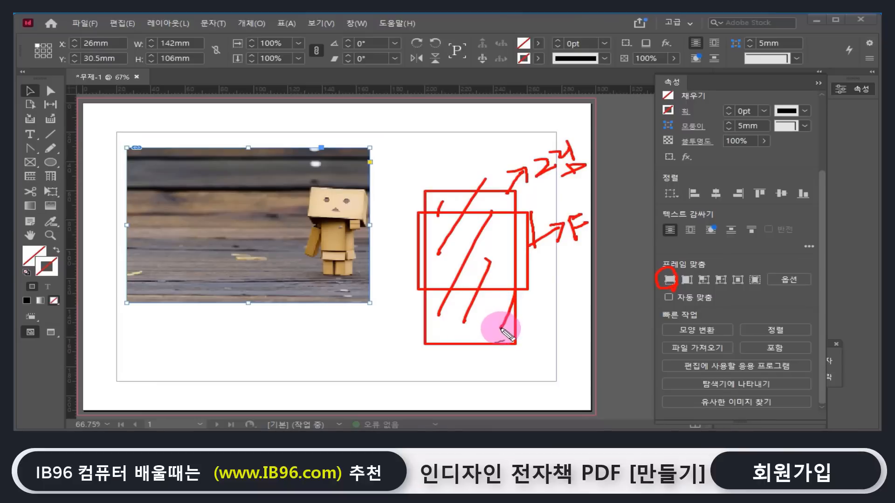
drag(529, 253, 531, 275)
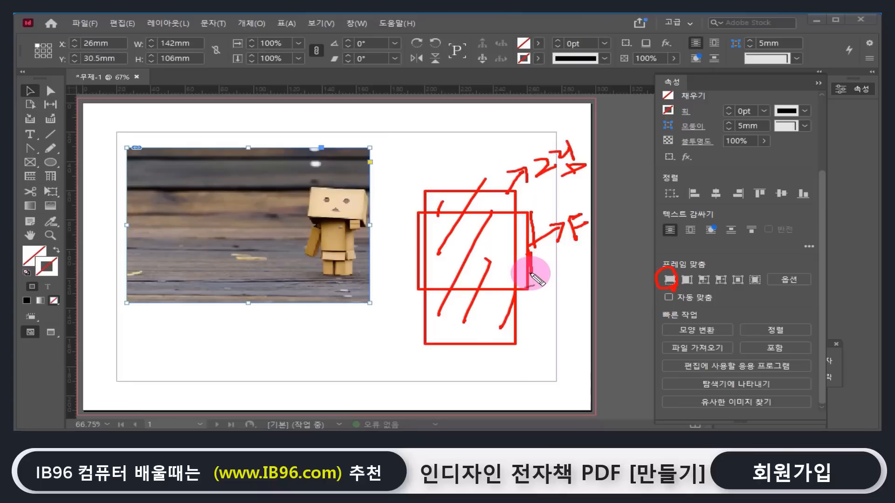
click(421, 227)
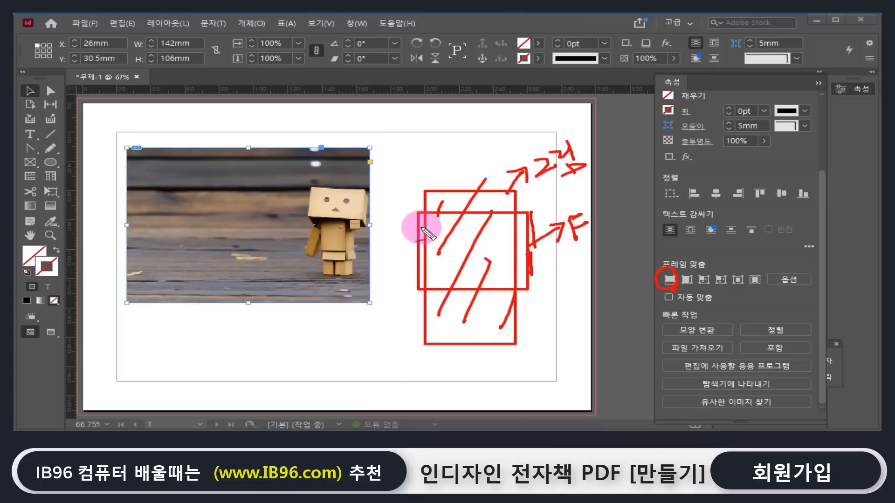
click(424, 188)
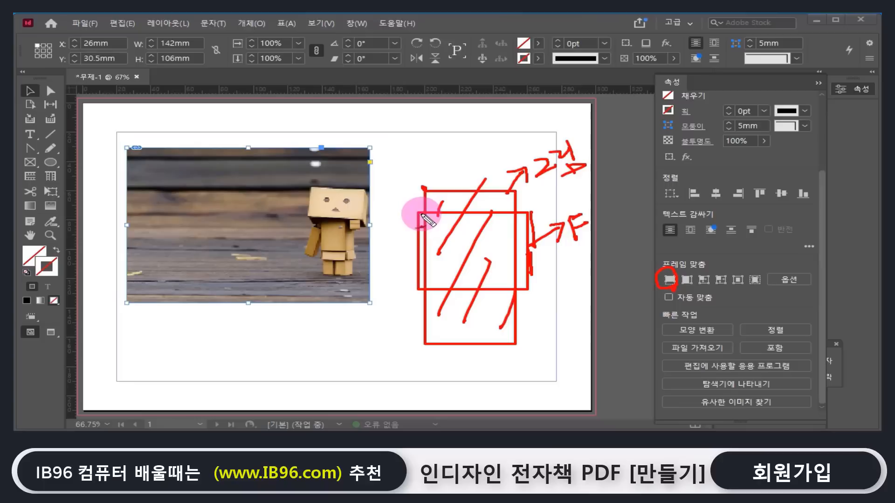
mouse_move(418, 215)
mouse_down()
mouse_move(419, 171)
mouse_move(531, 184)
mouse_move(535, 375)
mouse_move(508, 392)
mouse_move(446, 395)
mouse_move(419, 362)
mouse_move(400, 289)
mouse_move(418, 286)
mouse_move(442, 372)
mouse_move(469, 384)
mouse_move(549, 310)
mouse_up()
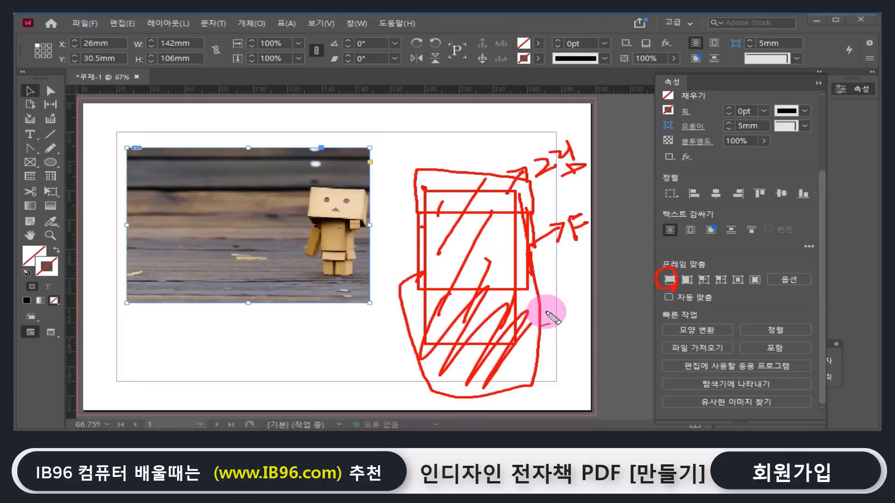
mouse_move(432, 179)
mouse_down()
mouse_move(465, 170)
mouse_move(476, 190)
mouse_move(515, 180)
mouse_move(535, 200)
mouse_up()
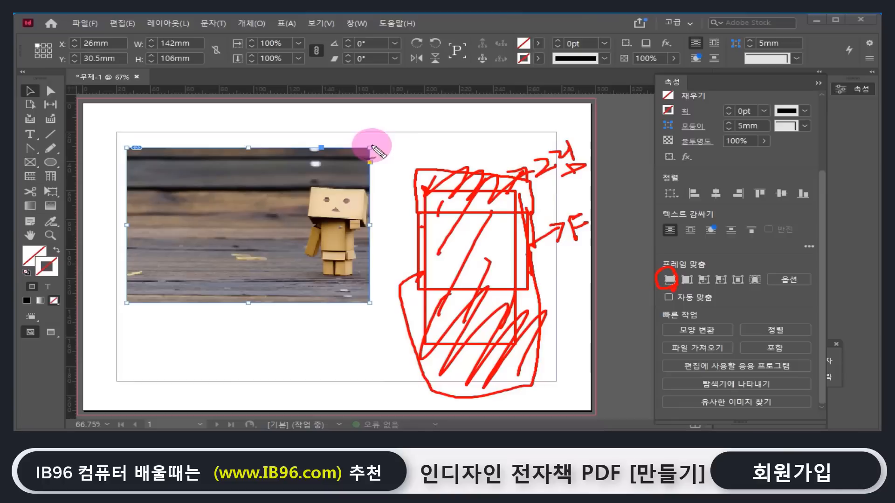
mouse_move(371, 148)
mouse_down()
mouse_move(420, 146)
mouse_move(435, 275)
mouse_move(393, 308)
mouse_move(373, 305)
mouse_up()
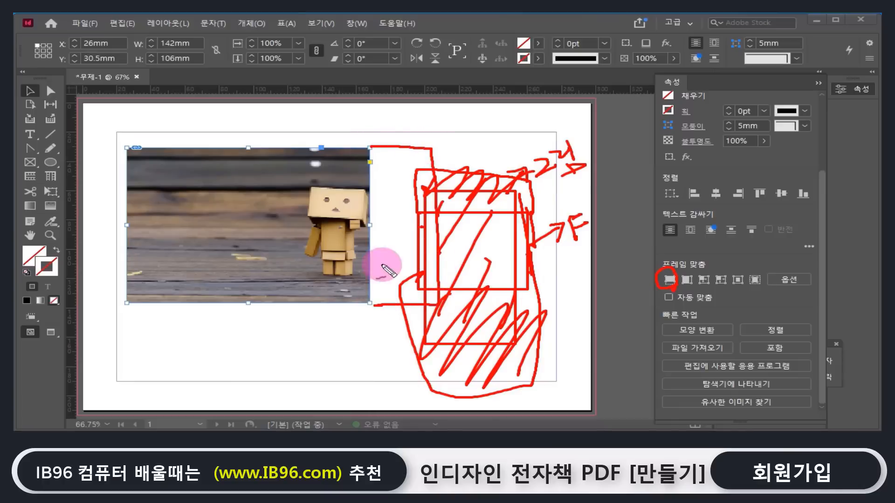
mouse_move(250, 149)
mouse_down()
mouse_move(265, 149)
mouse_move(269, 160)
mouse_up()
drag(291, 297, 287, 300)
mouse_move(278, 185)
mouse_down()
mouse_move(271, 152)
mouse_move(296, 174)
mouse_up()
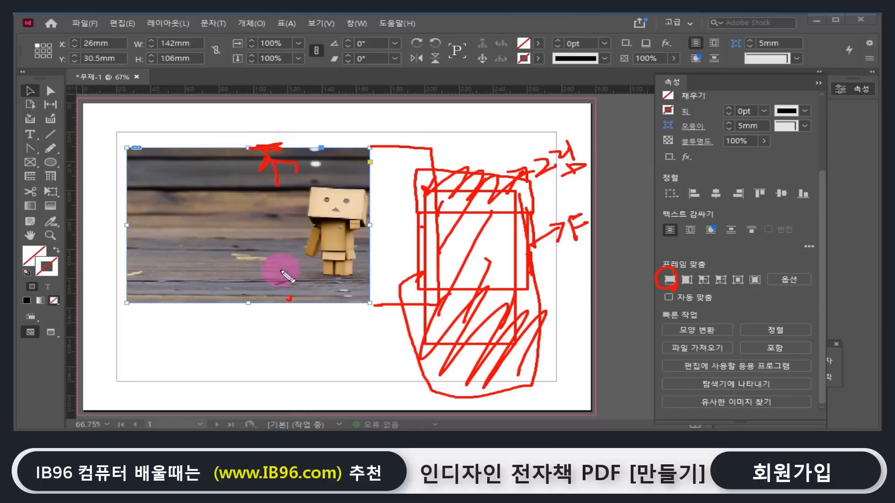
drag(279, 281, 303, 283)
drag(352, 151, 415, 150)
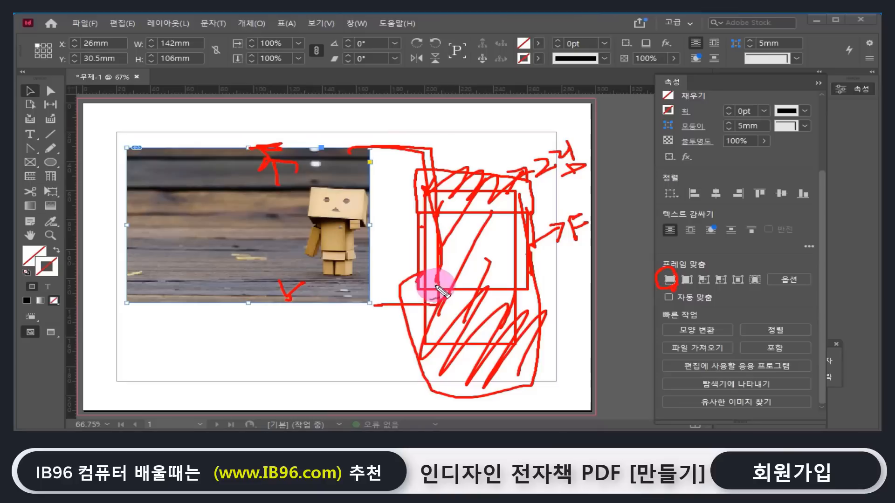
drag(378, 289, 389, 294)
mouse_move(389, 170)
mouse_down()
mouse_move(393, 204)
mouse_move(419, 218)
mouse_move(416, 283)
mouse_up()
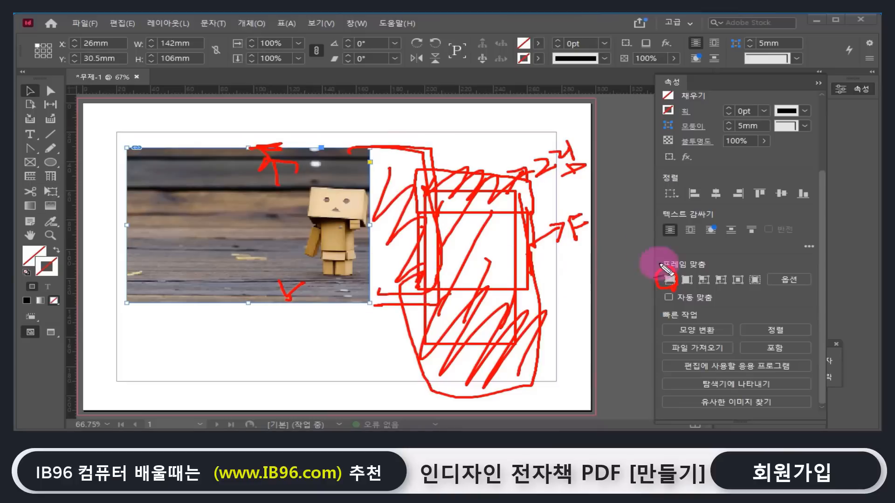
mouse_move(679, 285)
mouse_down()
mouse_move(669, 289)
mouse_move(681, 280)
mouse_up()
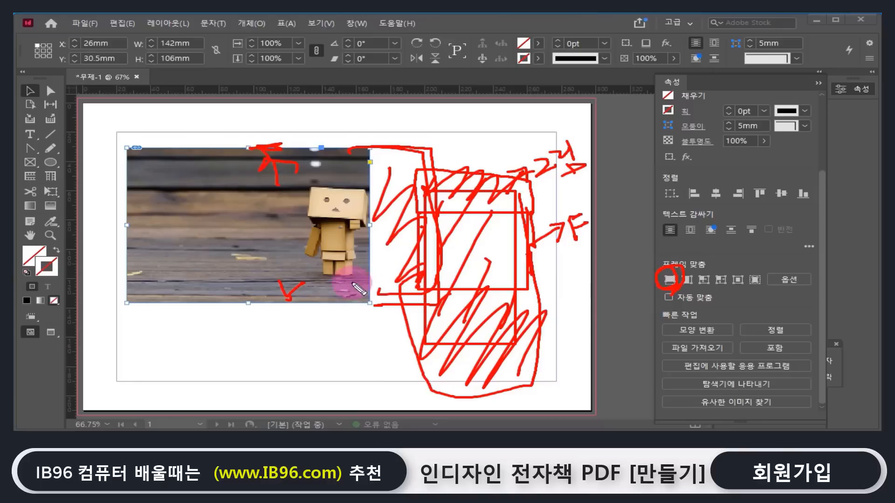
mouse_move(393, 194)
mouse_down()
mouse_move(411, 173)
mouse_move(416, 202)
mouse_move(402, 240)
mouse_move(420, 257)
mouse_up()
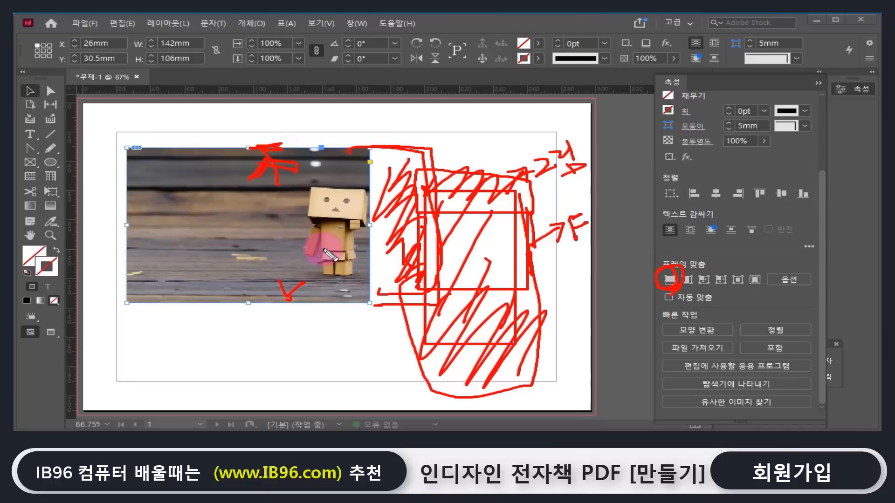
Step: Fit the danboard image proportionally within its frame, and reselect the frame
click(688, 280)
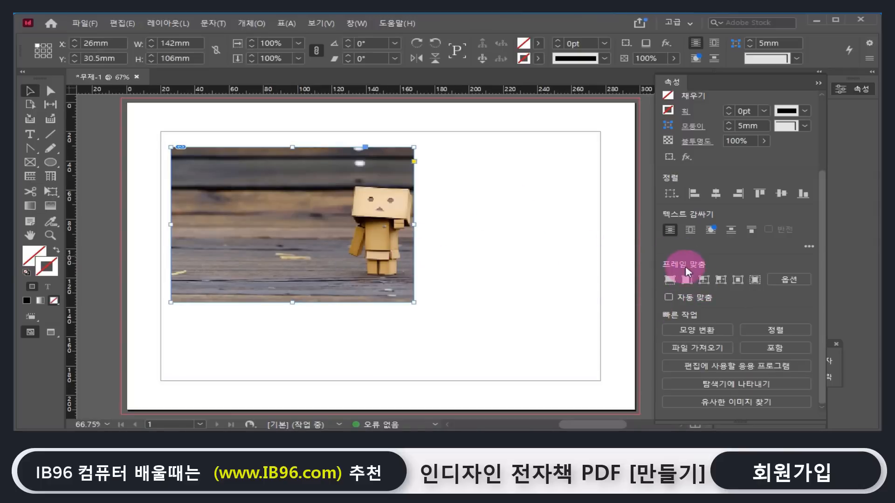
click(688, 280)
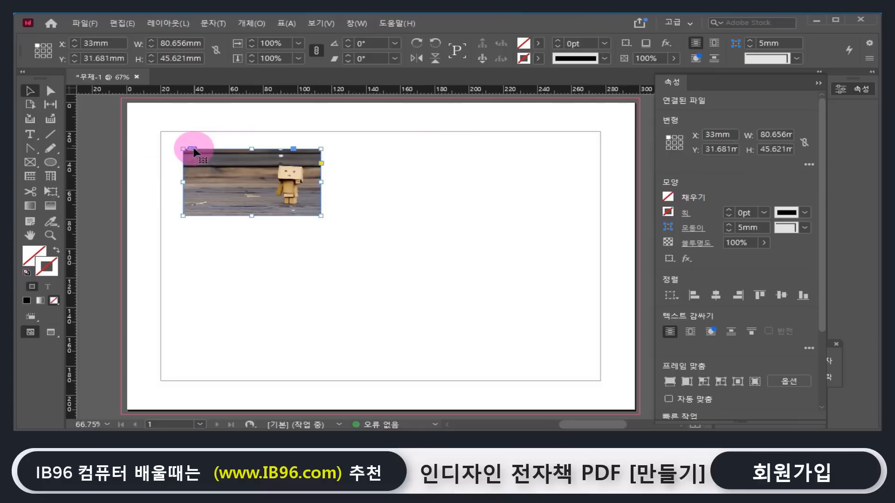
click(228, 124)
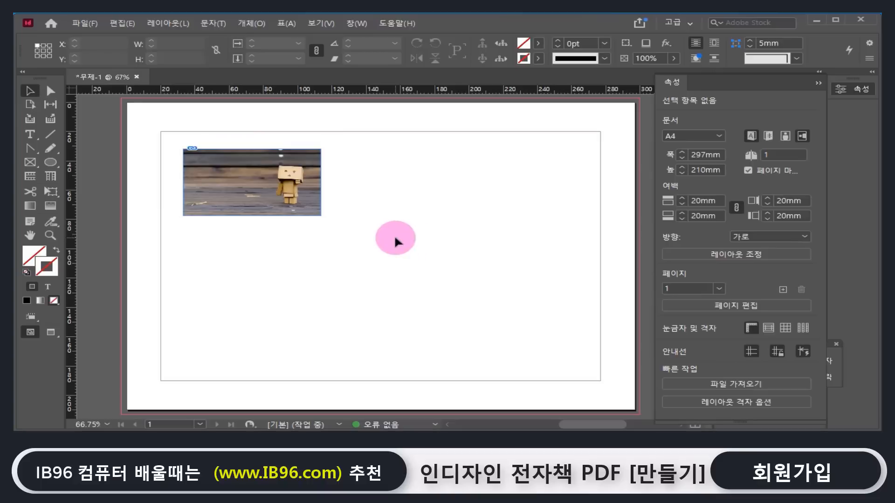
click(292, 191)
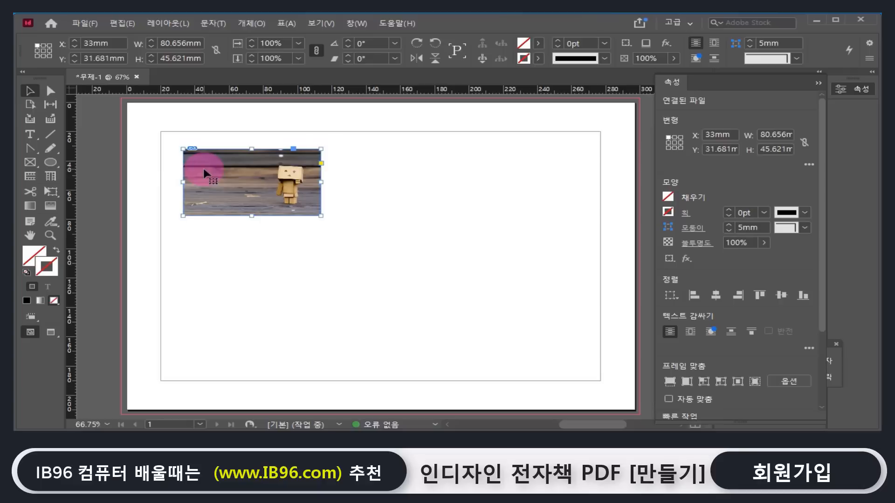
Step: Save the document to the desktop as an InDesign 2021 document named test
click(87, 25)
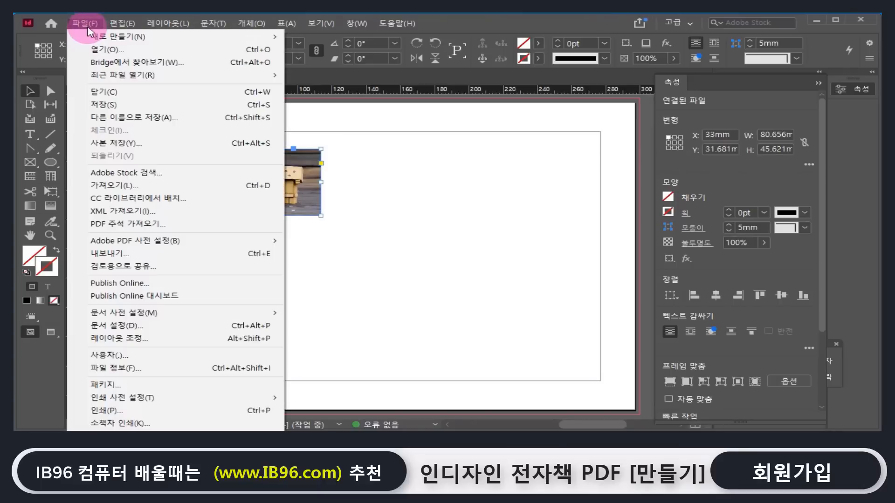
click(106, 108)
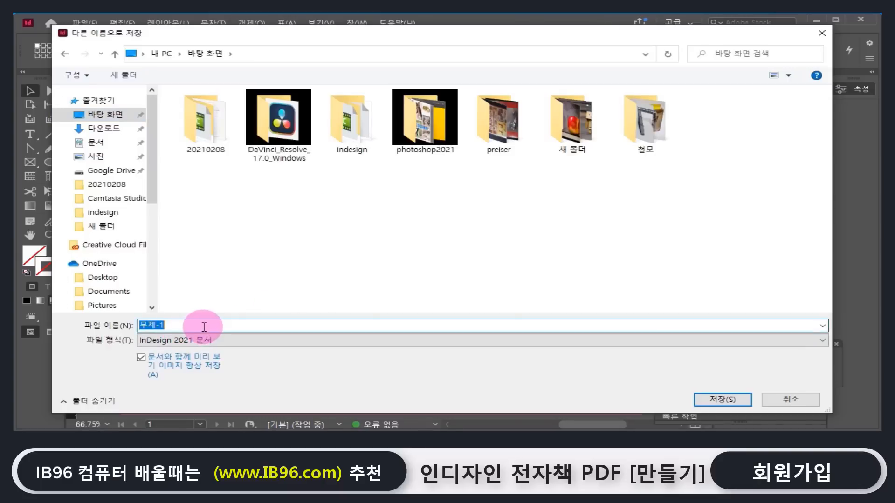
text(test)
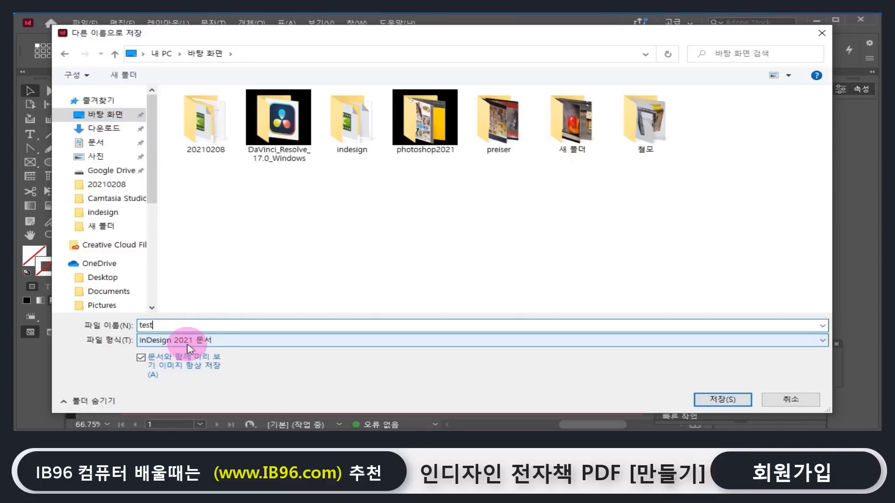
click(727, 399)
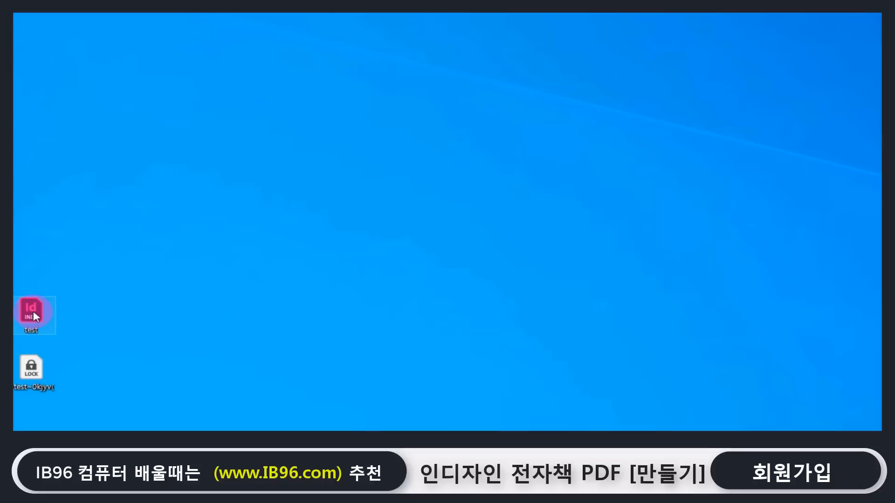
Step: Switch to the desktop, move the test InDesign file to an empty area, and return to the InDesign document
drag(32, 311, 135, 212)
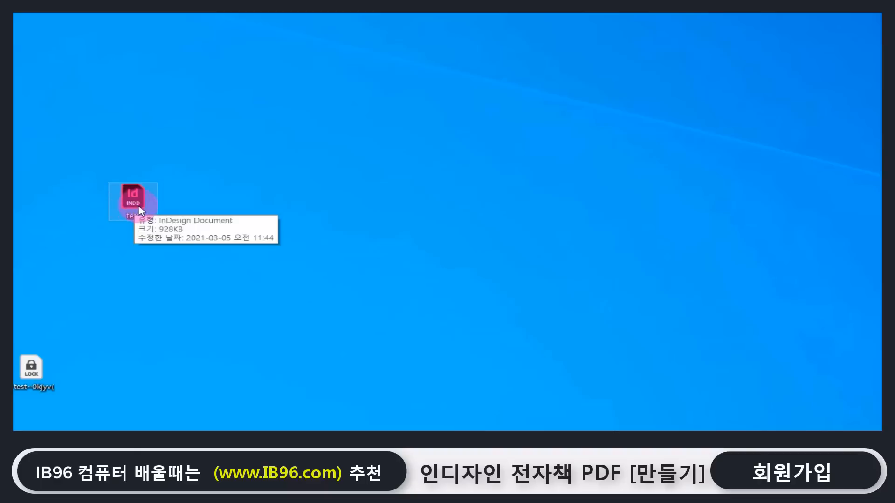
click(157, 193)
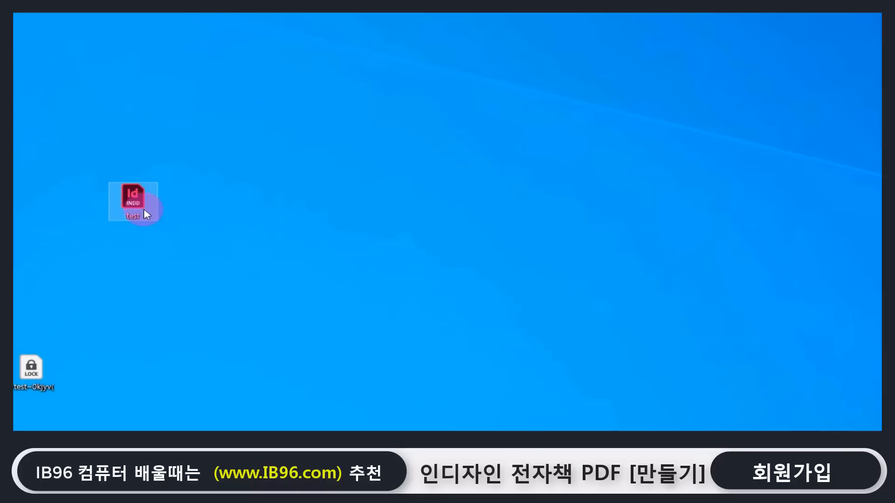
drag(37, 310, 43, 312)
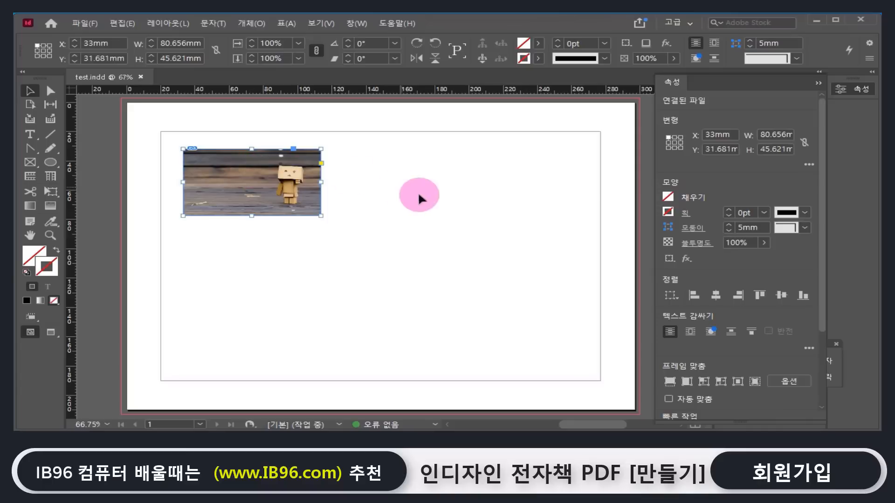
key(ctrl+2)
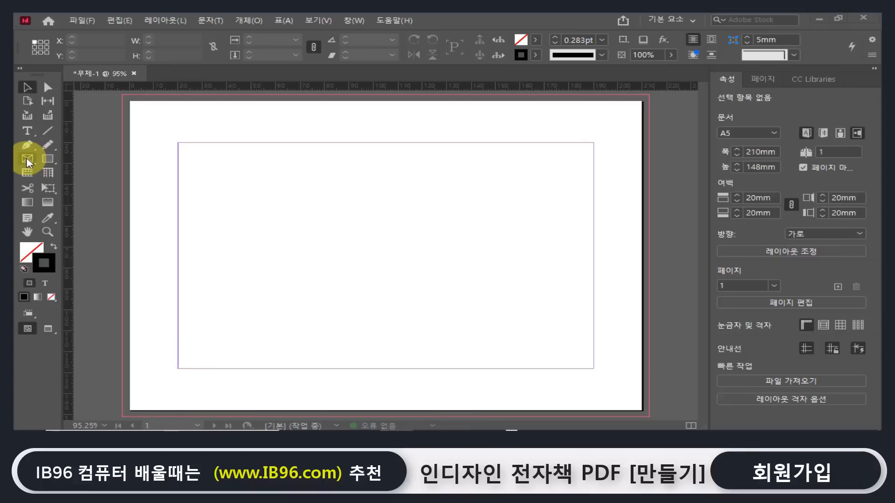
Step: Draw a text frame about 120 × 33 mm near the upper margin of the A5 page and fill it with placeholder text
click(27, 132)
drag(205, 148, 498, 228)
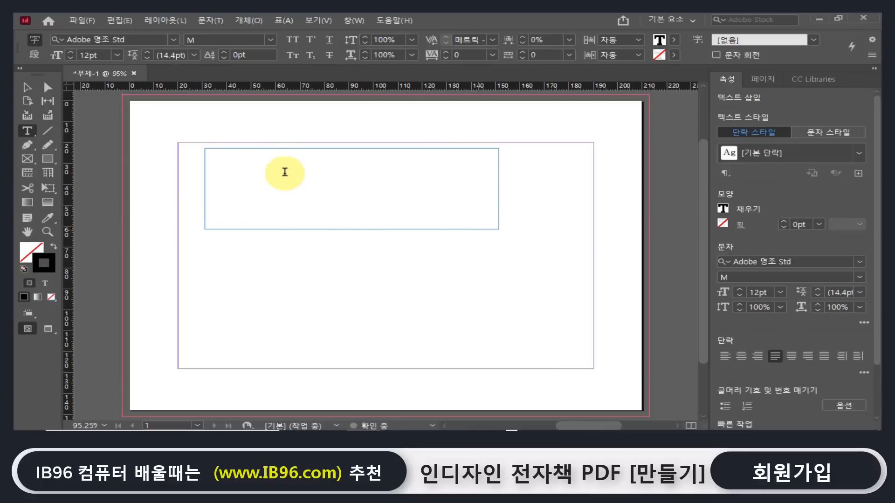
click(217, 20)
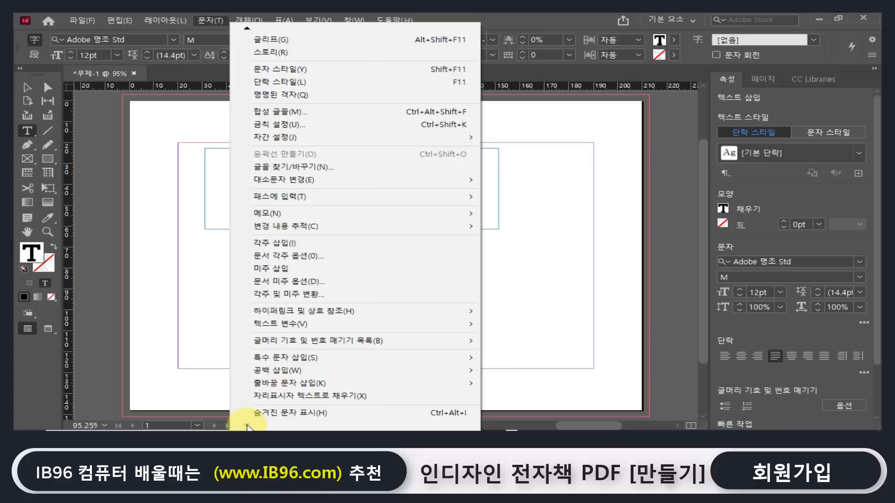
click(295, 397)
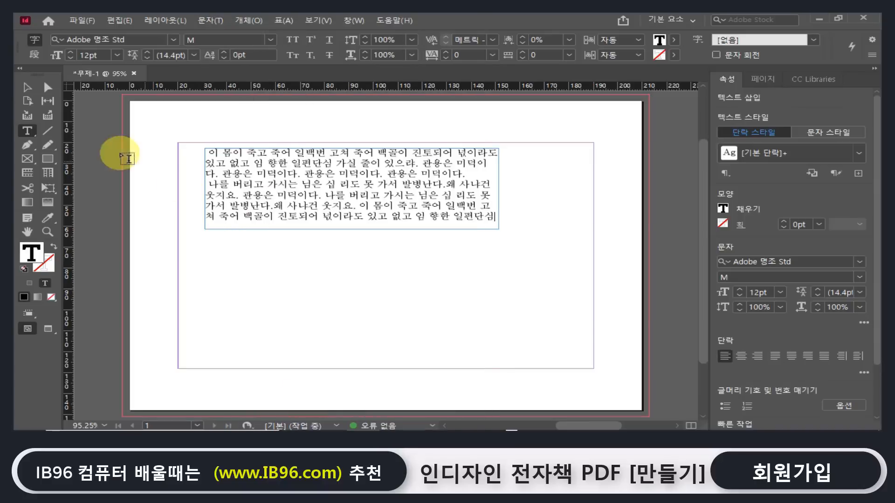
Step: Draw a rectangular frame about 77.5 × 51.5 mm below the text and place hintersee-3601004_1280 from the desktop in it
click(24, 158)
drag(200, 246, 390, 354)
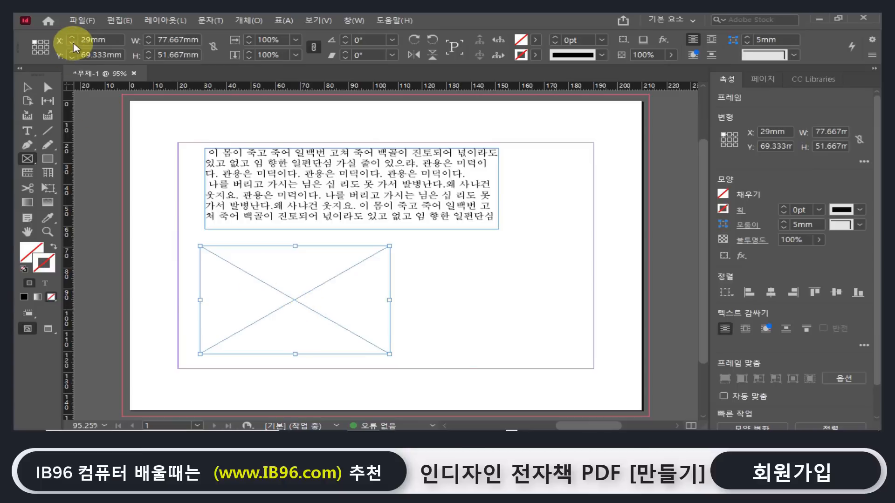
click(84, 26)
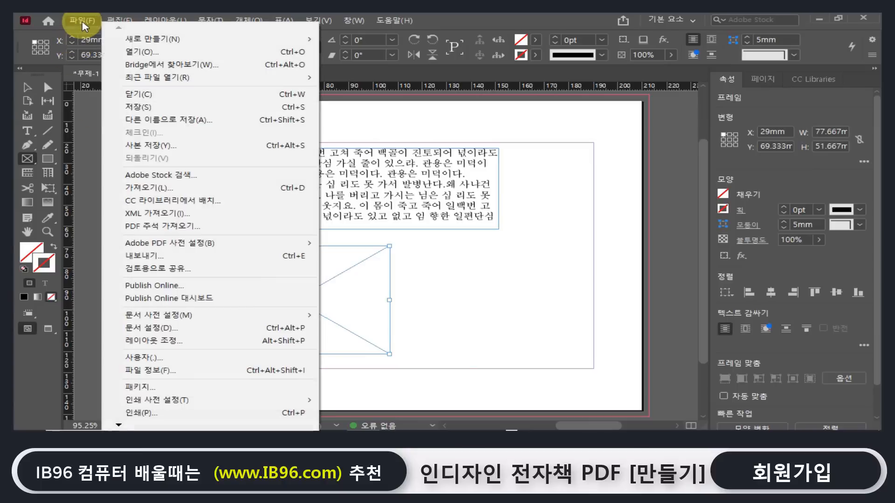
click(160, 192)
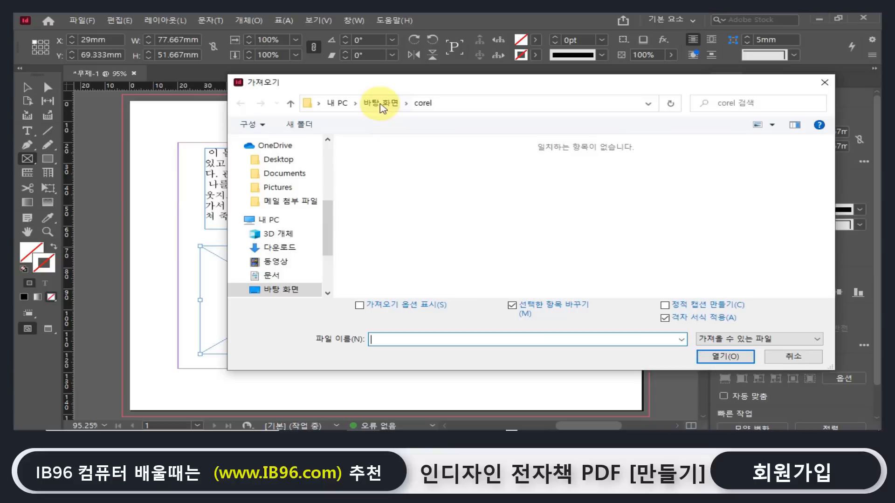
click(380, 103)
click(777, 246)
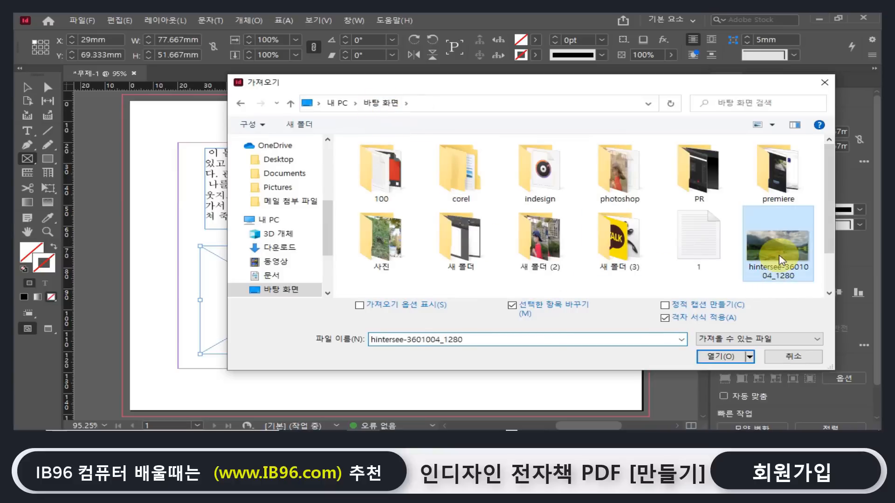
click(730, 356)
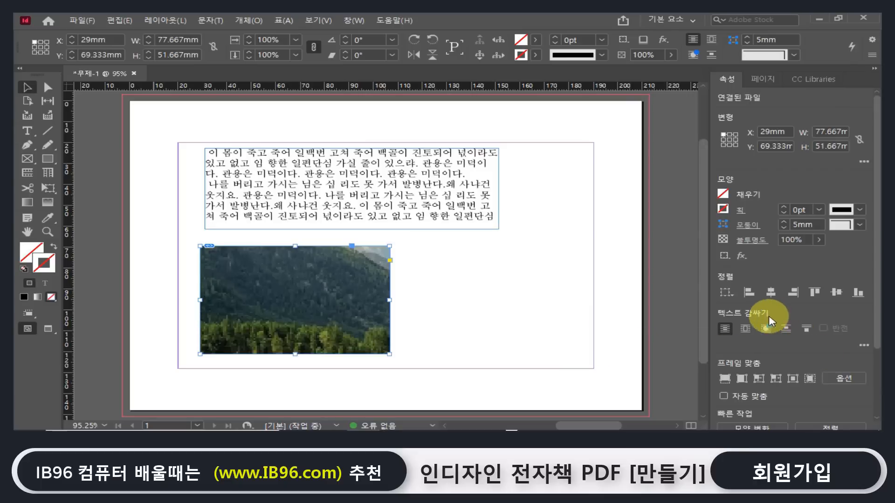
Step: Fit the landscape image proportionally within its frame and deselect it
click(742, 380)
click(585, 362)
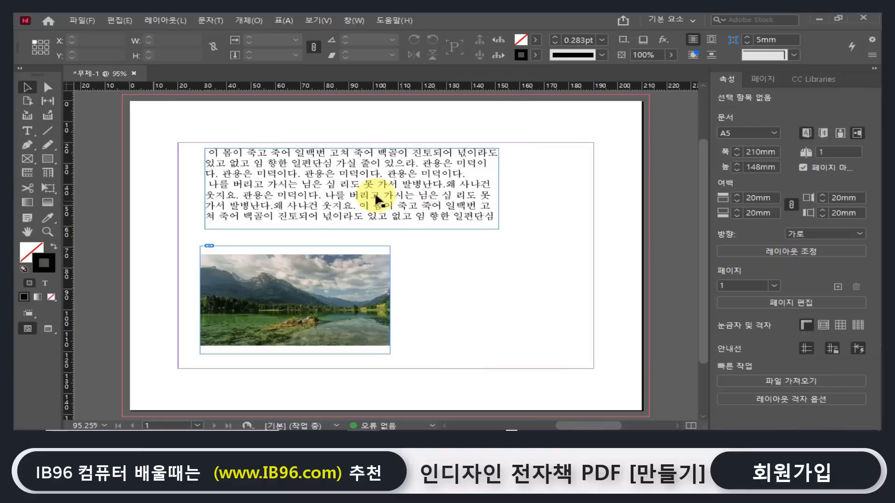
Step: Save the document to the desktop as an InDesign 2021 file named test
click(84, 20)
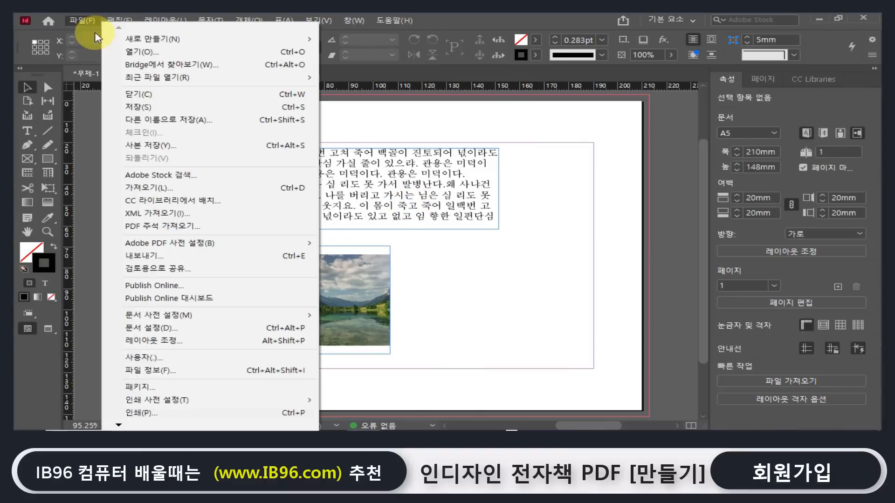
click(142, 109)
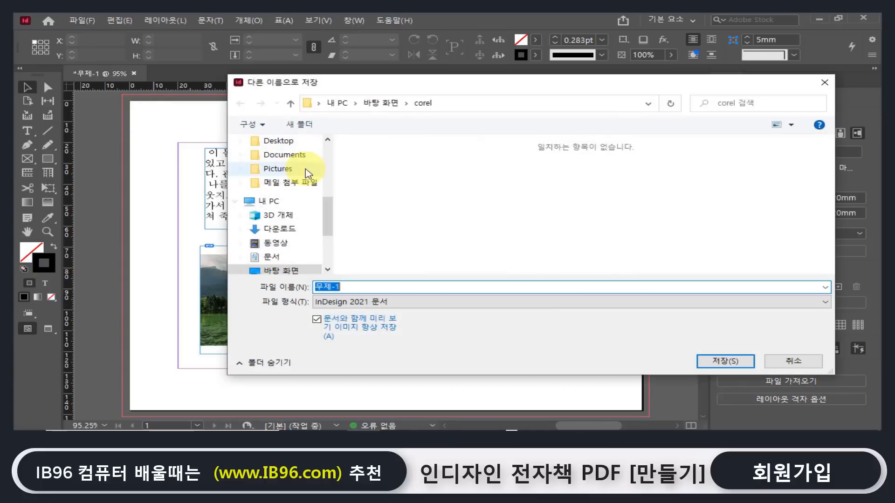
click(382, 105)
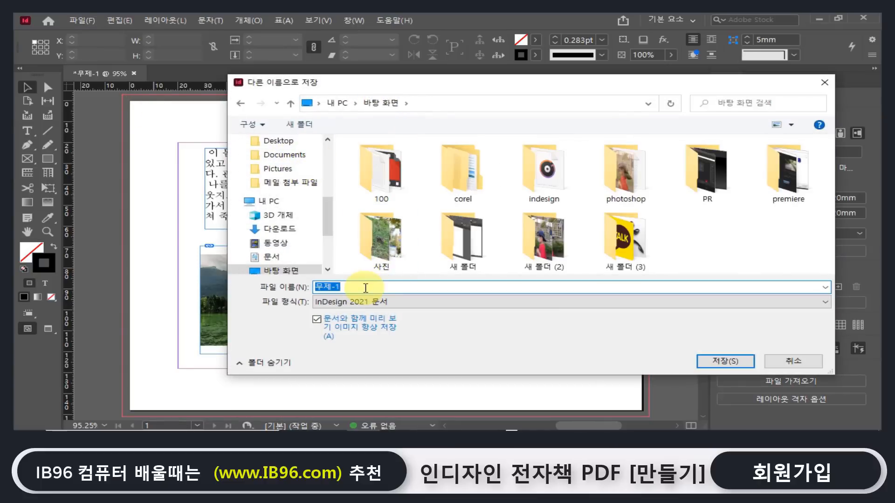
text(tes)
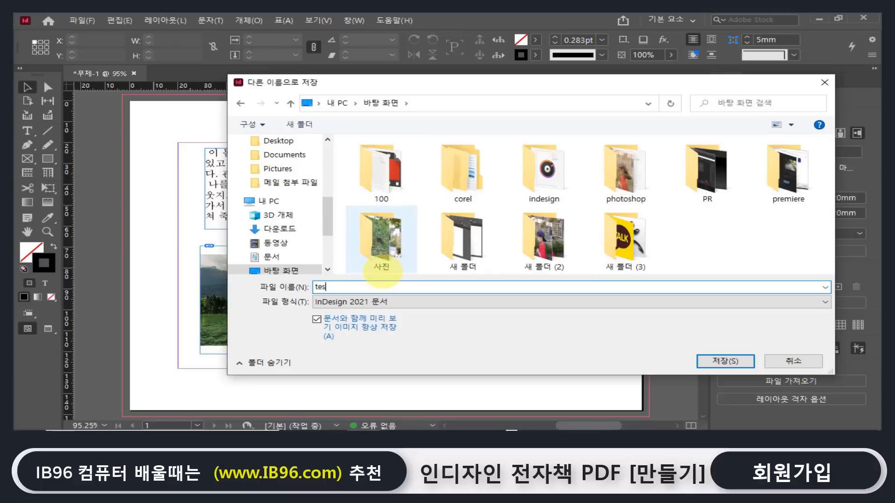
text(t)
click(725, 361)
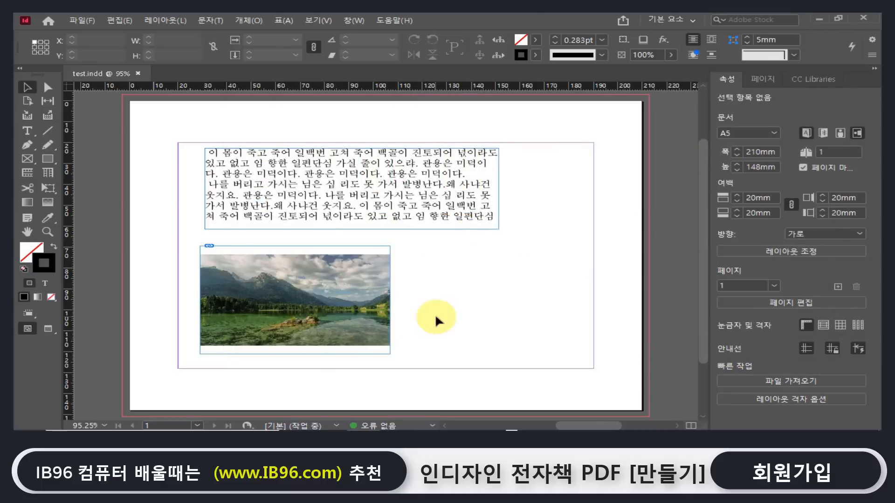
Step: Switch to the desktop, create a folder named sample, and move the desktop image into it
drag(265, 269, 267, 270)
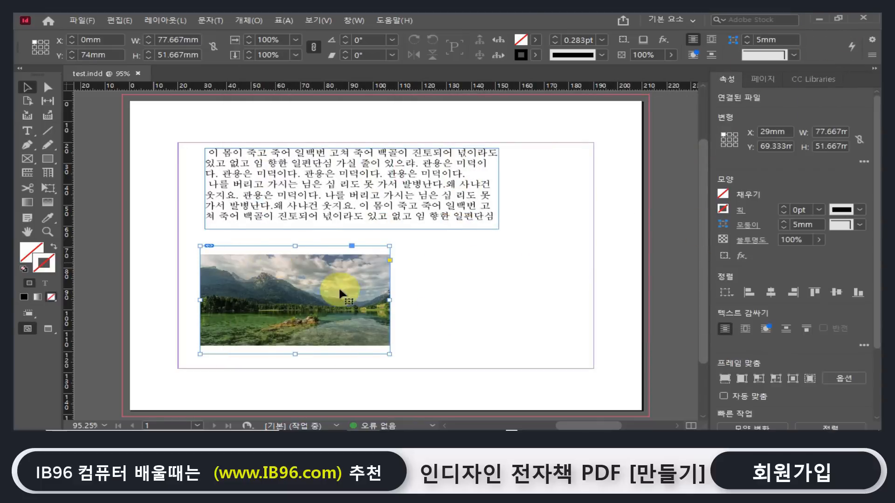
click(818, 19)
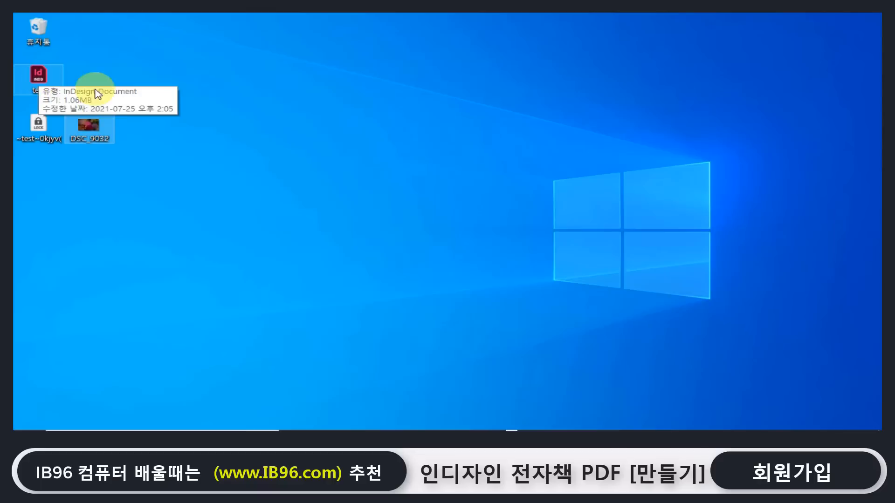
right_click(135, 83)
click(175, 97)
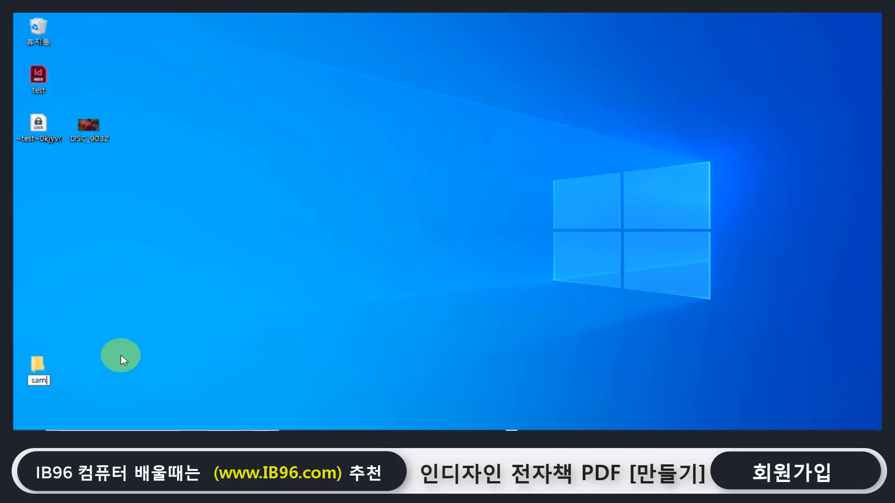
key(Return)
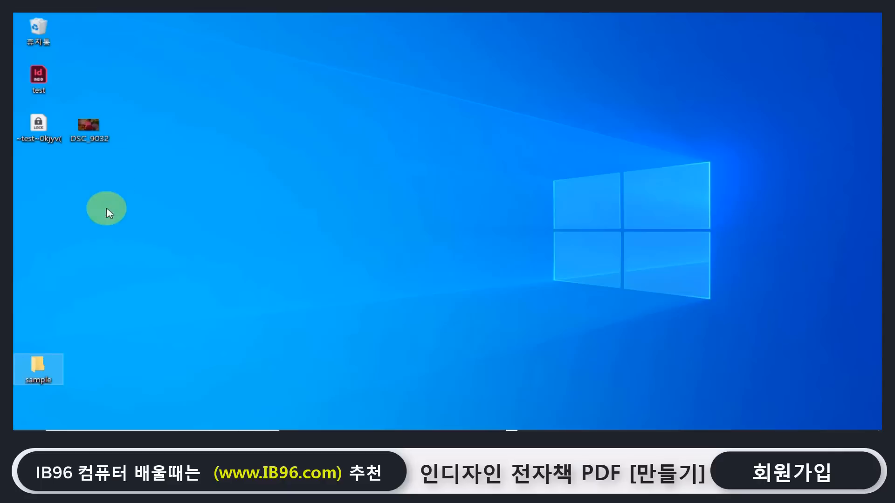
drag(84, 126, 38, 368)
Step: Reopen the test InDesign file from the desktop and display the list of linked images
click(43, 82)
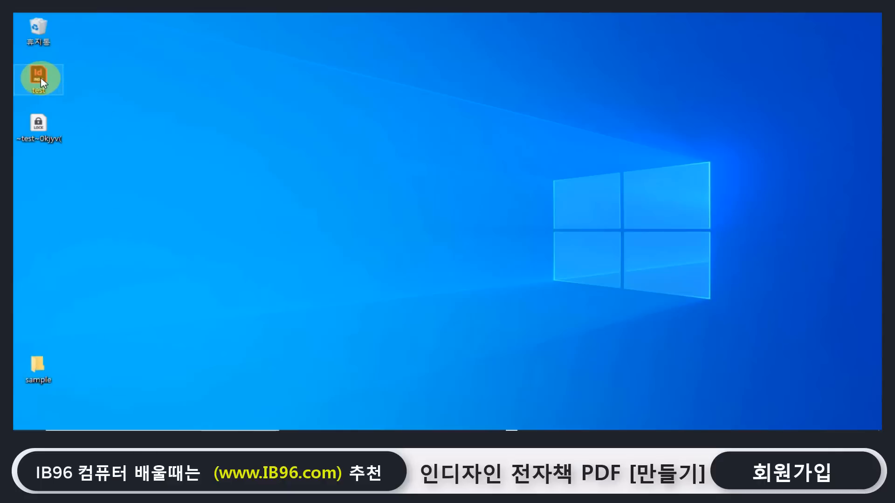
double_click(44, 82)
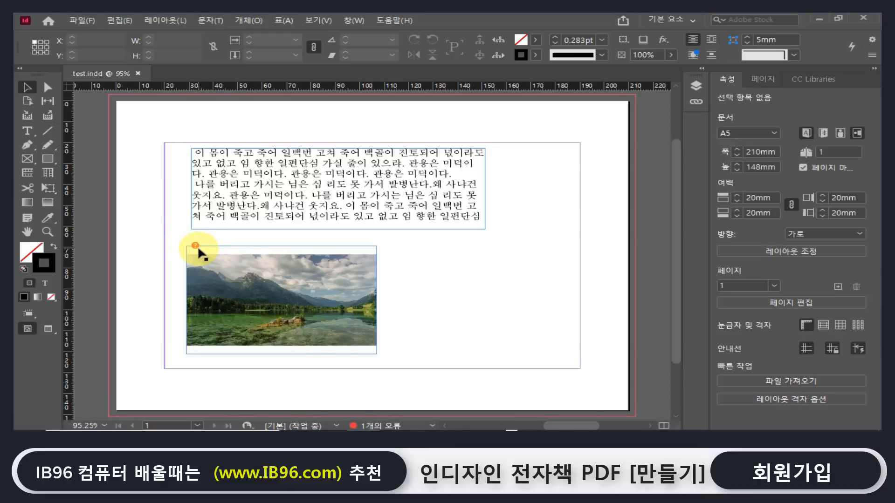
click(354, 20)
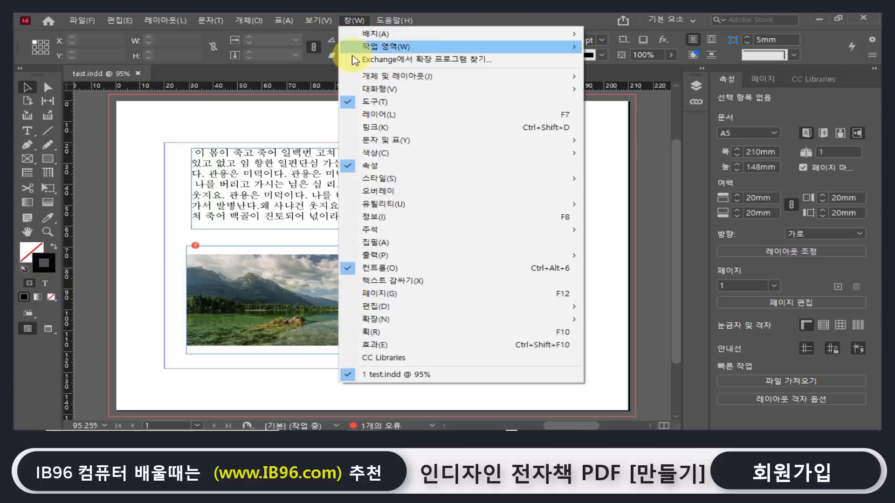
click(385, 136)
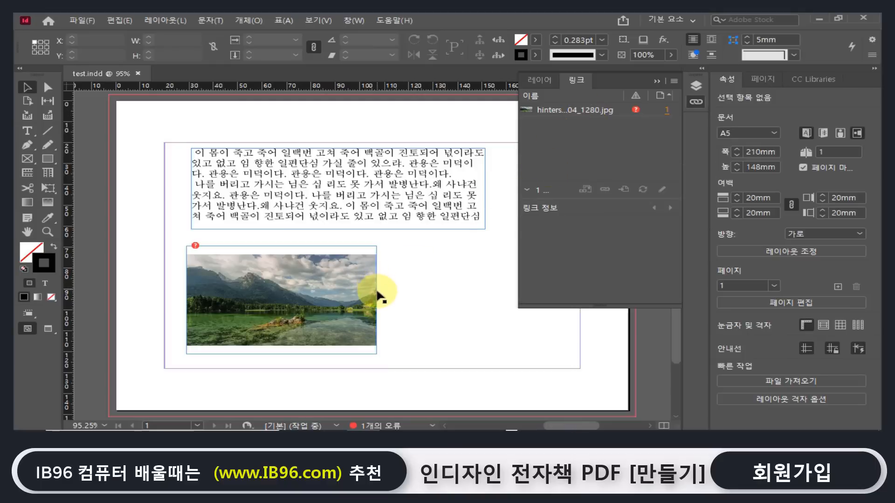
Step: Move the hintersee image from the sample folder back to the desktop and return to the InDesign document
click(819, 15)
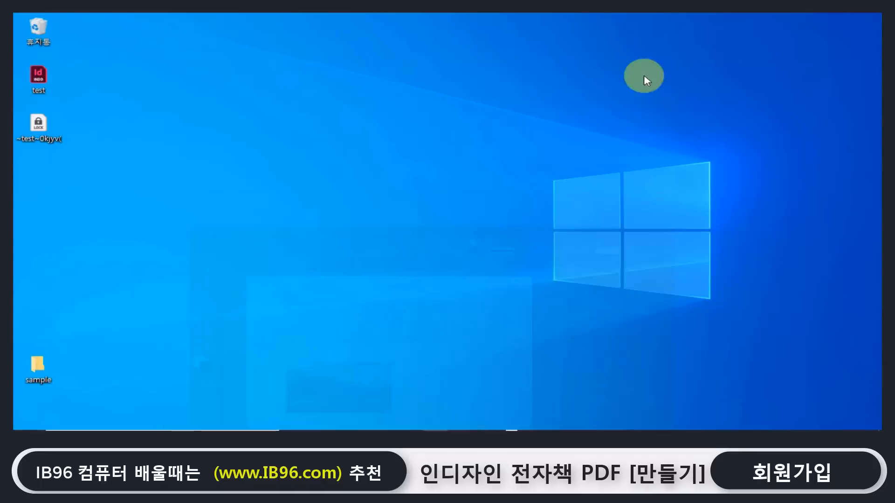
double_click(45, 363)
drag(457, 216, 139, 135)
click(829, 76)
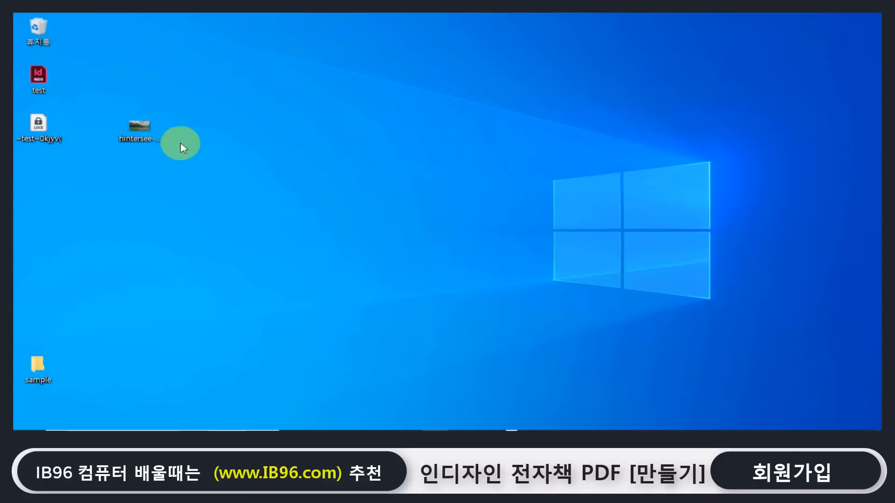
mouse_move(366, 426)
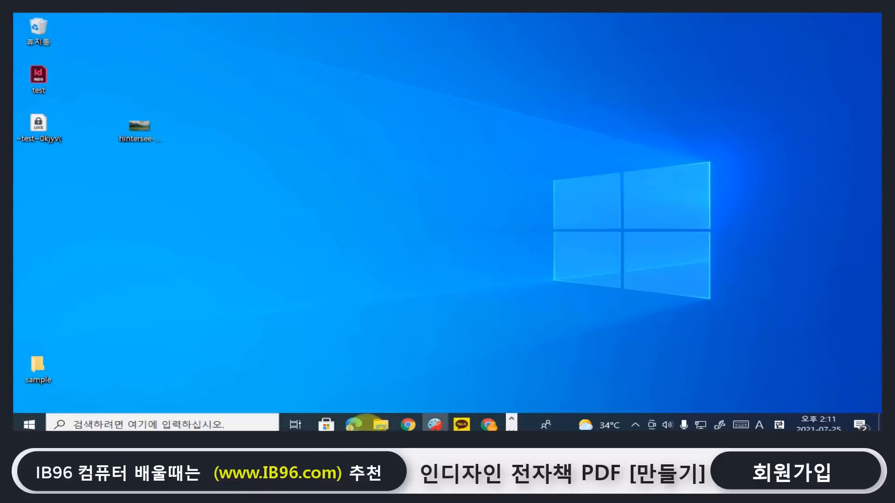
click(512, 426)
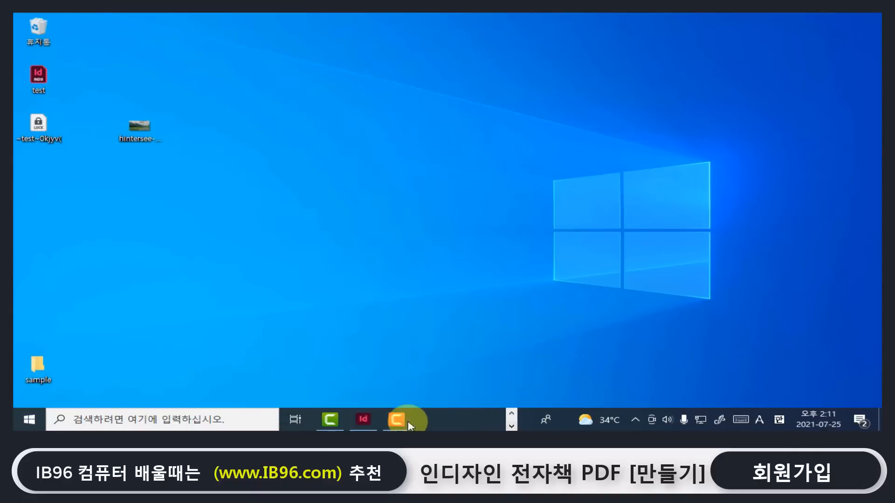
click(363, 419)
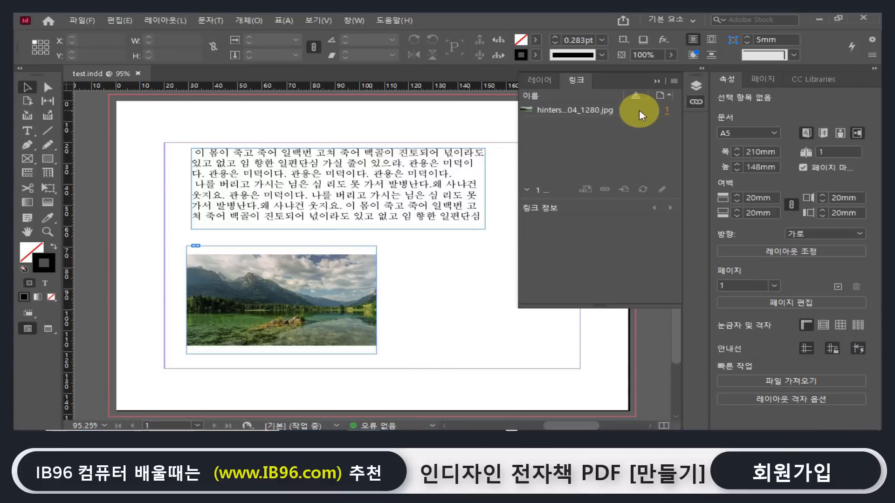
Step: On the desktop, line up the hintersee image below the other files and create a folder named 전자책 만들기 in an empty area
click(821, 19)
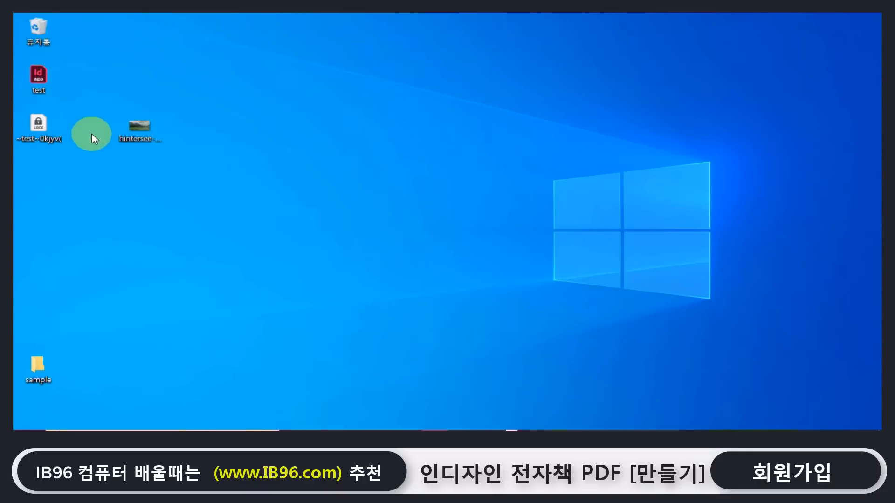
drag(143, 134, 55, 180)
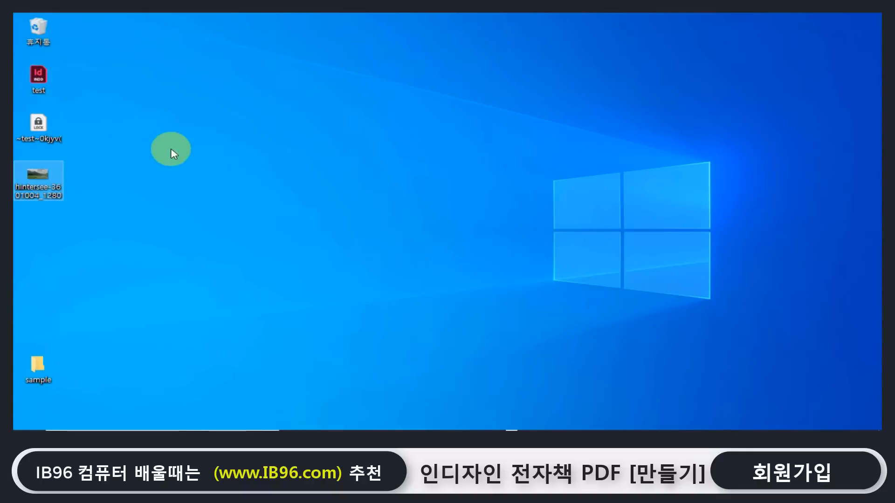
right_click(176, 108)
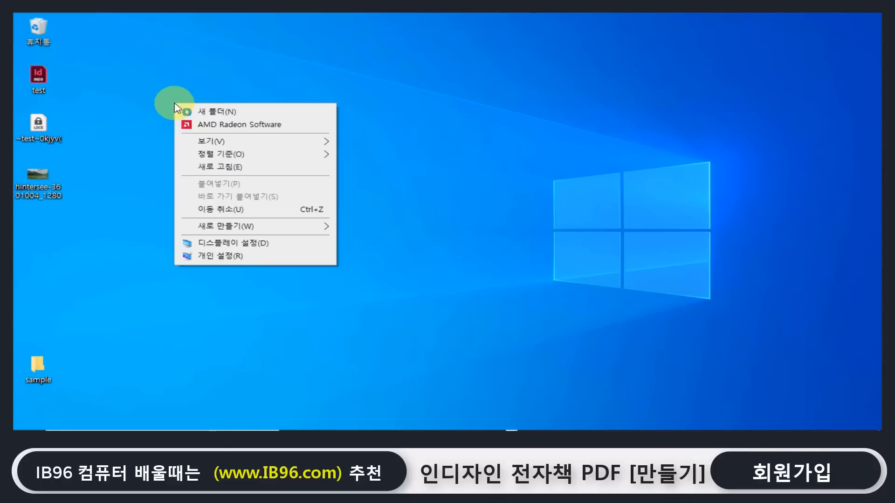
click(211, 110)
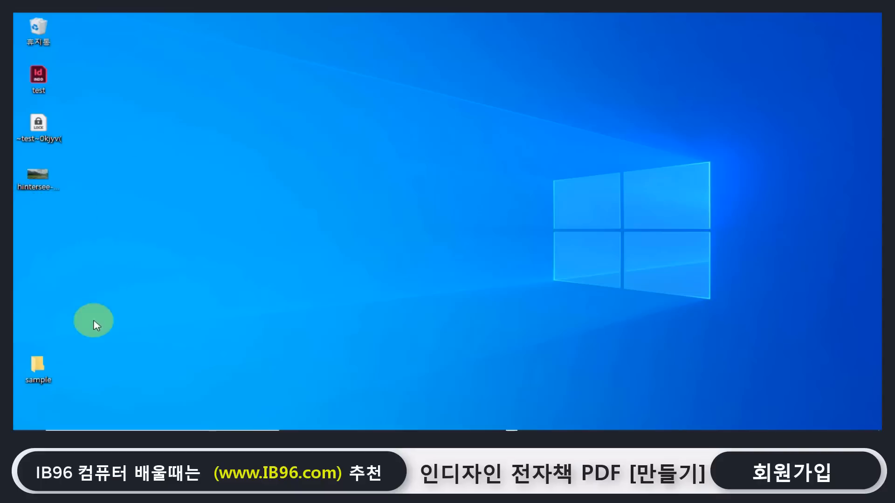
key(ctrl+z)
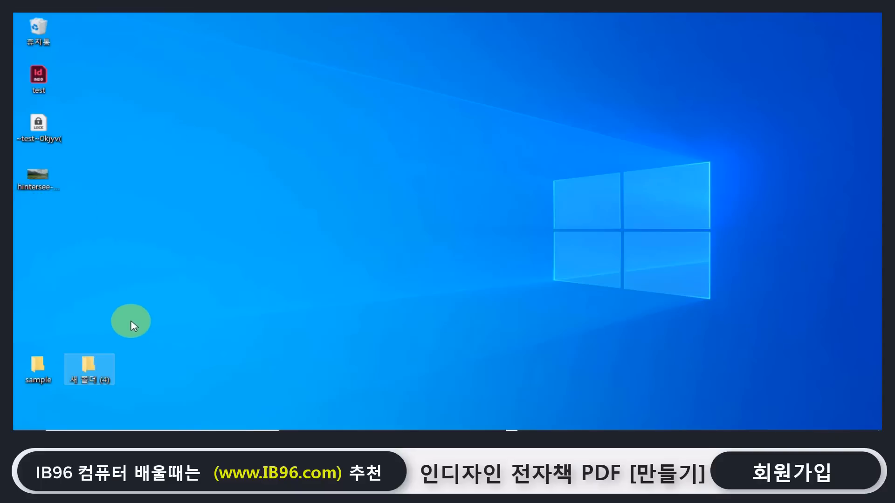
drag(95, 372, 208, 114)
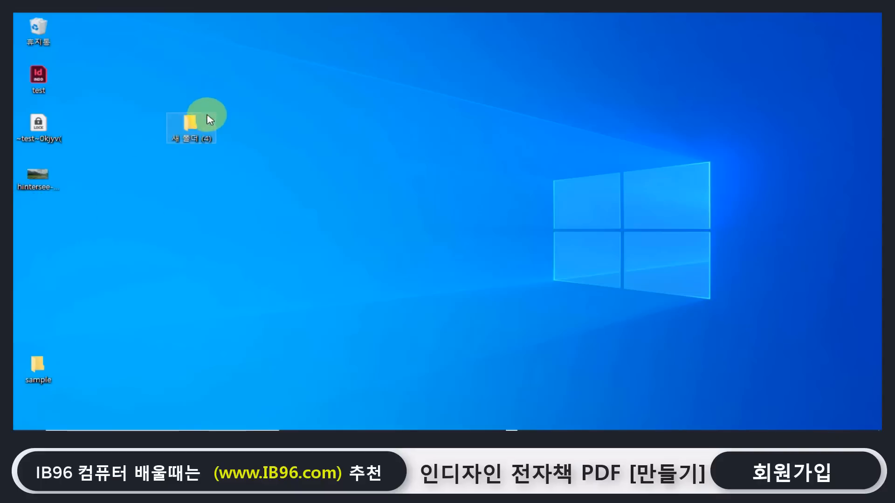
key(F2)
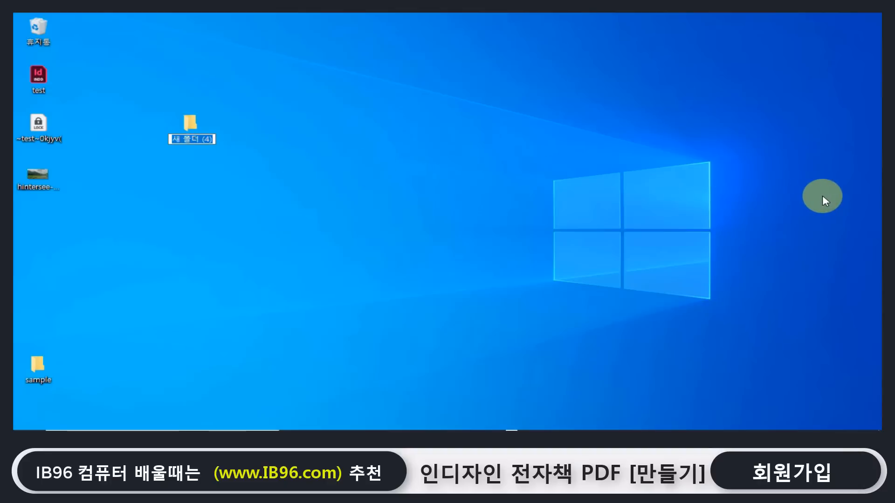
text(전자책 만들기)
key(Return)
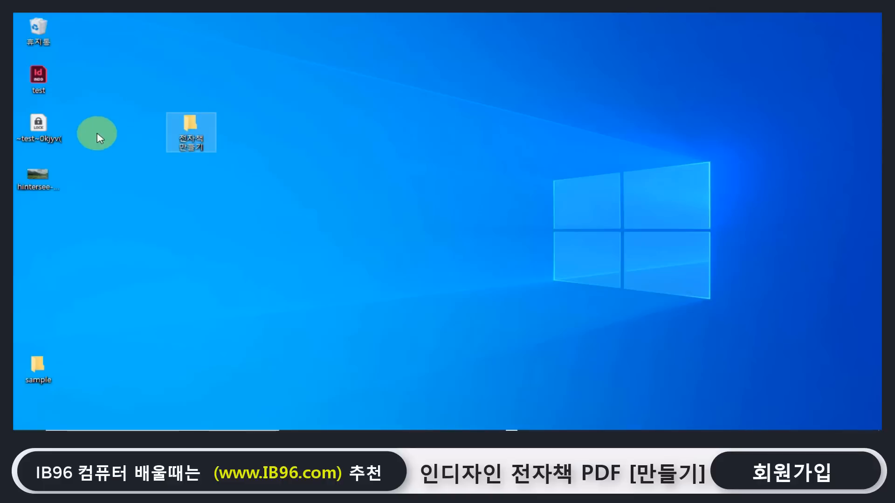
Step: Return to the test document in InDesign and save it as 전자책 in the desktop folder 전자책 만들기
double_click(37, 76)
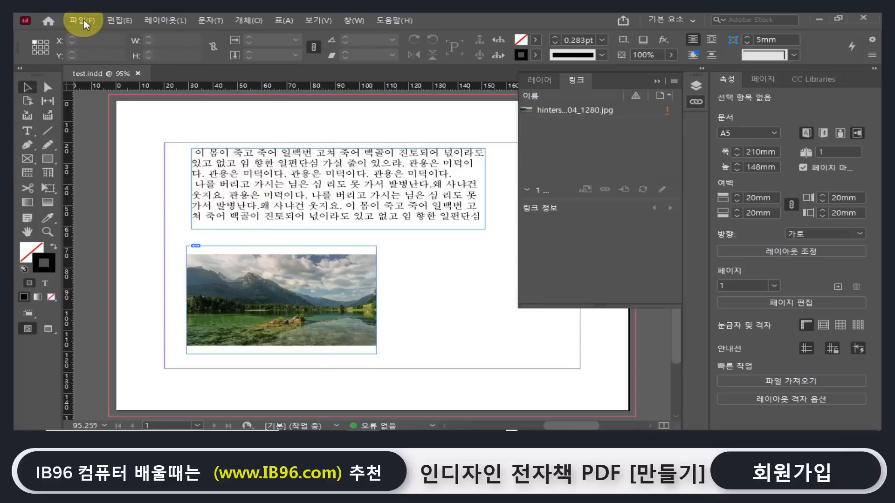
click(84, 22)
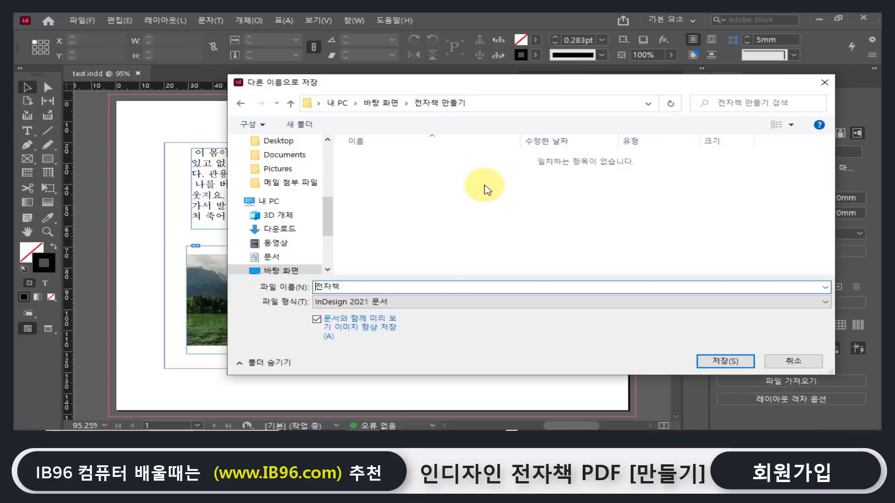
click(725, 361)
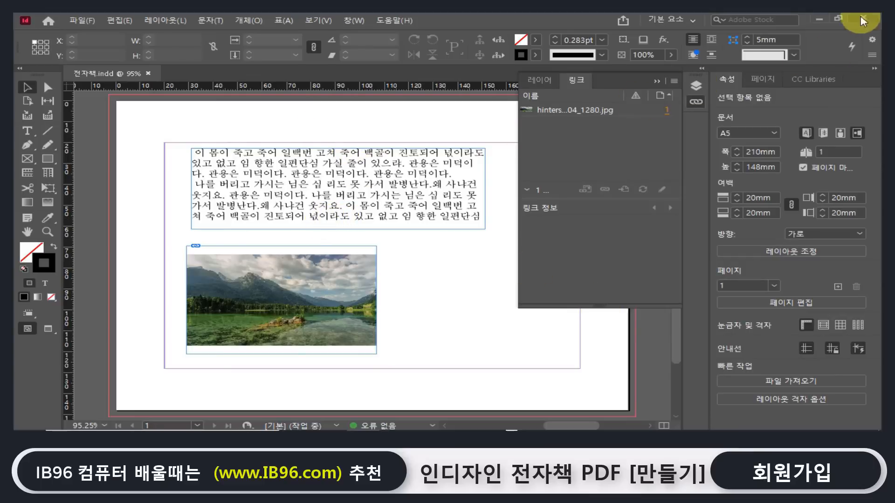
Step: Switch to the desktop, check the contents of the 전자책 만들기 folder, and close it
click(817, 19)
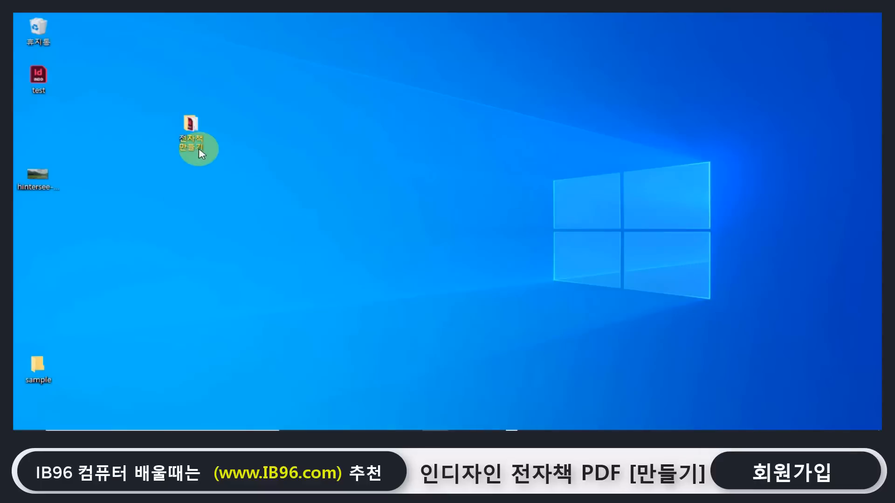
click(186, 124)
double_click(186, 124)
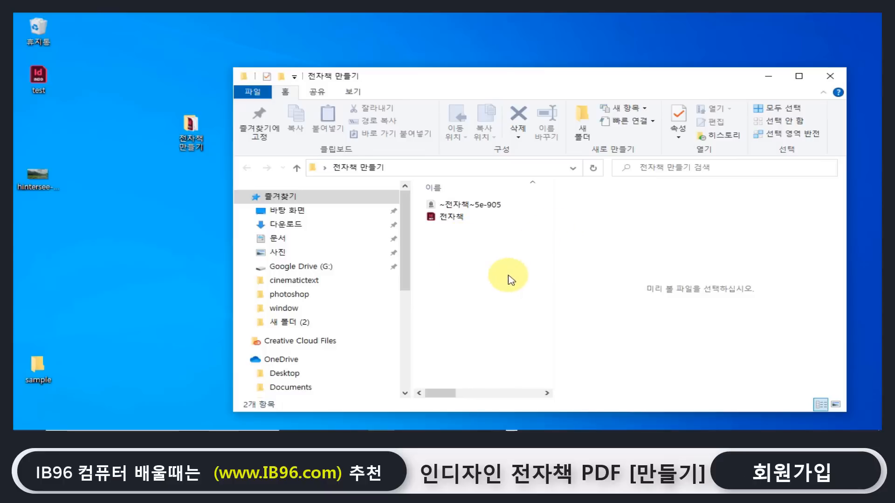
click(829, 76)
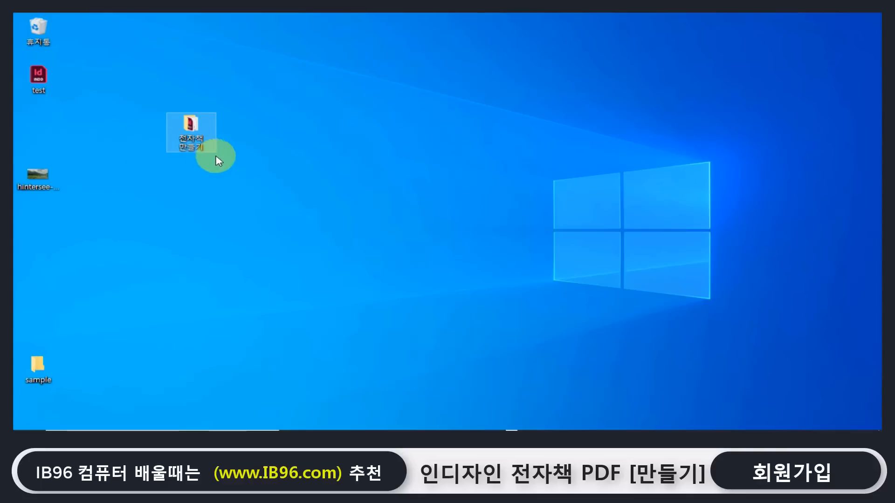
Step: Reopen the 전자책 만들기 folder and move the hintersee-3601004_1280 image from the desktop into it
mouse_move(189, 131)
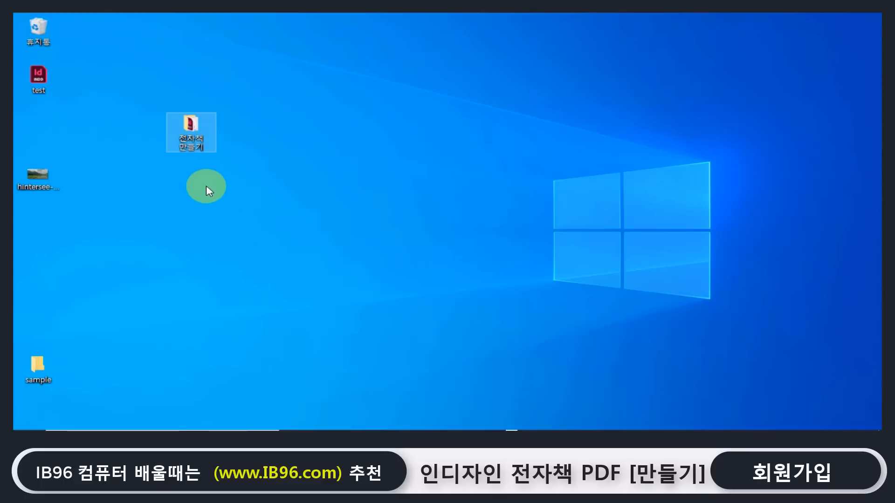
double_click(198, 137)
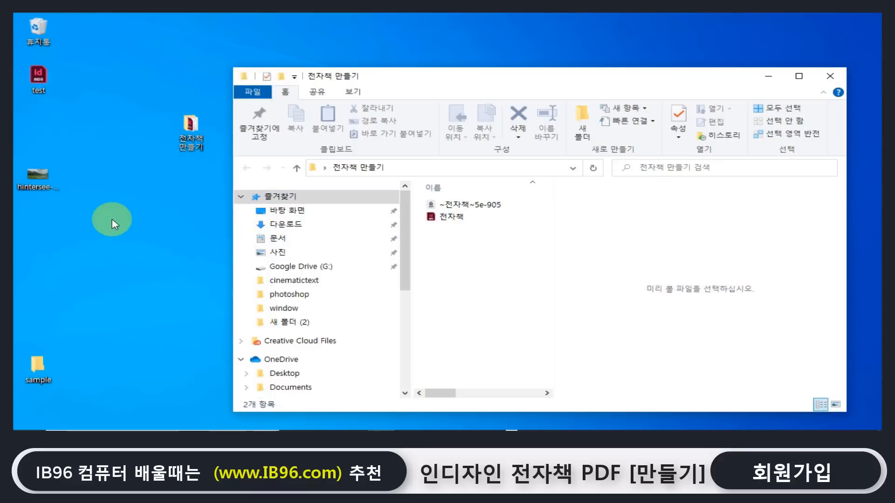
drag(29, 175, 466, 323)
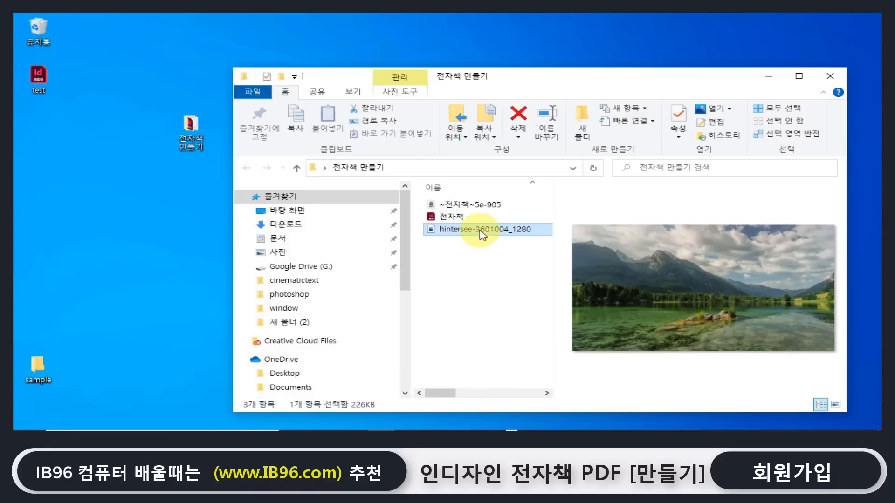
Step: Close the 전자책 만들기 folder window and move the folder a little farther across the desktop
click(830, 76)
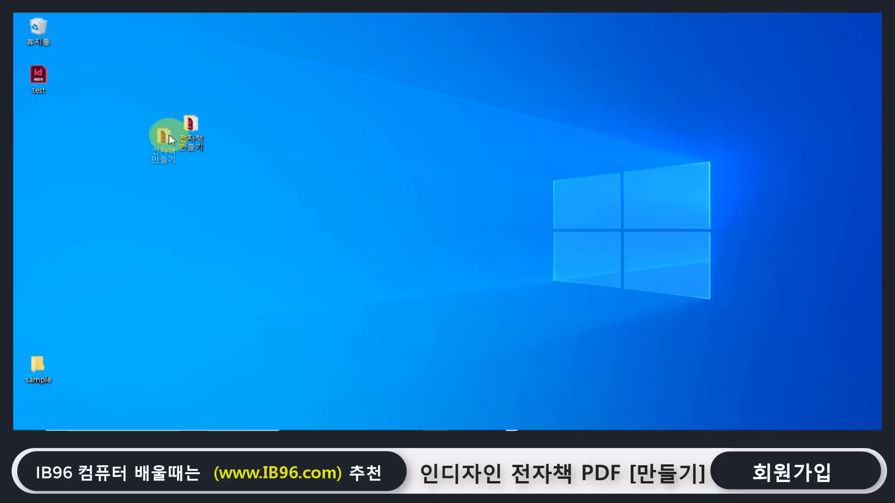
click(188, 133)
drag(190, 140, 242, 126)
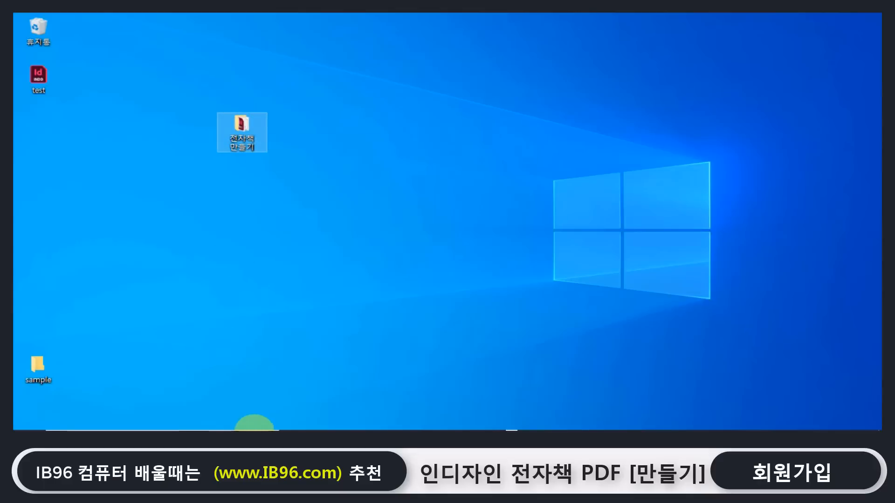
Step: Switch to the 전자책 document in InDesign, delete the text frame and image from page 1, and show the document's page overview
mouse_move(255, 429)
click(511, 425)
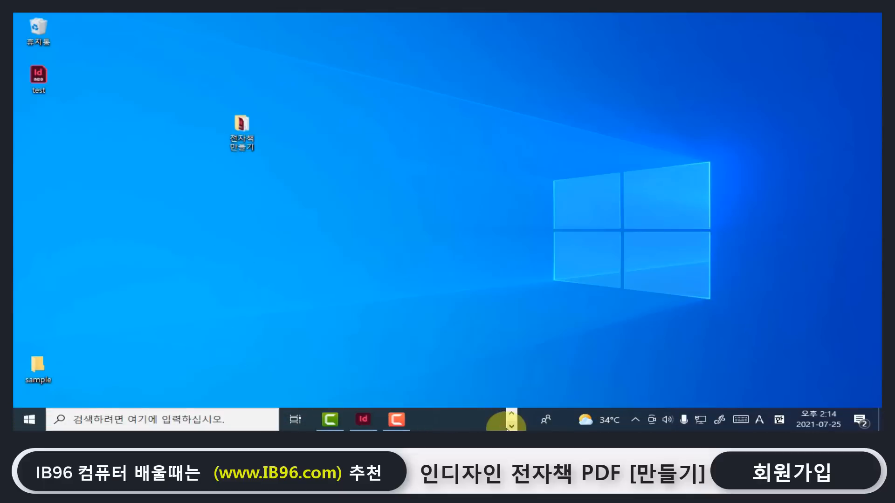
click(364, 420)
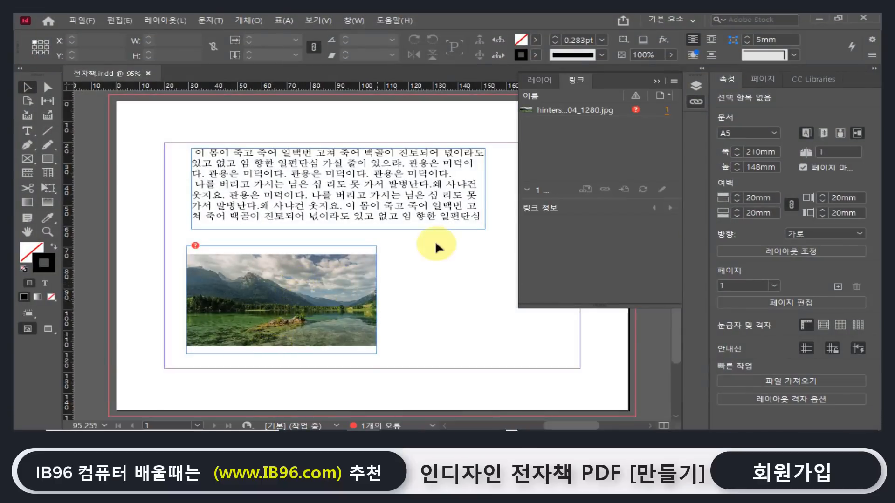
key(Delete)
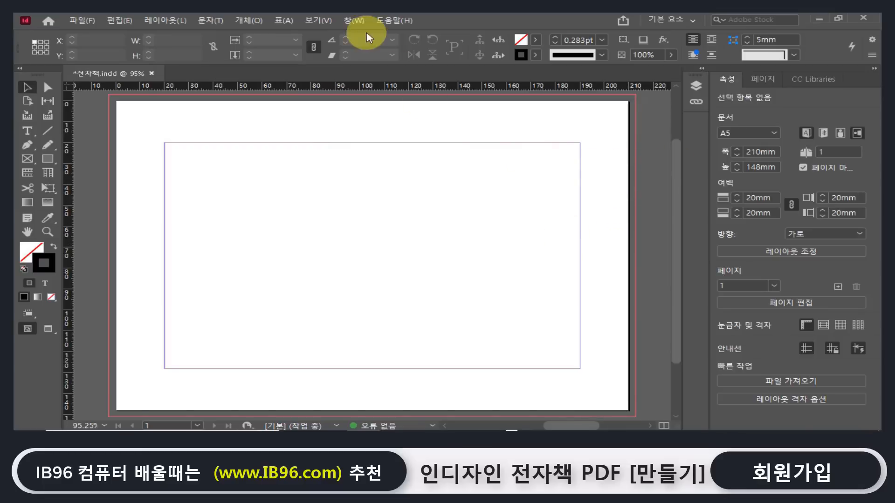
click(355, 20)
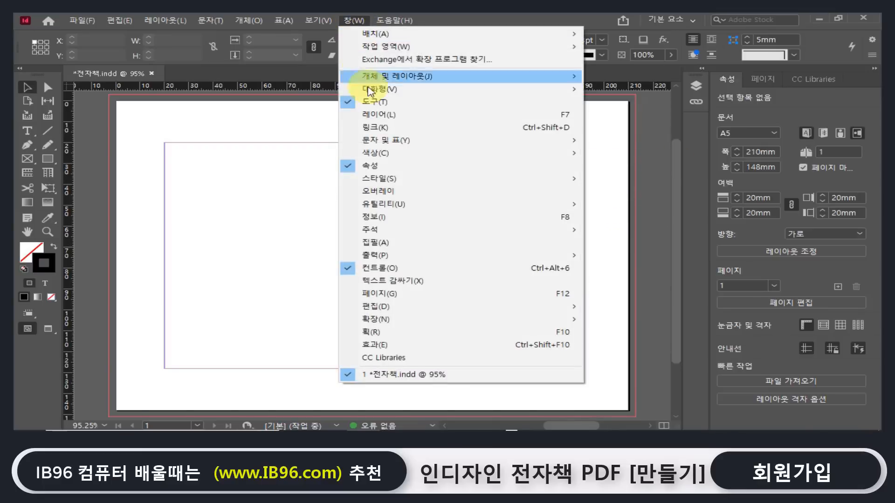
click(389, 298)
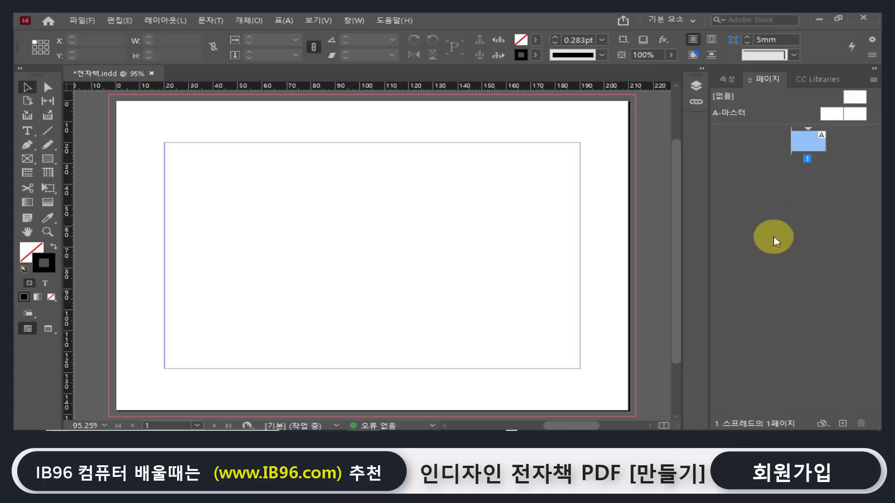
Step: Try turning on facing pages in the new document settings and close them without creating a document
click(79, 21)
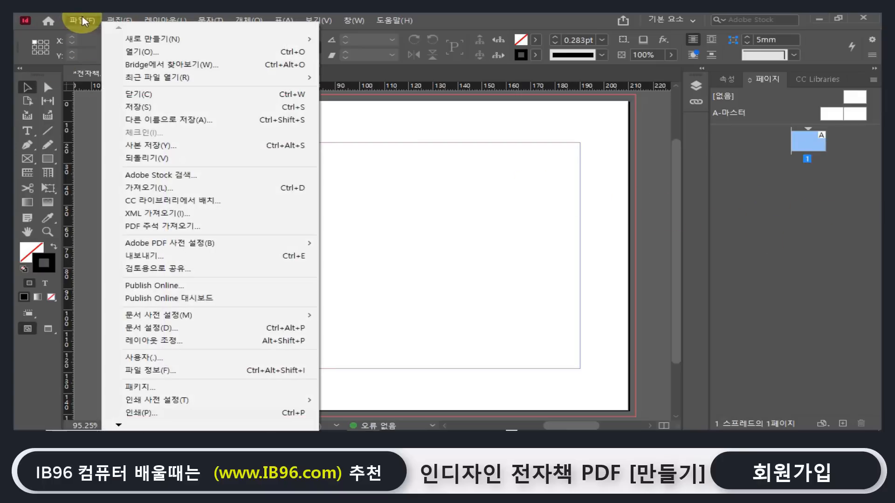
mouse_move(142, 42)
click(347, 40)
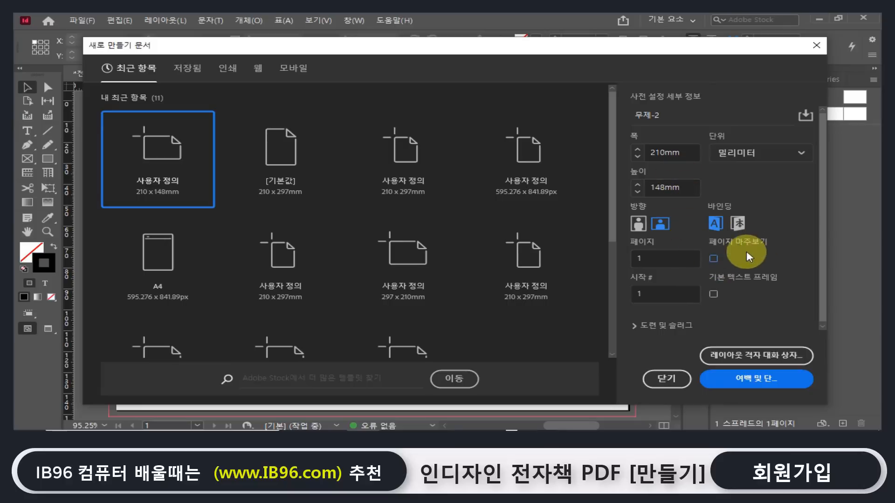
click(713, 260)
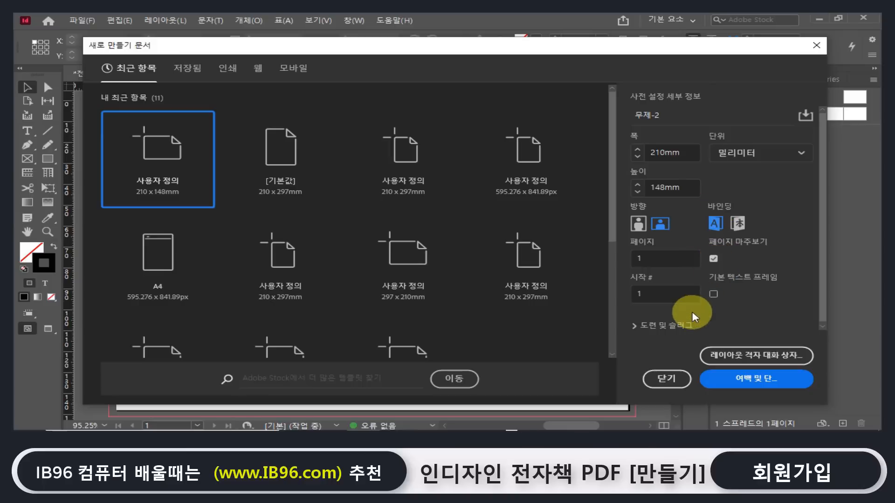
click(664, 375)
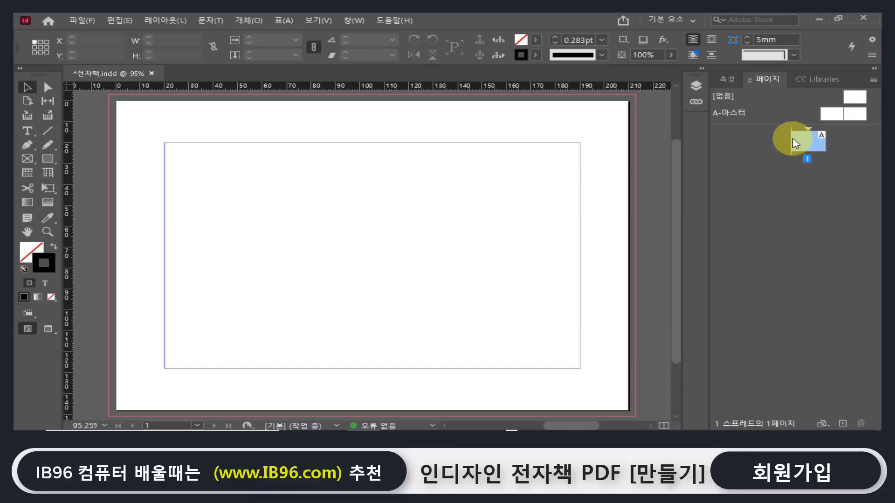
Step: Add blank facing pages 2–7 from the [없음] master after page 1 and append four more pages up to page 11
drag(862, 102, 790, 209)
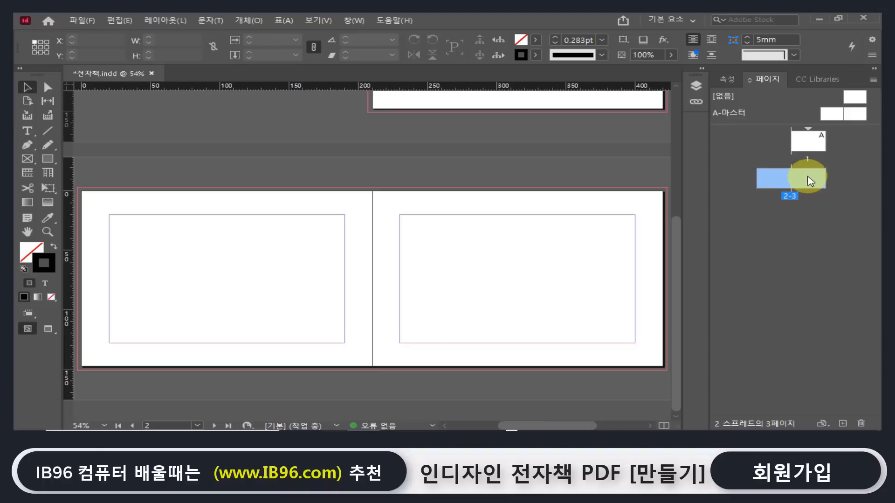
drag(854, 97, 791, 256)
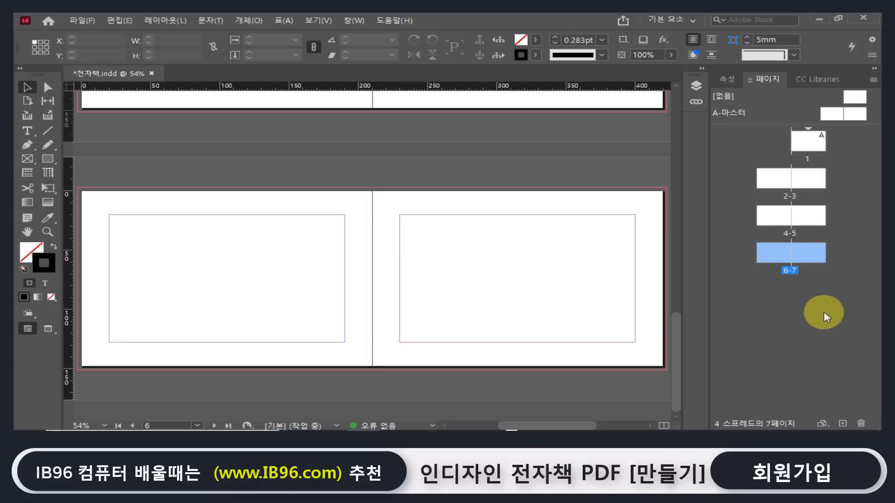
click(840, 423)
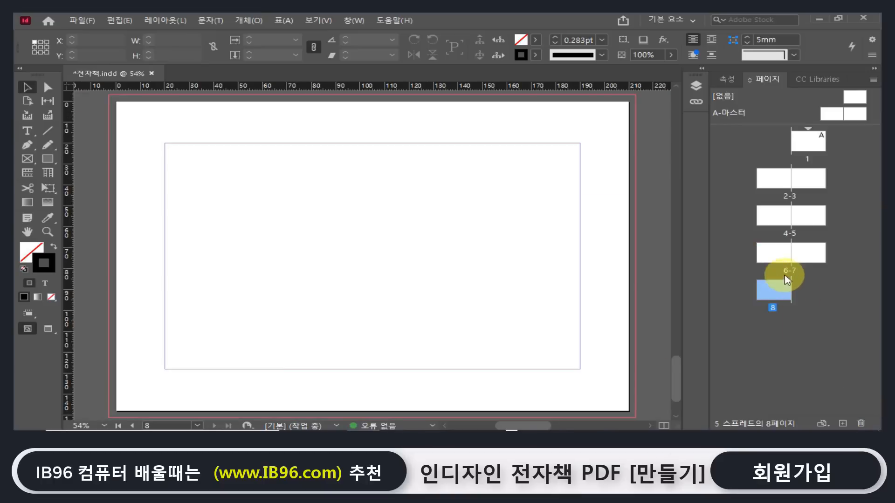
click(841, 423)
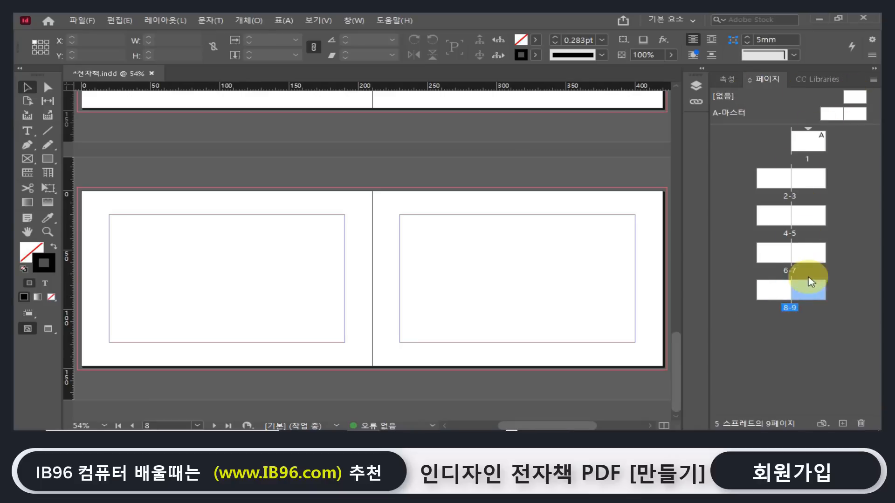
click(842, 424)
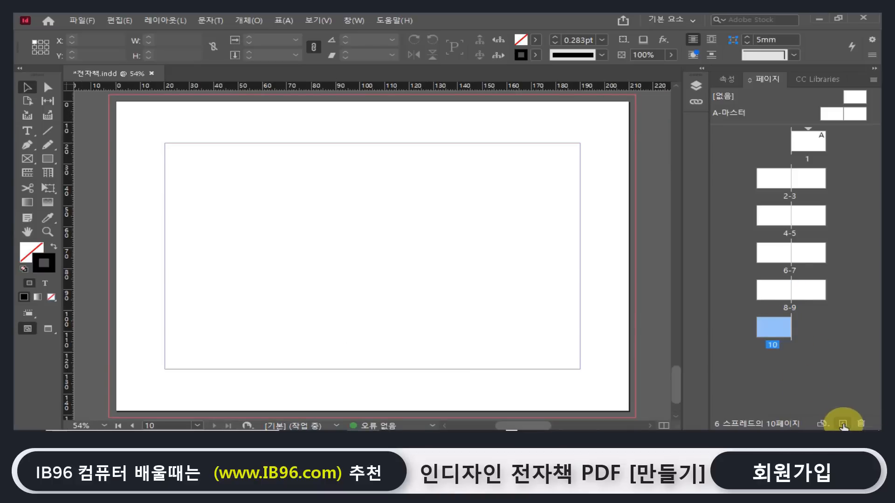
click(842, 424)
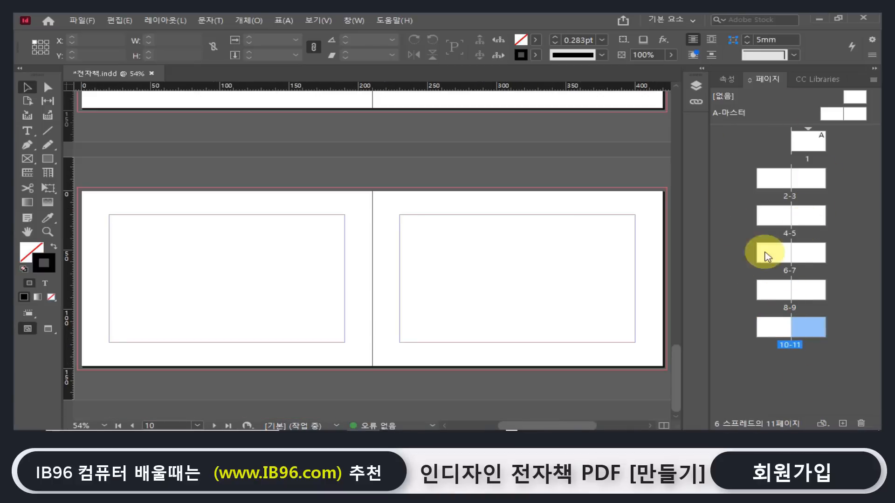
Step: Look back through the added spreads from pages 10–11 up to page 1 and return to spread 2–3
scroll(565, 242, up, 12)
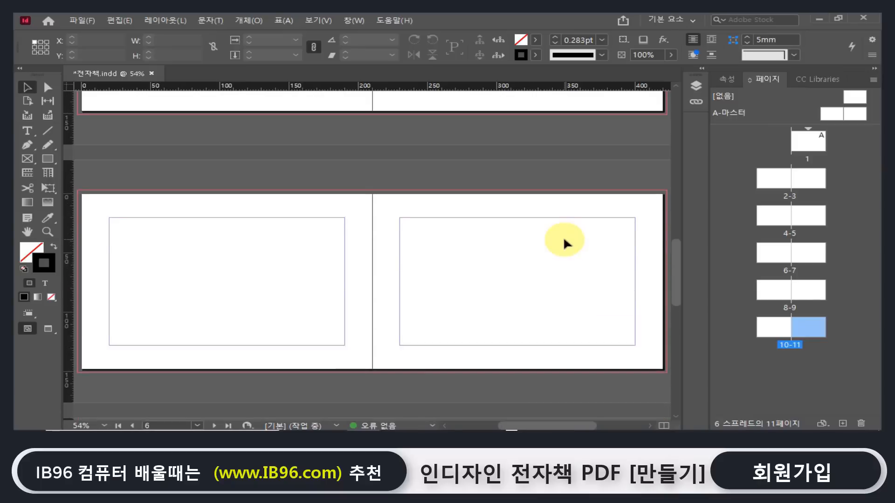
scroll(563, 242, up, 6)
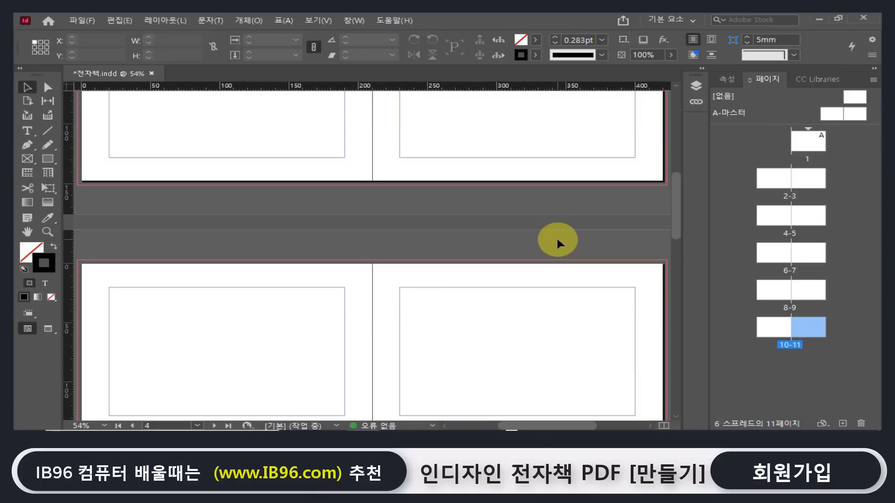
scroll(558, 241, up, 3)
click(759, 211)
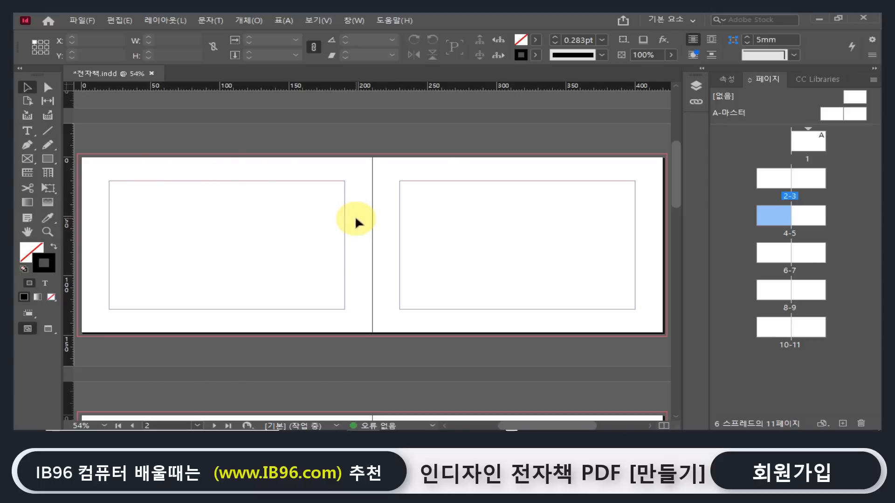
scroll(429, 237, up, 3)
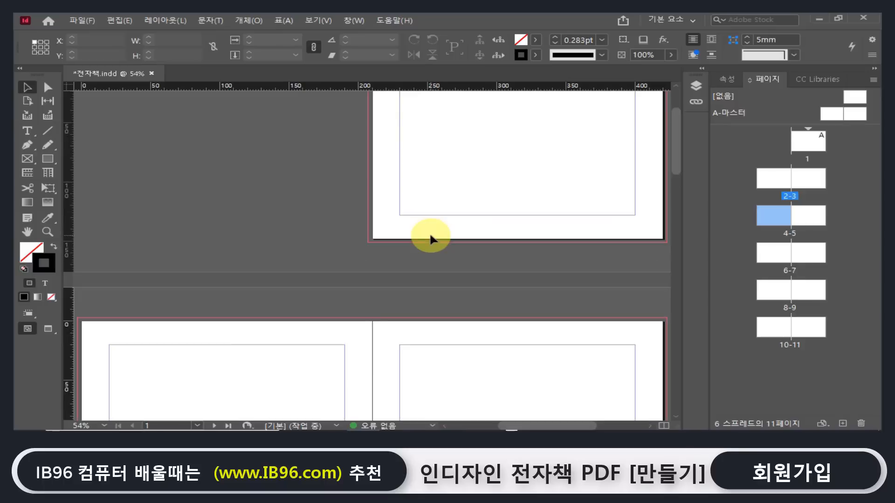
scroll(431, 239, down, 2)
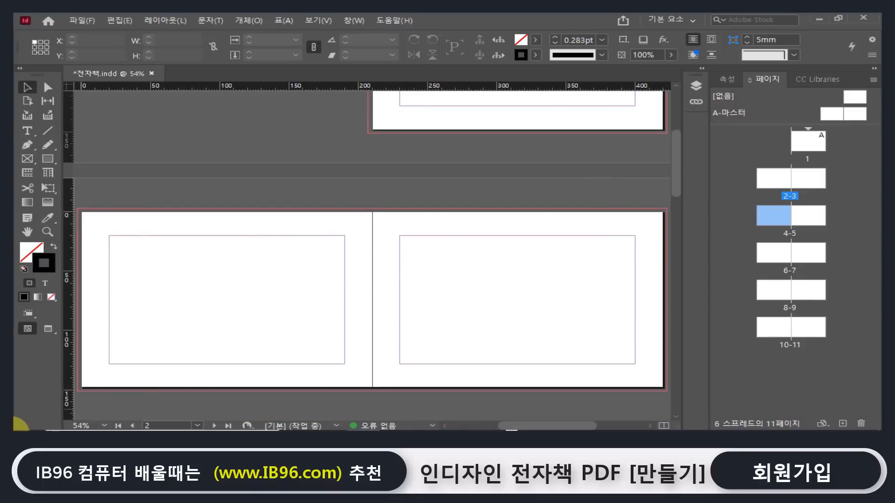
Step: Switch to an empty Notepad window, paste the copied Korean sample text, and view it from the beginning of its lines
click(24, 417)
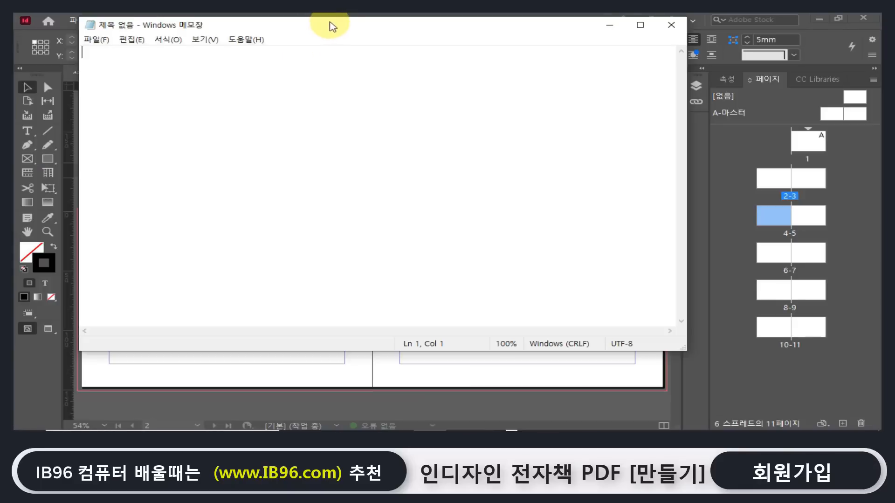
drag(330, 26, 336, 59)
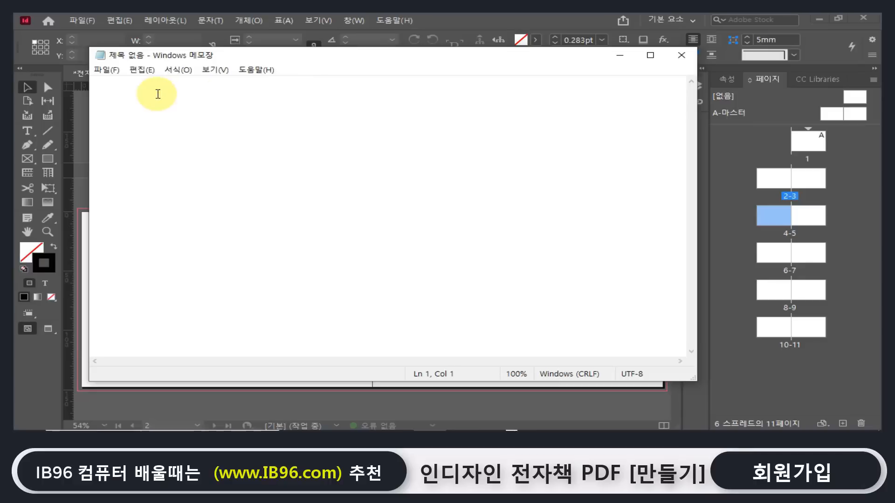
key(ctrl+v)
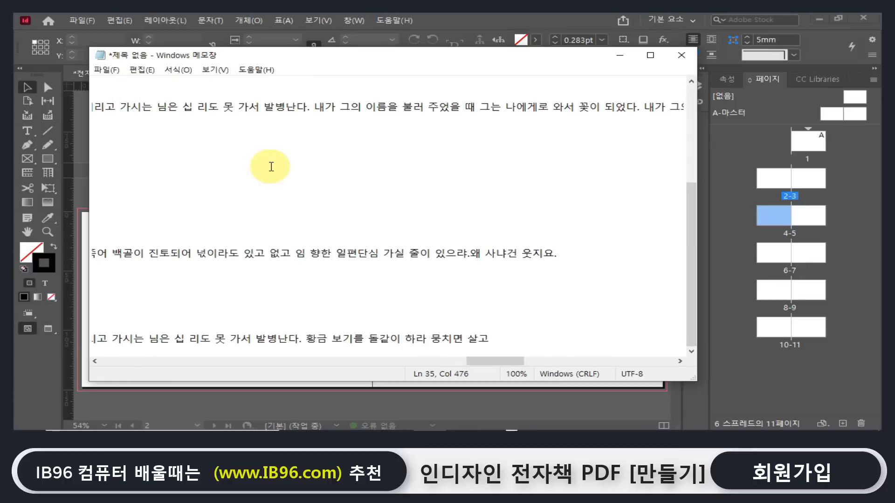
drag(495, 361, 64, 365)
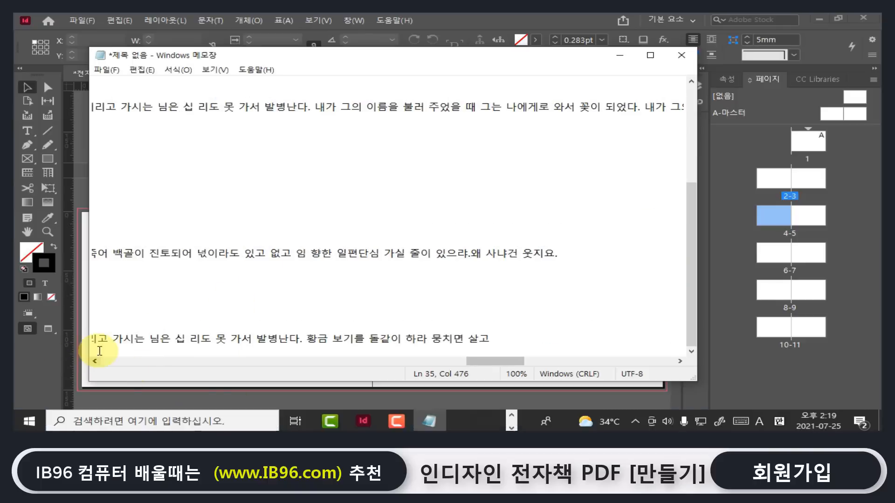
click(107, 364)
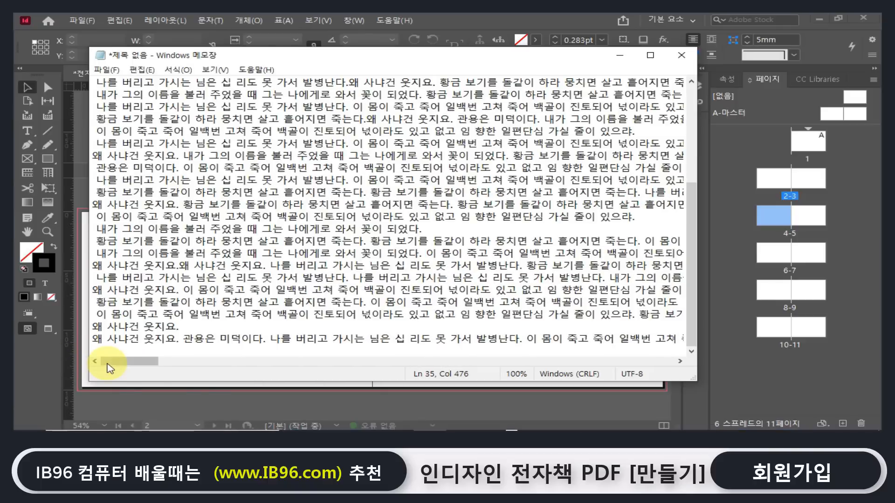
Step: Select all of the sample text in Notepad and close Notepad without saving
click(230, 246)
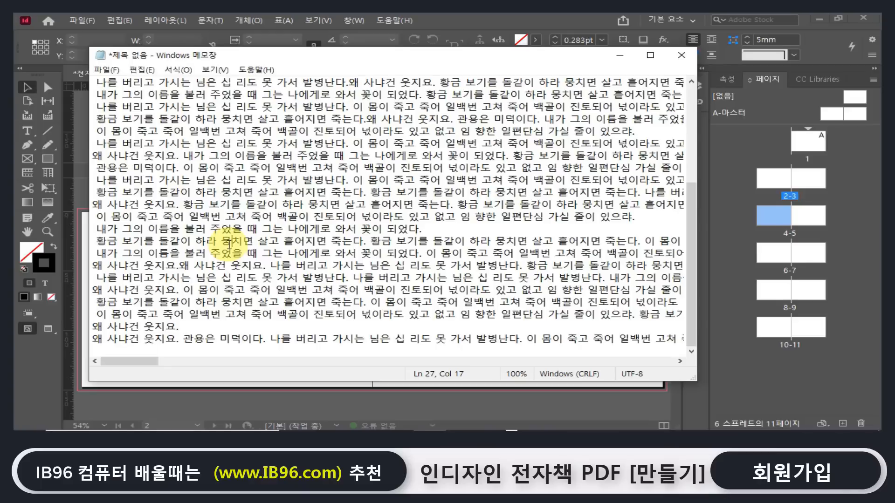
key(ctrl+a)
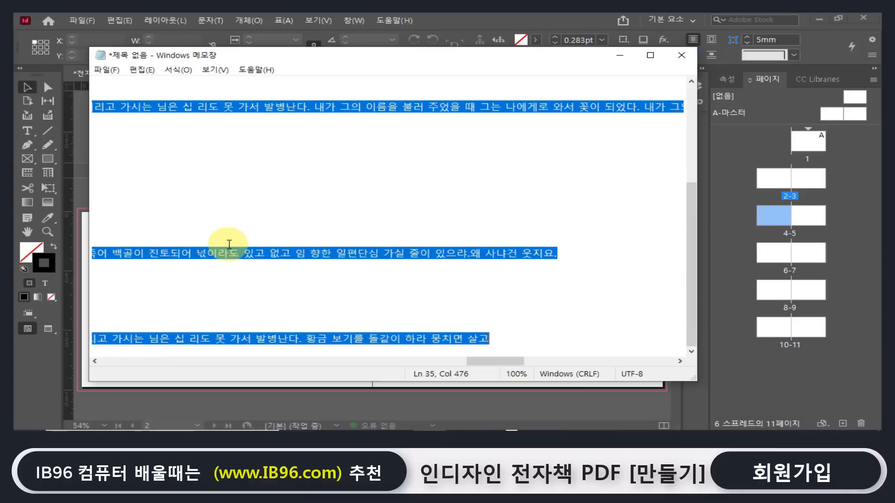
click(681, 58)
click(465, 225)
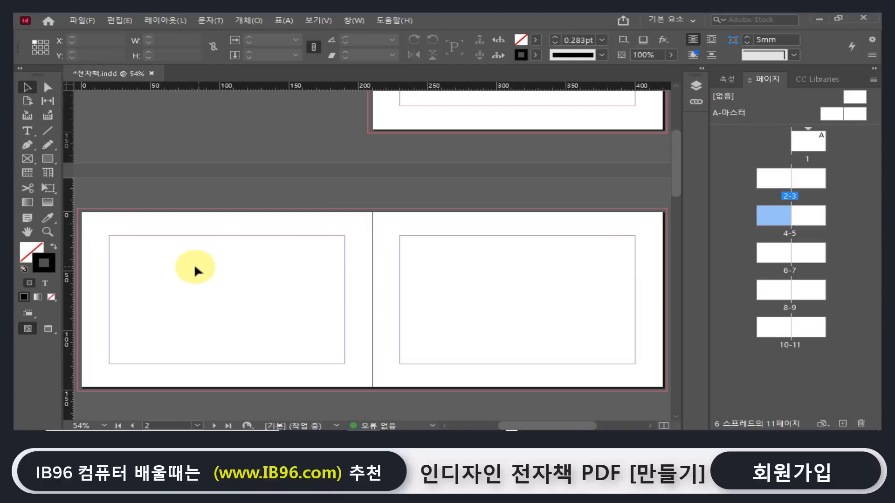
Step: Draw a text frame filling the margin area of page 2 and paste the sample text into it
click(27, 132)
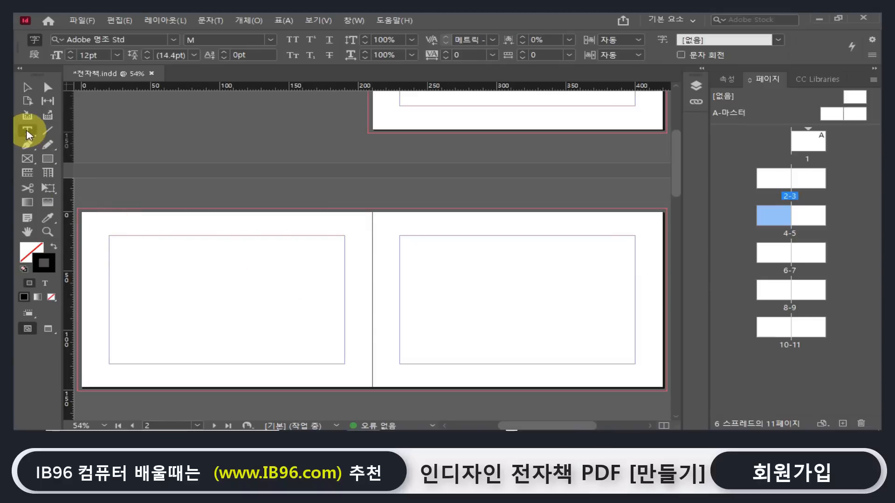
drag(110, 237, 345, 363)
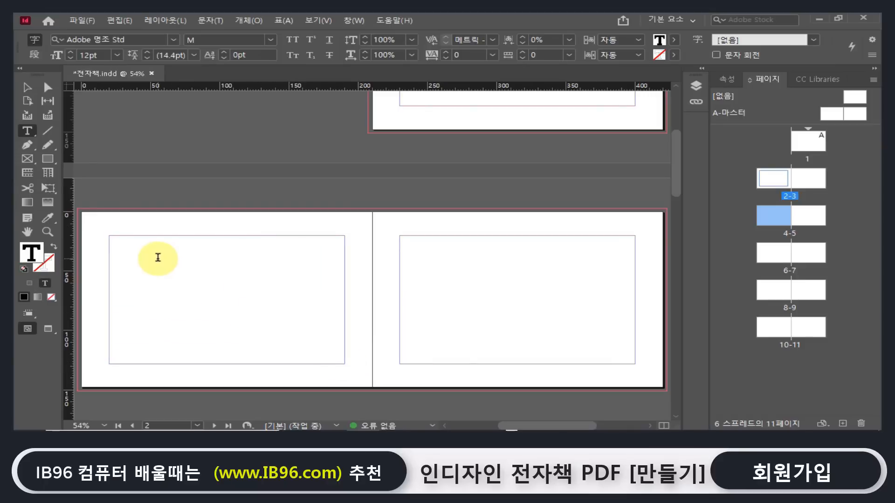
key(ctrl+v)
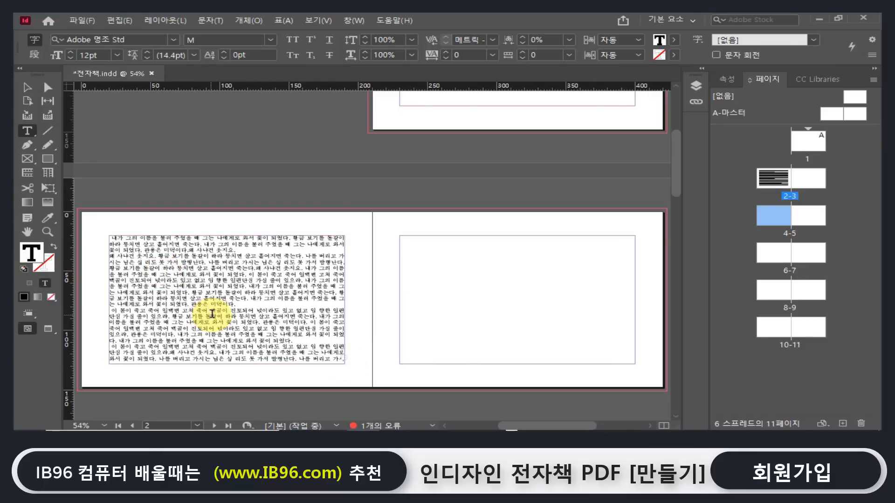
Step: Try flowing the overset text from page 2's frame onto page 3, and continue it through the following spreads up to page 9
scroll(289, 298, down, 3)
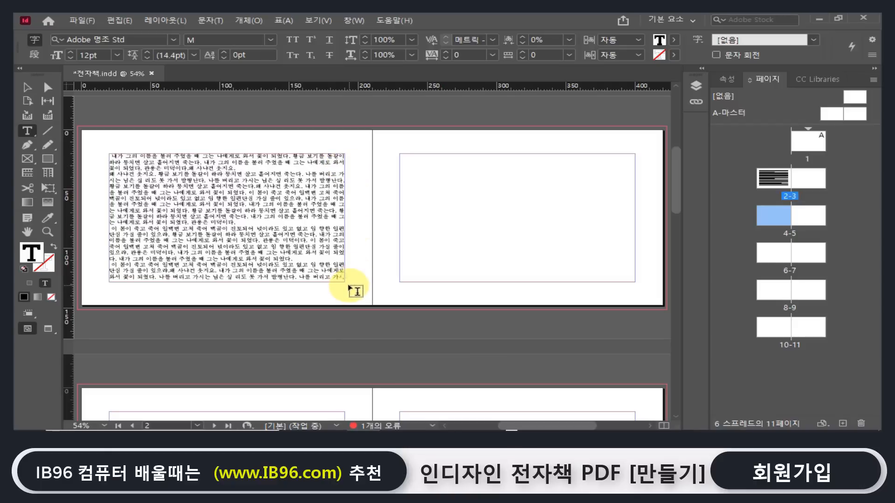
click(47, 232)
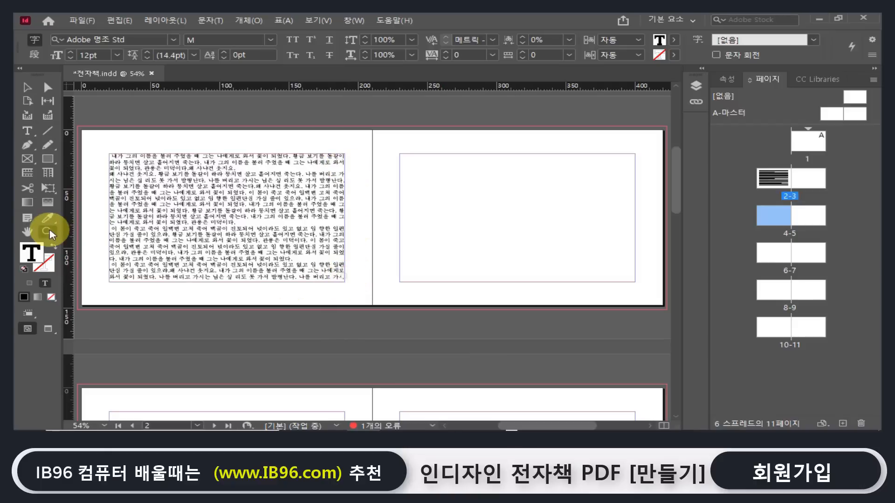
click(504, 349)
drag(156, 158, 202, 170)
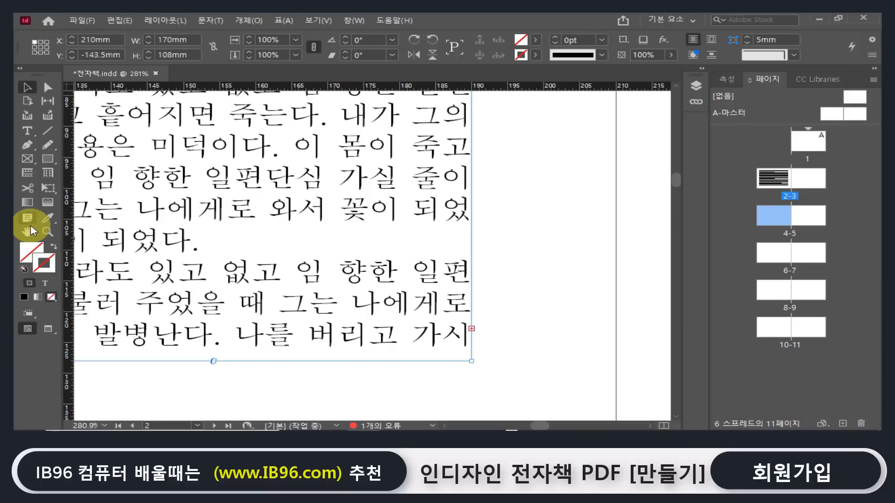
double_click(28, 231)
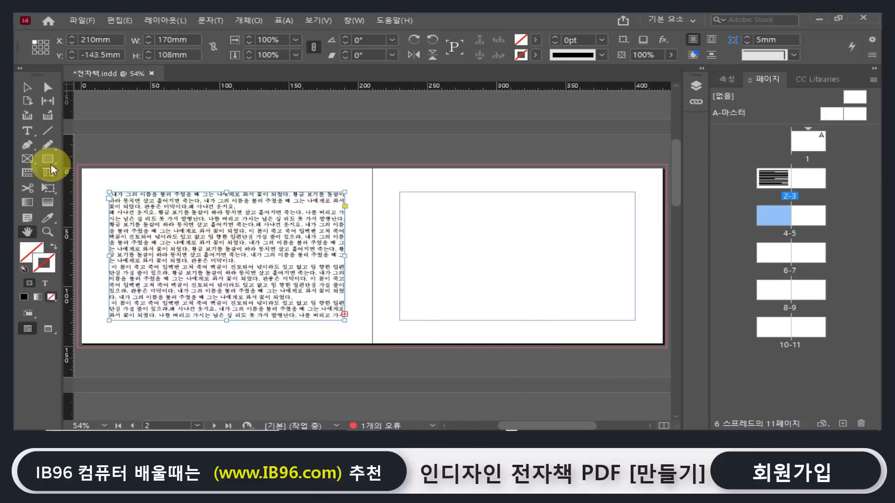
click(27, 87)
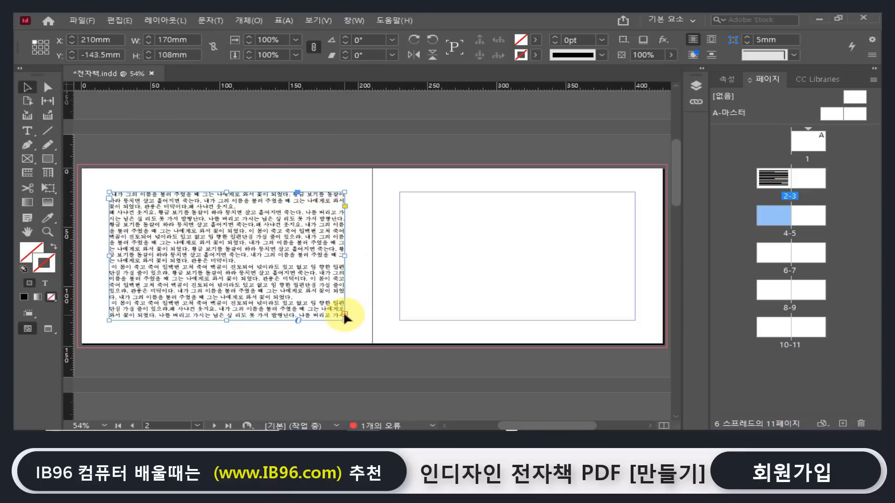
click(344, 315)
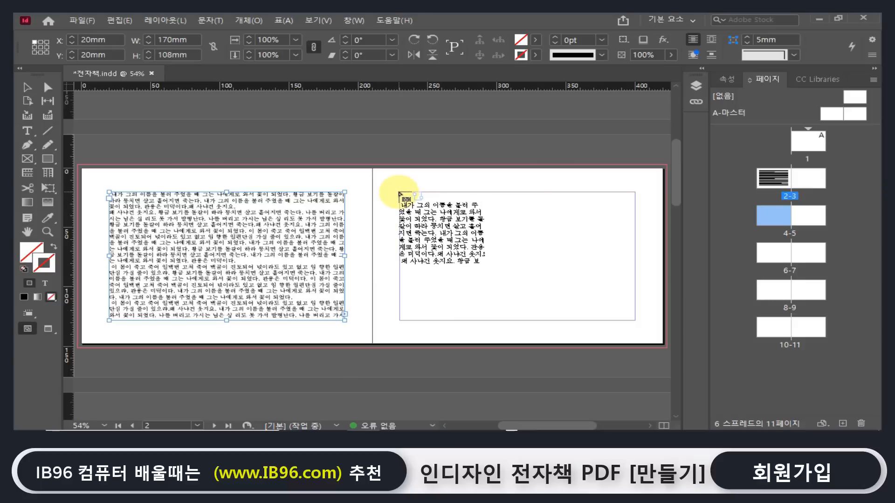
click(401, 194)
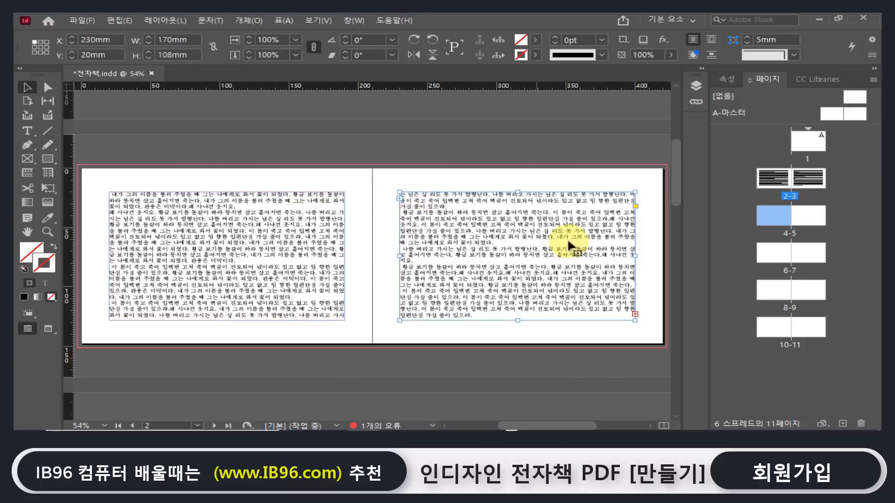
shift+click(530, 258)
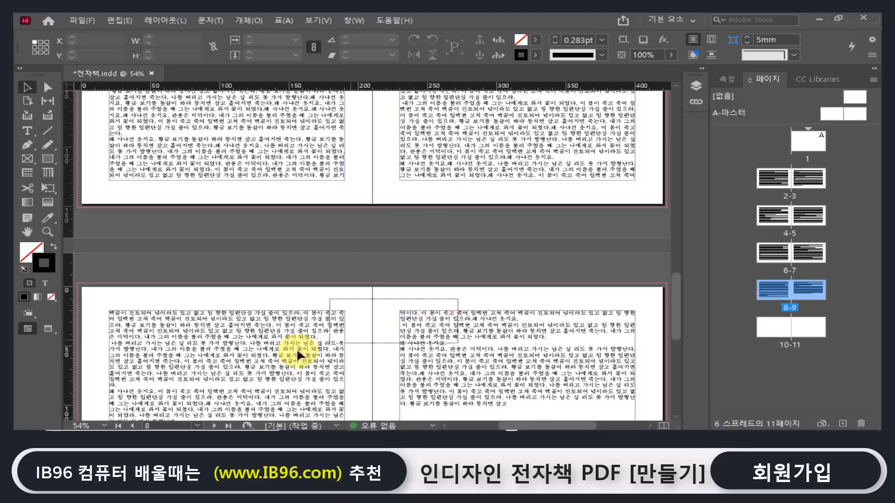
Step: Remove the flowed text from pages 3 to 9, keeping page 2's text frame
scroll(433, 296, up, 3)
scroll(434, 297, up, 5)
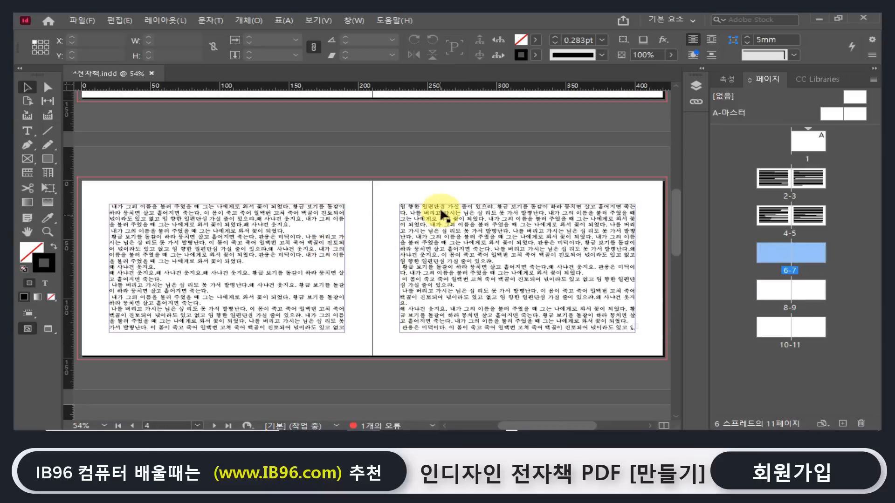
scroll(236, 254, up, 5)
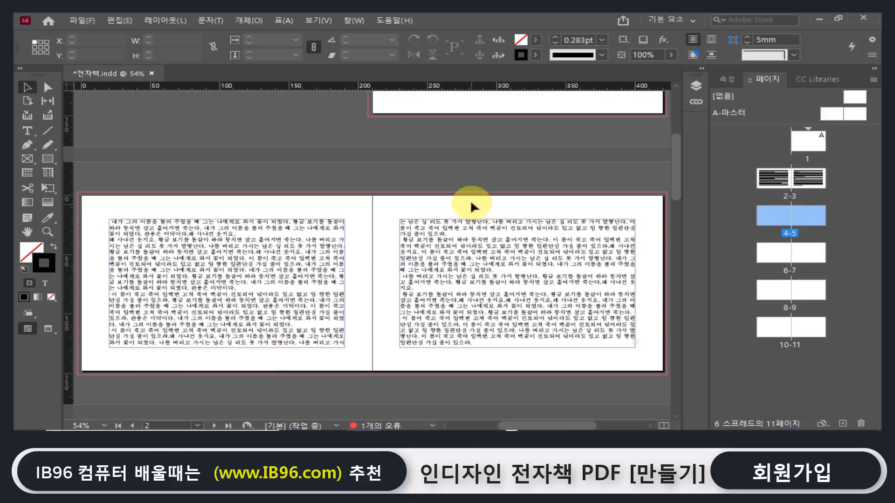
click(403, 283)
key(Delete)
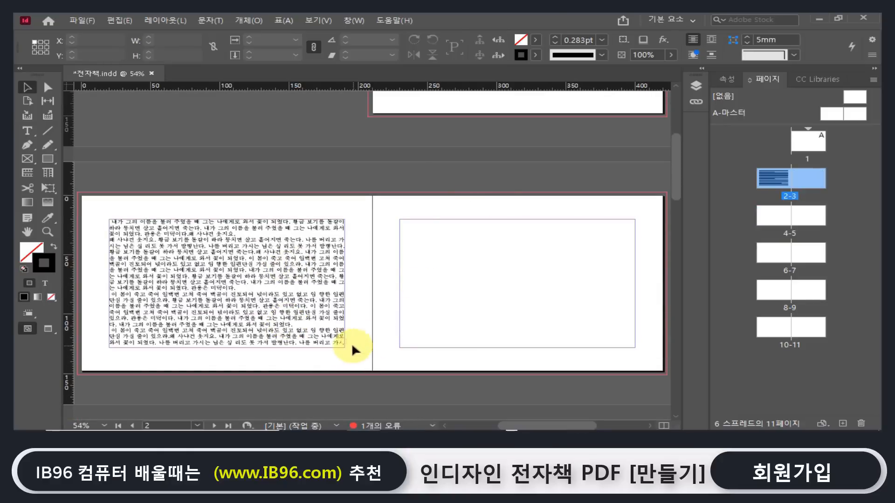
Step: Autoflow the overset text of page 2's frame from page 3's upper-left margin corner through page 9
click(342, 340)
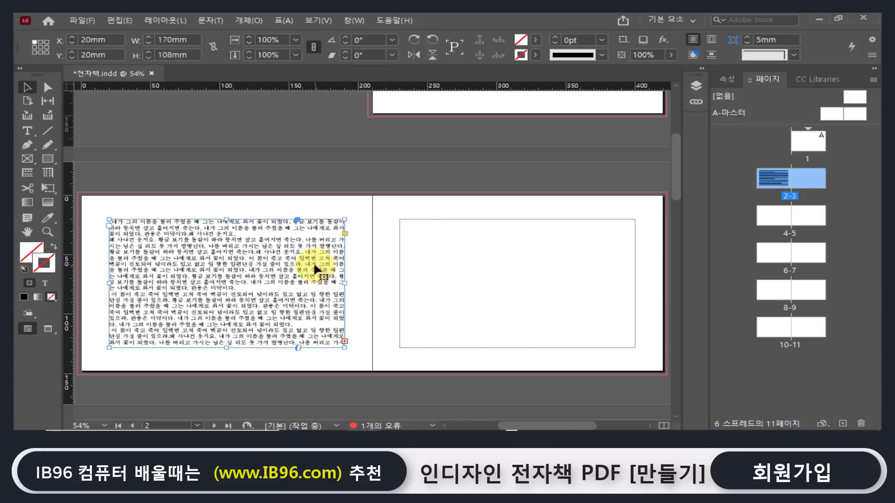
click(344, 342)
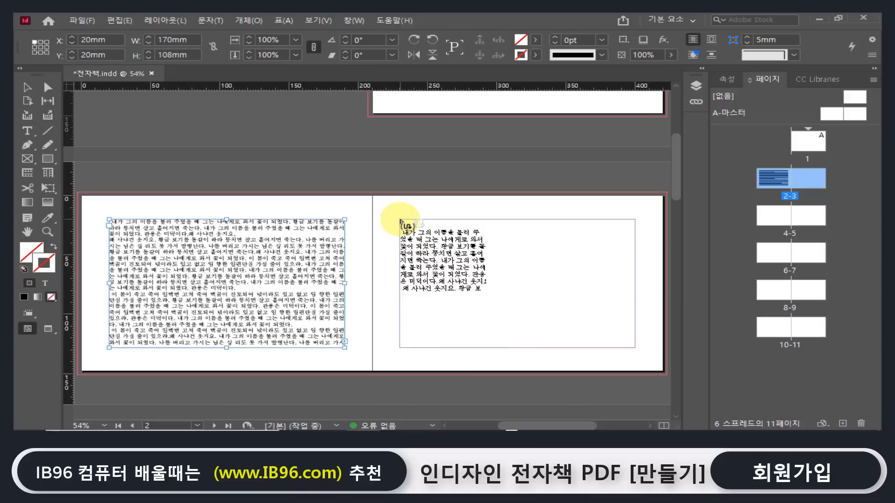
shift+click(399, 222)
Step: Review how the sample text runs across the spreads from pages 4–5 to 8–9
scroll(424, 229, down, 5)
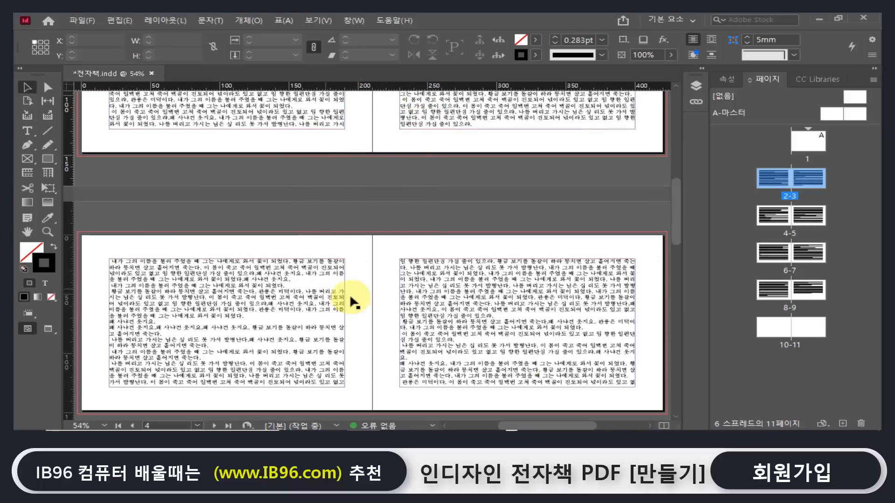
scroll(466, 317, down, 1)
scroll(466, 317, down, 10)
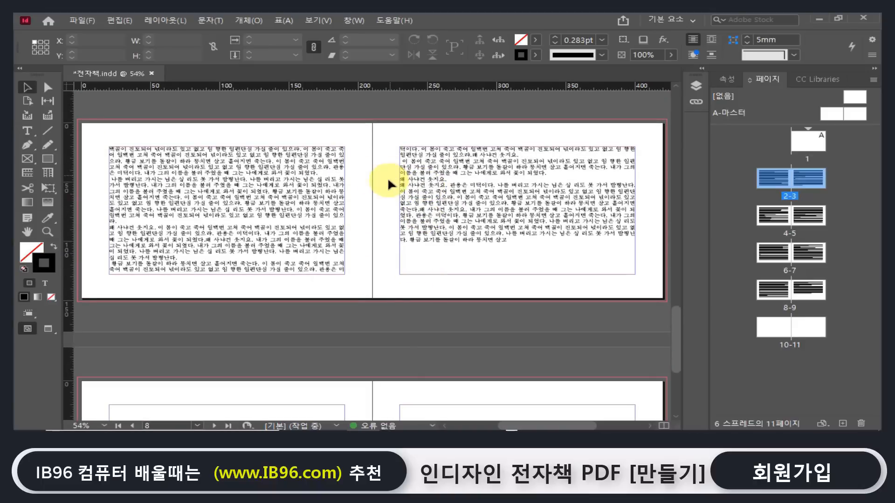
scroll(381, 205, down, 3)
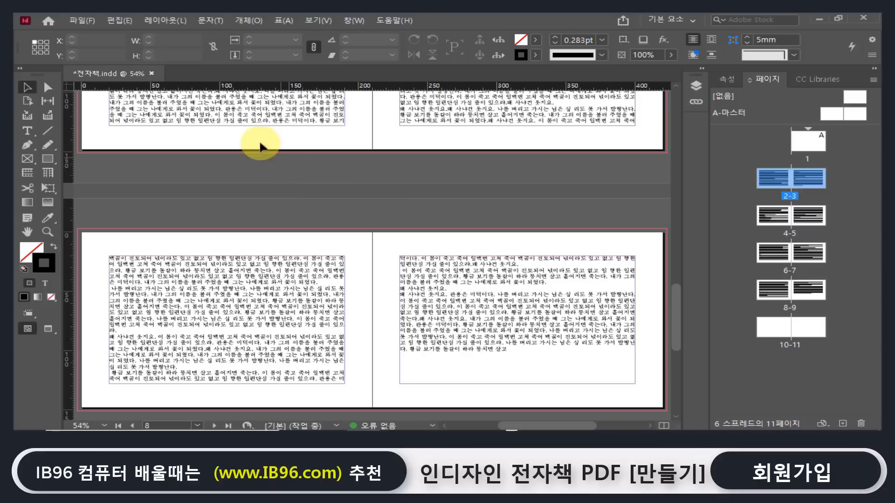
scroll(361, 218, up, 1)
scroll(359, 214, up, 2)
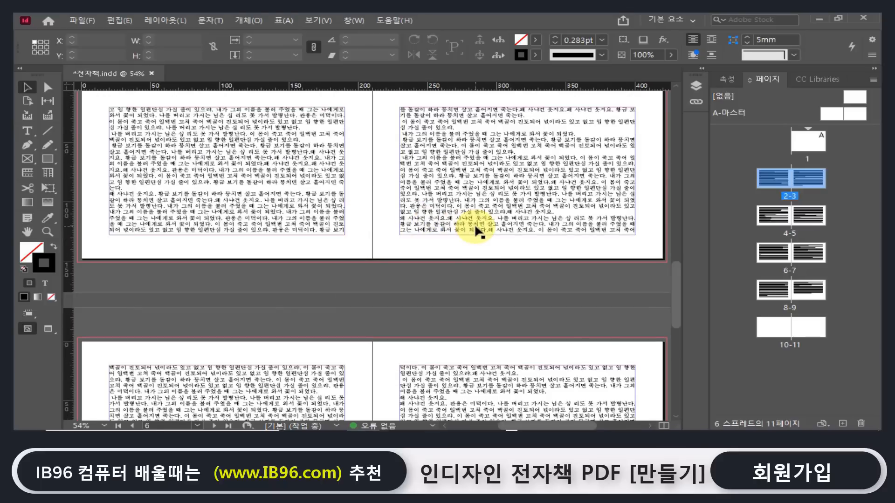
scroll(472, 230, down, 1)
scroll(400, 318, up, 2)
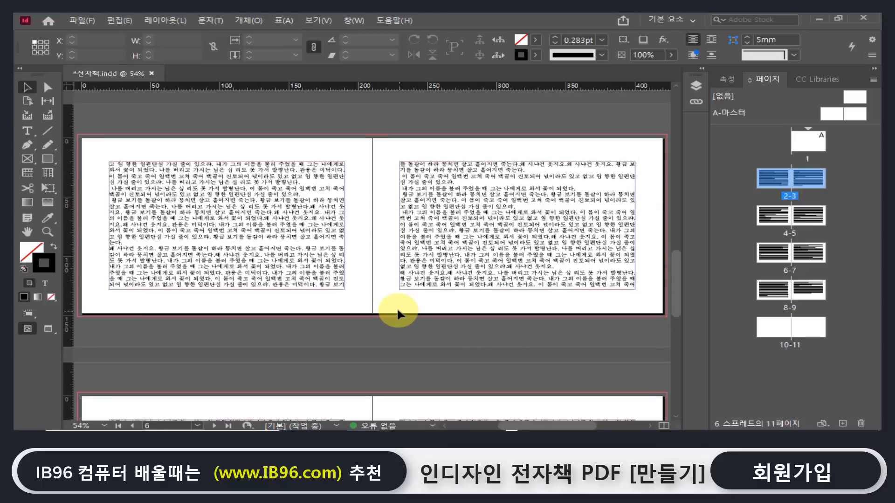
scroll(370, 299, down, 4)
scroll(369, 298, up, 1)
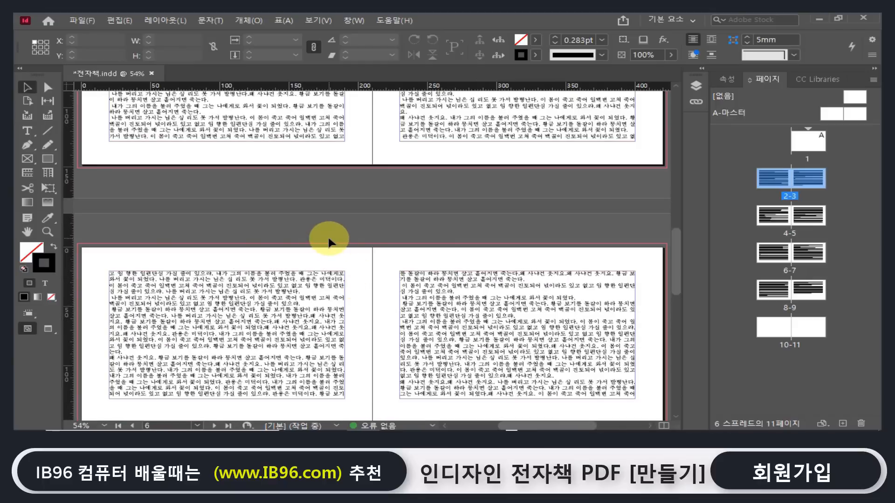
Step: Set up an export of the document as Adobe PDF(인쇄), named 전자책, in the 전자책 만들기 folder
click(77, 20)
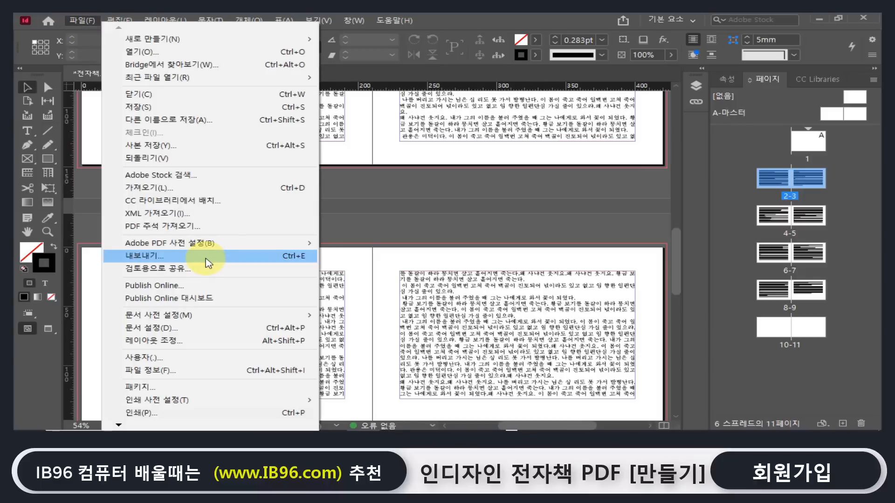
click(207, 261)
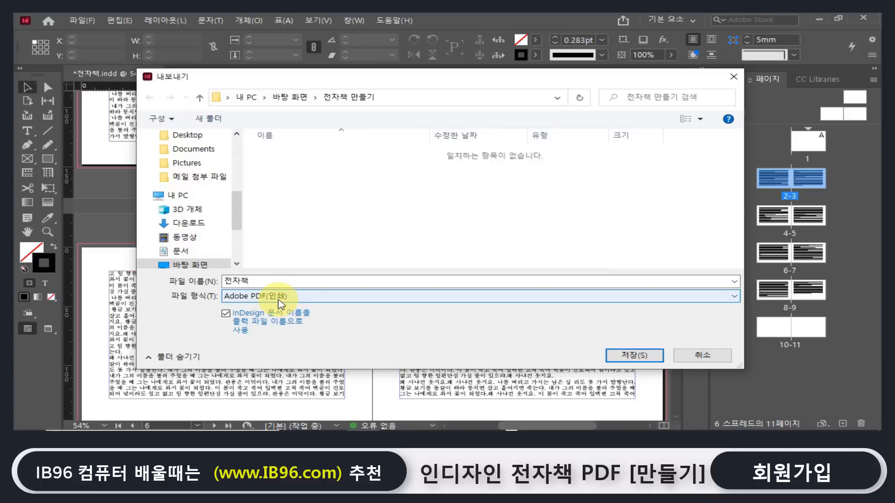
click(317, 162)
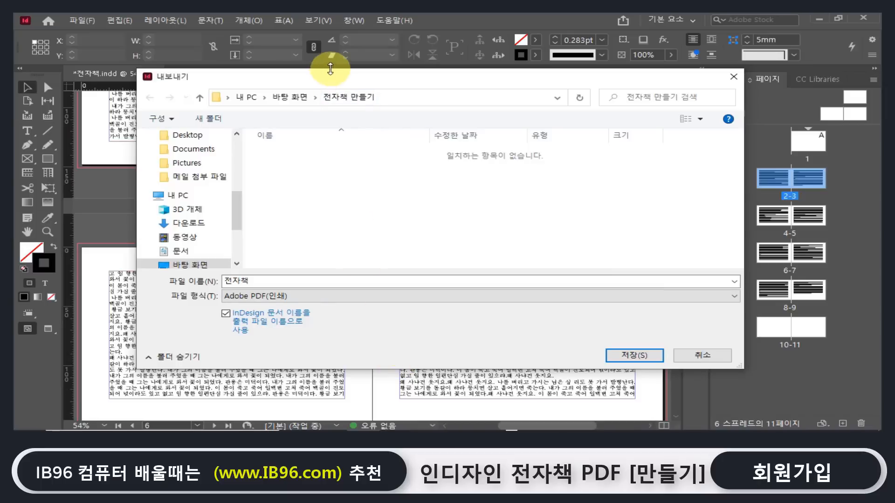
click(632, 357)
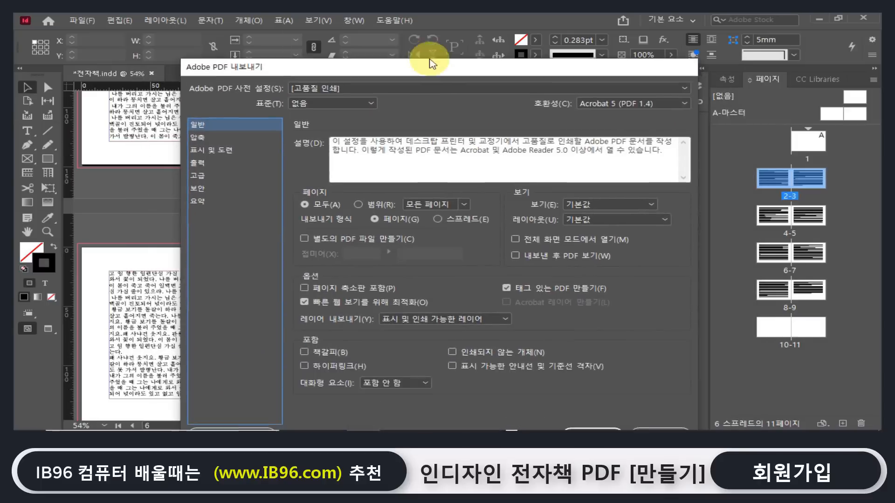
Step: Keep the [고품질 인쇄] preset, check the 표시 및 도련 settings, and export the PDF
click(332, 77)
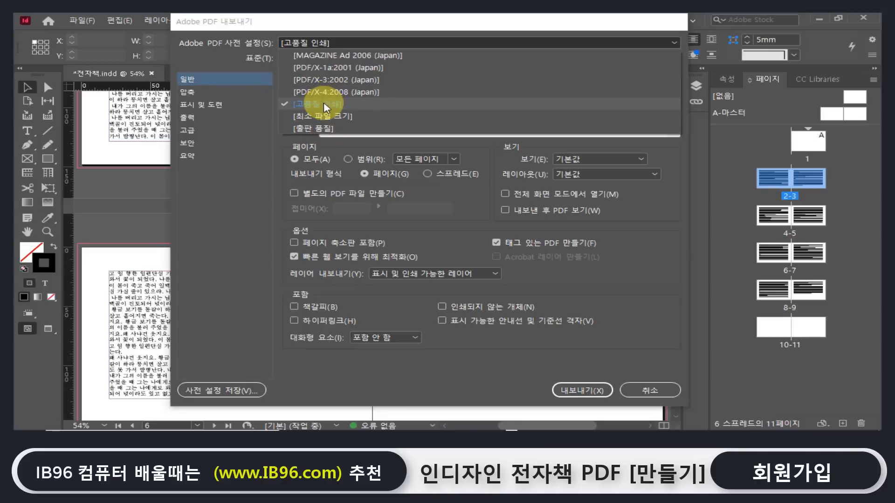
click(325, 107)
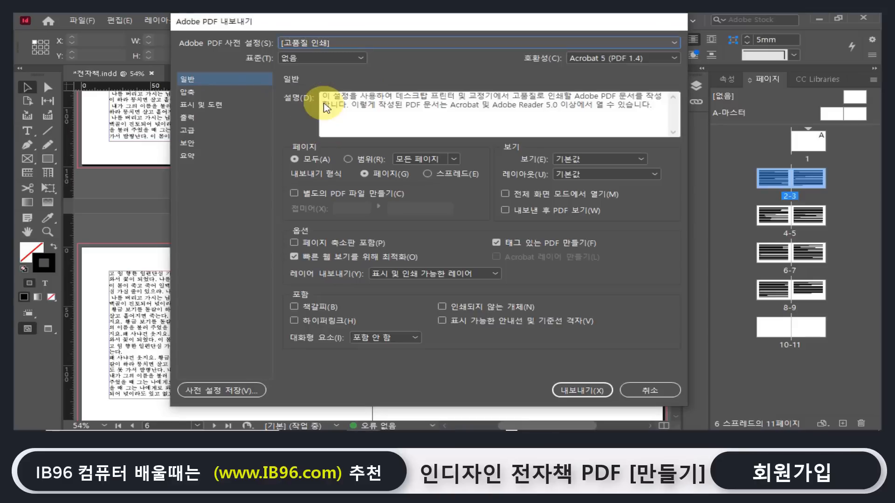
click(341, 43)
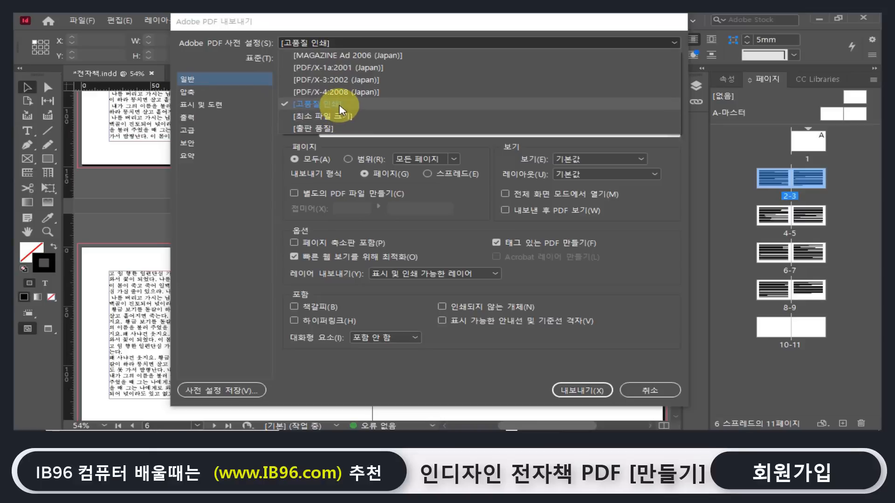
click(256, 211)
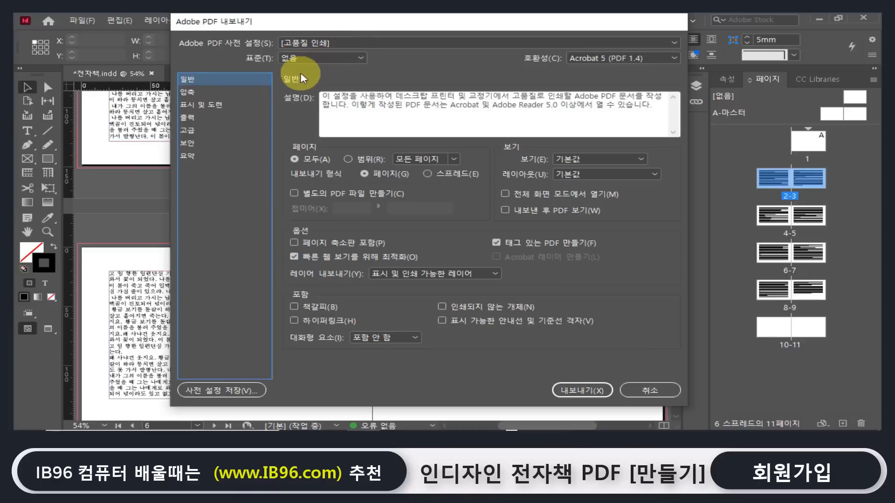
click(216, 105)
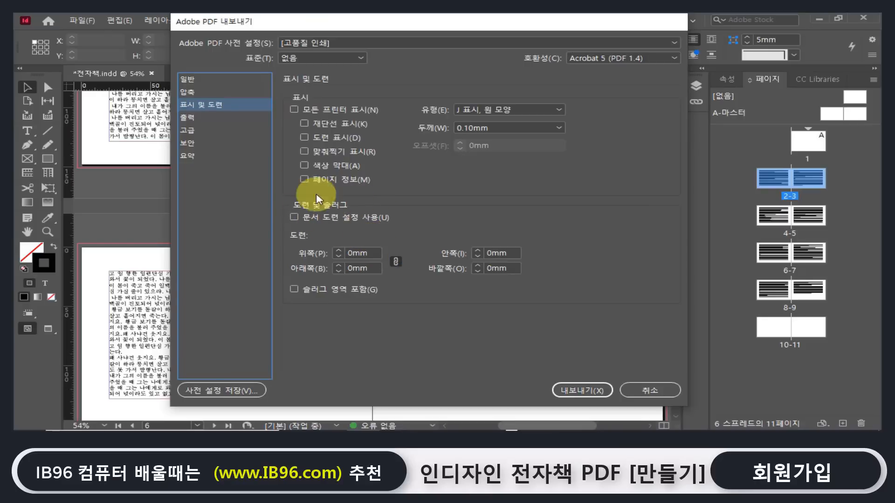
click(579, 392)
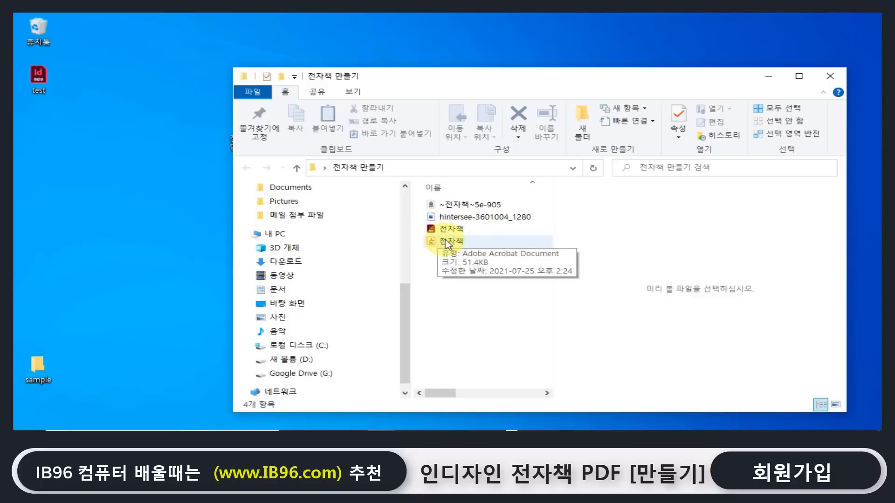
Step: Open the exported 전자책 PDF in Acrobat, skim to page 7, and close it along with the project folder window
click(433, 242)
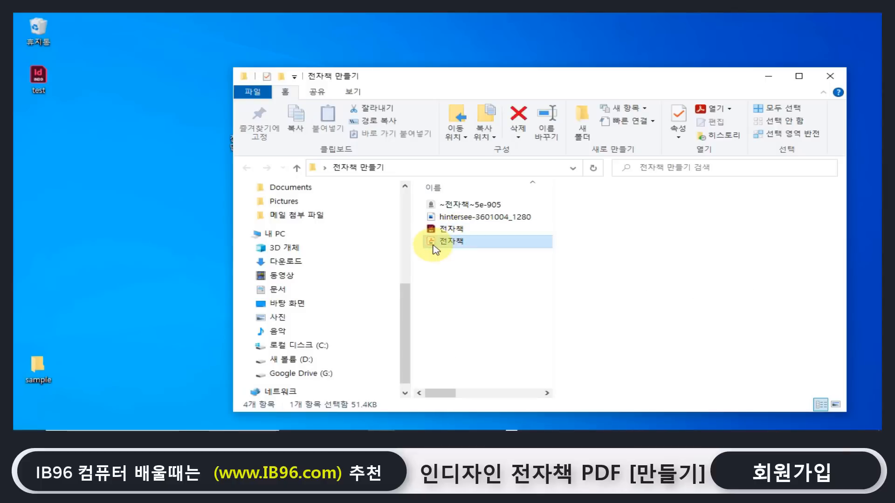
double_click(502, 239)
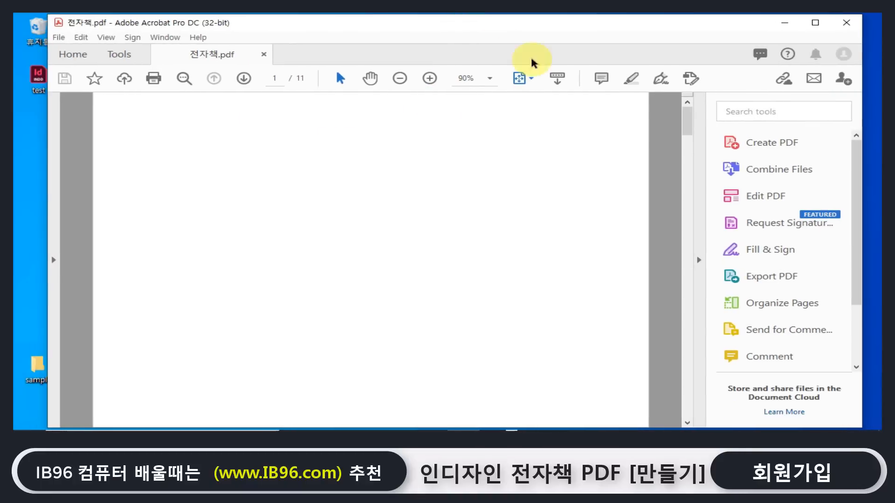
drag(692, 124, 670, 279)
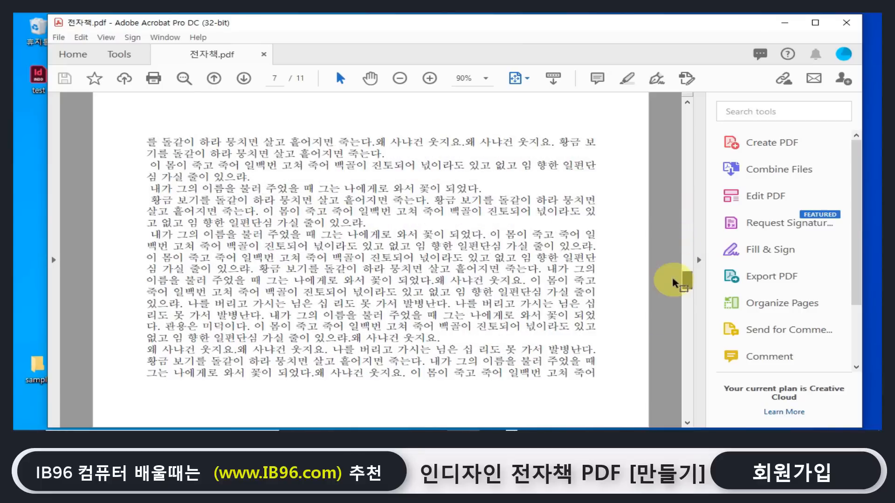
click(846, 23)
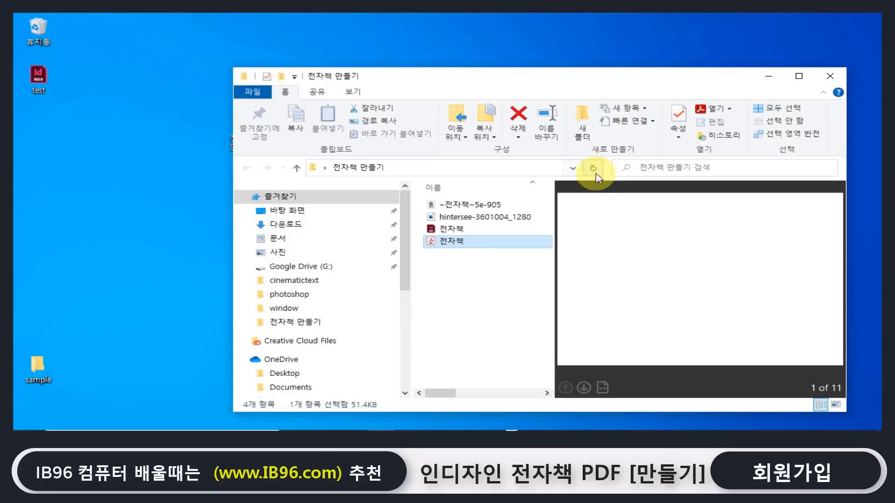
click(829, 76)
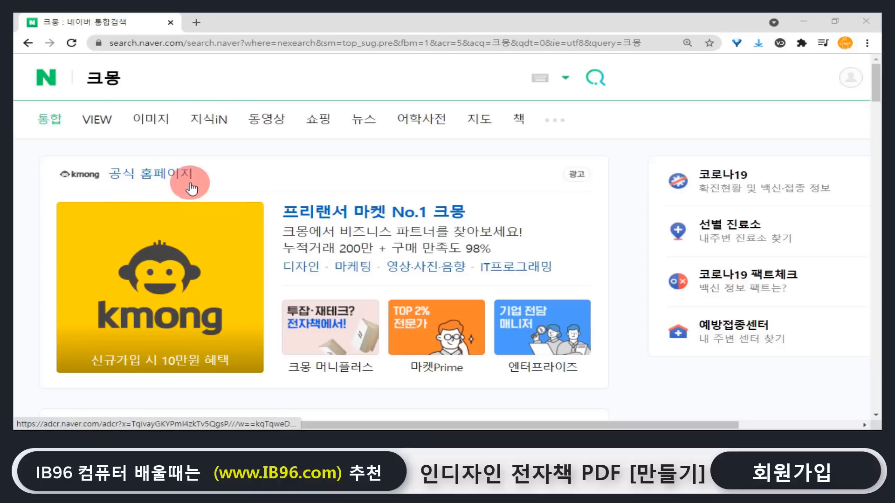
Step: Open Kmong's official homepage from the search results and browse the recommended e-book services on its home page
click(168, 183)
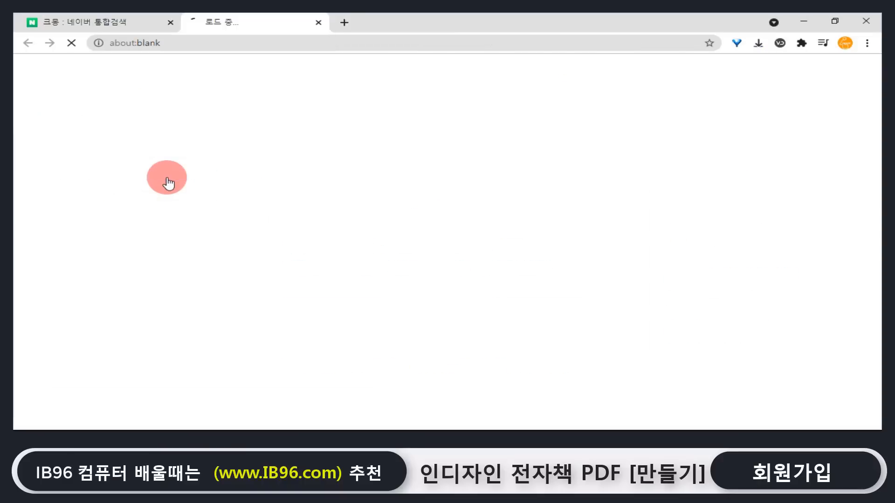
scroll(362, 281, down, 5)
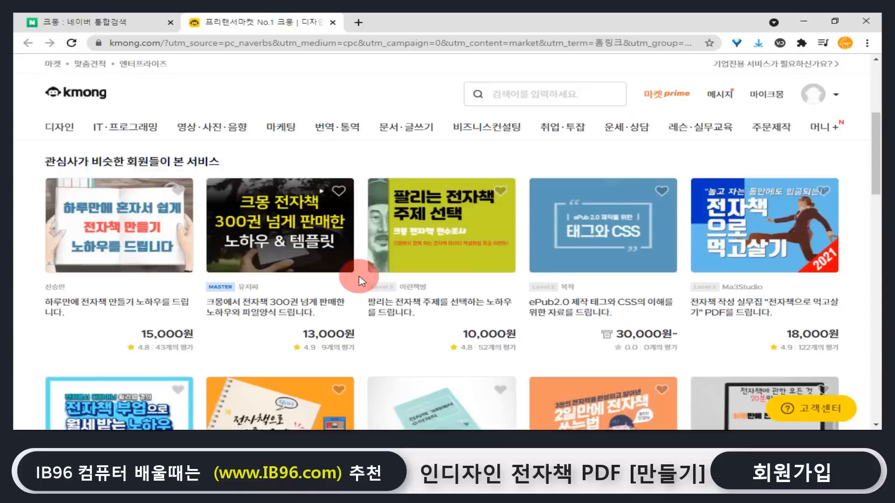
scroll(405, 245, up, 4)
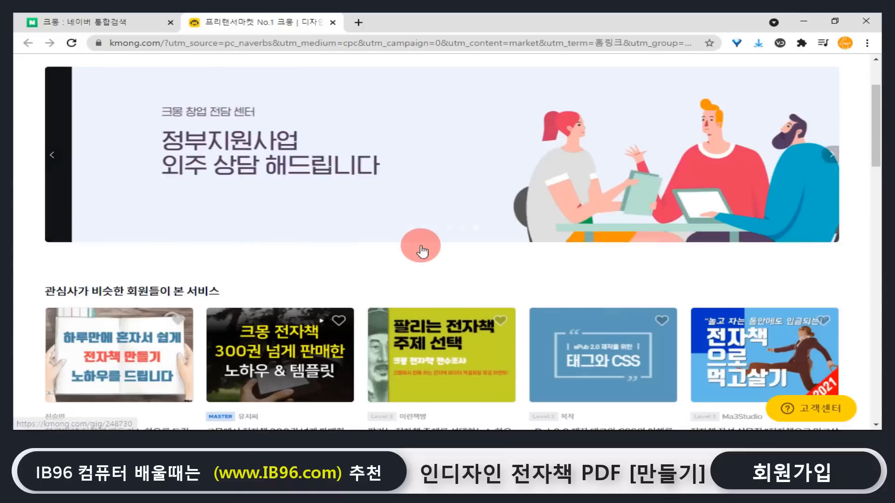
scroll(419, 246, down, 2)
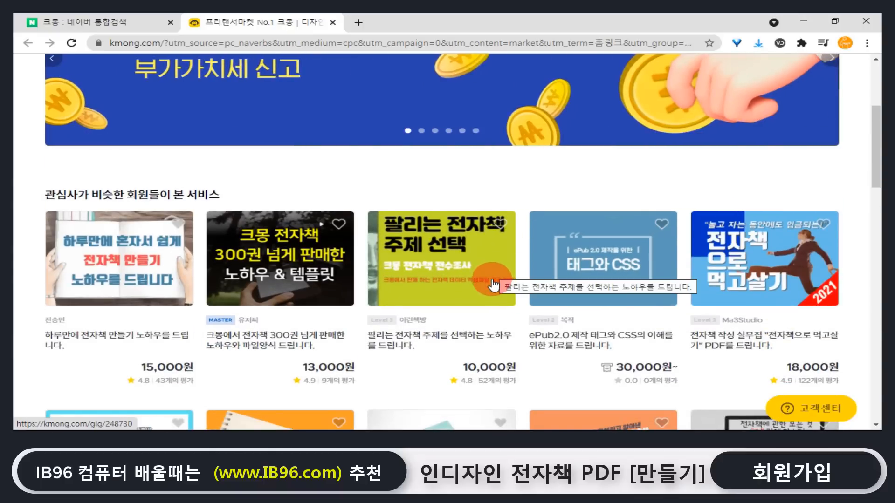
scroll(493, 280, up, 4)
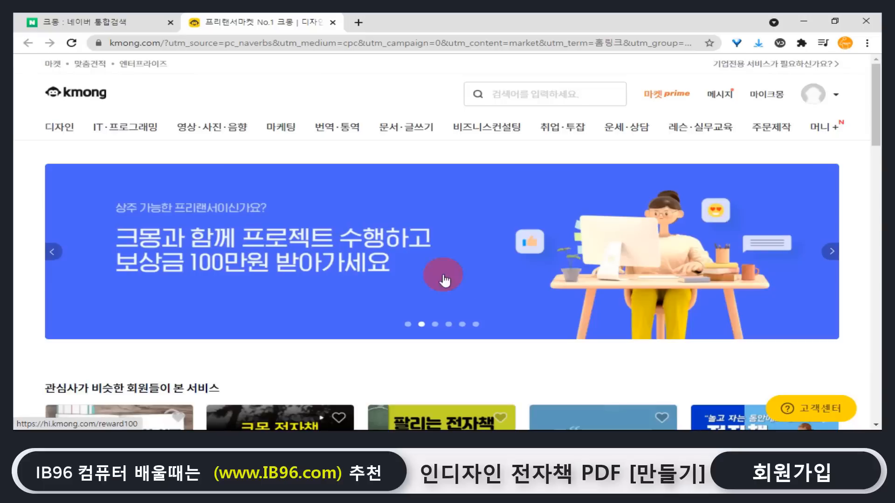
Step: Open Kmong's 머니+ section and look through its featured e-books
mouse_move(368, 130)
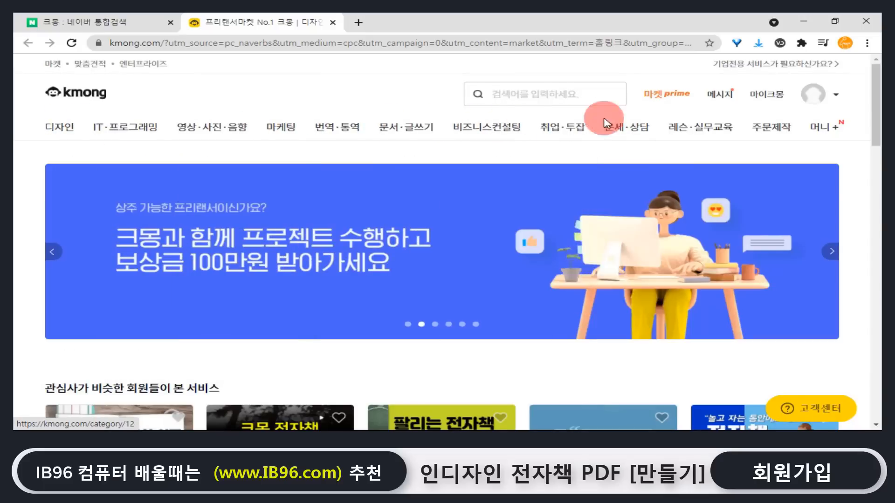
mouse_move(831, 133)
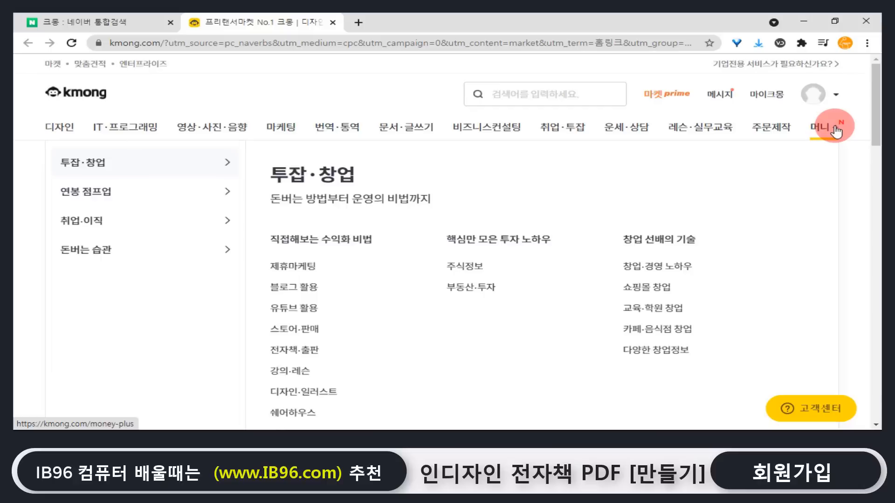
click(836, 132)
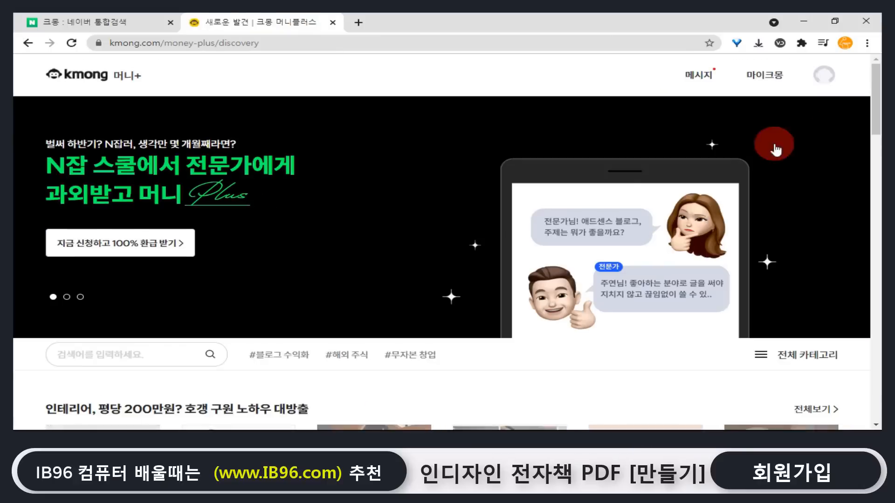
scroll(413, 256, down, 5)
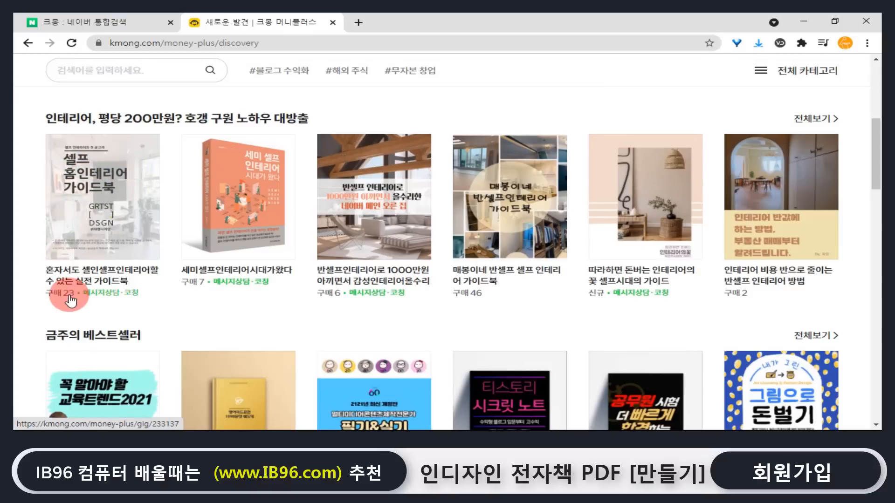
Step: Open the 혼자서도 셀인셀프인테리어할 수 있는 실전 가이드북 listing, review its price and author details, and return to the 머니+ page
click(108, 241)
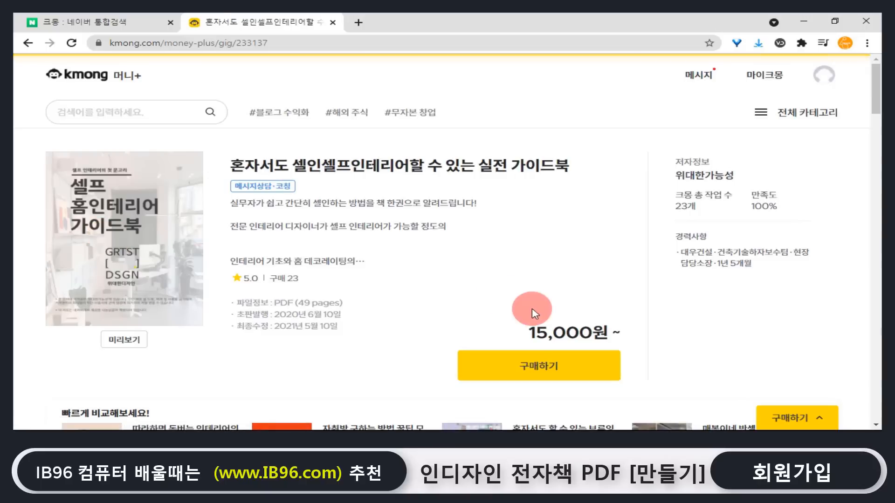
scroll(555, 284, down, 2)
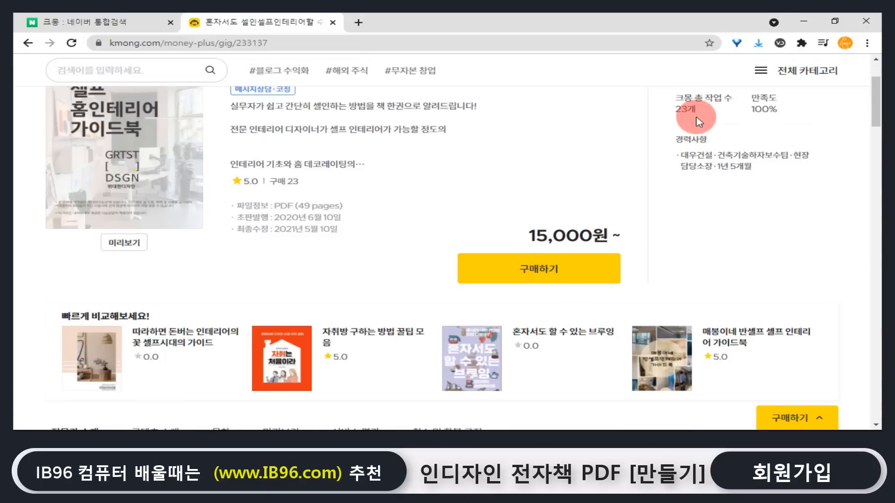
scroll(668, 150, up, 2)
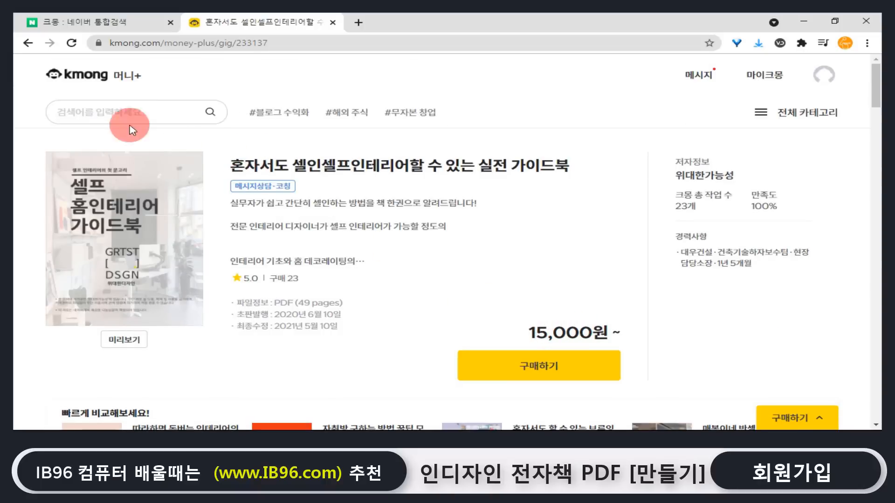
key(alt+Left)
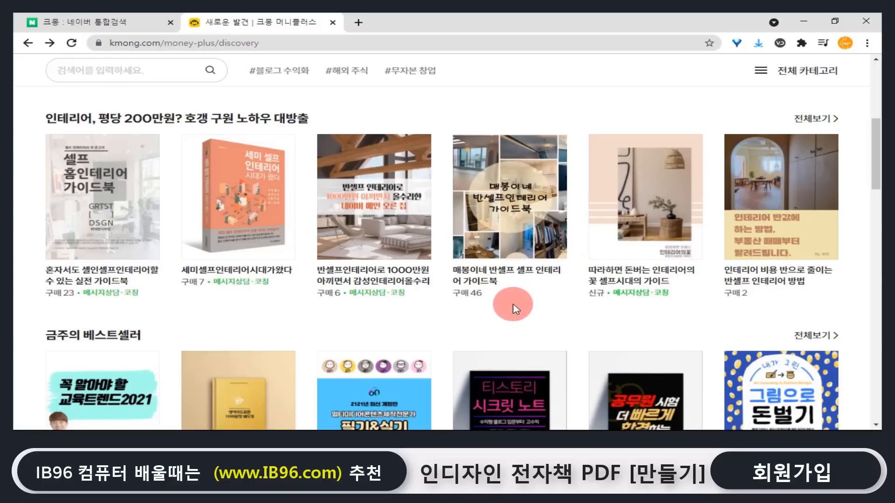
Step: Browse the 금주의 베스트셀러 and 금주의 신간 e-books on the 머니+ page
scroll(492, 308, down, 5)
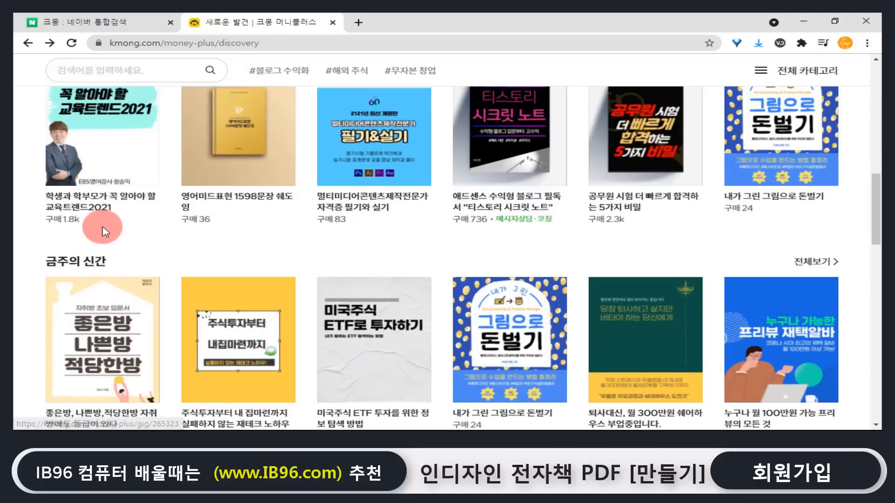
scroll(558, 267, up, 5)
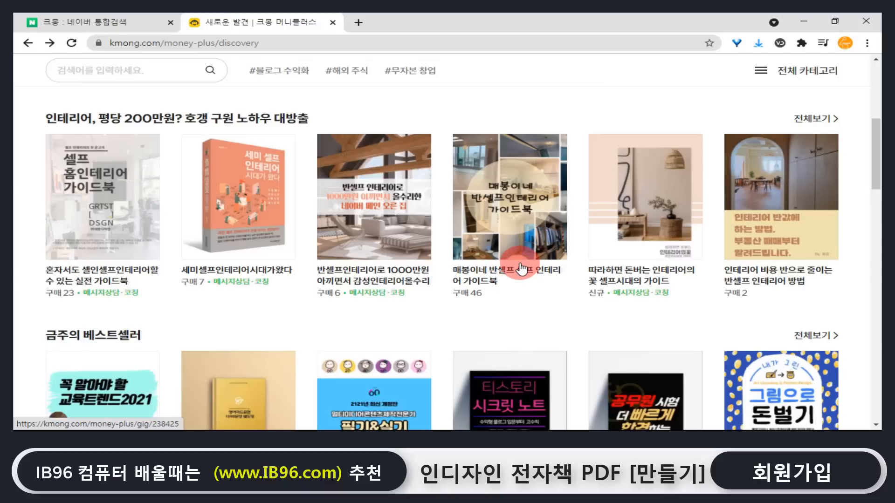
scroll(520, 269, up, 6)
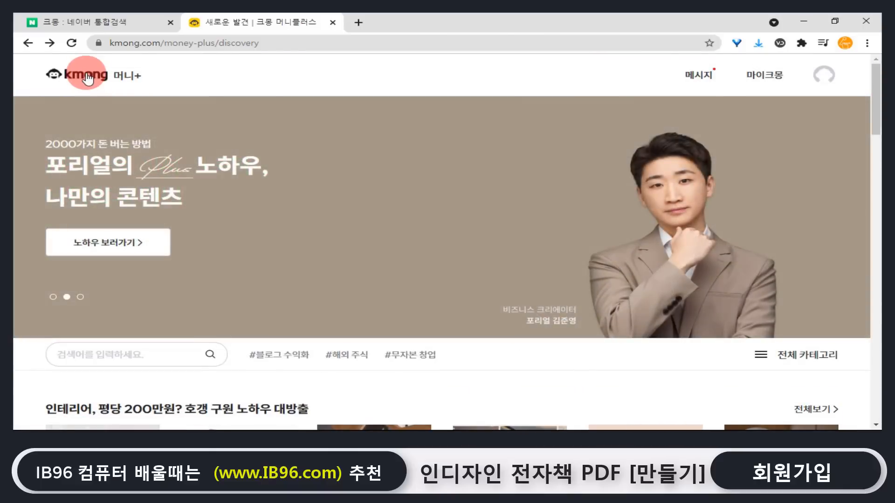
Step: Go to 전문가 등록 on Kmong from the profile options, review the phone certification and consent page, and close the site
click(88, 73)
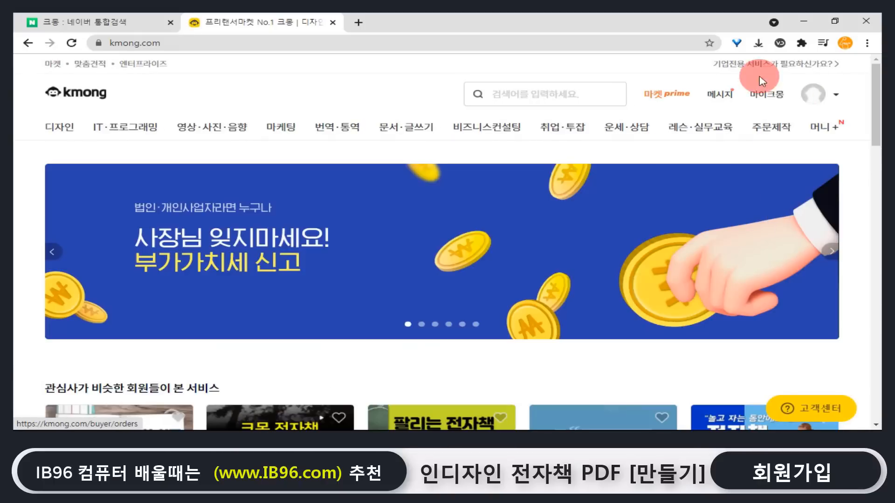
mouse_move(684, 122)
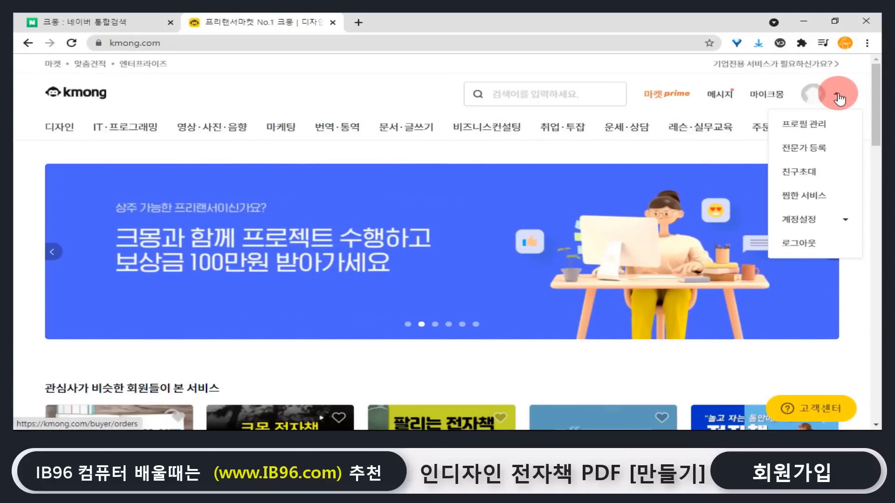
click(839, 99)
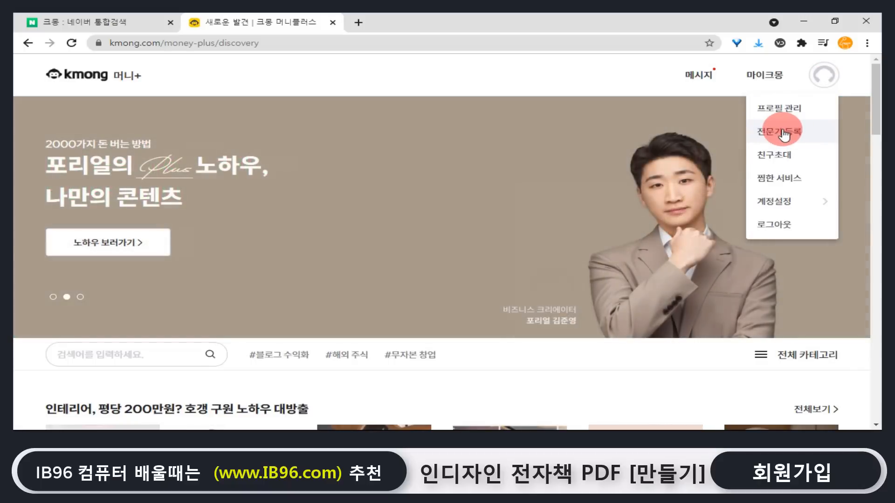
click(784, 135)
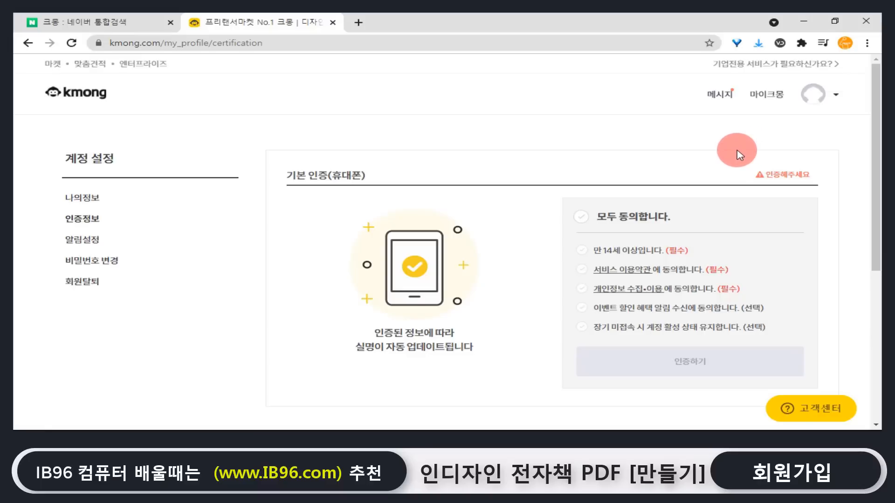
scroll(523, 261, down, 5)
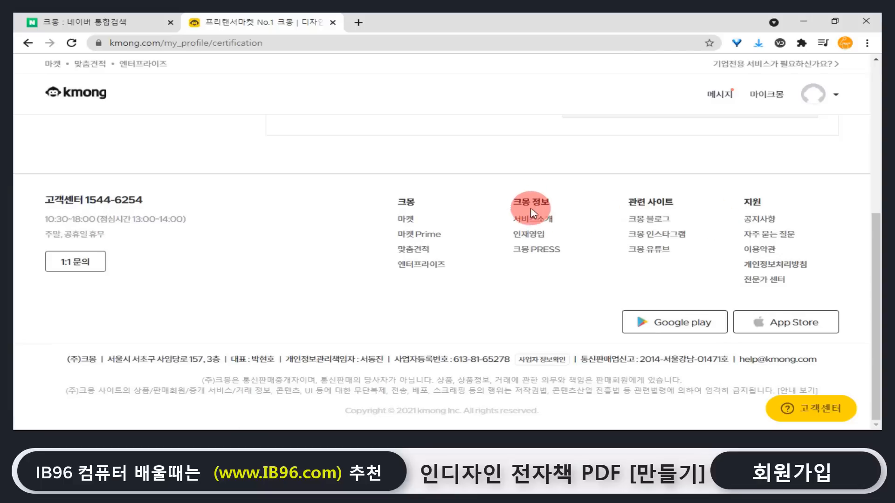
click(331, 22)
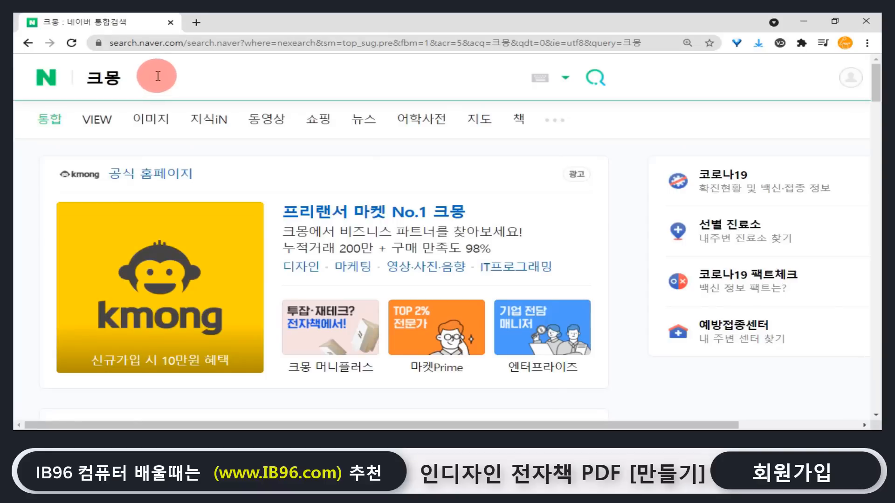
Step: Search Naver for 문피아, open the Munpia site, and look over its home page and 고객지원 options
click(158, 75)
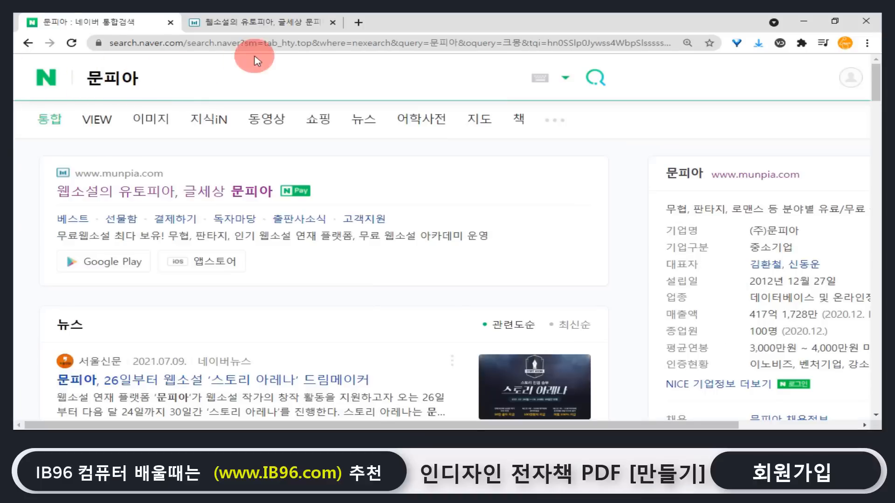
click(267, 22)
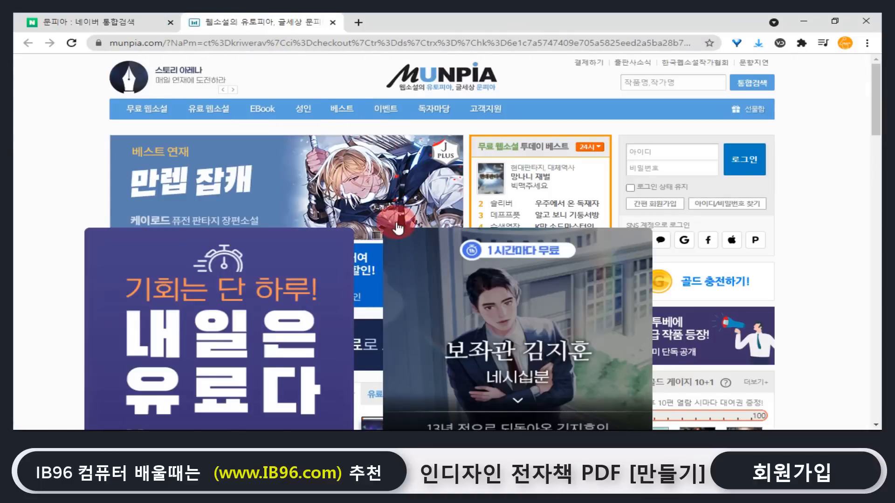
scroll(352, 132, down, 5)
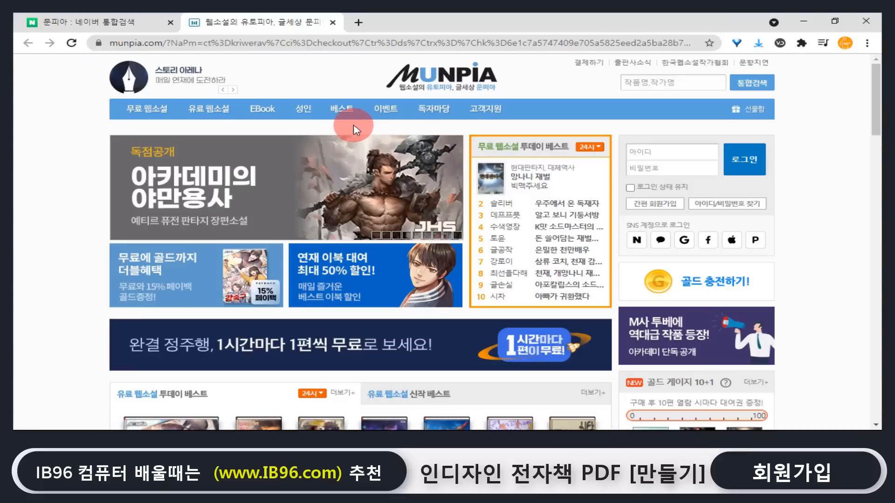
mouse_move(372, 113)
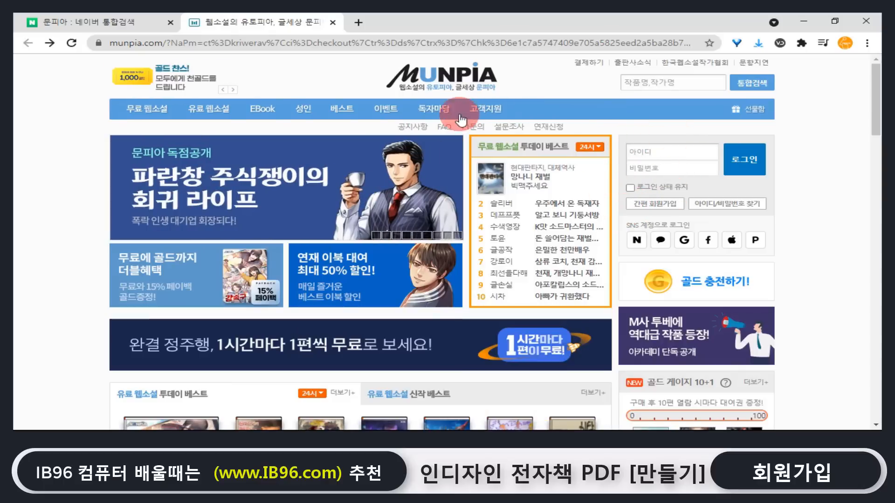
mouse_move(513, 112)
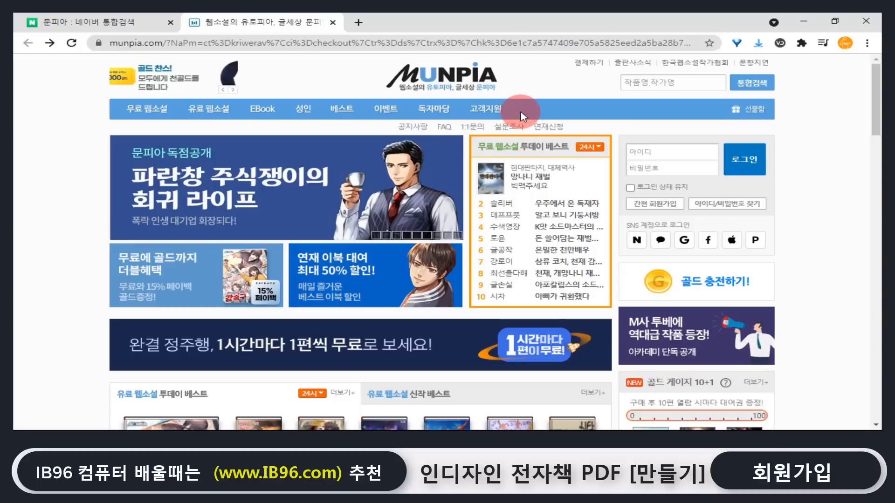
Step: Open Munpia's 고객지원 center, go to the 공모전 수상 board, and skim its list of contest reviews
click(501, 116)
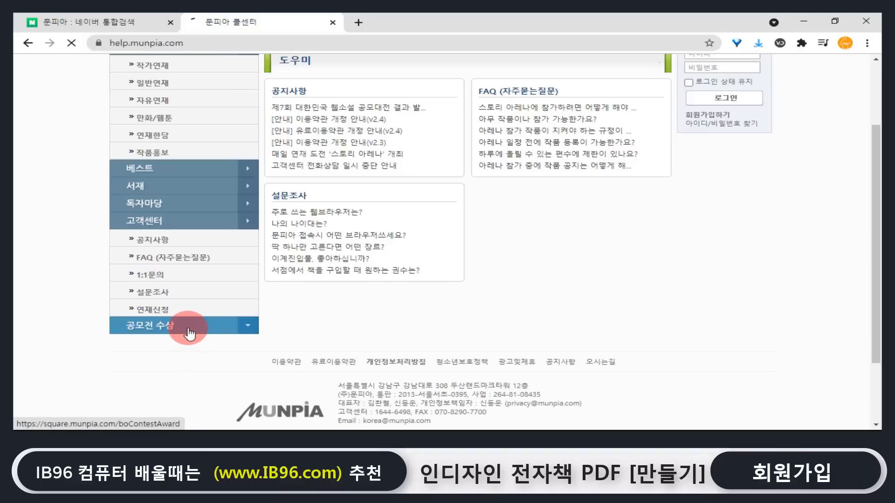
scroll(349, 316, down, 2)
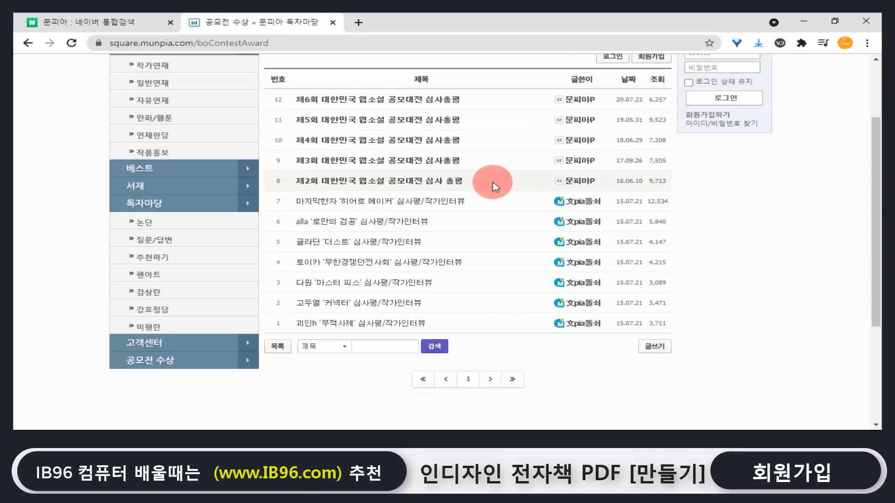
scroll(505, 183, up, 3)
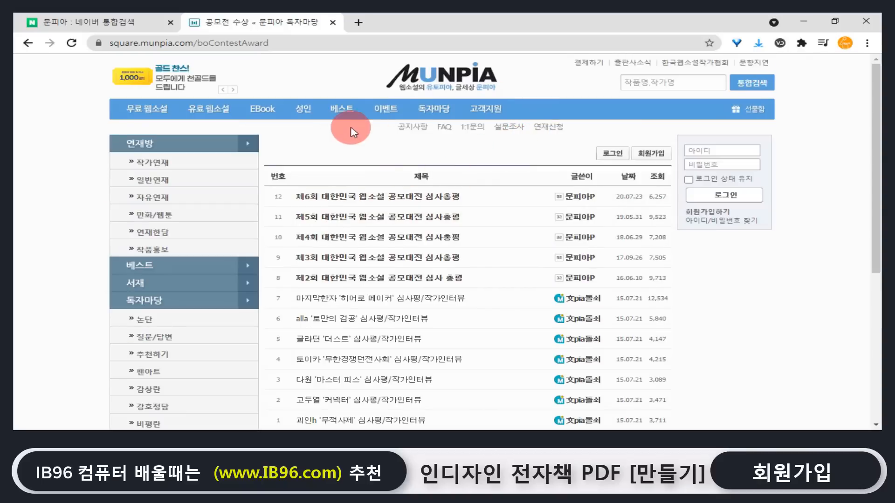
mouse_move(430, 107)
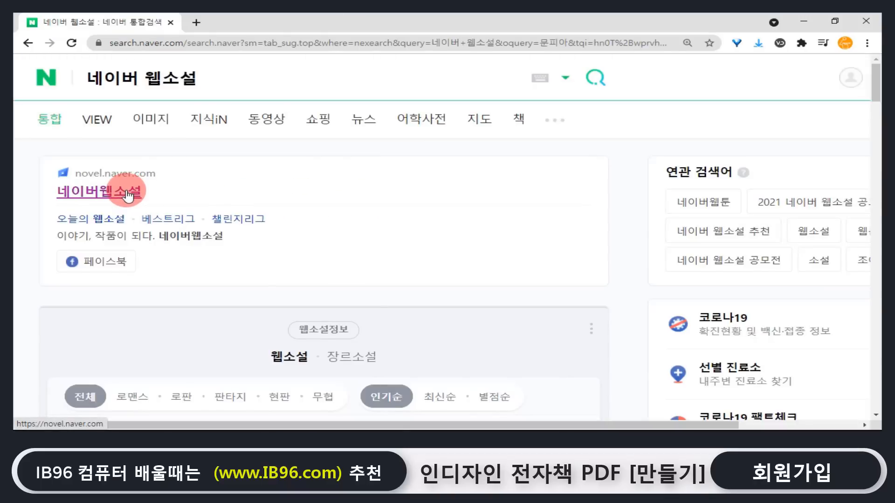
Step: Open the 네이버웹소설 site from the search results and browse its 웹소설 통합 랭킹 and 리그별 일간 랭킹 lists
click(126, 194)
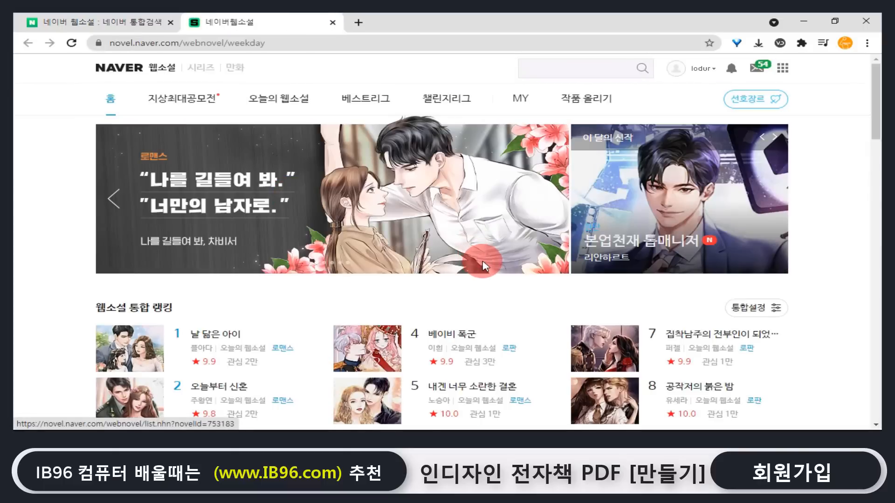
scroll(482, 266, down, 4)
scroll(371, 261, down, 1)
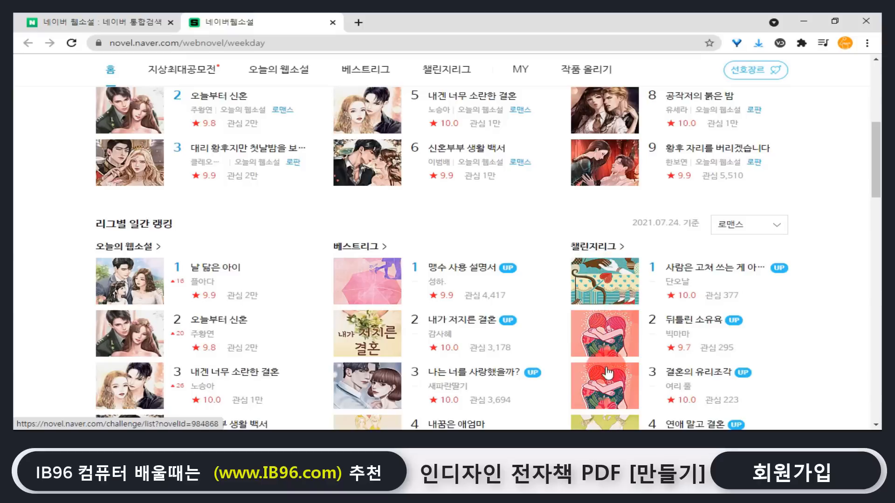
scroll(615, 304, up, 1)
scroll(615, 304, up, 2)
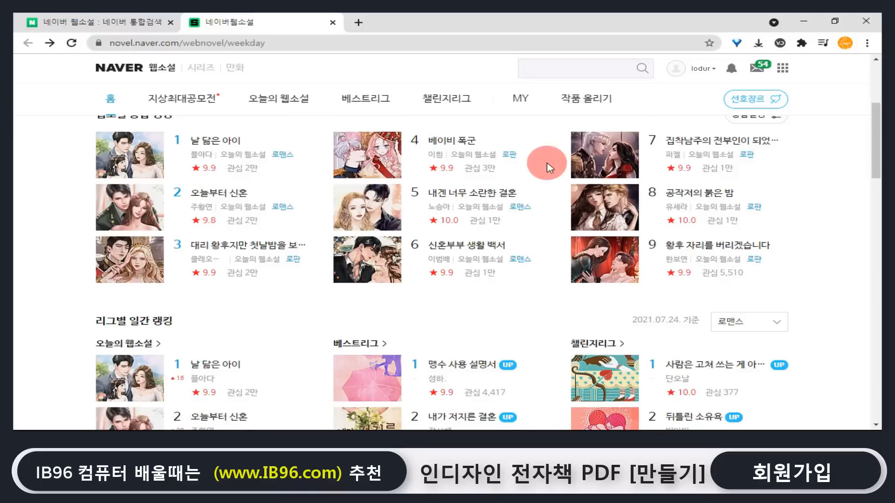
scroll(543, 166, up, 4)
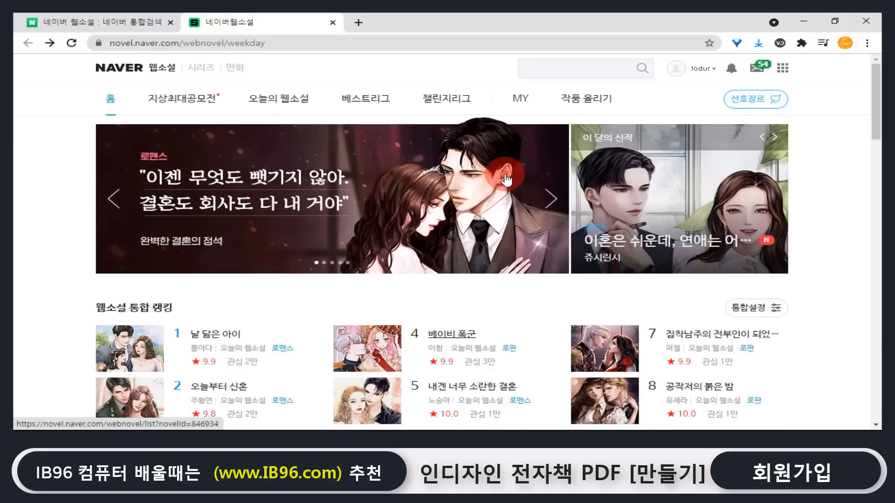
Step: Open 작품 올리기 on the web novel site, read through the required consent terms, and return to the home page
click(583, 104)
scroll(484, 191, down, 5)
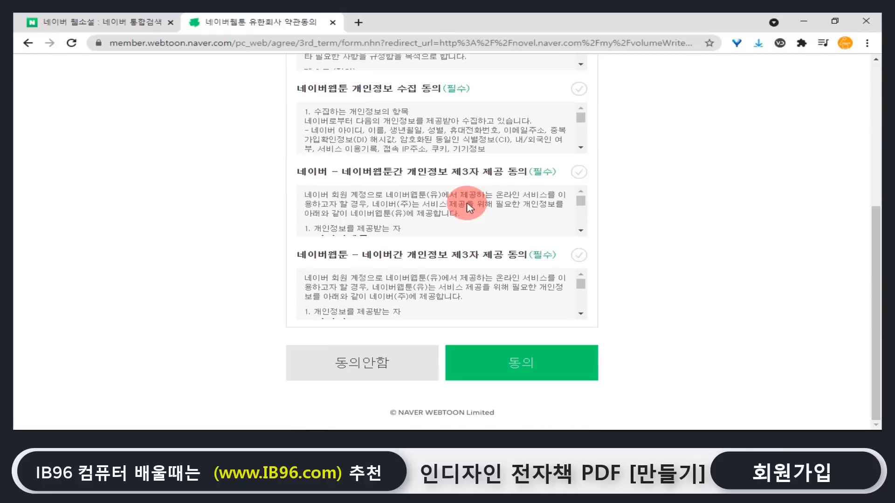
scroll(489, 247, up, 5)
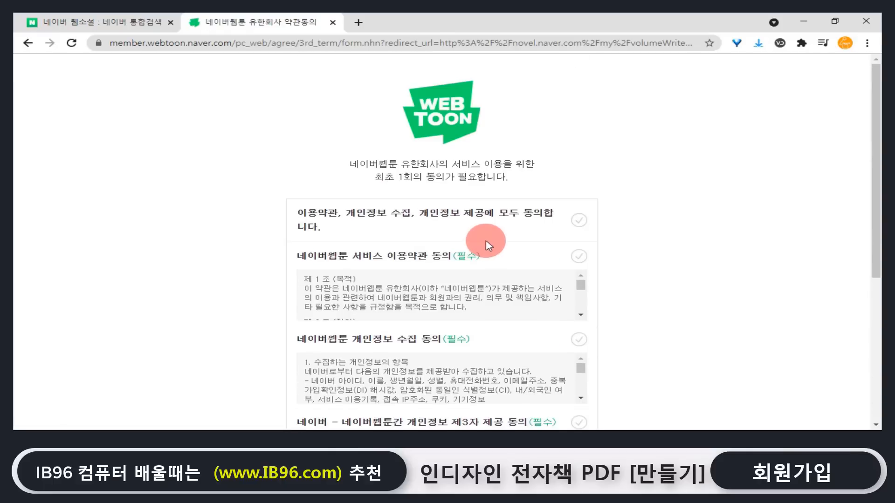
key(alt+Left)
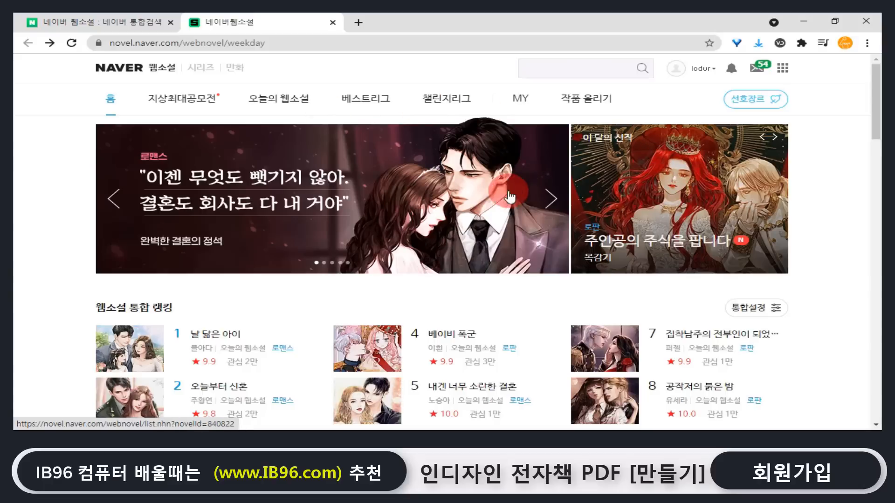
click(140, 22)
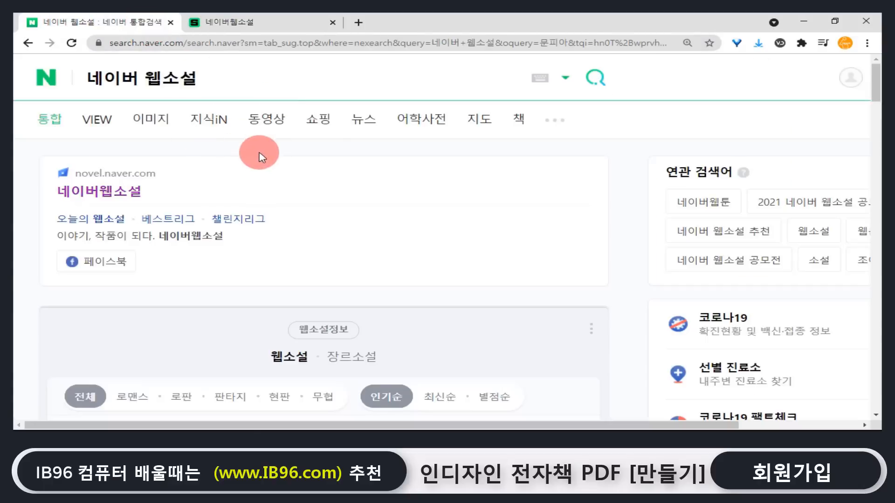
click(282, 23)
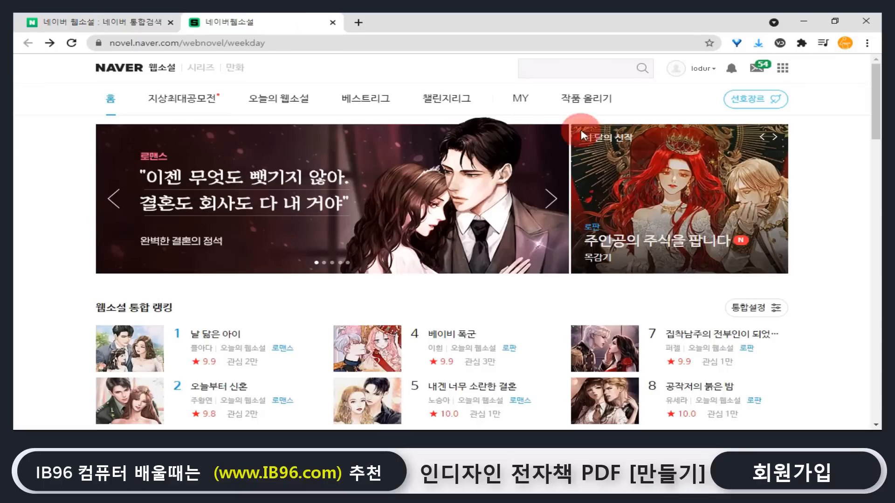